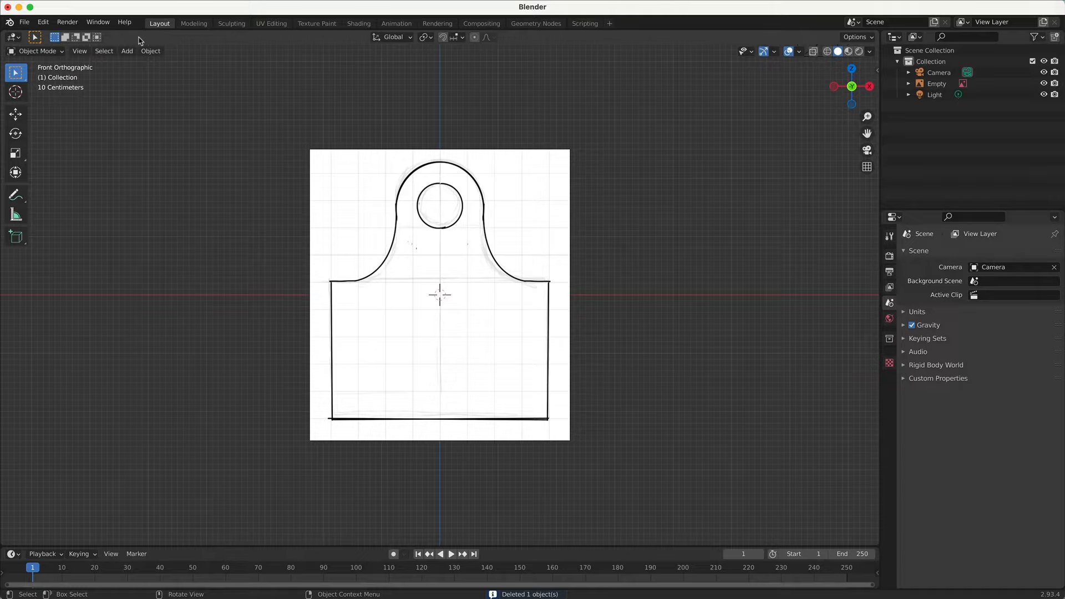
Add a 16-vertex mesh circle at the origin and rotate it 90° about the X axis.
left_click(127, 51)
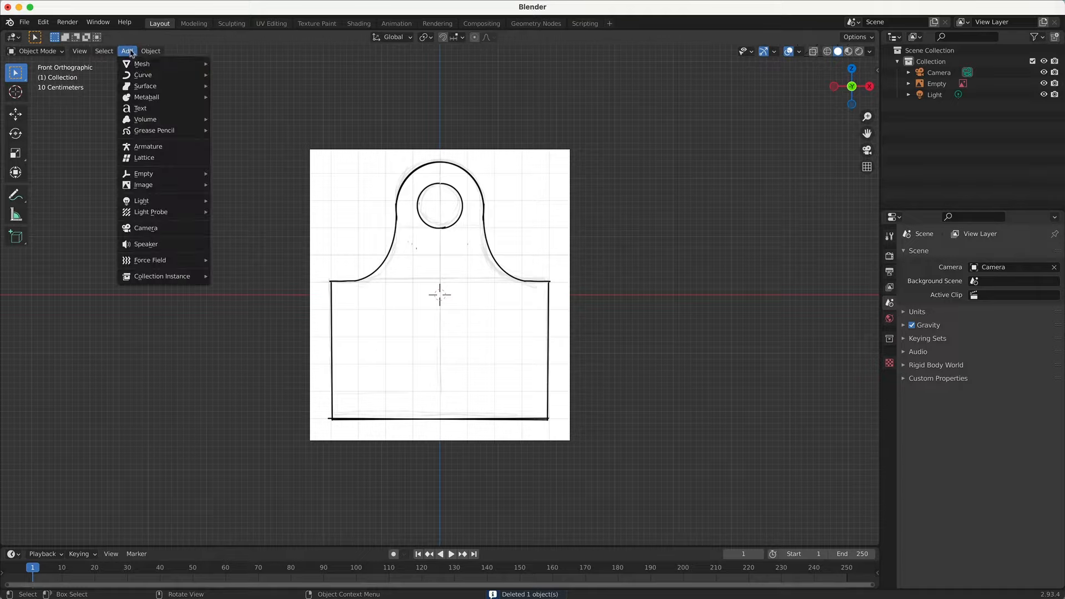
mouse_move(154, 75)
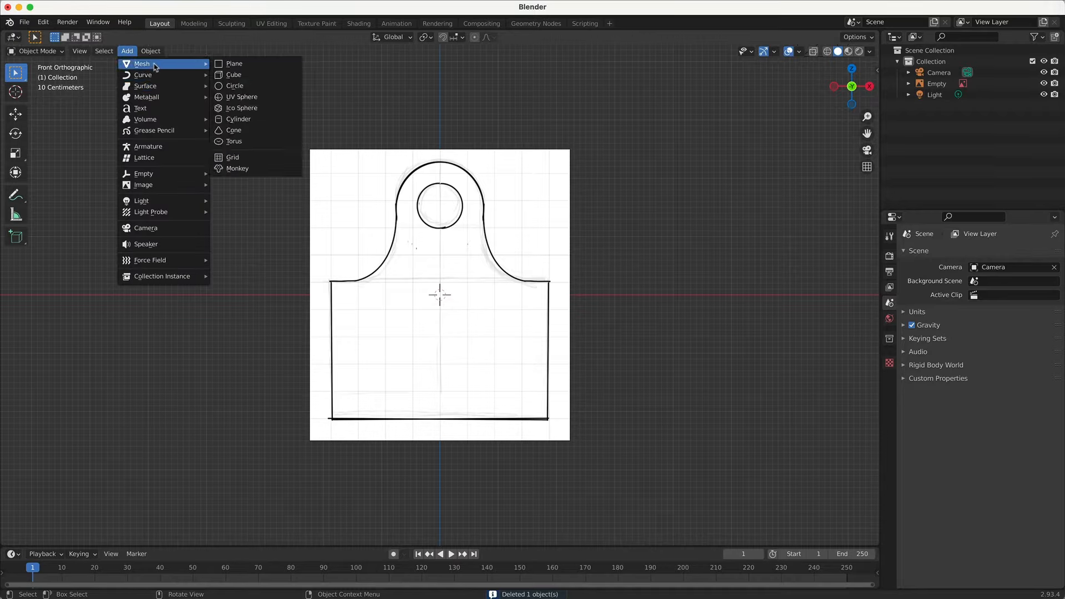
left_click(257, 86)
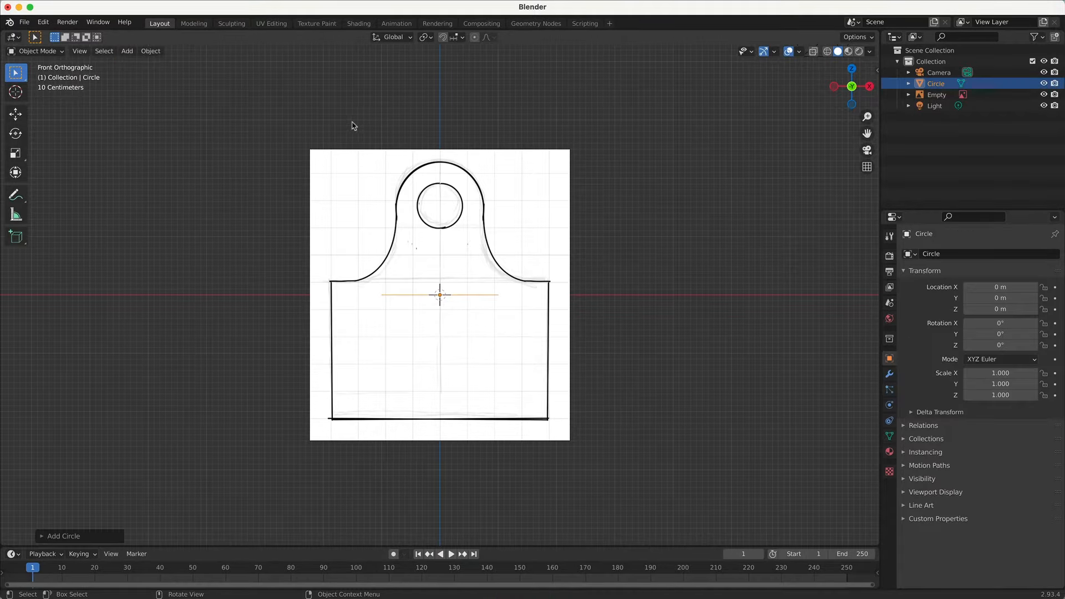
left_click(87, 540)
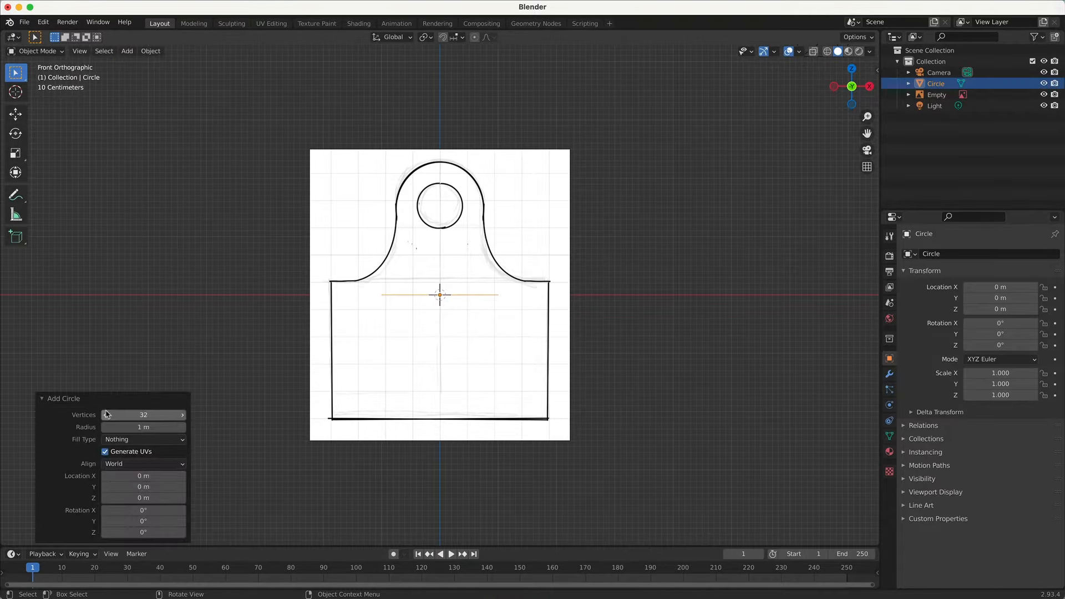
left_click(156, 417)
key("Return")
type("rx90")
key("Return")
scroll(230, 345, "down", 1)
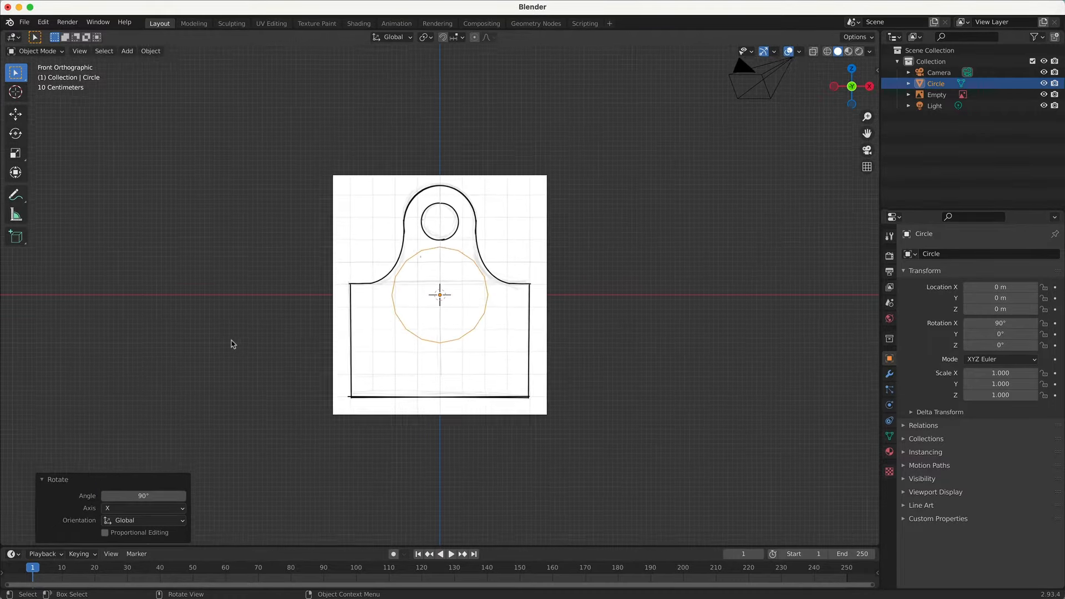
left_click(356, 325)
Enable opacity on the toolbox.jpg reference image and set it to 0.5.
scroll(388, 319, "up", 2)
scroll(387, 319, "up", 1)
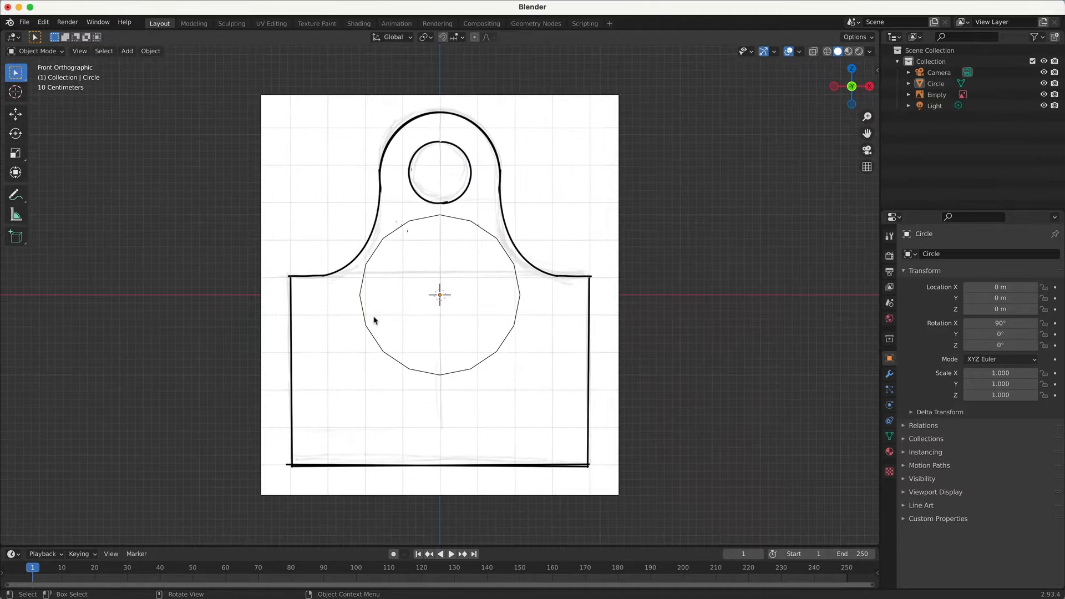
key("ctrl+z")
key("ctrl+z")
left_click(573, 217)
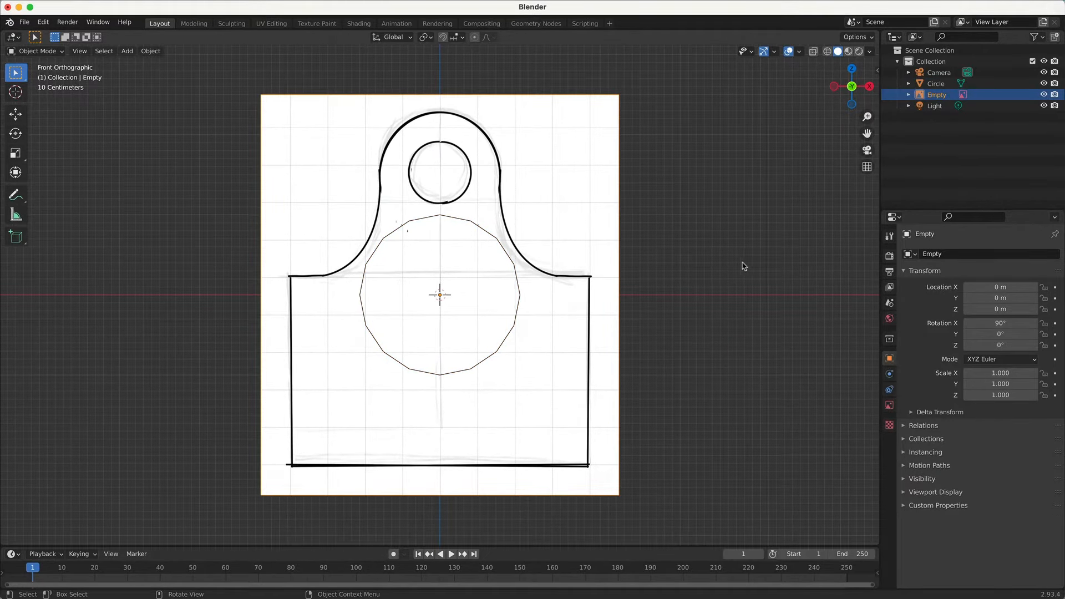
left_click(890, 405)
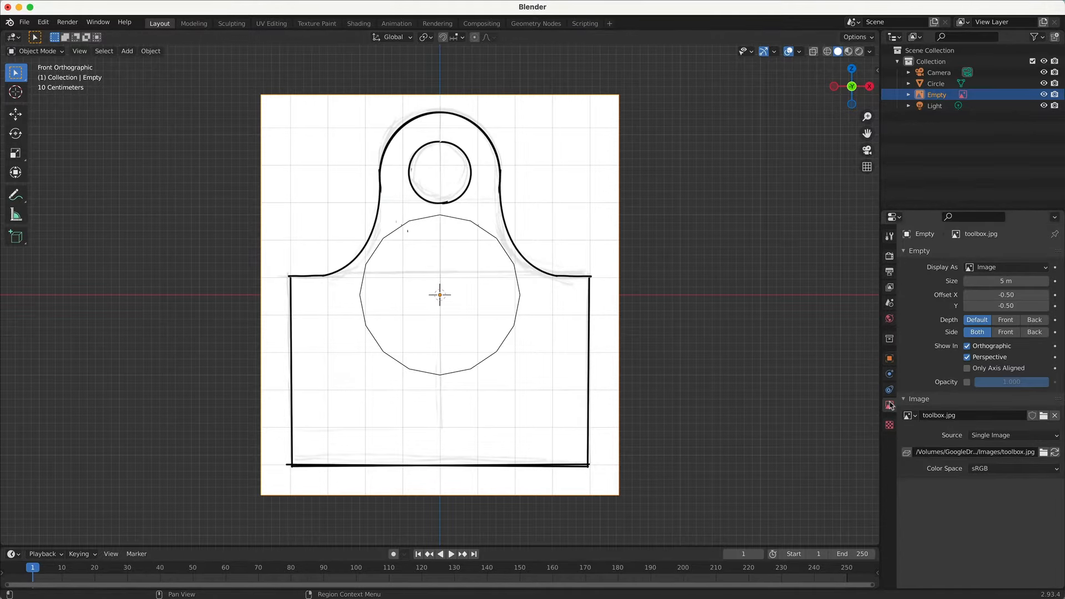
left_click(966, 382)
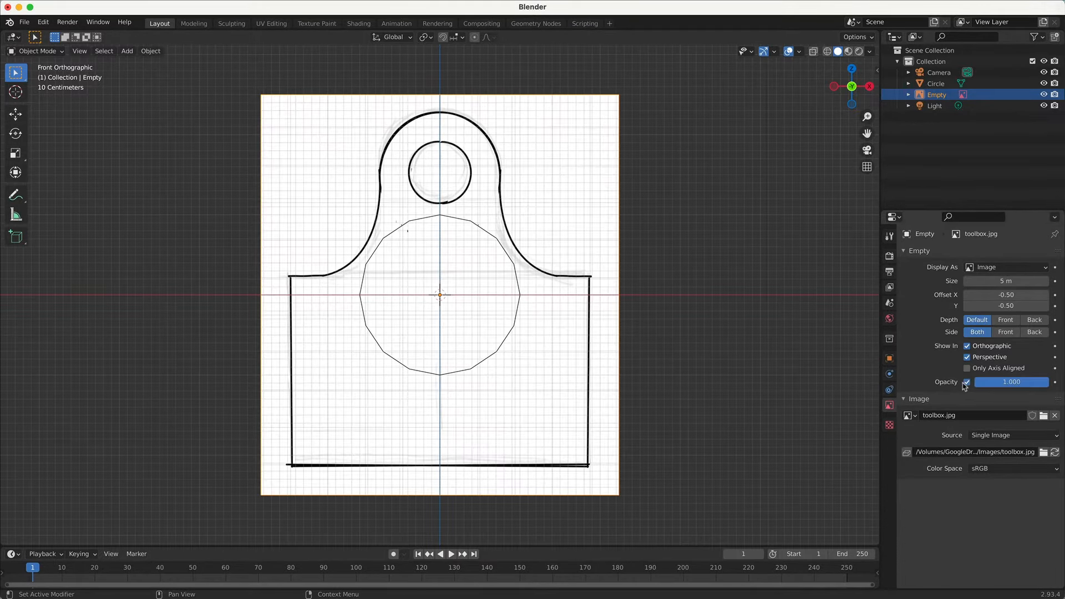
left_click(1005, 383)
key("Return")
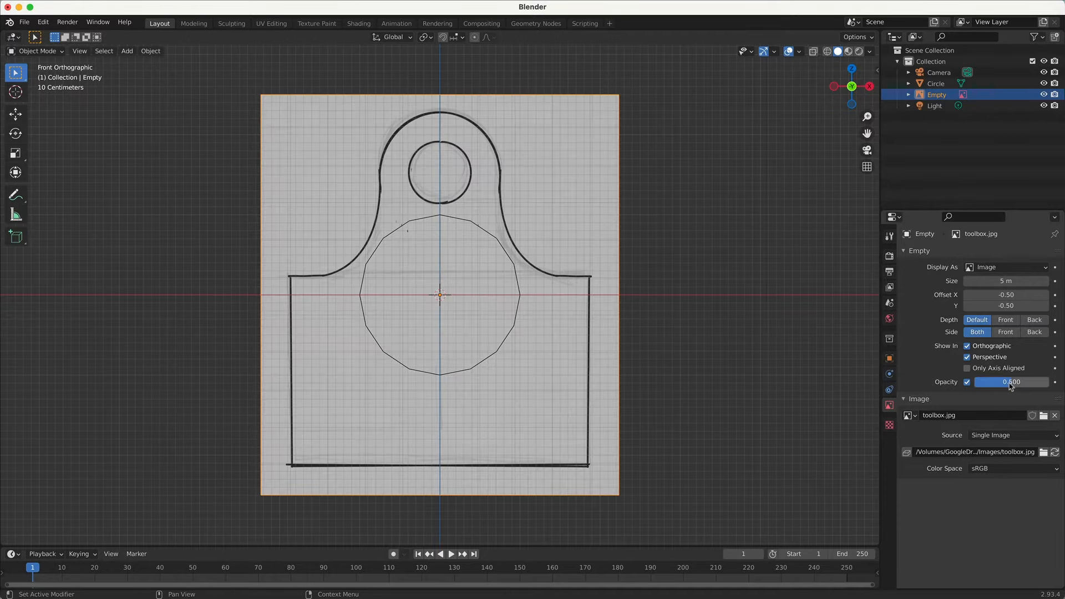
Scale the circle by about 0.66 and move it up about 1.63 m onto the handle of the drawing.
left_click(482, 232)
key("s")
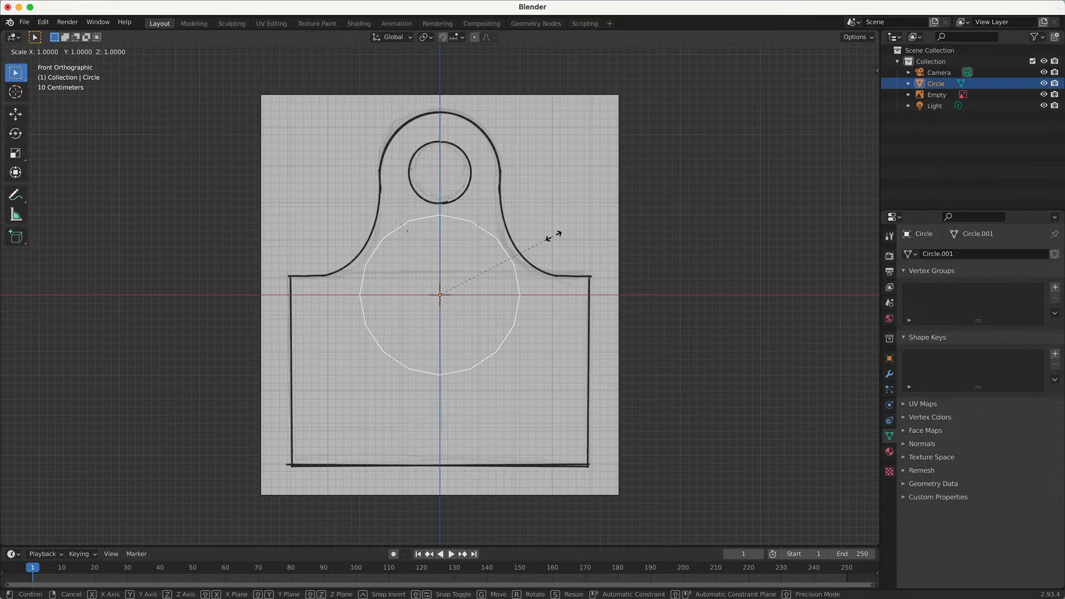
left_click(519, 263)
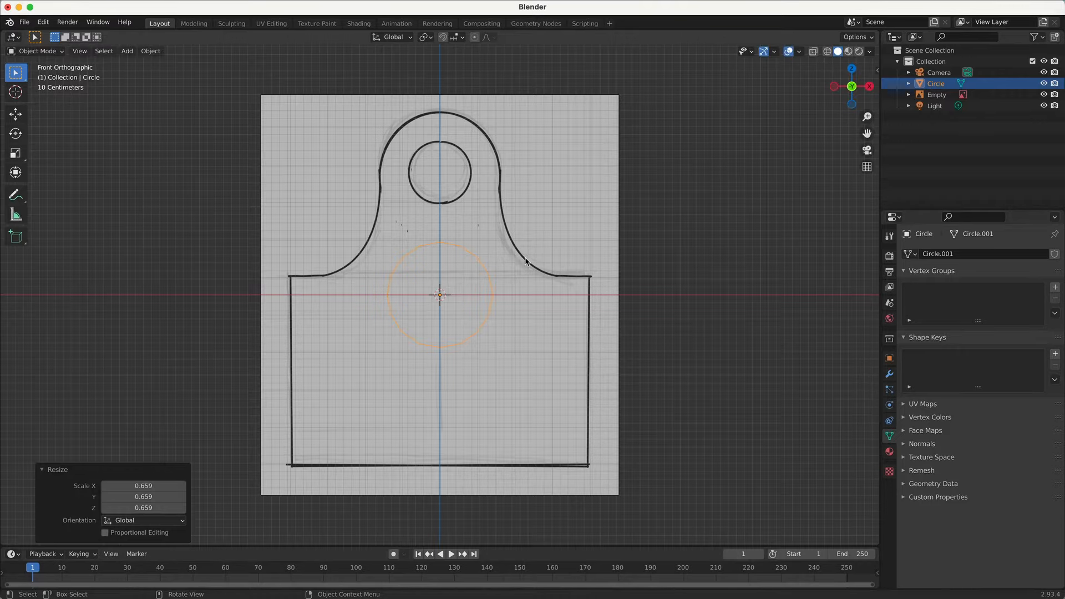
key("g")
left_click(523, 128)
Scale the circle by about 1.14 and lower it about 0.09 m along Z to match the rounded handle outline.
key("s")
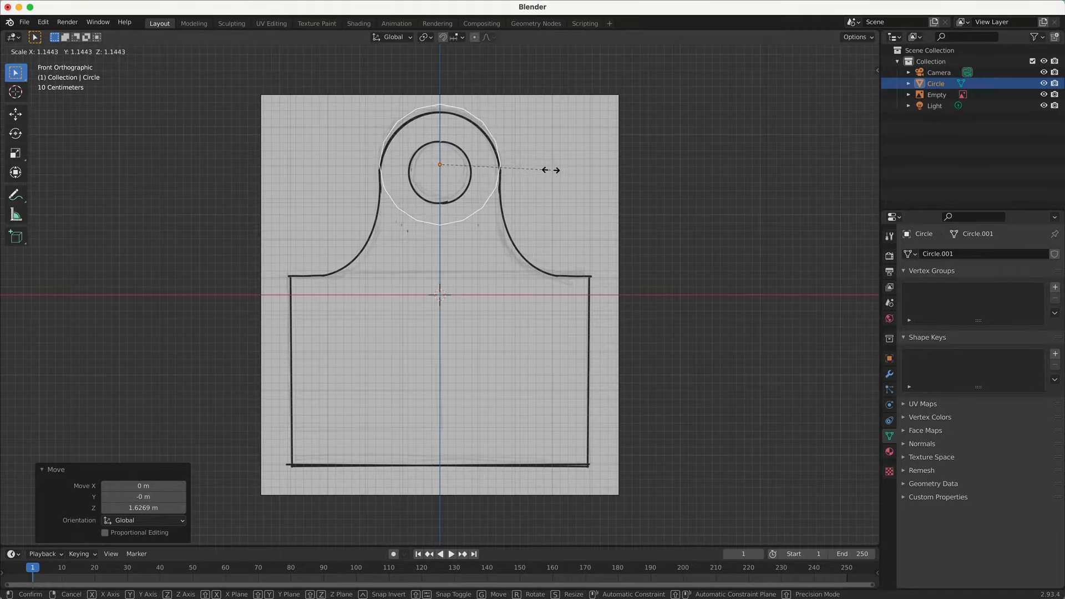
left_click(551, 170)
key("g")
key("z")
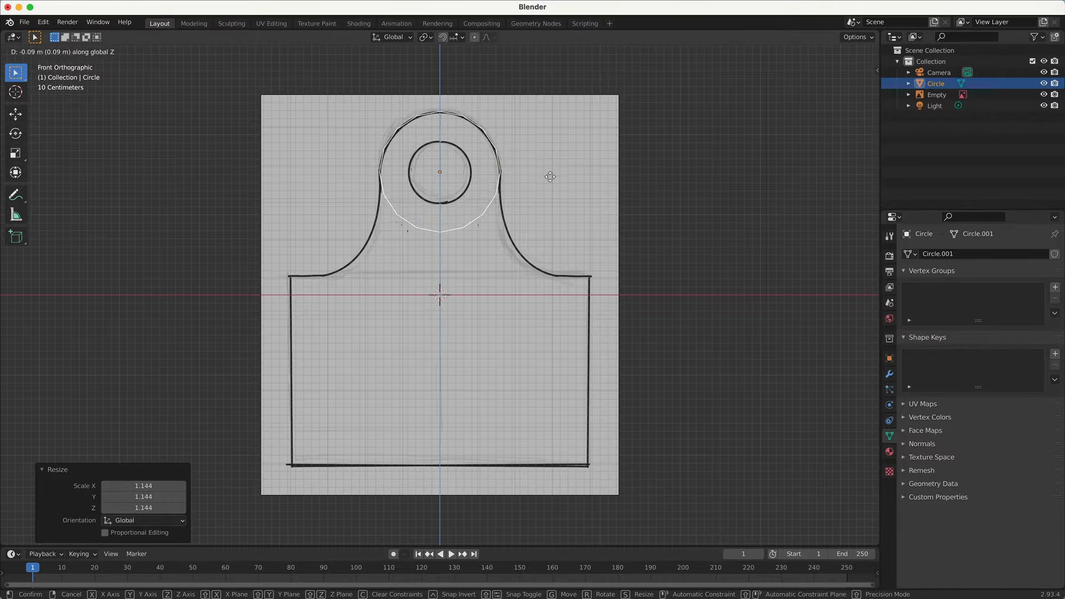
left_click(558, 176)
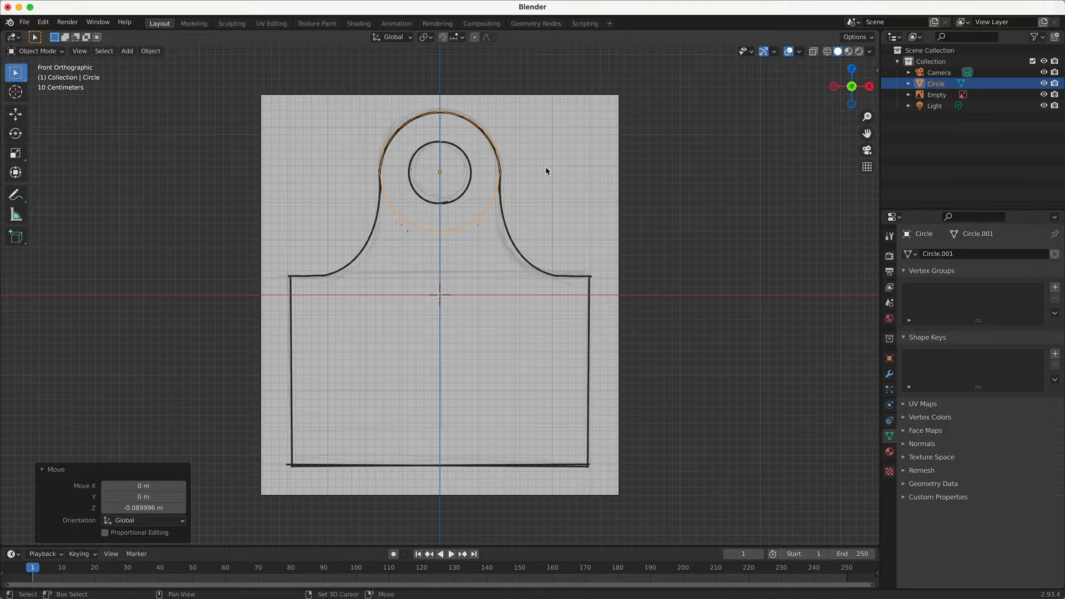
Duplicate the circle in place and scale the copy by about 0.52 to match the handle hole.
key("shift+d")
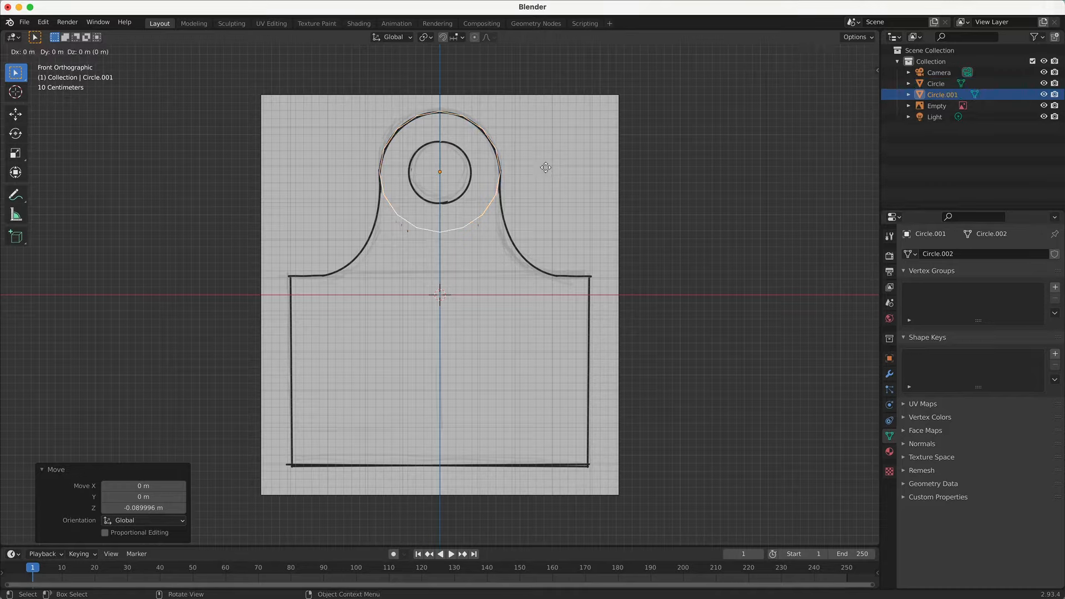
right_click(546, 168)
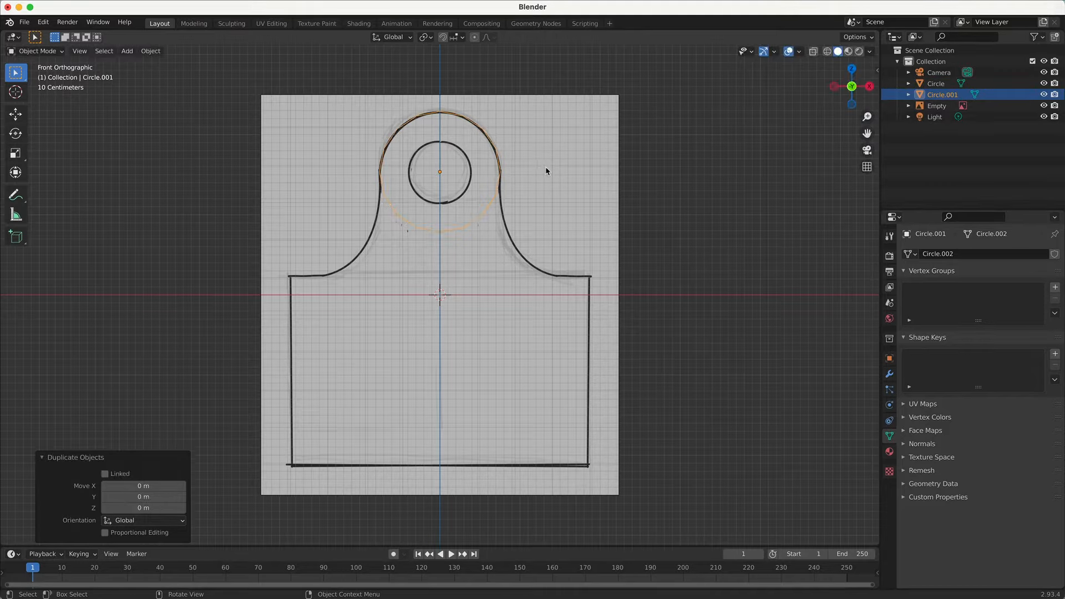
key("s")
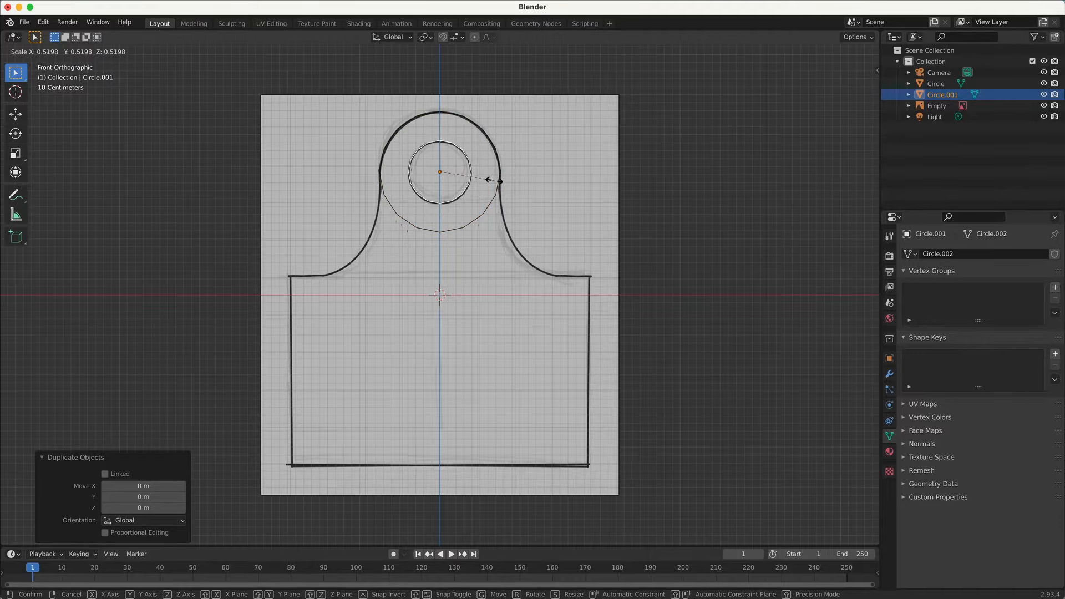
left_click(493, 180)
left_click(645, 162)
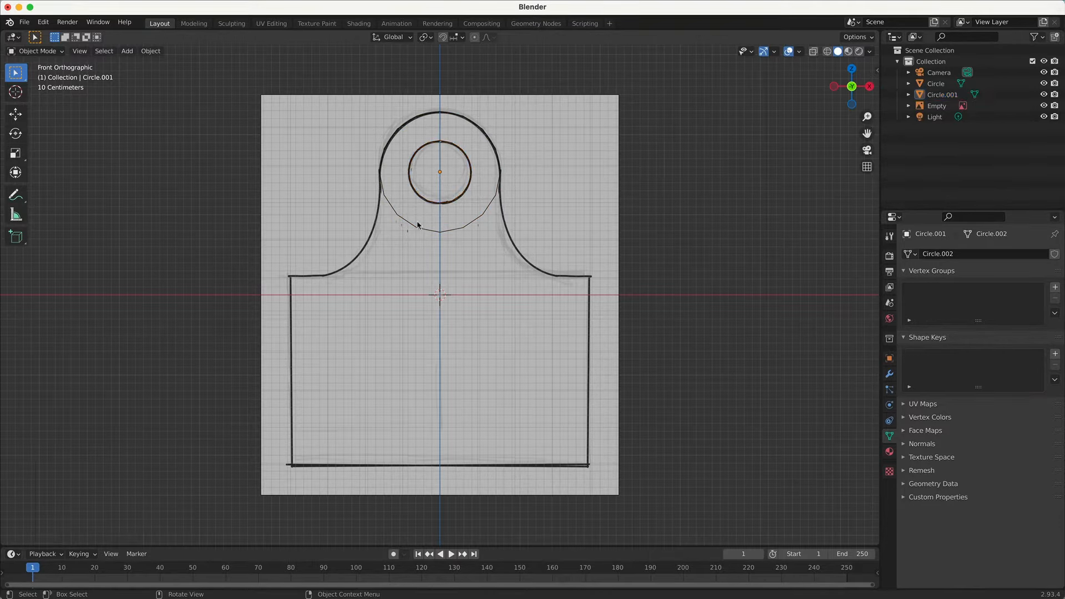
Join the inner and outer circles into one object and switch it to Edit Mode.
left_click(421, 222)
left_click(431, 206, "shift")
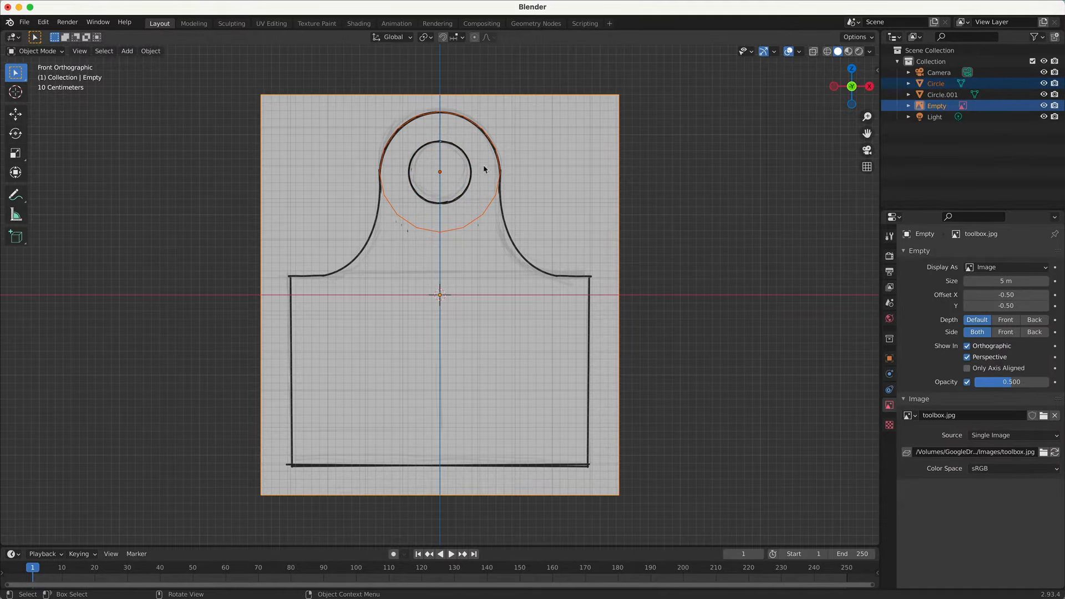
left_click(465, 156)
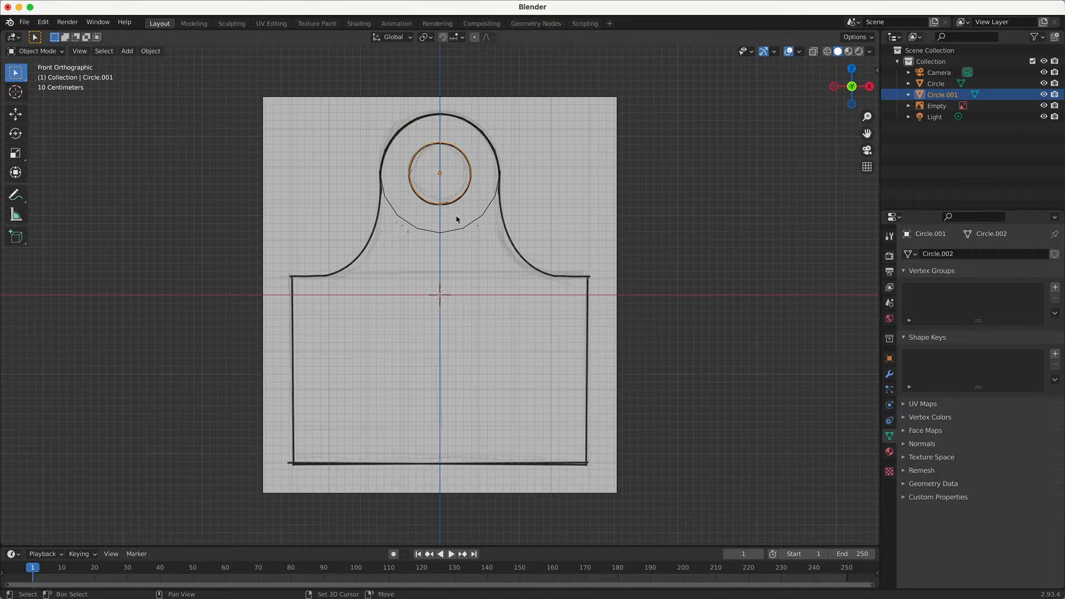
left_click(464, 231, "shift")
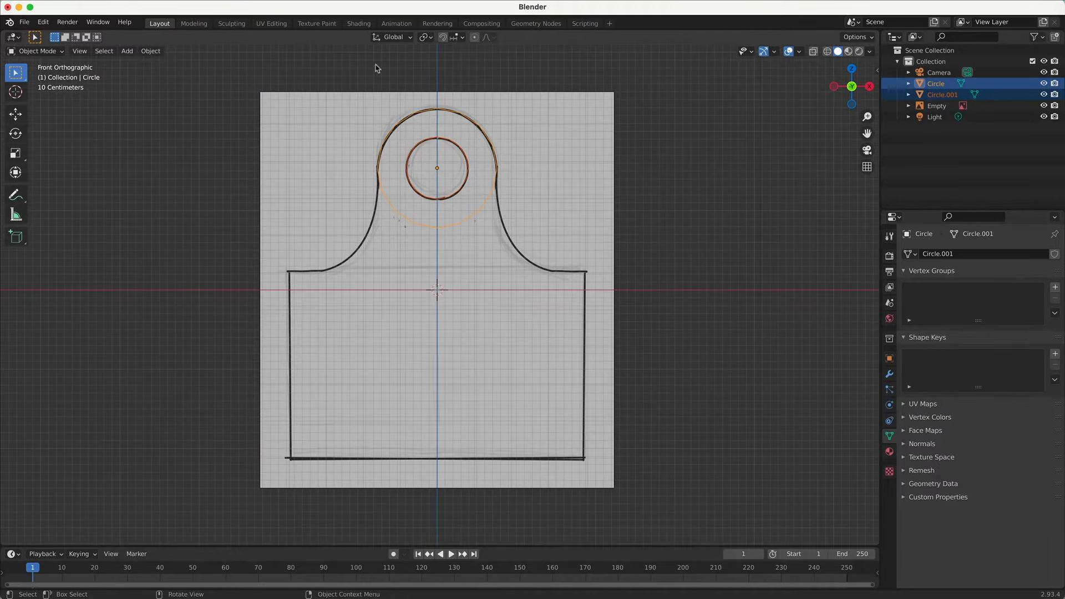
left_click(36, 51)
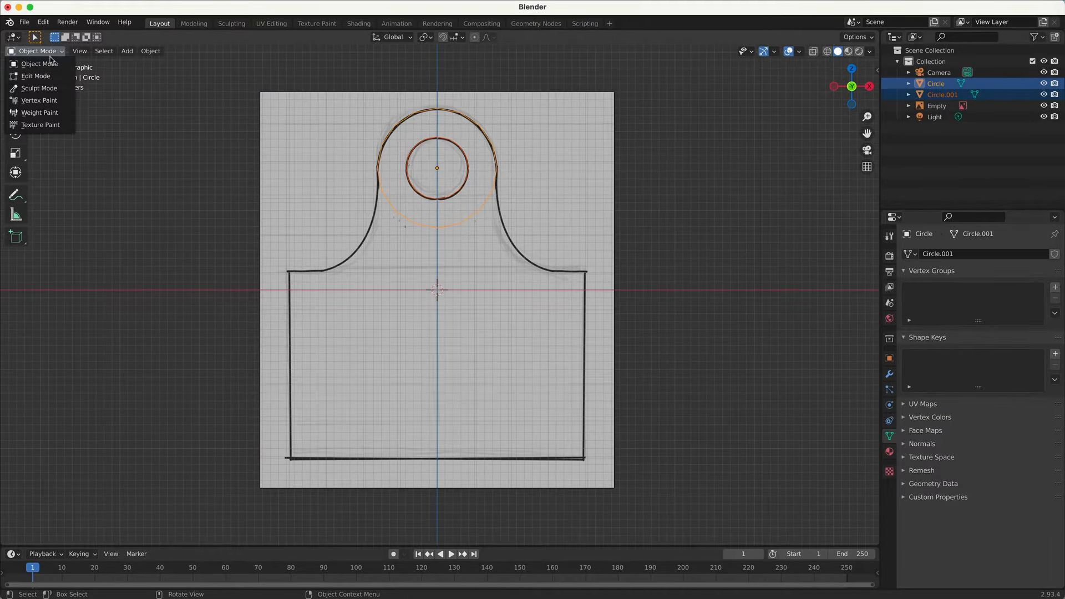
left_click(35, 76)
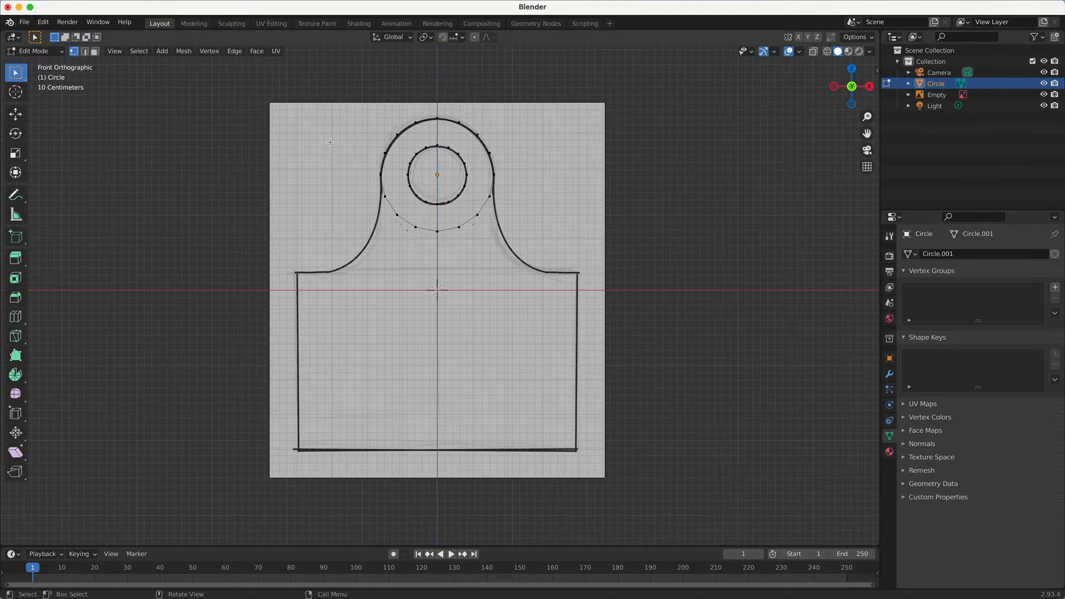
Select both linked circle loops in edge mode and connect them with Bridge Edge Loops.
left_click(422, 124, "ctrl")
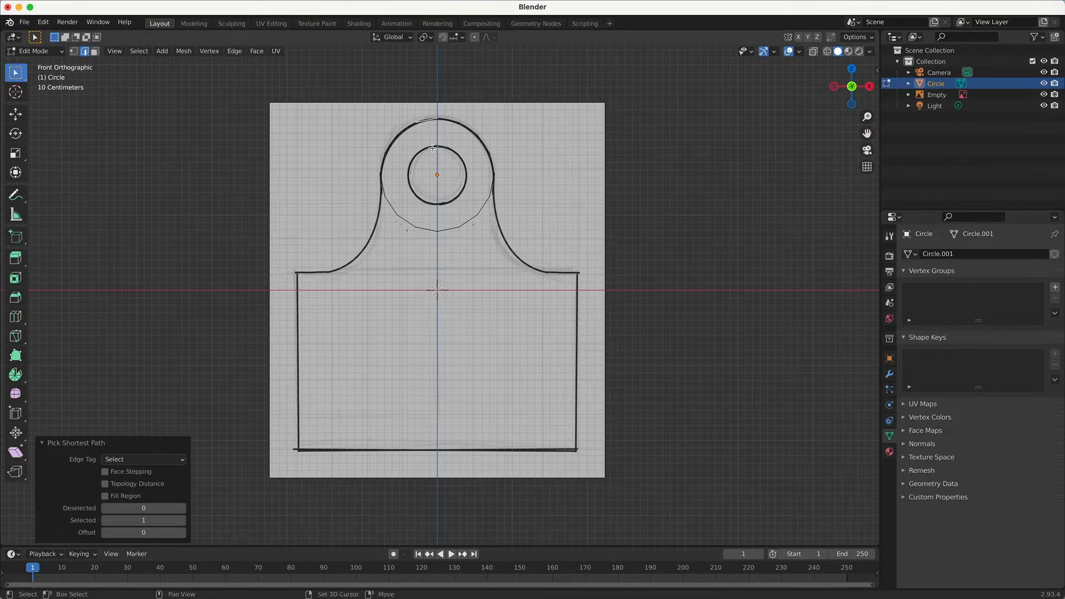
left_click(432, 148, "shift")
scroll(432, 146, "down", 1, "shift")
key("ctrl+l")
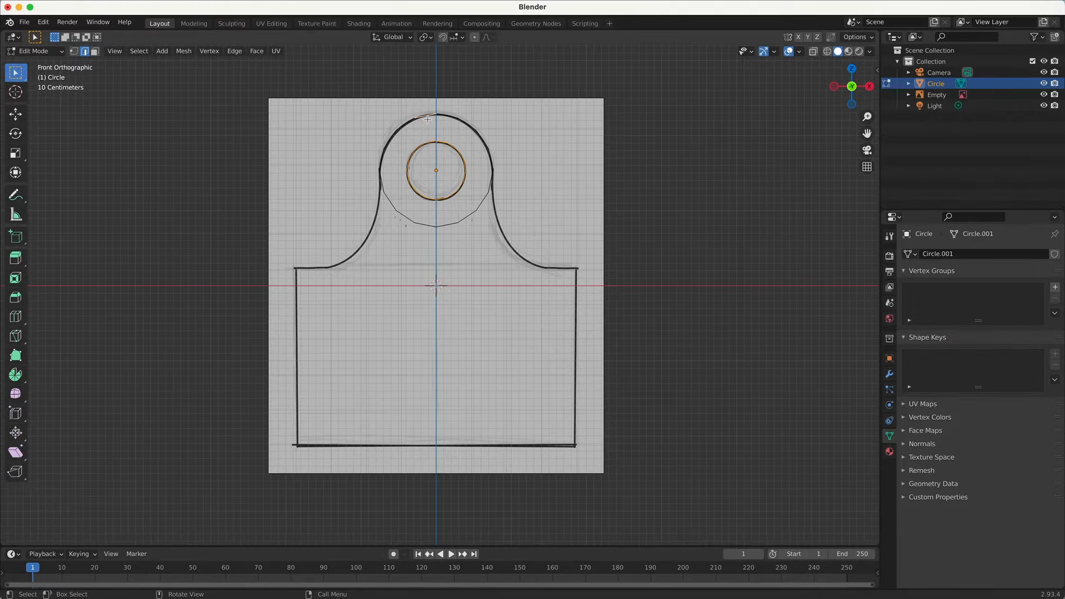
left_click(235, 51)
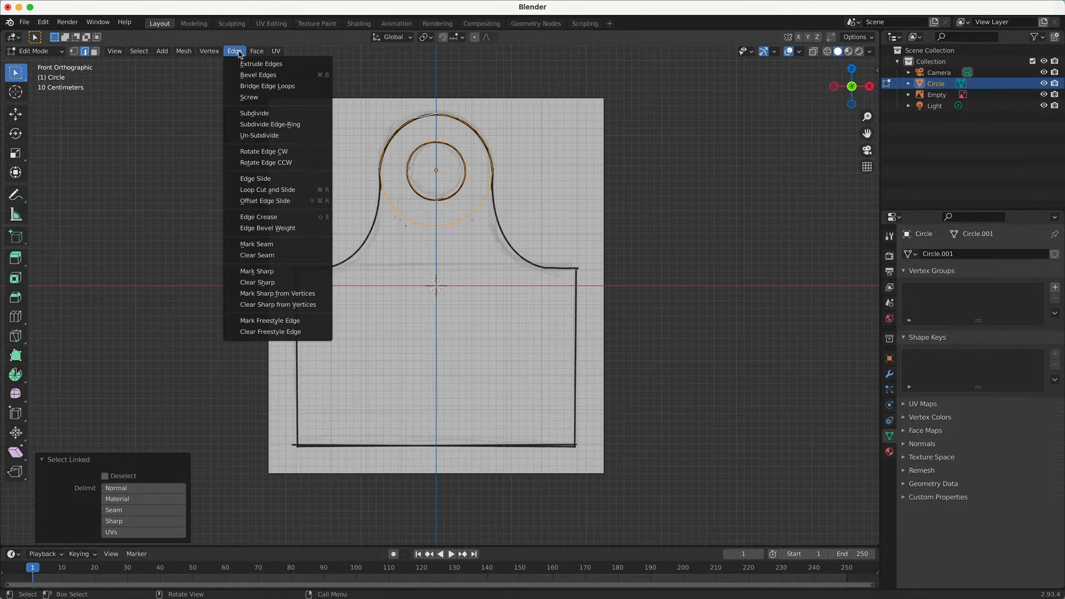
left_click(253, 85)
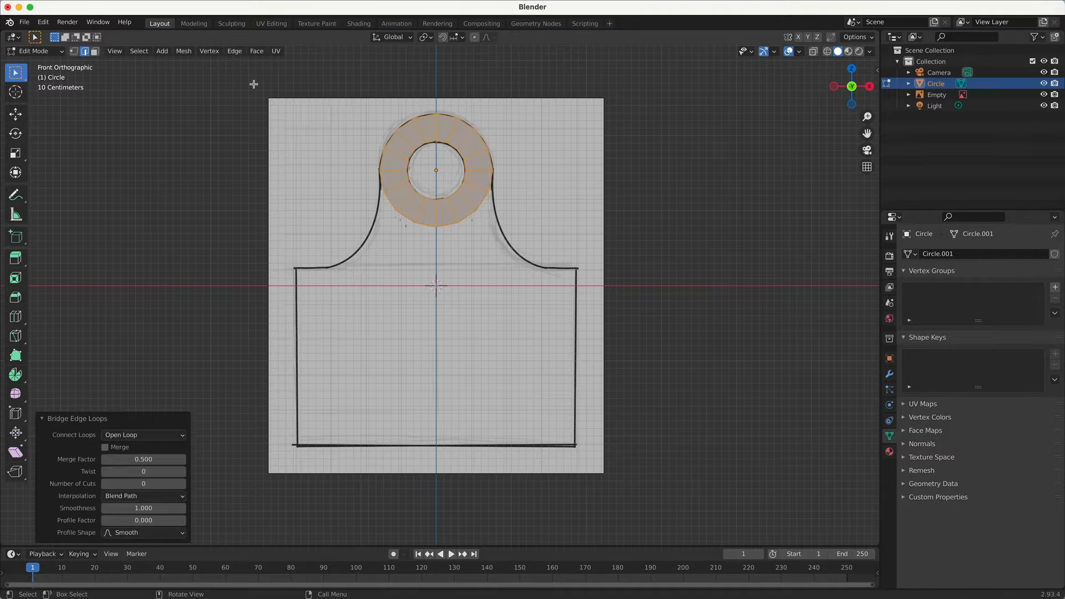
left_click(616, 150)
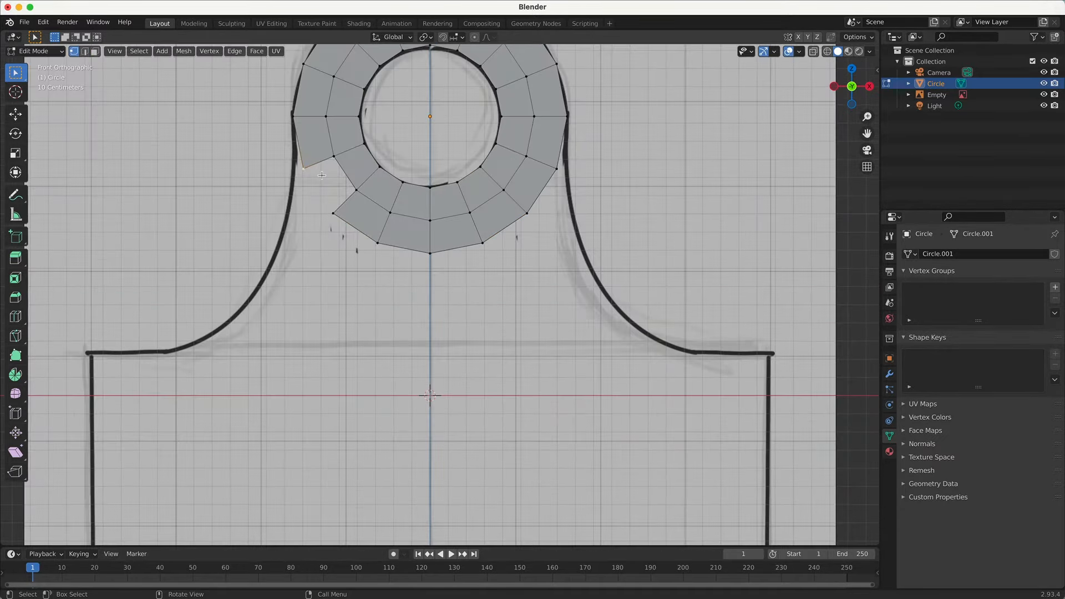
Move the ring's open lower-left corner vertex onto the outline, then extrude vertices from it down along the drawing's left curve.
left_click(319, 174)
key("g")
left_click(313, 162)
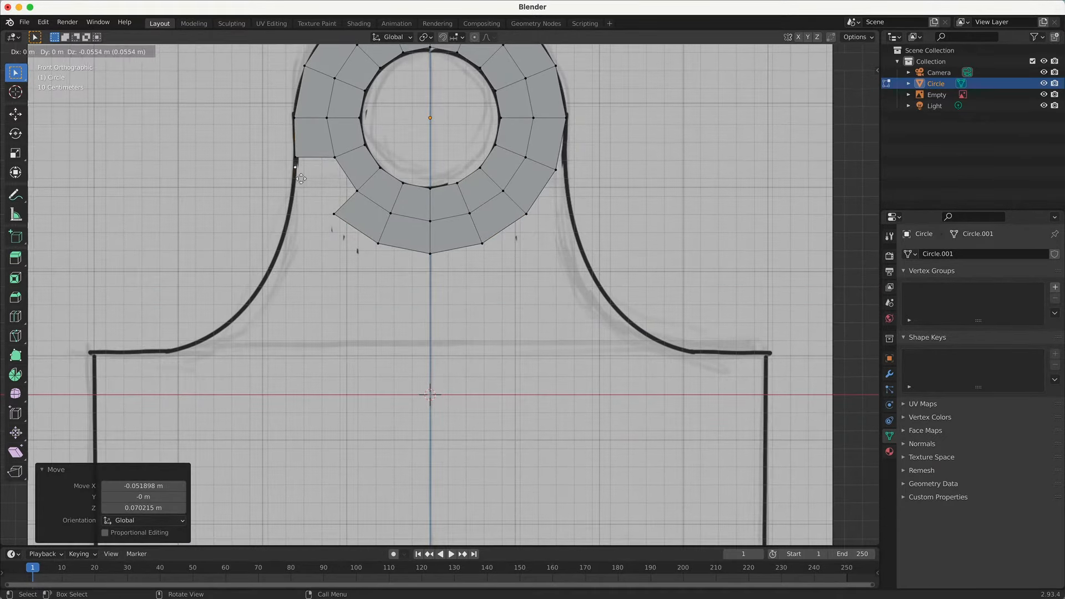
key("e")
left_click(296, 239)
left_click(296, 240)
key("e")
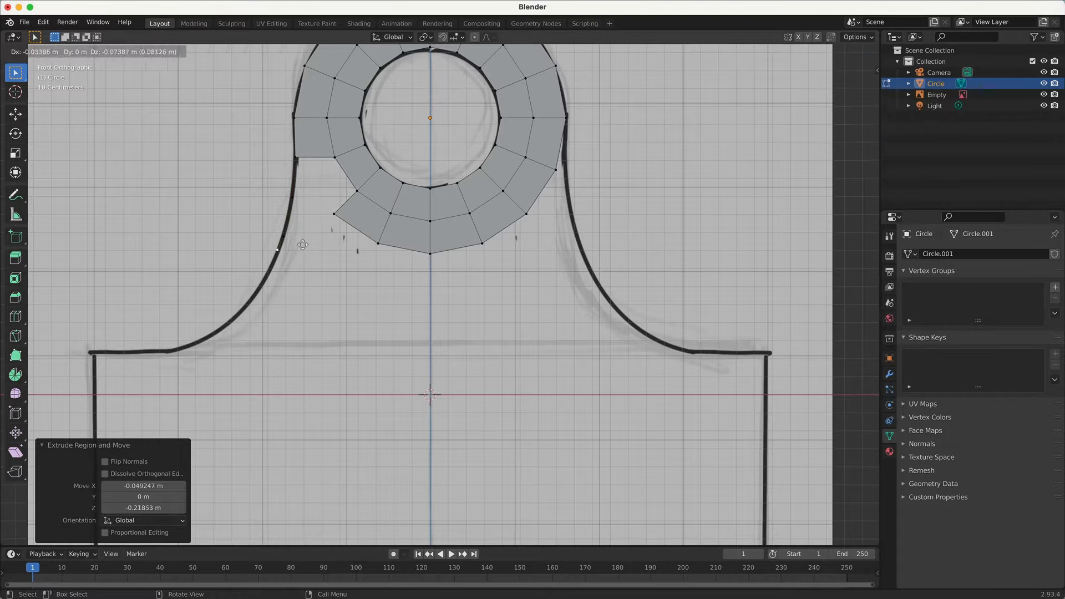
left_click(272, 297)
key("e")
left_click(159, 338)
Extrude each vertex along the left curve and shoulder inward to create short edges perpendicular to the outline.
left_click(293, 198)
key("e")
left_click(331, 198)
left_click(283, 237)
key("e")
left_click(353, 248)
left_click(267, 276)
key("e")
left_click(300, 294)
left_click(241, 313)
key("e")
left_click(269, 334)
left_click(210, 337)
key("e")
left_click(224, 366)
left_click(179, 350)
key("e")
left_click(185, 380)
left_click(136, 352)
key("e")
left_click(140, 384)
left_click(94, 385)
Connect the inner ends of the short edges with new edges along the left curve, up to the ring.
key("w")
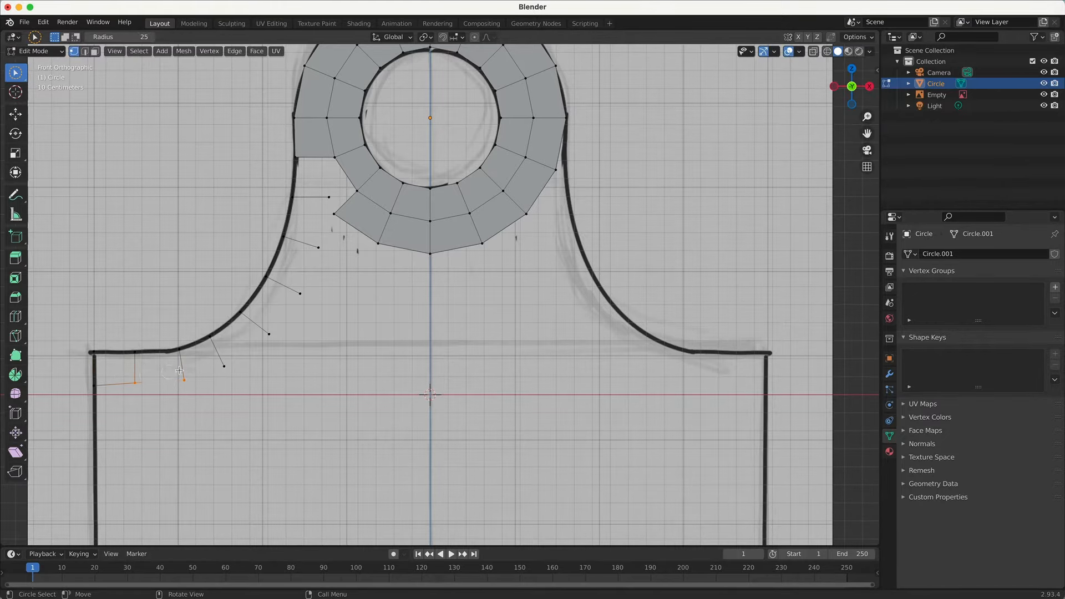
key("f")
left_click_drag(225, 365, 270, 334)
key("f")
left_click_drag(269, 334, 319, 247)
key("f")
key("f")
left_click_drag(319, 248, 329, 197)
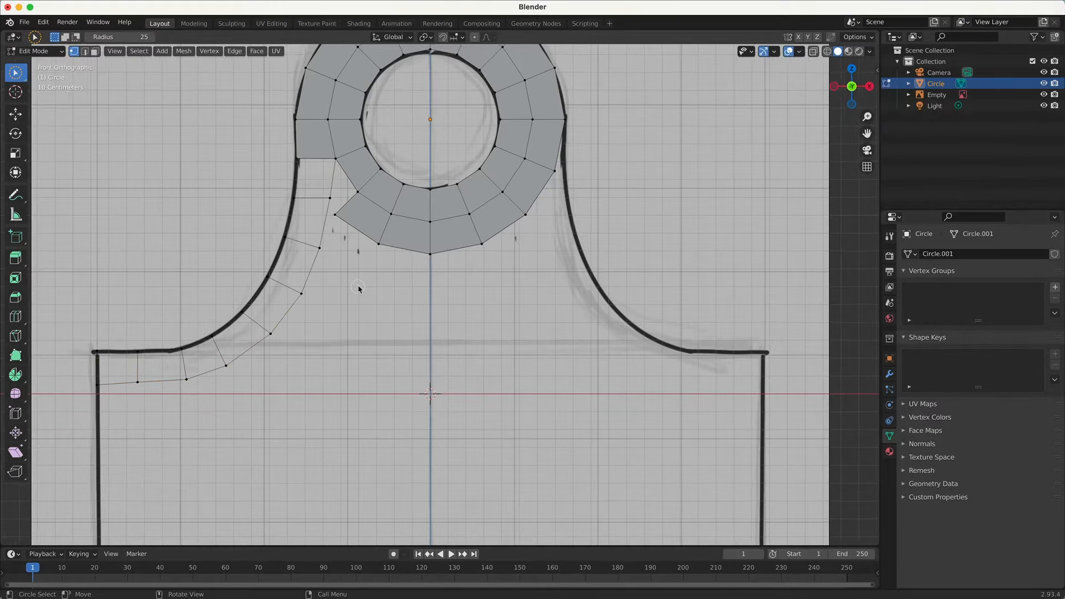
Slide the uppermost inner vertex of the left strip down along its edge, next to the ring's open corner.
left_click(329, 203)
key("g")
key("g")
left_click(325, 224)
Fill the faces where the left strip meets the open corner of the ring.
left_click_drag(328, 211, 295, 197)
key("f")
left_click_drag(335, 160, 332, 213)
key("f")
mouse_move(327, 212)
left_mouse_down()
mouse_move(293, 230)
mouse_move(294, 202)
left_mouse_up()
key("f")
Fill the remaining faces of the left strip down the curve to the shoulder's outer corner.
left_click_drag(320, 248, 286, 238)
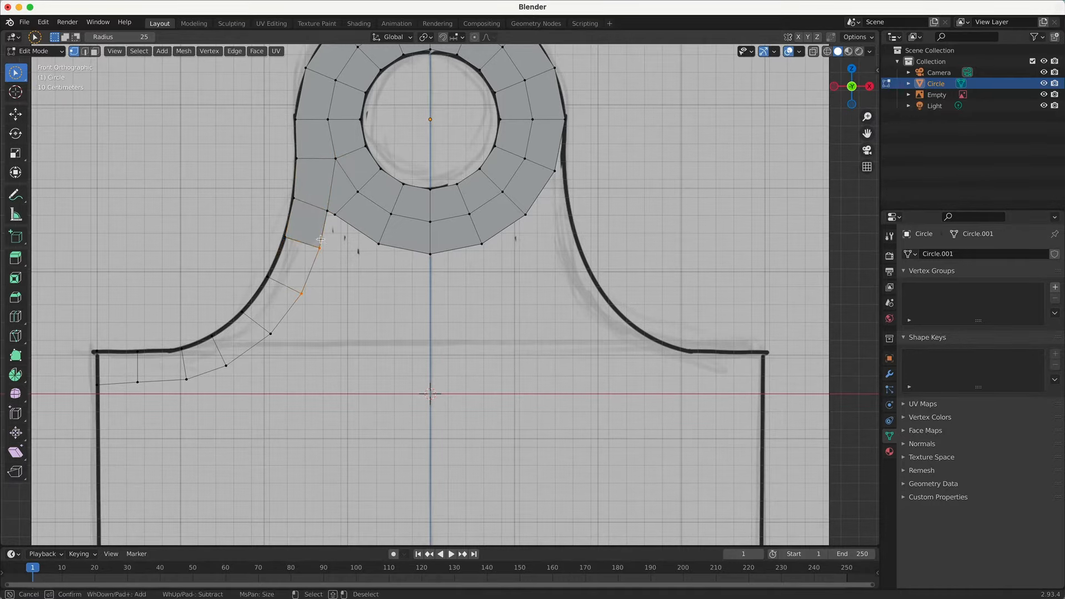
key("f")
left_click_drag(301, 294, 269, 278)
key("f")
left_click_drag(270, 334, 242, 312)
key("f")
mouse_move(203, 375)
left_mouse_down()
mouse_move(242, 314)
mouse_move(186, 380)
mouse_move(138, 381)
left_mouse_up()
key("f")
key("f")
key("f")
key("f")
Flatten the lower edge of the left shoulder strip to a level line by scaling its vertices to 0 along Z.
middle_click_drag(411, 317, 425, 390)
key("3")
left_click_drag(300, 333, 320, 300)
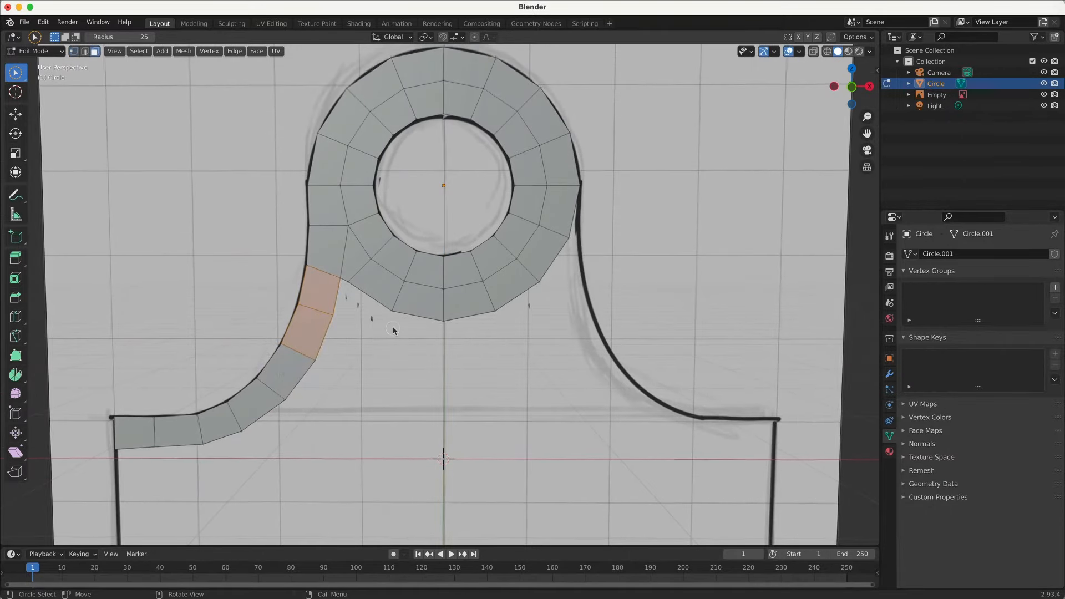
key("2")
mouse_move(187, 451)
left_mouse_down()
mouse_move(147, 452)
mouse_move(208, 448)
left_mouse_up()
key("1")
key("s")
key("z")
key("0")
key("Return")
Extrude the end vertex of the flattened edge about 0.24 m along X and fill the face up to the curved strip.
middle_click_drag(214, 455, 240, 408, "shift")
left_click(238, 404)
key("e")
key("x")
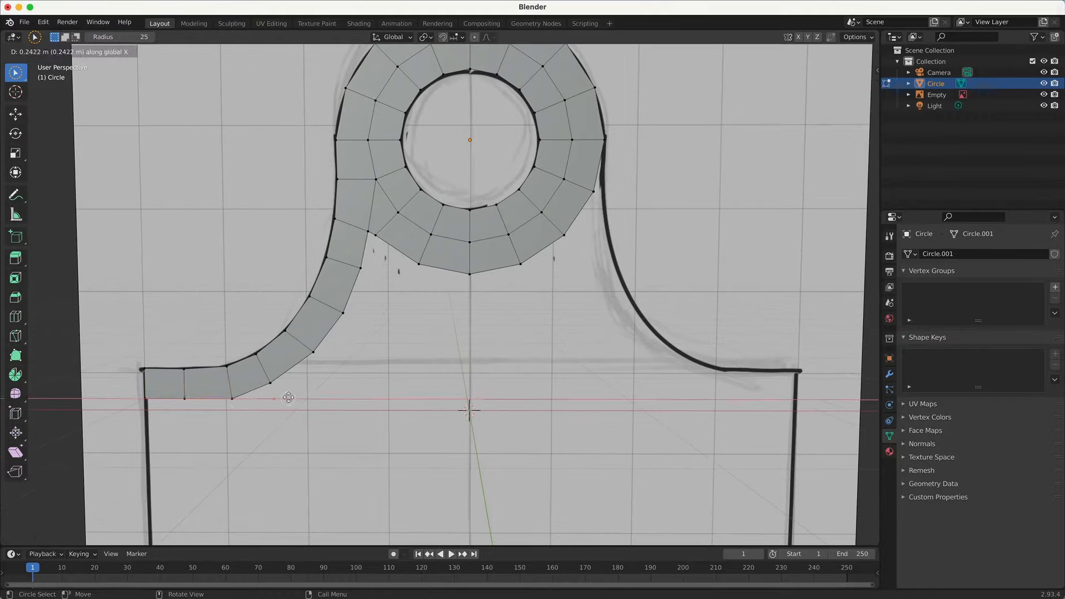
left_click(290, 397)
left_click_drag(273, 384, 291, 397)
key("f")
Loop-cut the new face and extrude a vertex inward from the cut, placing it just inside the left curve.
key("ctrl+r")
double_click(279, 389)
middle_click_drag(279, 389, 279, 391, "ctrl")
left_click_drag(272, 382, 275, 389)
key("e")
left_click(305, 381)
key("g")
left_click(307, 379)
left_click(308, 379)
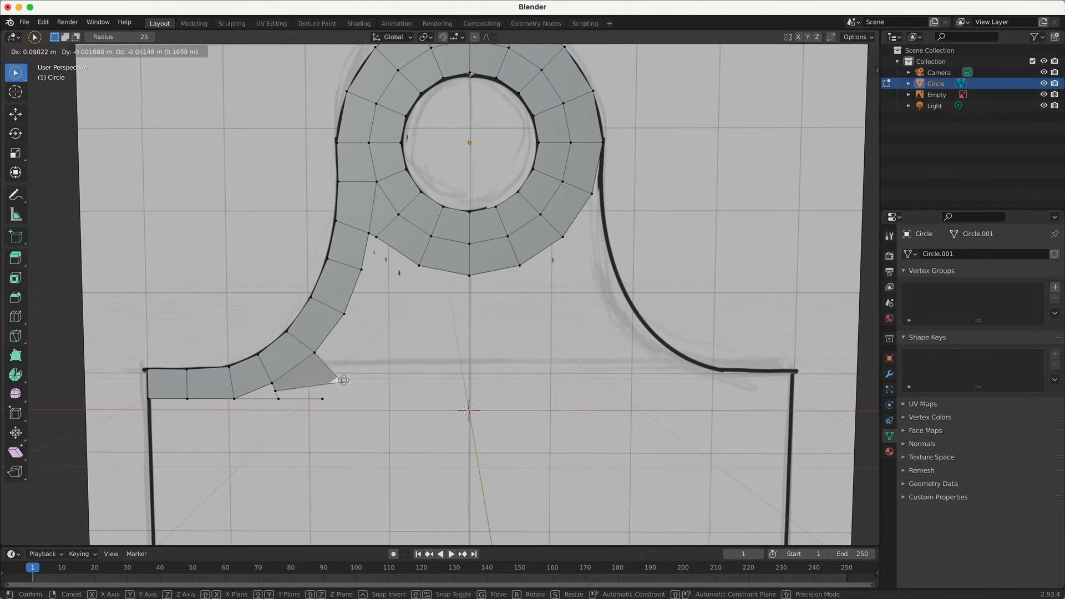
left_click(326, 374)
Extrude the inner vertex chain up alongside the left strip toward the ring and fill the face below the ring's corner.
key("e")
left_click(365, 321)
key("e")
left_click(382, 272)
left_click(368, 235, "shift")
left_click(376, 237, "shift")
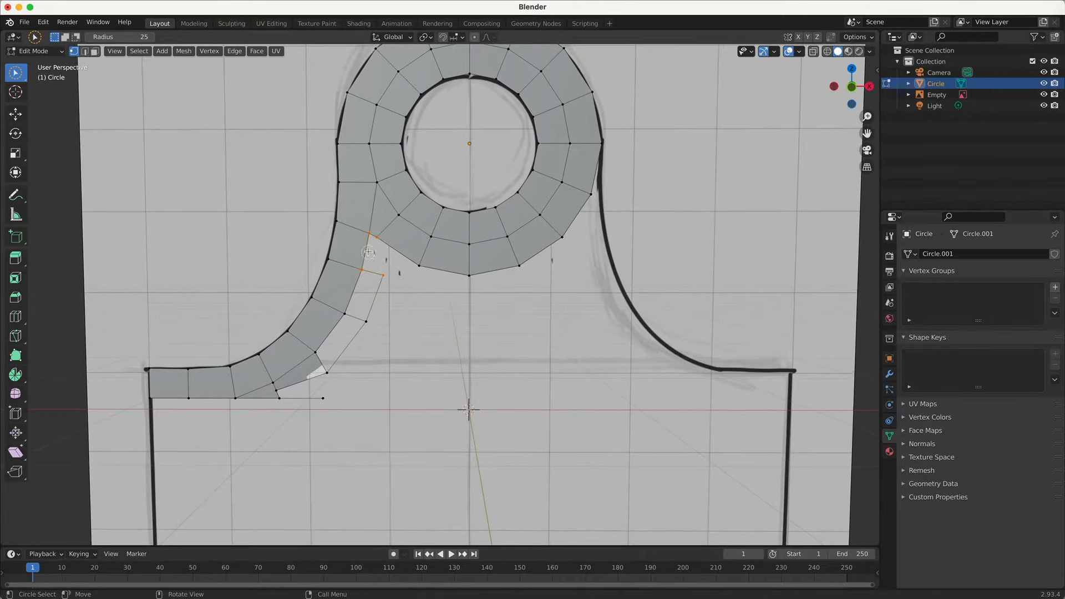
key("f")
key("alt+a")
scroll(433, 306, "down", 1)
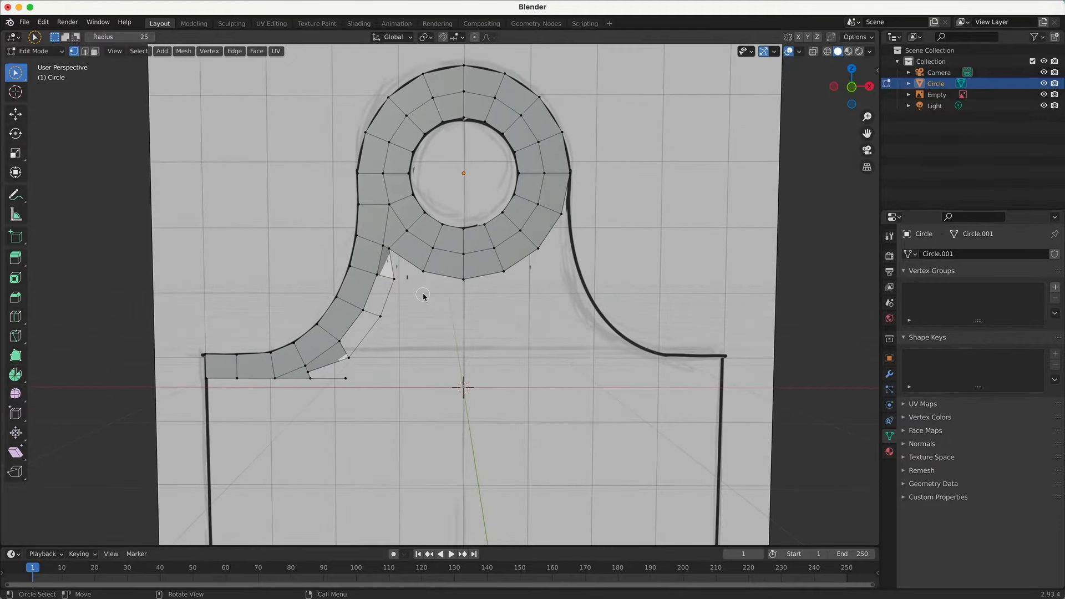
Extrude the chain's top vertex beneath the ring's lower-left side and fill the faces against the ring and the left strip.
left_click(395, 279)
key("e")
left_click(426, 296)
left_click(423, 271, "shift")
left_click(390, 254, "shift")
key("f")
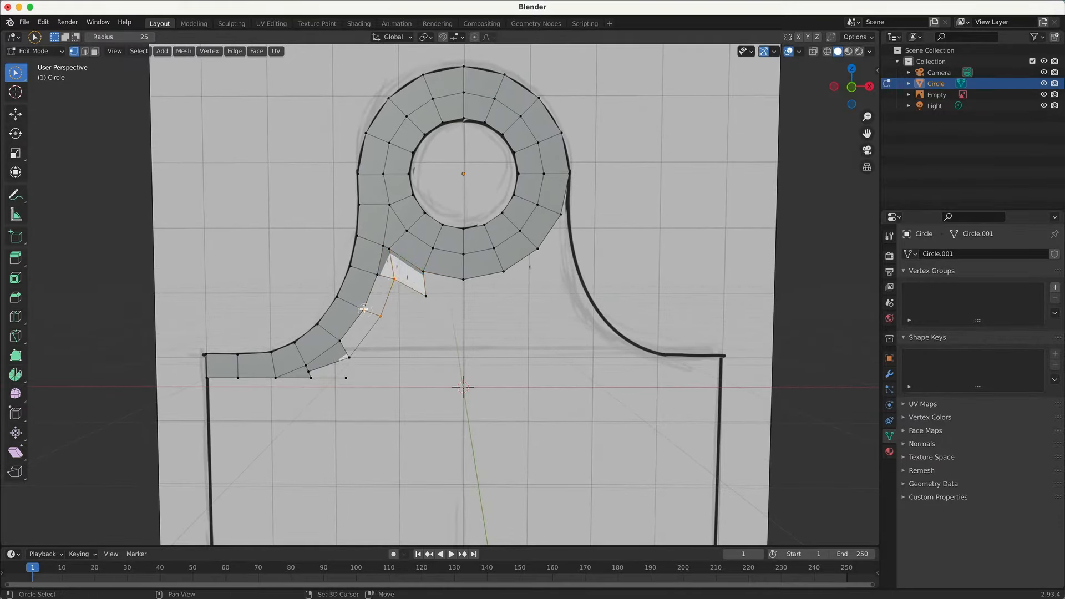
left_click(364, 309, "shift")
key("f")
Extrude a vertex below the ring to the centre line and fill the next face of the inner patch.
left_click(426, 296)
key("e")
left_click(456, 297)
left_click(463, 279, "shift")
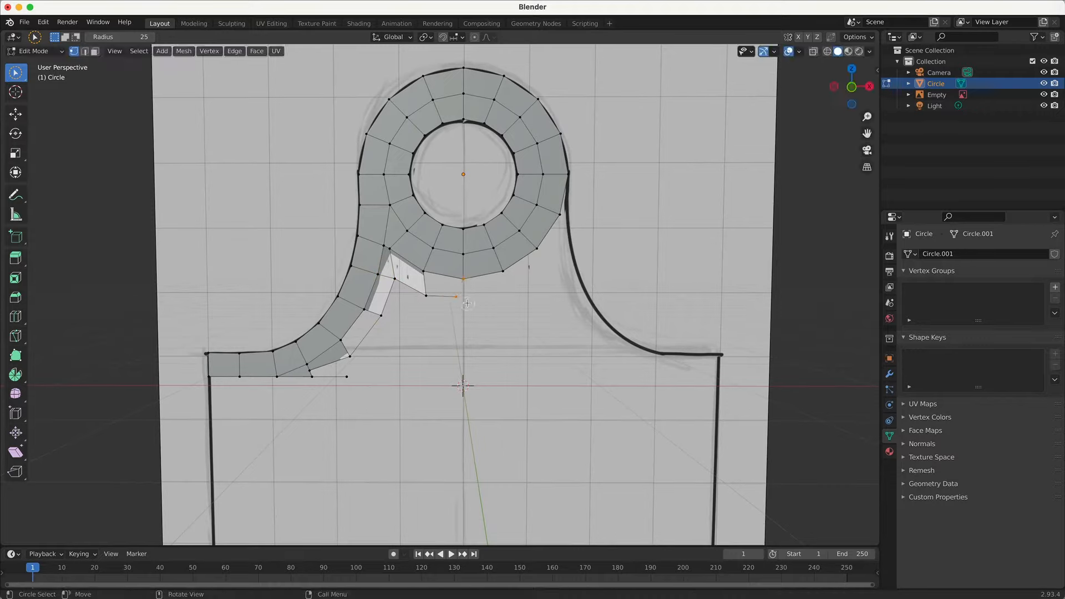
key("e")
left_click(413, 328)
key("f")
Extend the patch's lower row to the centre line and align the centre vertices by scaling them to 0 along X.
key("g")
key("z")
left_click(469, 329)
key("e")
key("z")
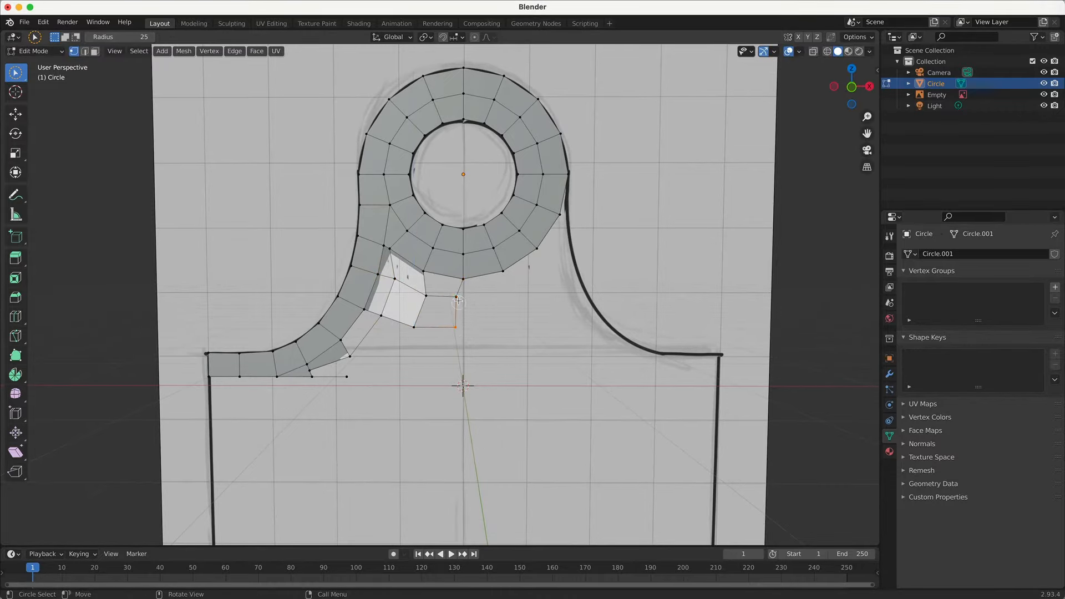
left_click(463, 336)
key("f")
key("s")
key("x")
key("0")
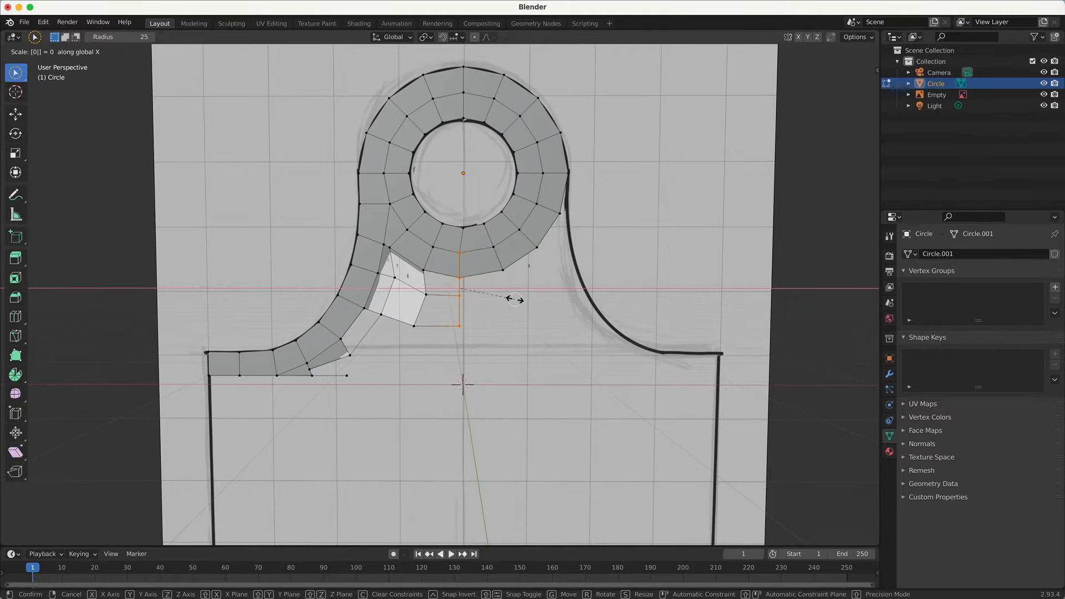
key("Return")
Extrude a row of vertices at shoulder height across to the centre line and fill the faces above it.
left_click_drag(355, 355, 402, 358)
key("e")
left_click(431, 358)
key("f")
key("g")
key("Escape")
key("f")
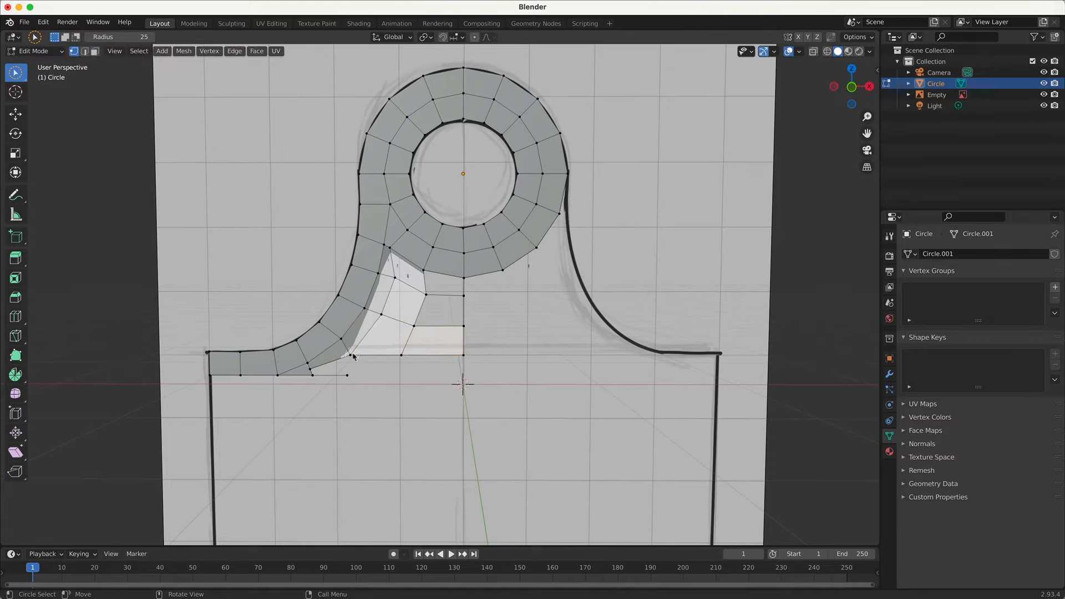
Continue the lowest edge row to the centre line and fill the faces of the bottom strip.
key("e")
left_click(402, 382)
key("f")
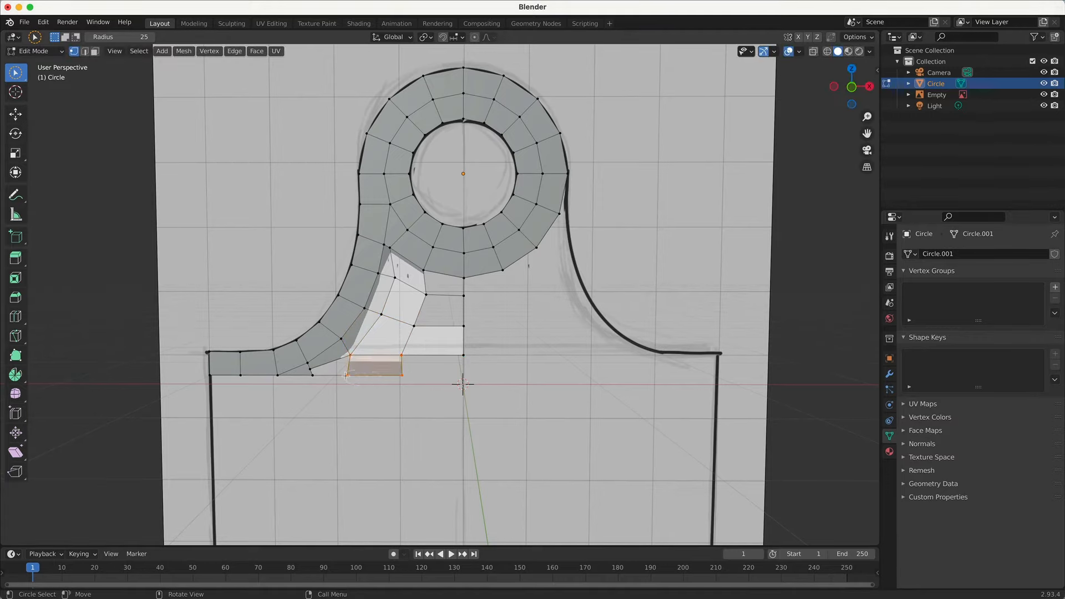
key("f")
key("e")
left_click(463, 375)
key("f")
Slide the inner patch's corner vertices along their edges, below the ring and at its lower-left corner.
middle_click_drag(463, 375, 487, 393)
scroll(487, 393, "up", 2)
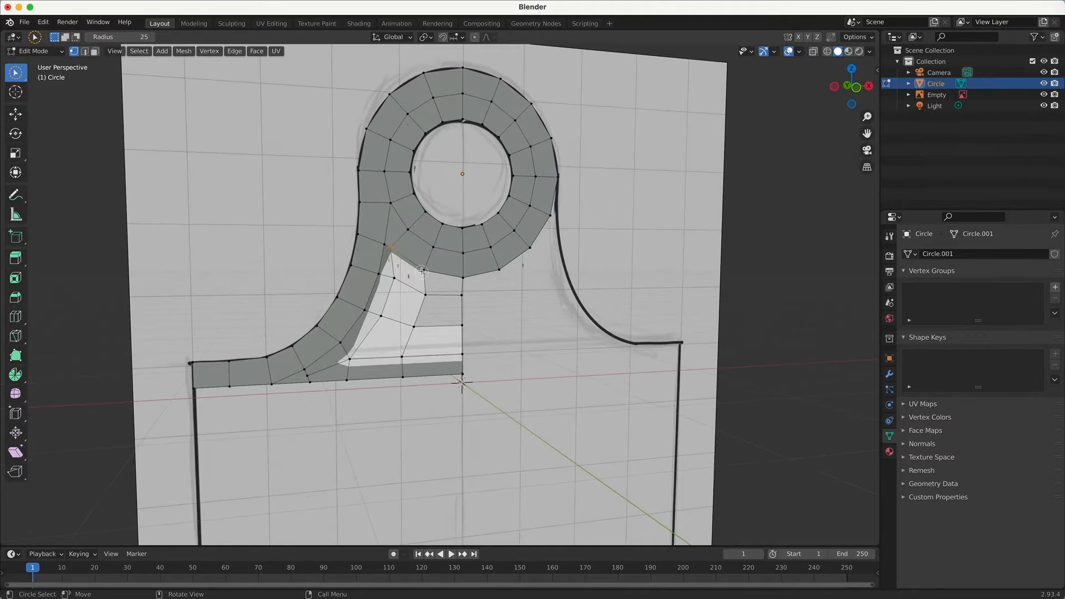
left_click(395, 319)
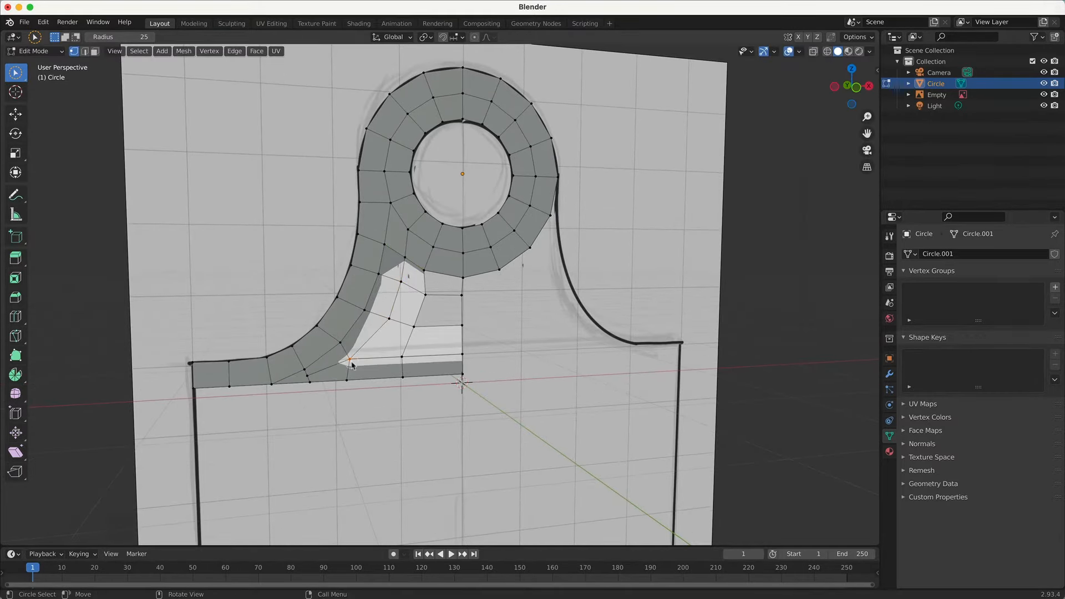
key("g")
key("g")
left_click(369, 398)
middle_click_drag(369, 397, 429, 301)
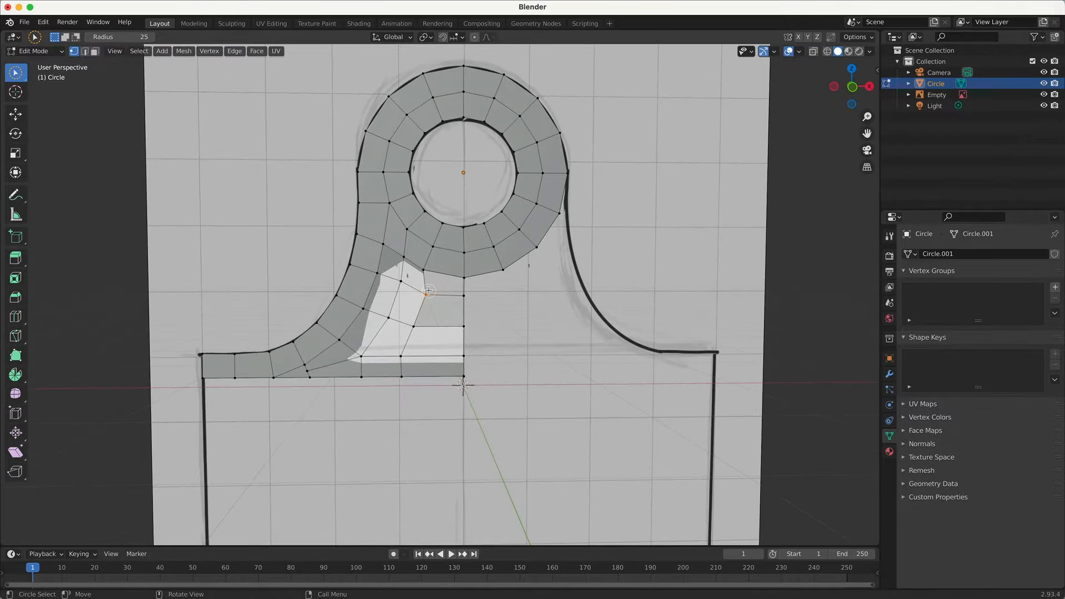
Reposition the vertices where the shoulder strip meets the inner patch to even out the surrounding faces.
middle_click_drag(475, 330, 400, 216)
left_click(342, 358)
scroll(341, 357, "up", 1)
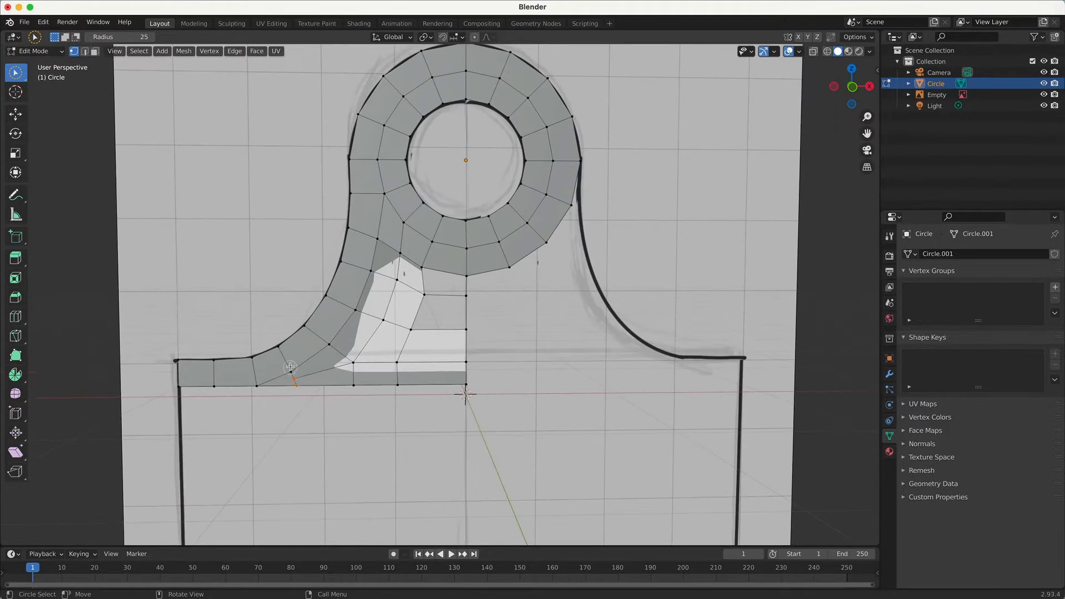
key("g")
left_click(329, 371)
key("g")
key("Escape")
Extrude the lower edge row about 2 m down along Z, plus a second narrow band of about 0.11 m at the base.
middle_click_drag(370, 413, 347, 311)
left_click(289, 385, "alt")
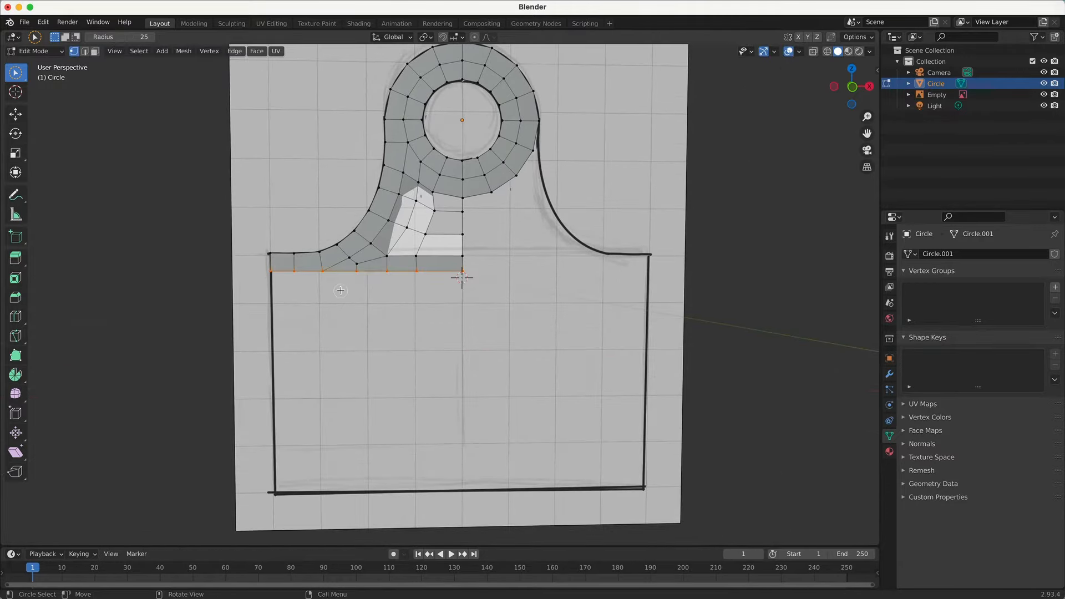
key("e")
left_click(363, 489)
key("e")
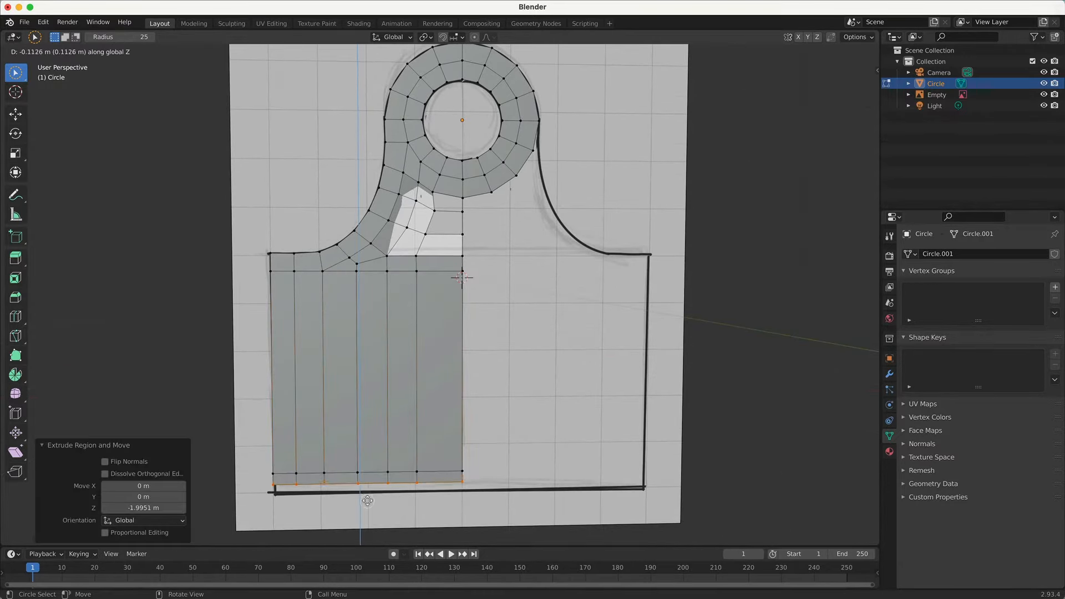
key("Escape")
Delete the faces of the ring's right half so that only the left half of the panel remains.
key("KP_1")
key("ctrl+z")
key("alt+z")
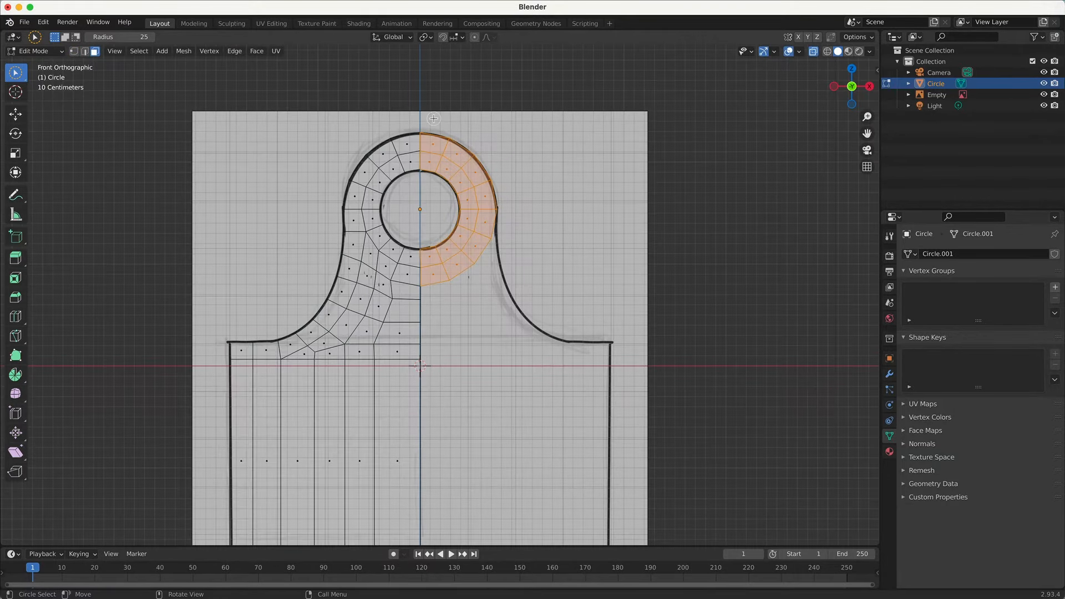
key("x")
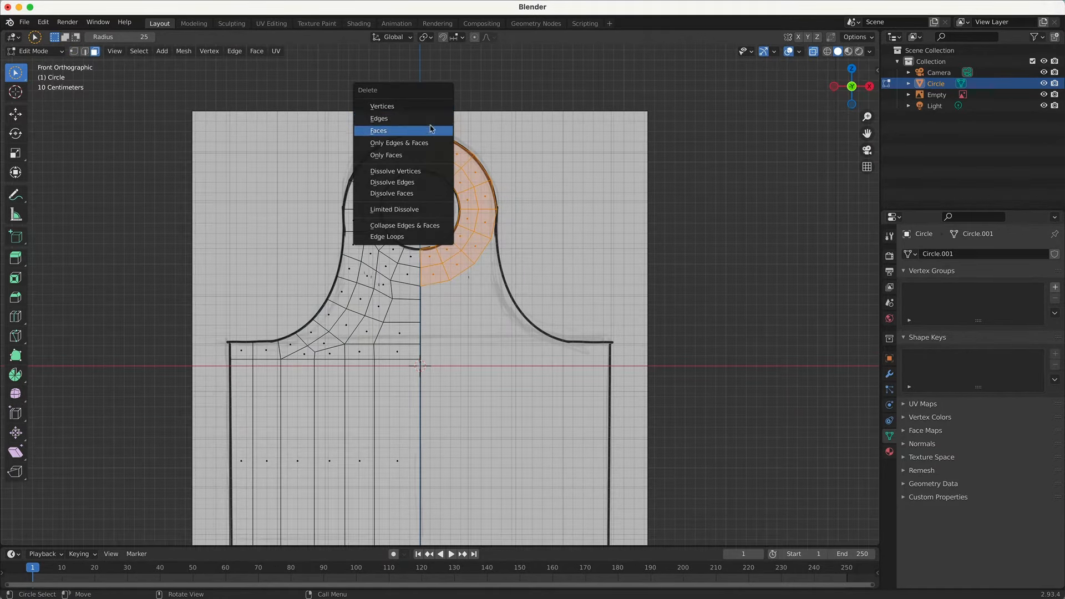
left_click(431, 129)
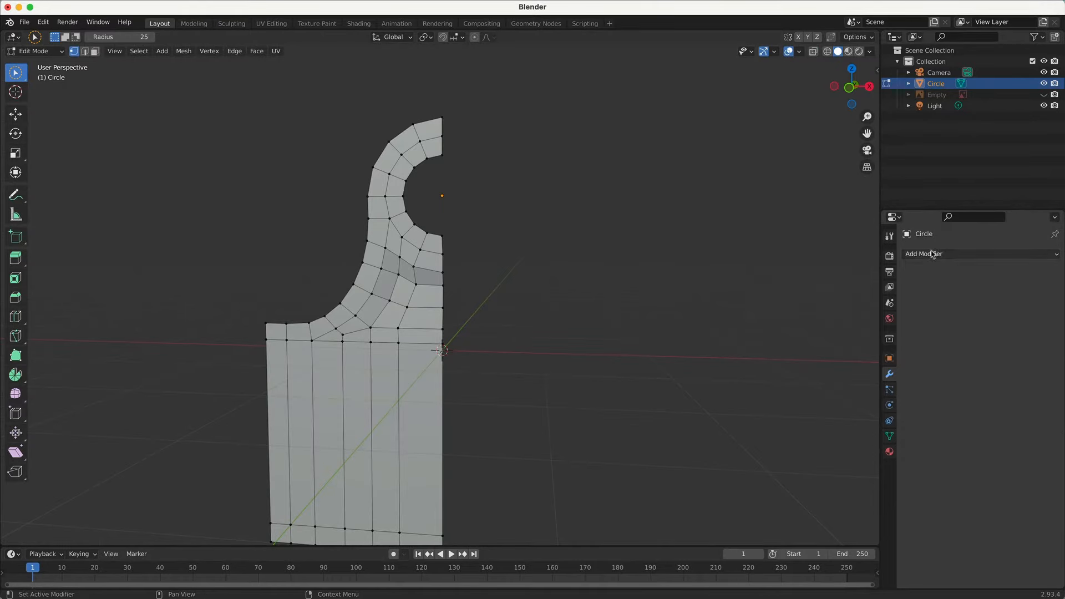
Add a Mirror modifier on the X axis with Clipping and a Subdivision modifier at viewport level 1.
left_click(928, 253)
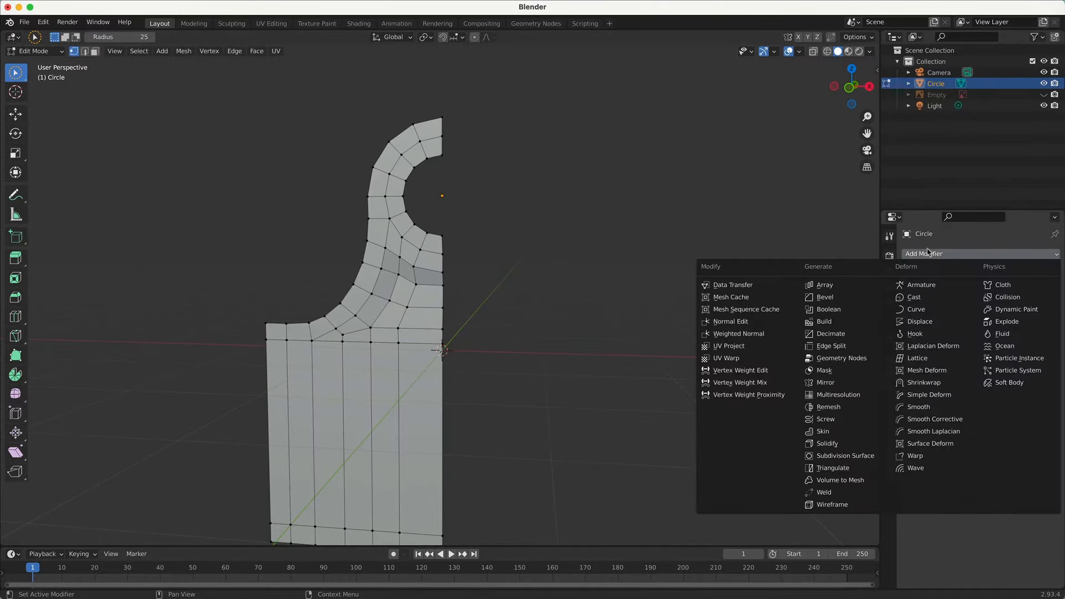
left_click(846, 384)
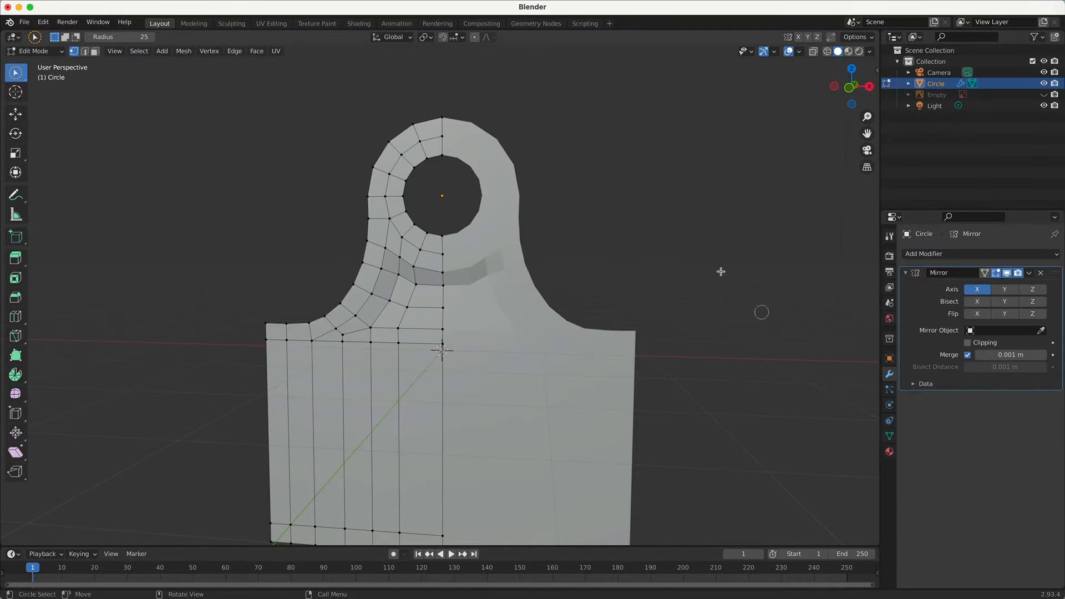
key("KP_1")
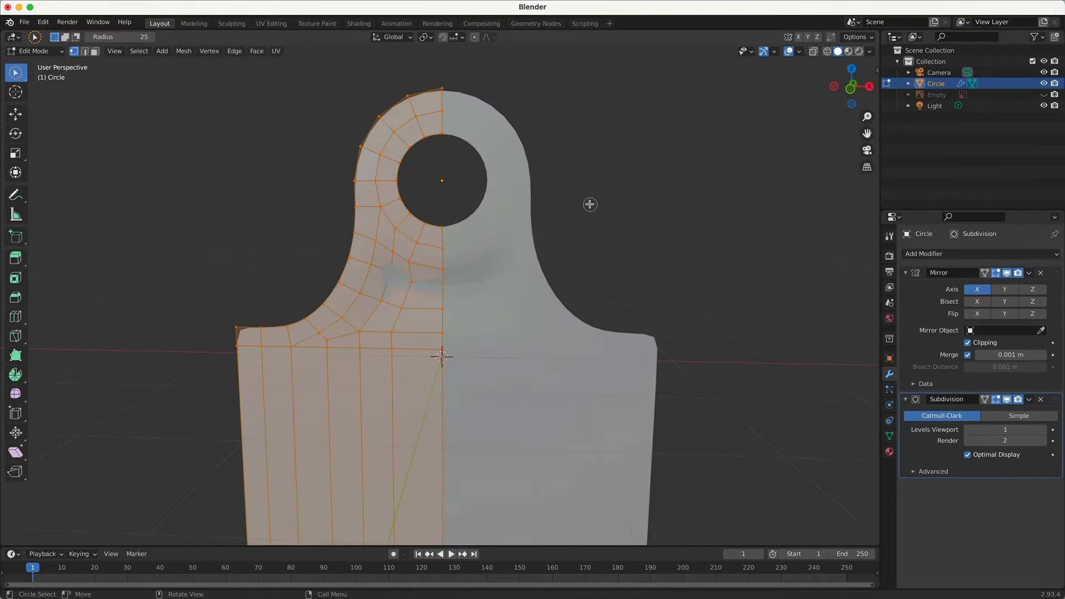
Align all vertices on the panel's centre line by scaling them to 0 along X.
left_click_drag(444, 87, 444, 145)
left_click_drag(442, 432, 441, 438)
mouse_move(442, 438)
middle_mouse_down()
mouse_move(461, 399)
mouse_move(444, 477)
middle_mouse_up()
left_click(443, 482, "shift")
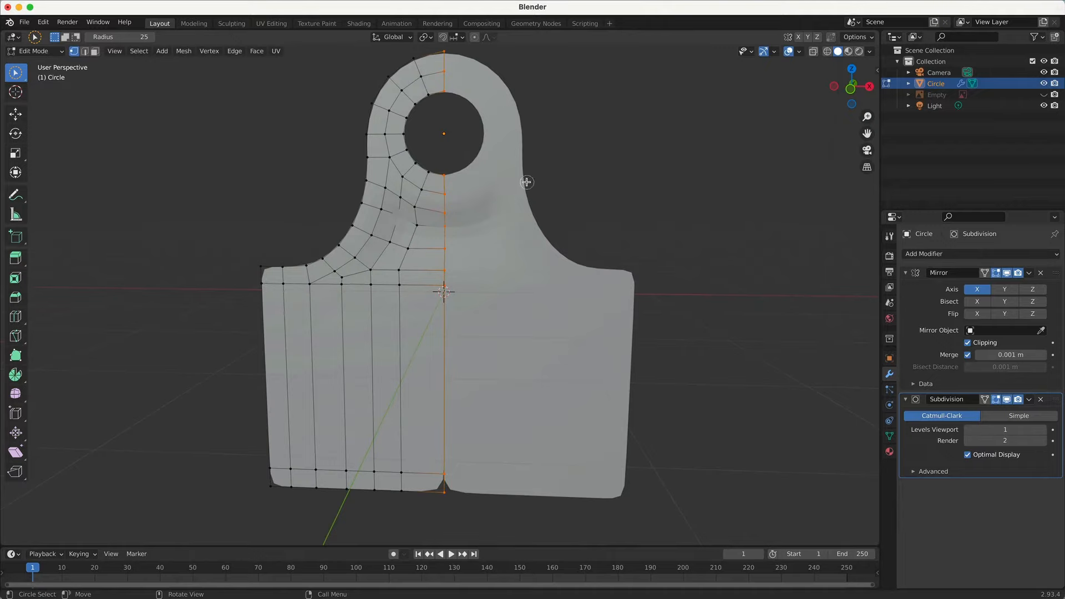
key("s")
key("x")
key("0")
key("Return")
Pull the centre-line vertices off the mirror plane with Clipping off, and move them back onto it with Clipping on.
left_click(968, 343)
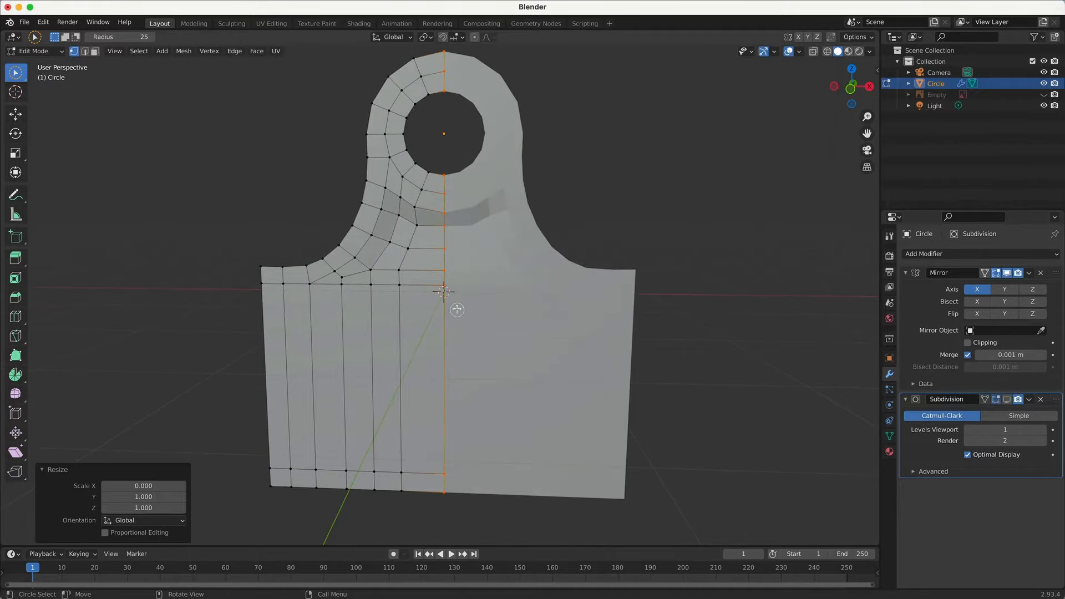
key("g")
key("x")
left_click(450, 310)
left_click(968, 342)
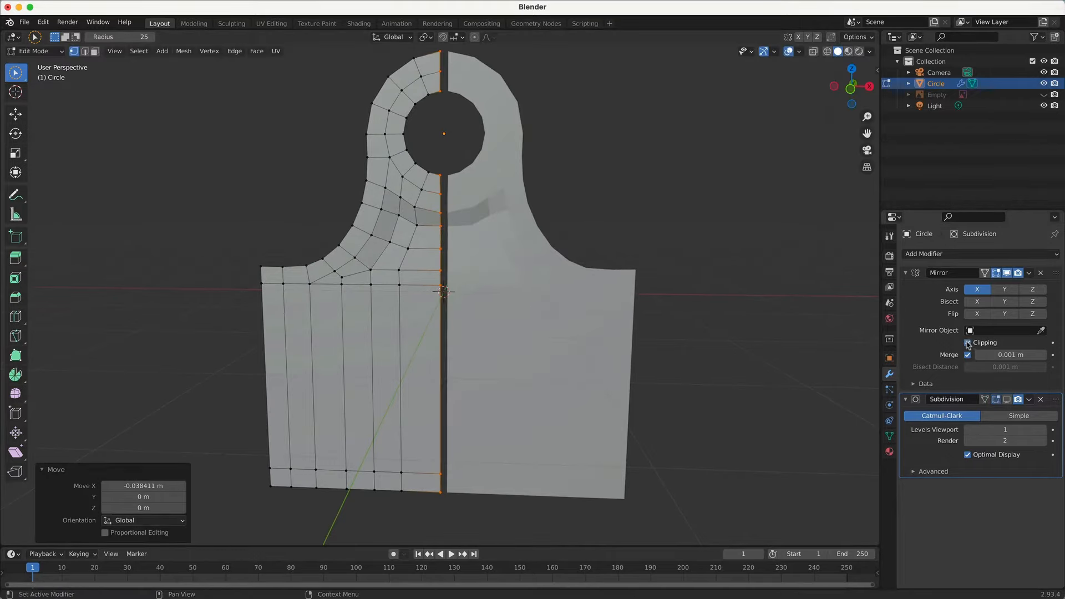
key("g")
left_click(440, 300)
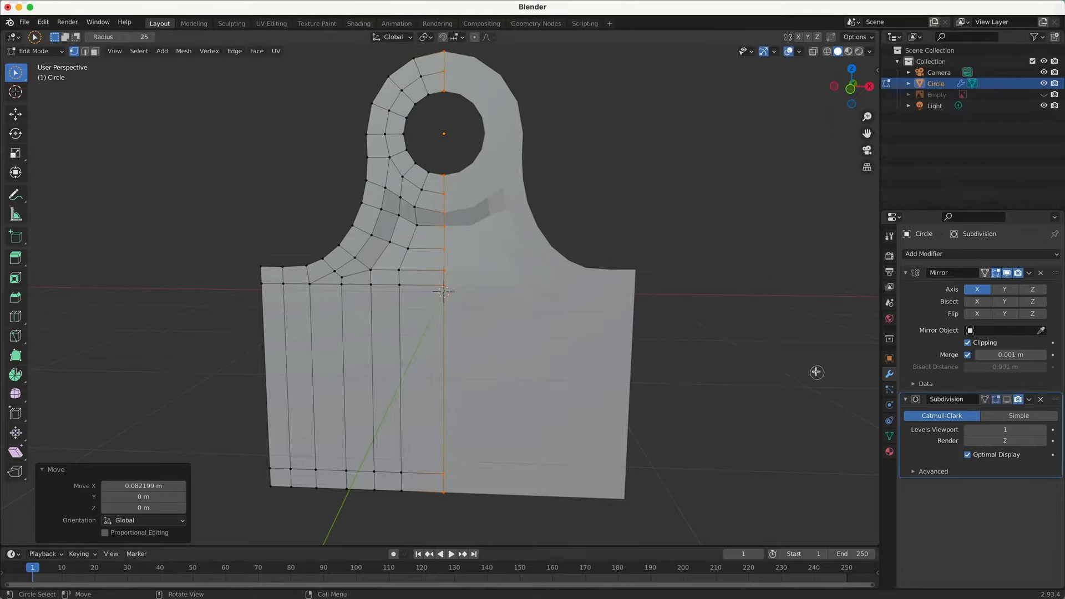
Extrude all faces of the panel half about 0.24 m along Y to give the panel thickness.
left_click(714, 384)
left_click(1007, 399)
middle_click_drag(639, 361, 453, 359)
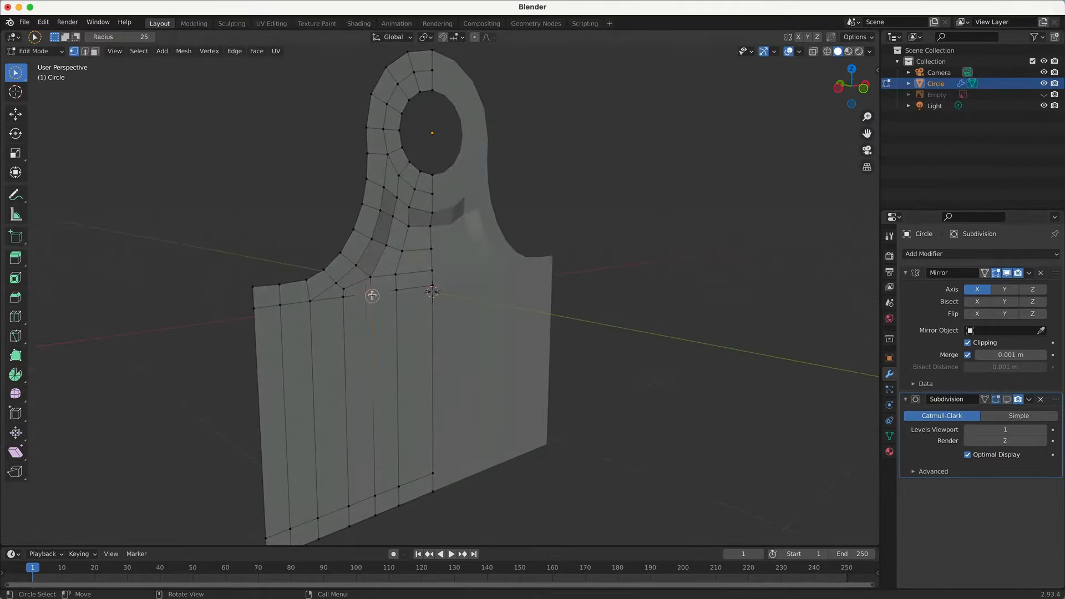
key("ctrl+l")
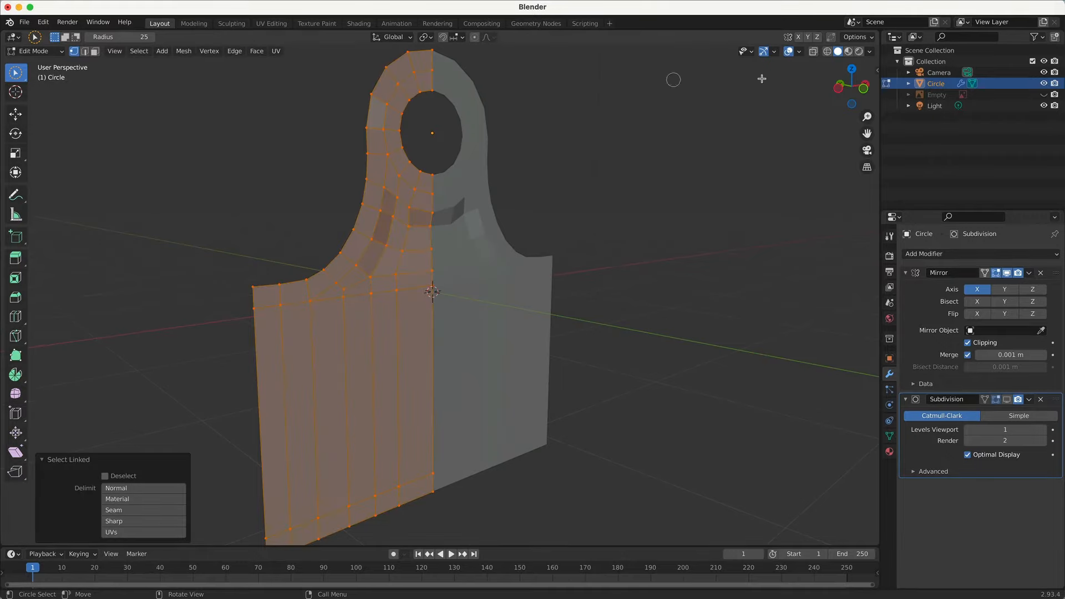
left_click(96, 53)
middle_click_drag(188, 193, 240, 198)
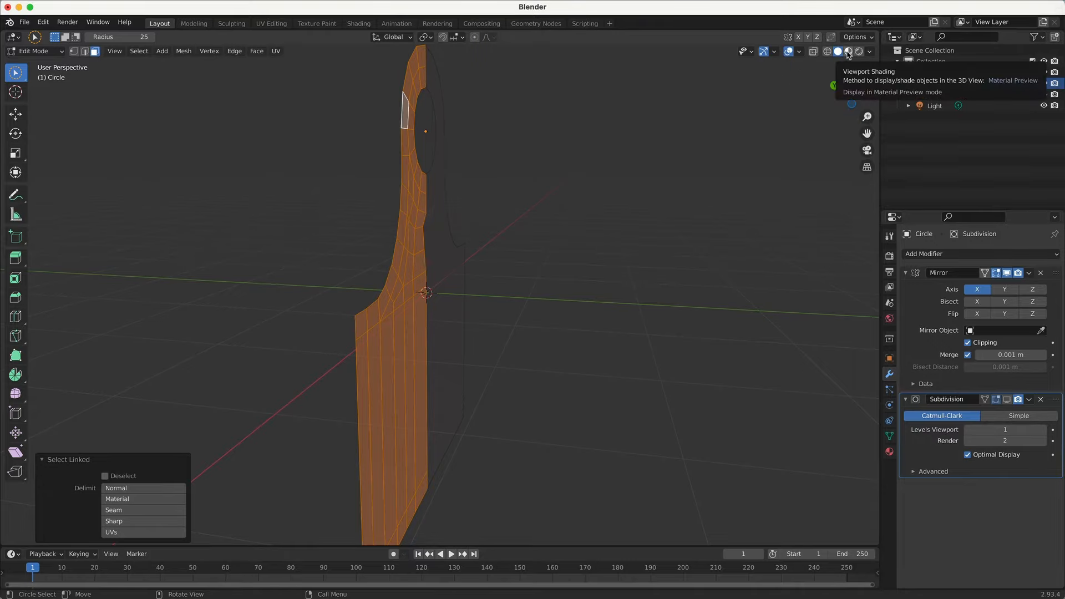
mouse_move(659, 128)
middle_mouse_down()
mouse_move(561, 142)
mouse_move(642, 133)
middle_mouse_up()
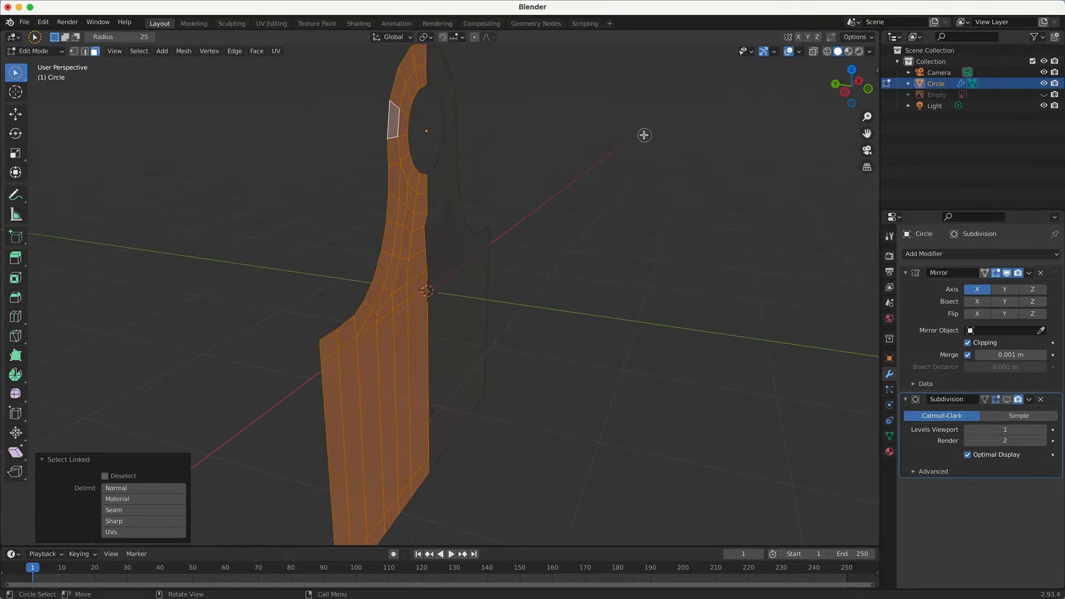
key("e")
key("y")
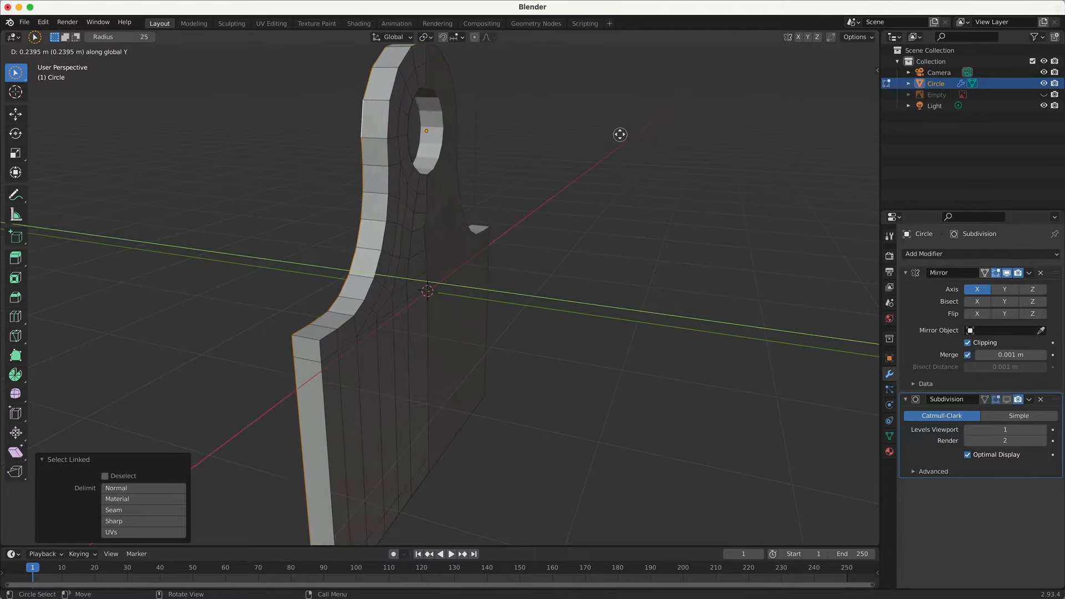
left_click(678, 153)
Turn the Subdivision modifier's viewport display back on and frame the panel's rounded handle.
middle_click_drag(609, 161, 597, 161)
left_click(1007, 399)
middle_click_drag(634, 262, 529, 144, "ctrl")
middle_click_drag(528, 144, 568, 231, "shift")
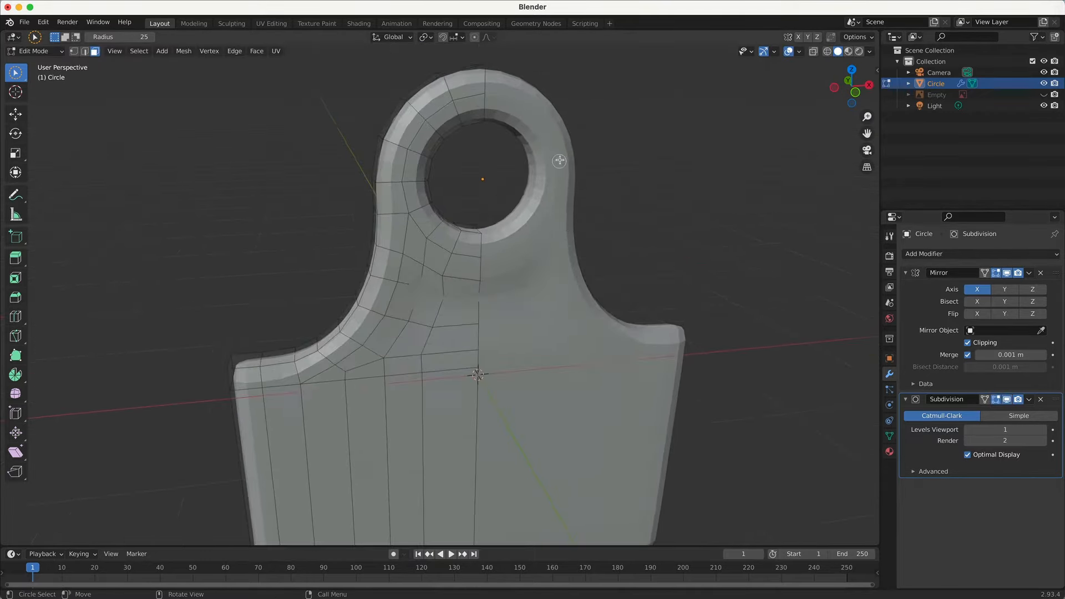
Add an edge loop on the front face around the handle's outer contour and slide it close to the outer edge.
left_click(431, 102)
scroll(432, 103, "up", 1)
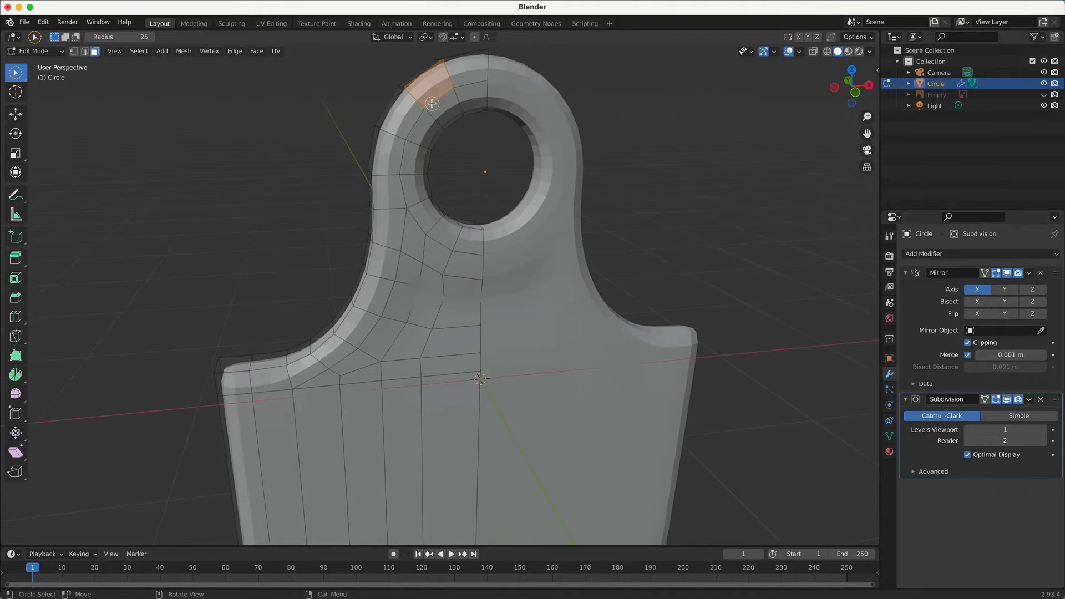
key("ctrl+r")
left_click(420, 100)
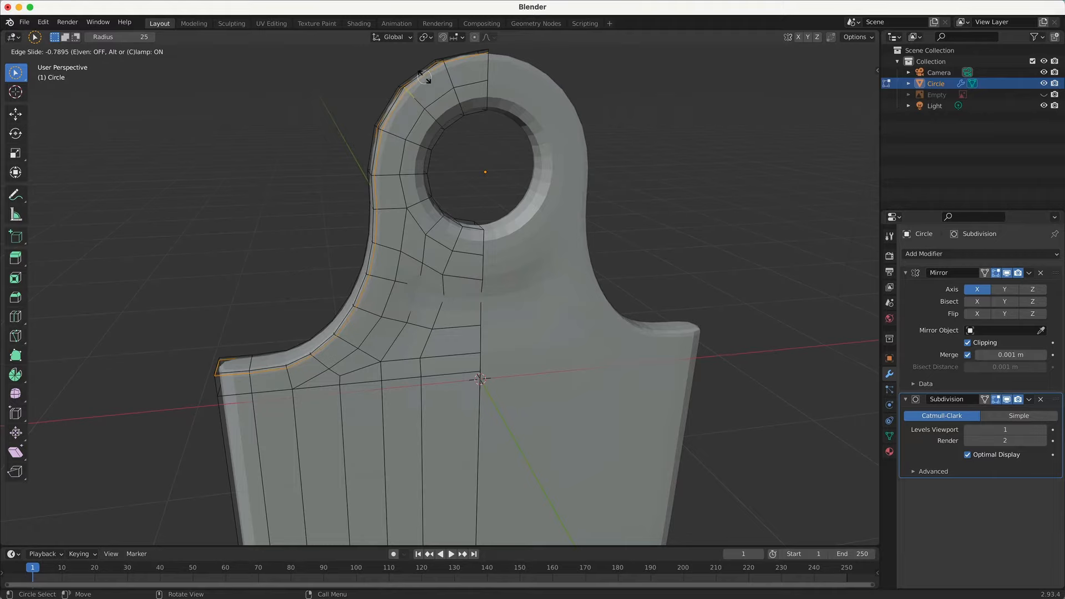
left_click(424, 75)
Add a vertical edge loop on the front face and slide it close to the panel's straight outer side edge.
middle_click_drag(369, 261, 431, 161)
key("3")
left_click(333, 272)
key("ctrl+r")
left_click(329, 254)
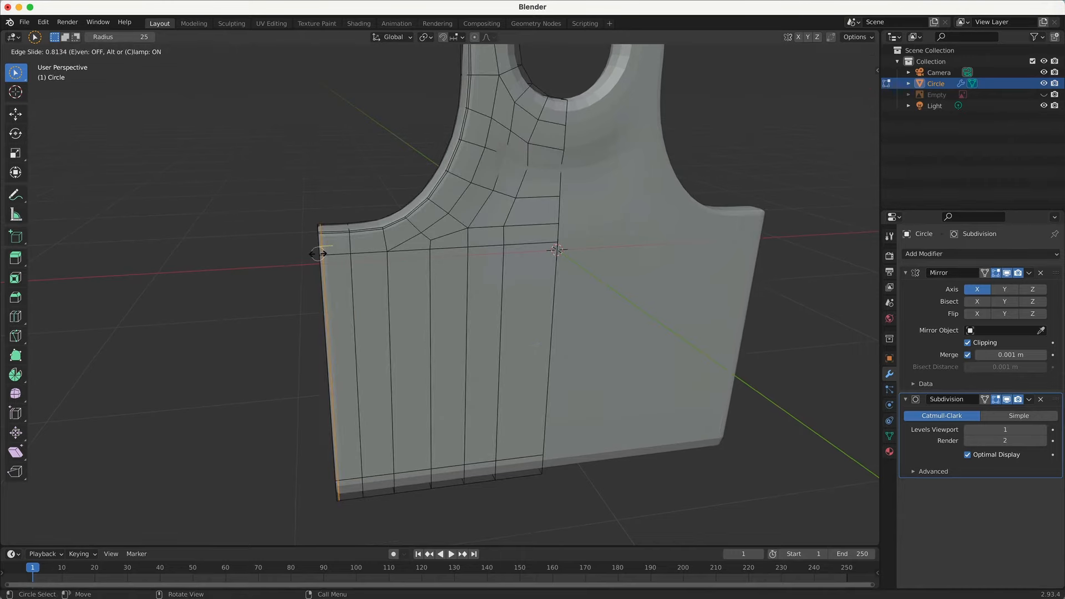
left_click(318, 254)
Add two edge loops along the panel's outer thickness, one slid close to the front edge and one close to the back edge.
middle_click_drag(373, 238, 462, 307)
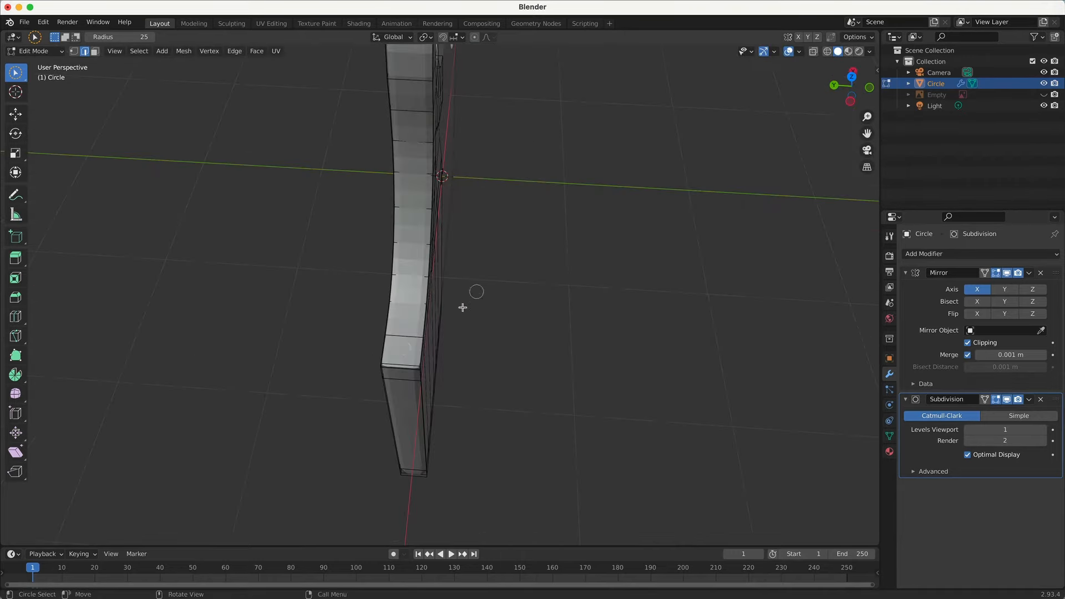
key("3")
key("ctrl+r")
left_click(403, 346)
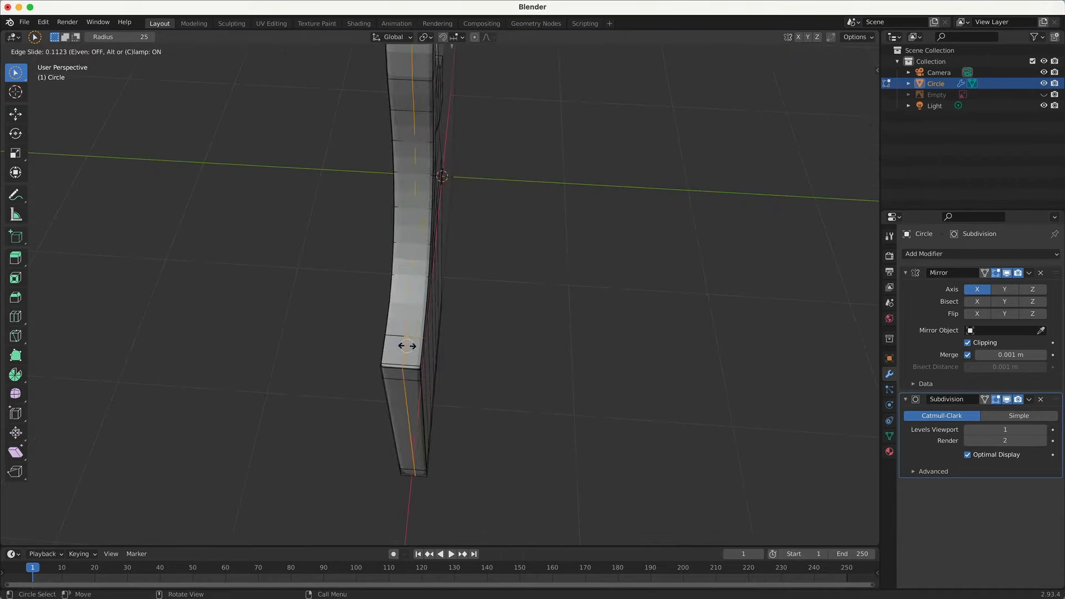
left_click(419, 341)
key("3")
left_click(400, 343)
key("ctrl+r")
left_click(400, 344)
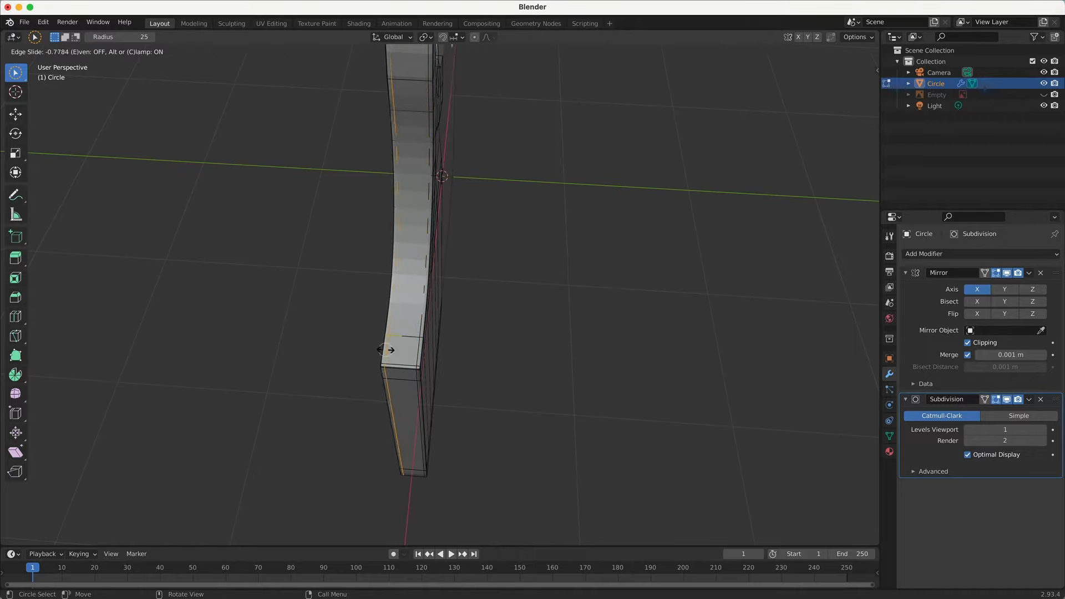
left_click(384, 350)
Add an edge loop around the handle hole on the front face and slide it close to the hole's rim.
middle_click_drag(384, 351, 478, 246)
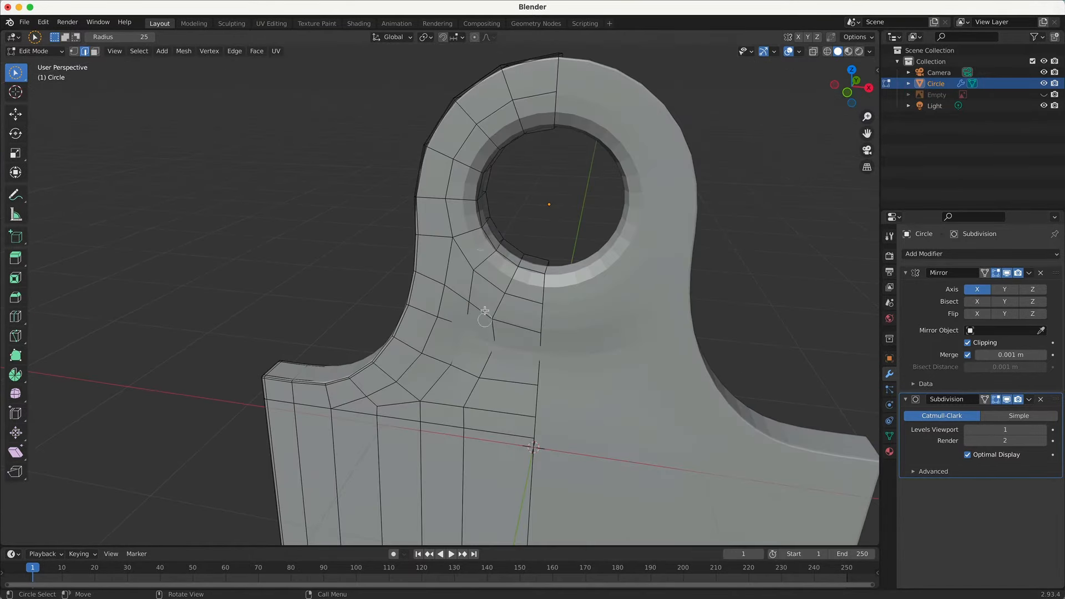
key("3")
left_click(478, 245)
key("ctrl+r")
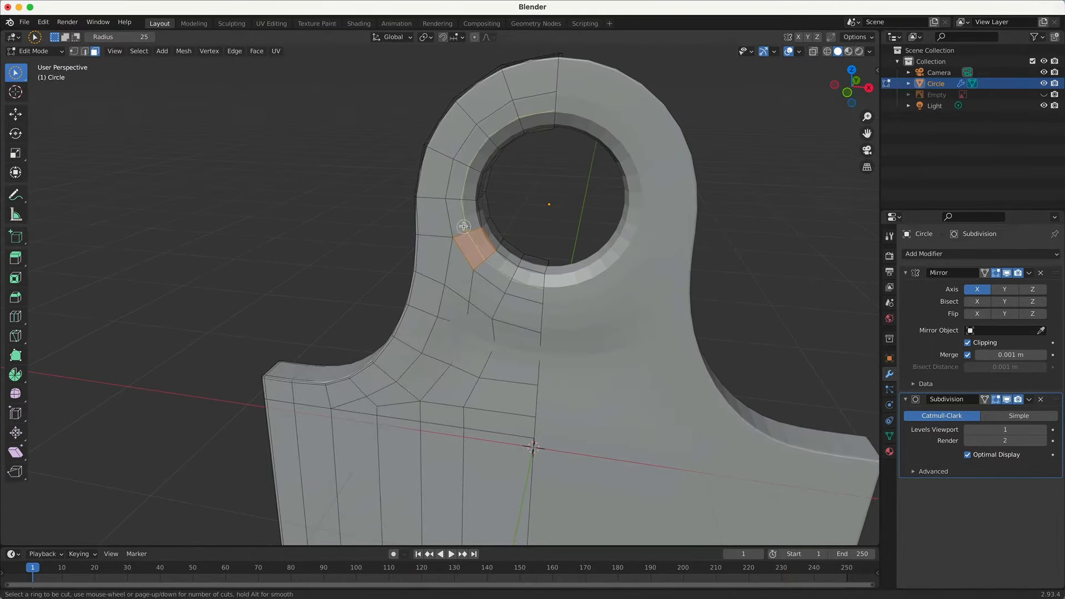
left_click(477, 236)
left_click(479, 229)
Add two edge loops on the hole's inner wall, one slid close to the front rim and one close to the back rim.
middle_click_drag(479, 230, 357, 232)
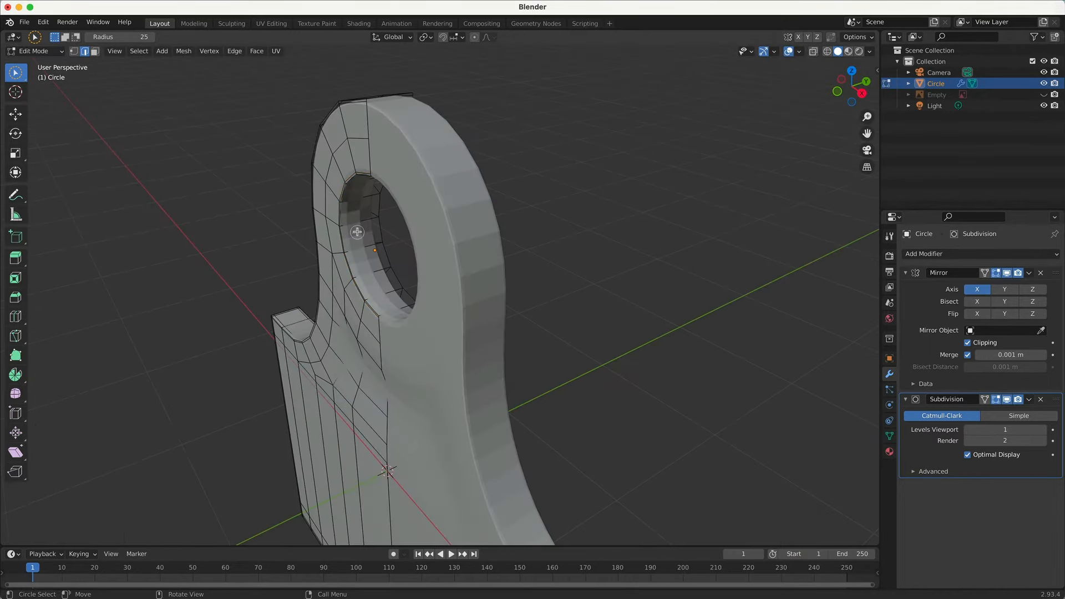
key("ctrl+r")
left_click(355, 236)
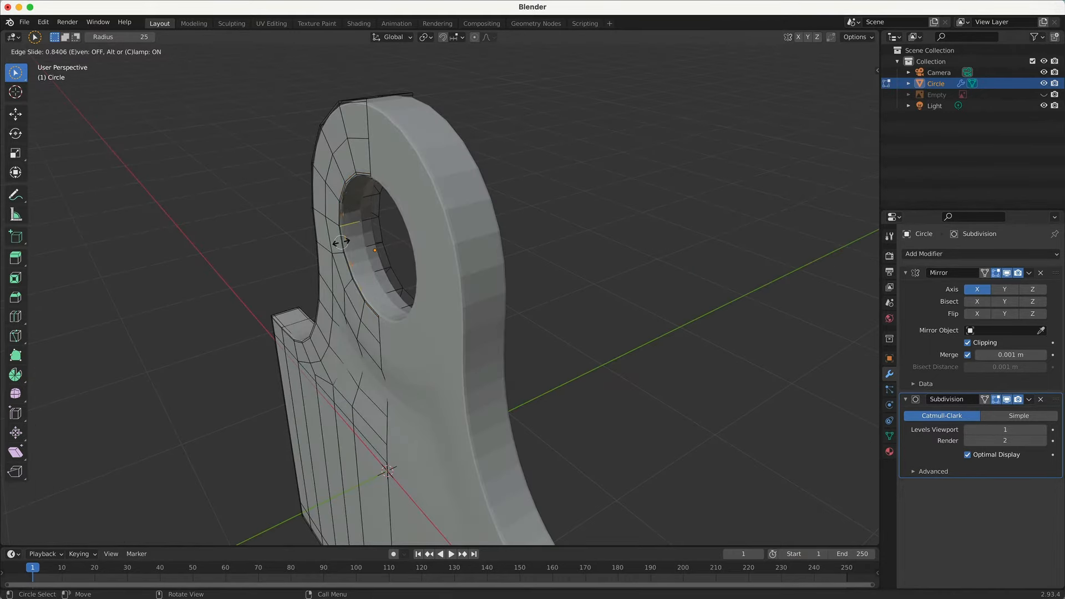
left_click(342, 243)
key("ctrl+r")
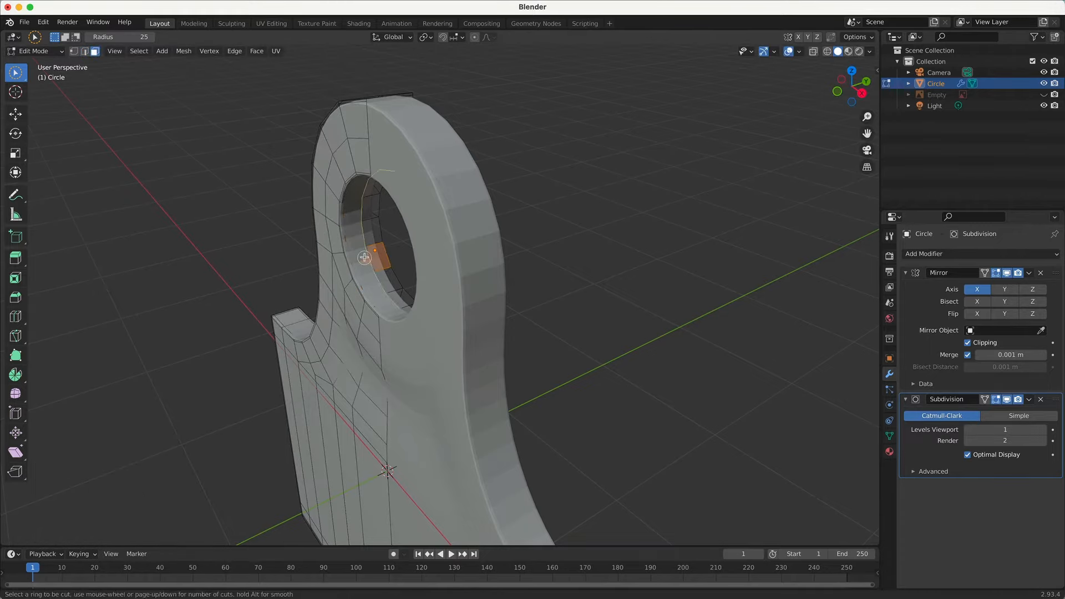
left_click(364, 258)
left_click(379, 252)
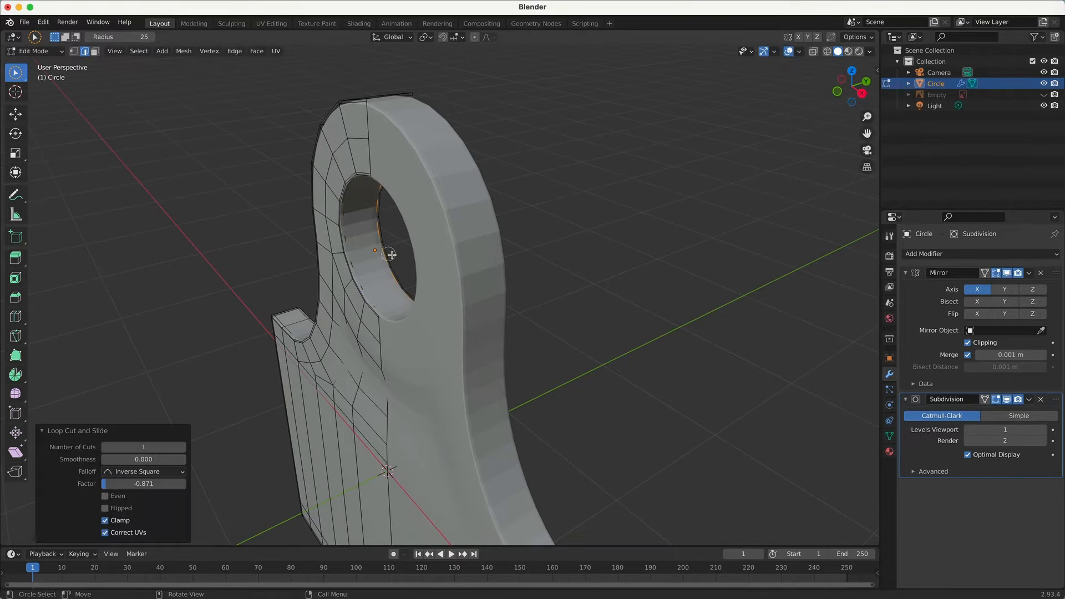
Hide the viewport overlays to inspect the panel's shading and edges, and show them again.
key("KP_1")
left_click(788, 51)
scroll(671, 159, "down", 3)
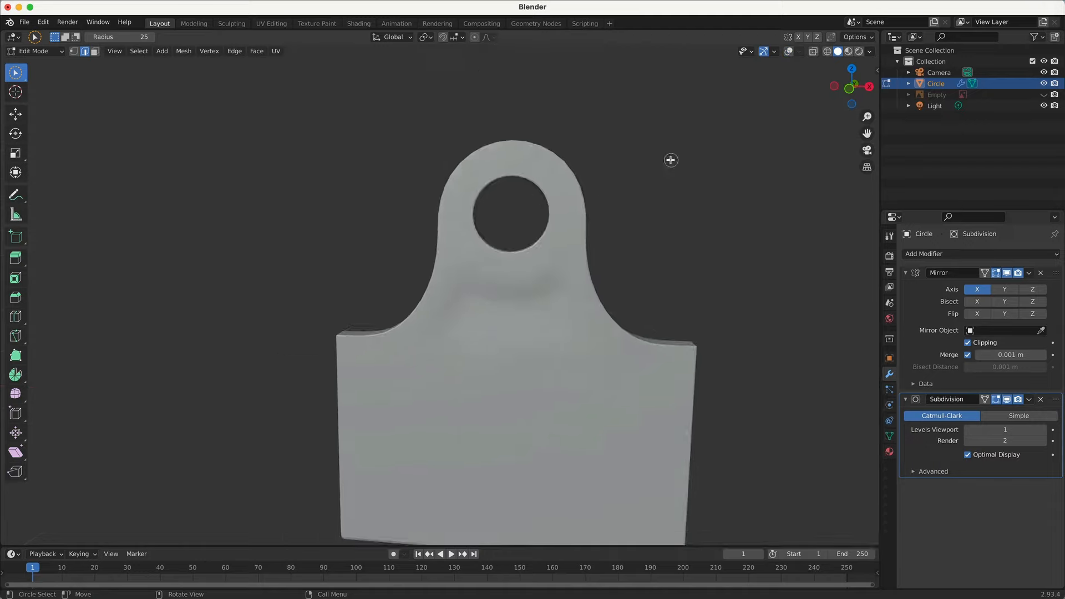
left_click(788, 51)
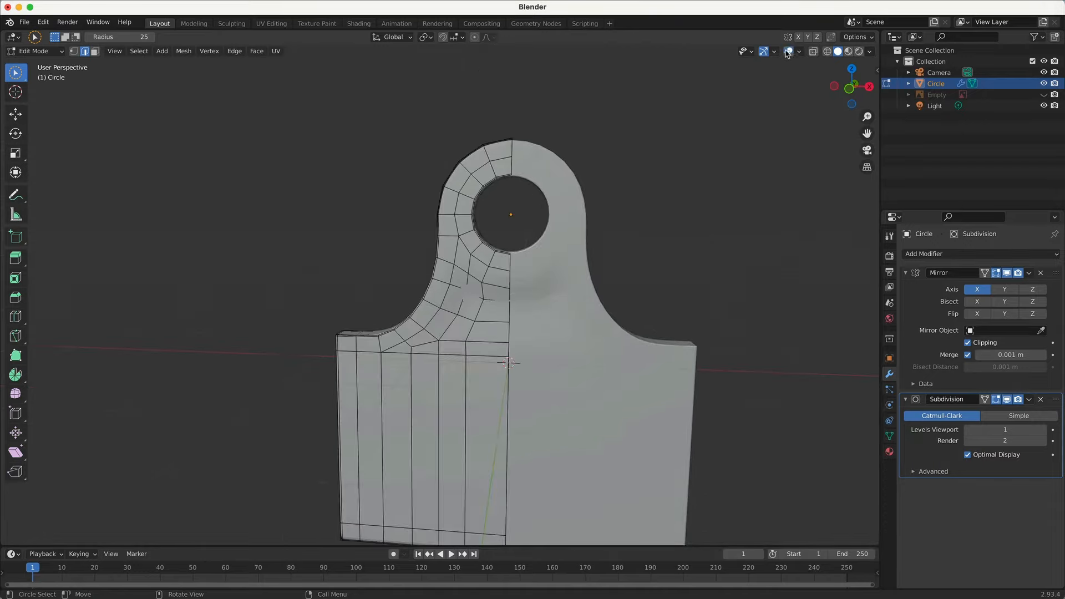
Add a horizontal edge loop in the lowest row of faces and slide it close to the panel's bottom edge.
scroll(428, 375, "up", 5)
middle_click_drag(457, 231, 478, 117, "shift")
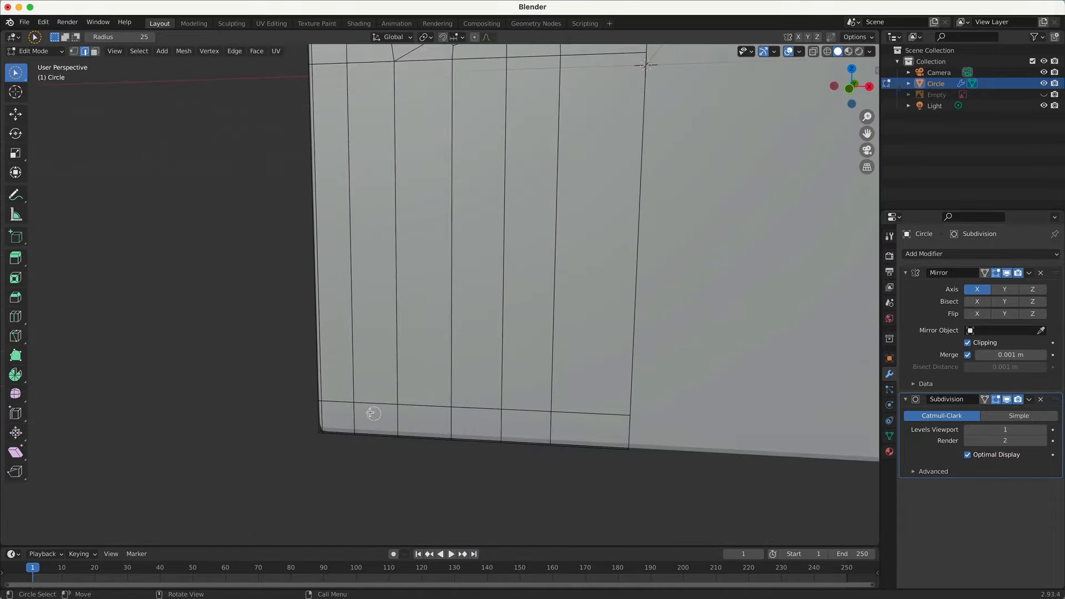
key("3")
left_click(340, 410)
key("ctrl+r")
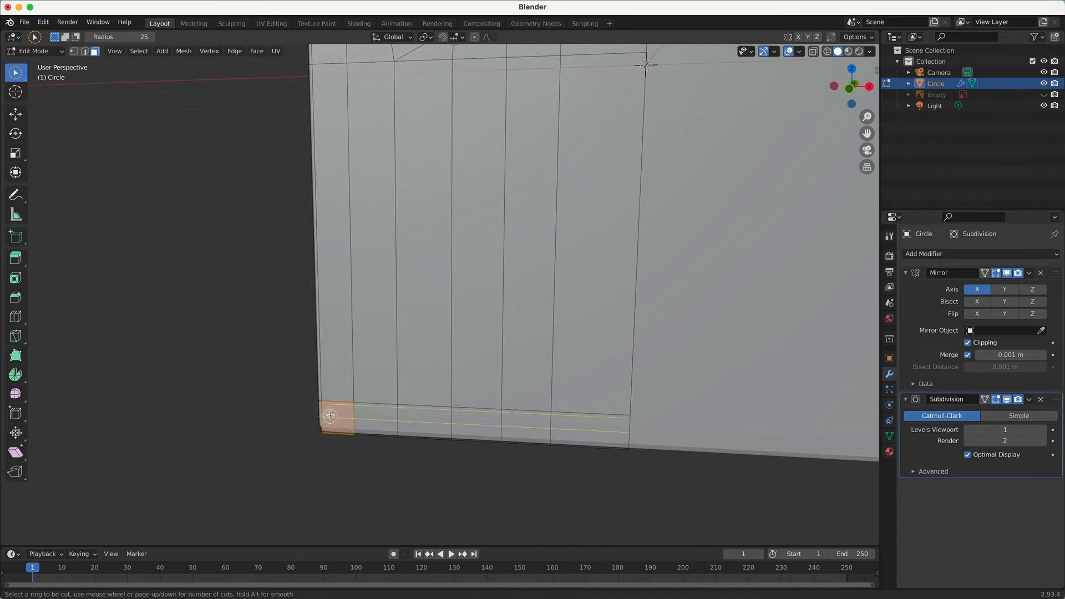
left_click(335, 423)
left_click(336, 429)
Raise the Subdivision modifier's viewport levels to 4 and hide the overlays to inspect the finished panel.
middle_click_drag(300, 404, 746, 297)
key("KP_1")
middle_click_drag(677, 233, 606, 325, "shift")
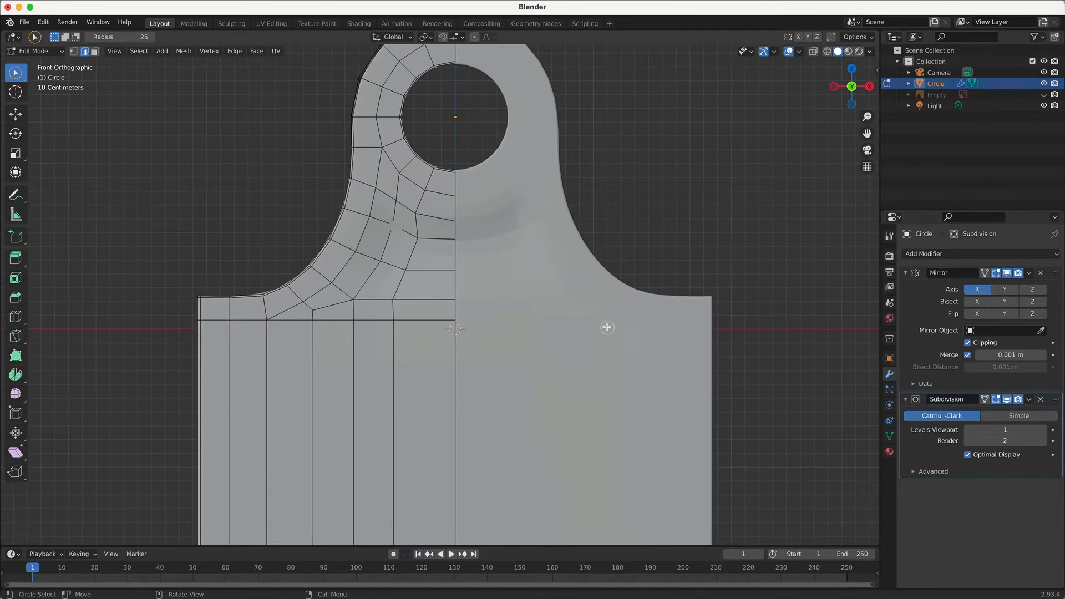
left_click(1043, 430)
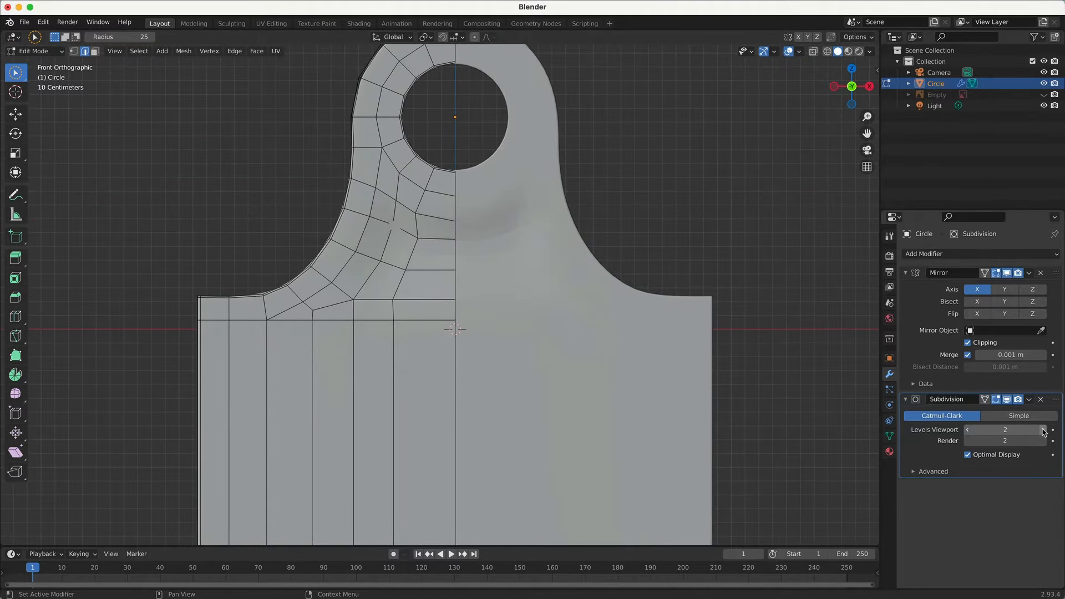
left_click(1043, 429)
left_click(1043, 430)
left_click(789, 51)
middle_click_drag(766, 166, 523, 172)
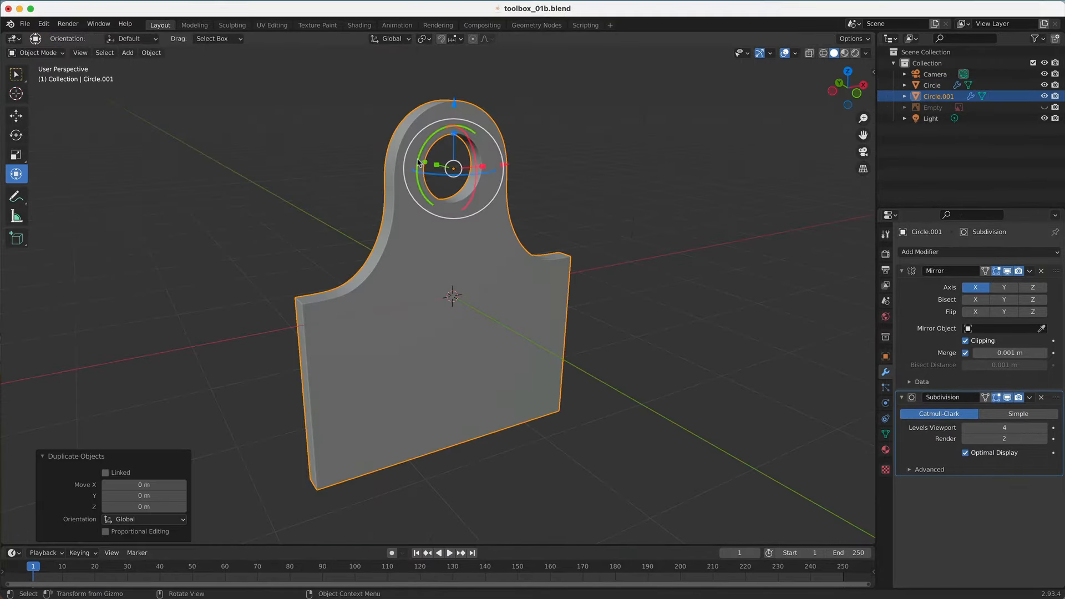
Move the duplicated end panel about 5.38 m along Y and deselect it.
left_click_drag(419, 163, 276, 108)
key("KP_3")
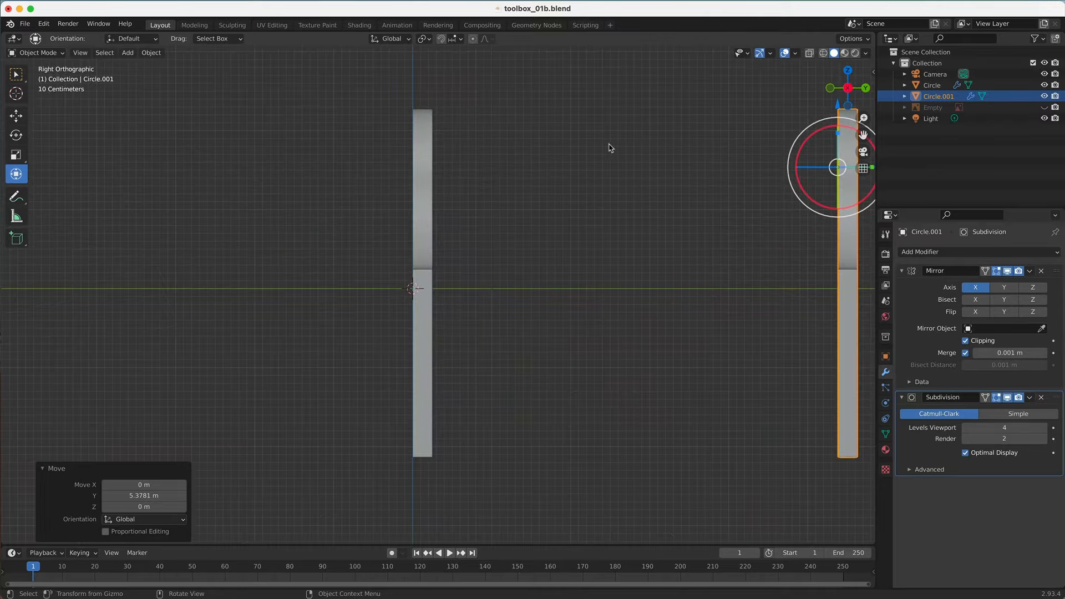
left_click(623, 192)
middle_click_drag(623, 192, 460, 197)
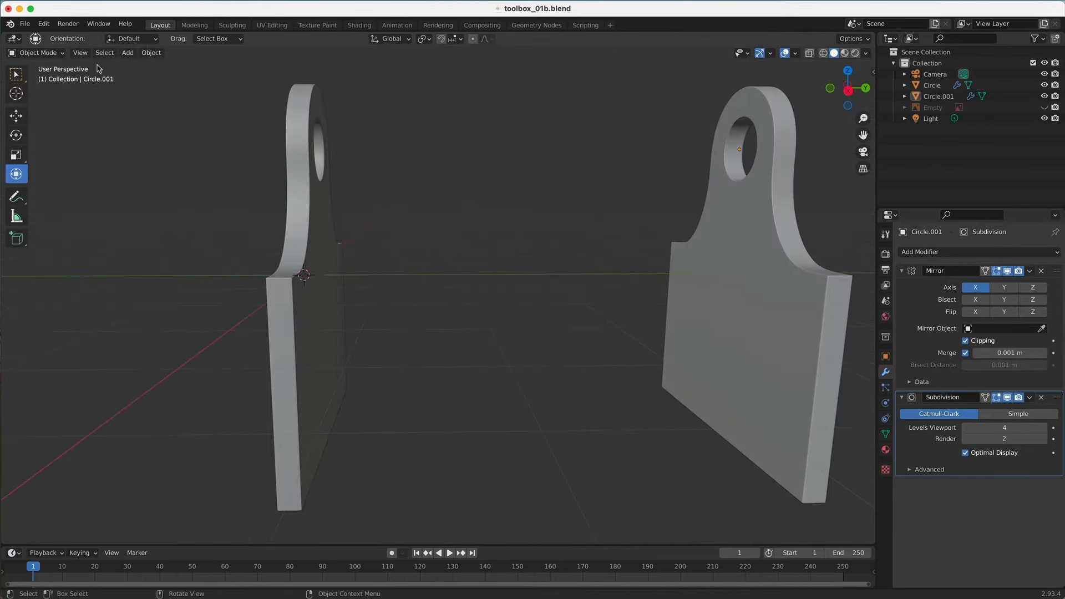
Add a 2 m cube mesh and move it about 2.14 m along Y, between the two end panels.
left_click(152, 54)
mouse_move(127, 52)
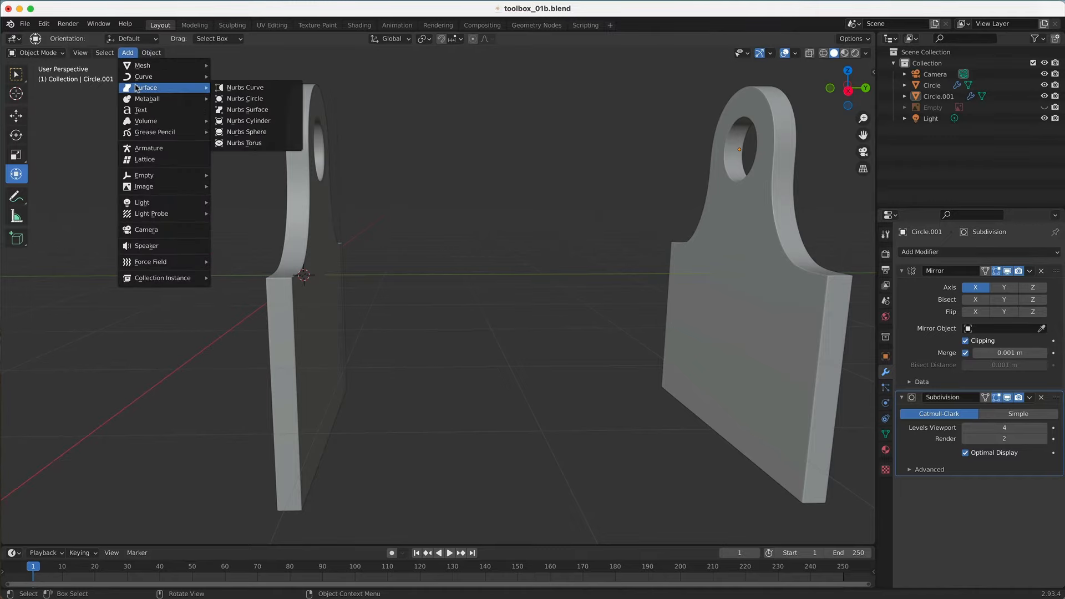
mouse_move(151, 65)
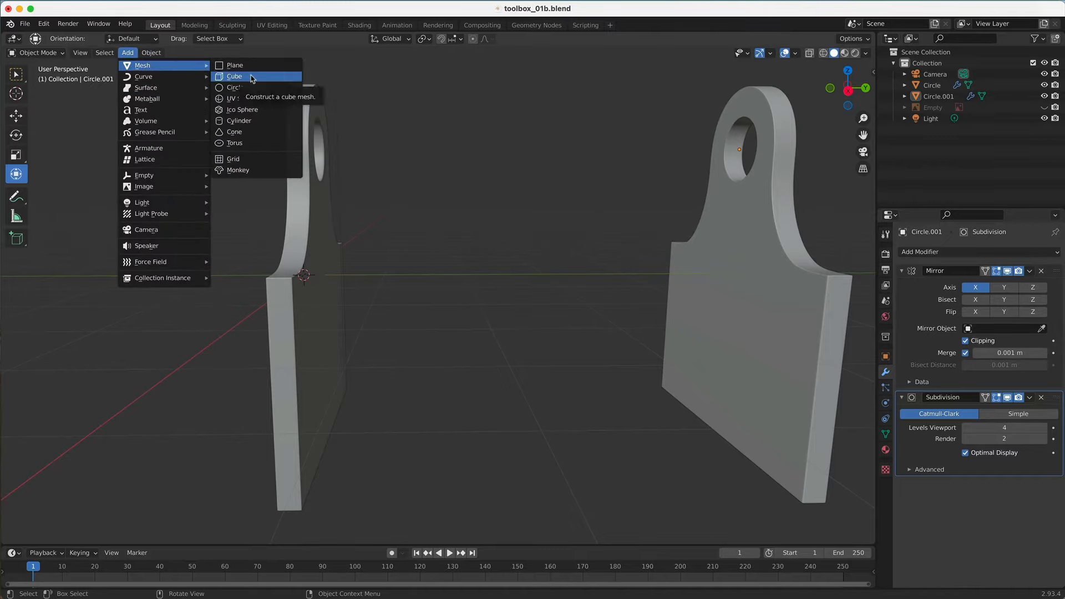
left_click(250, 76)
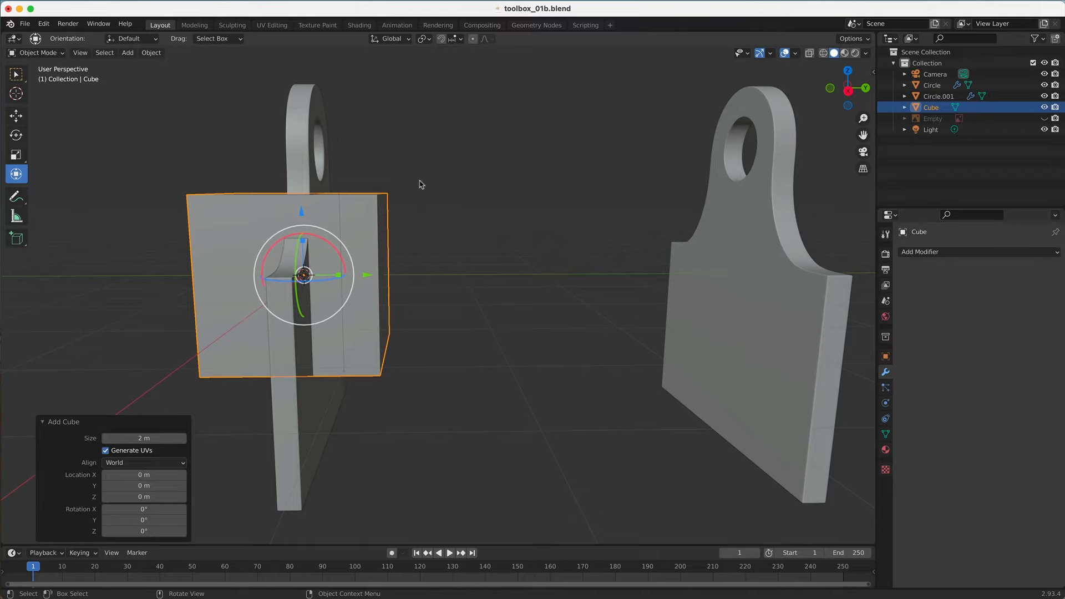
left_click_drag(370, 277, 541, 277)
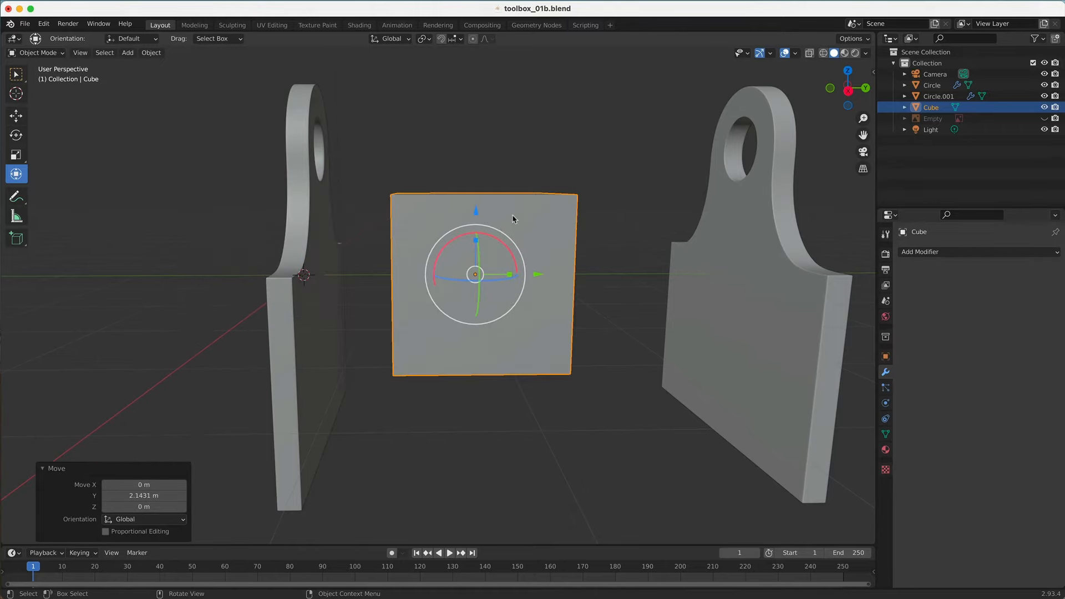
Flatten the cube along Y to about 0.12 of its depth so it forms a thin board.
key("KP_7")
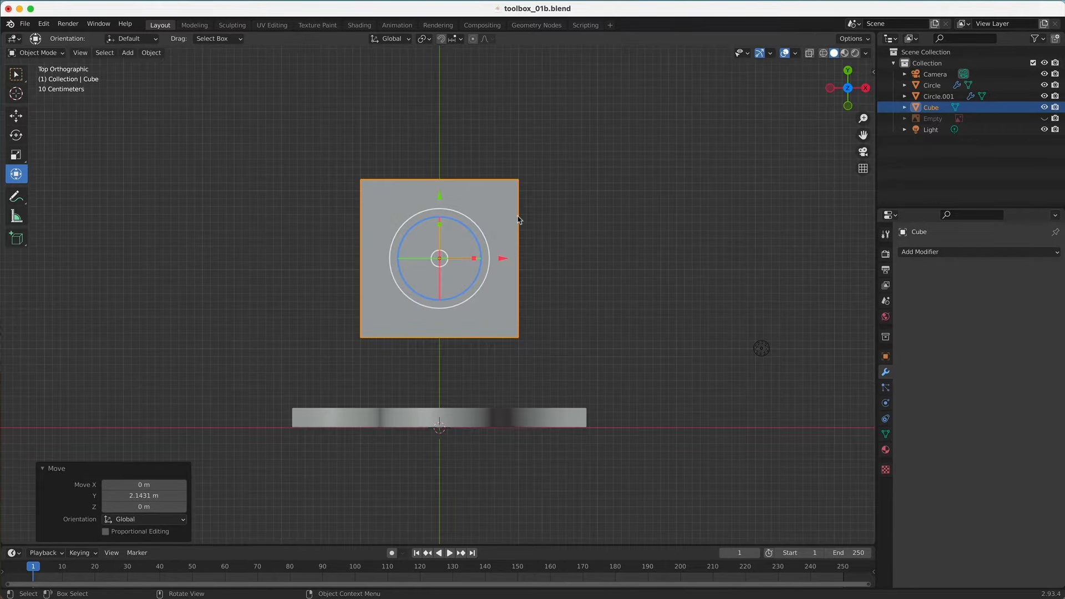
key("s")
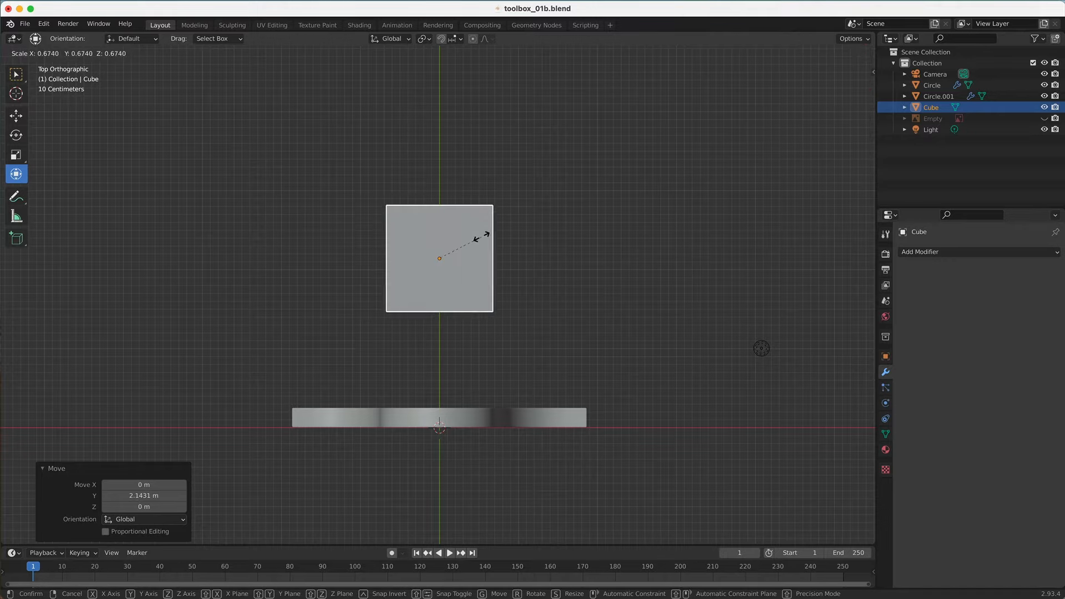
key("Escape")
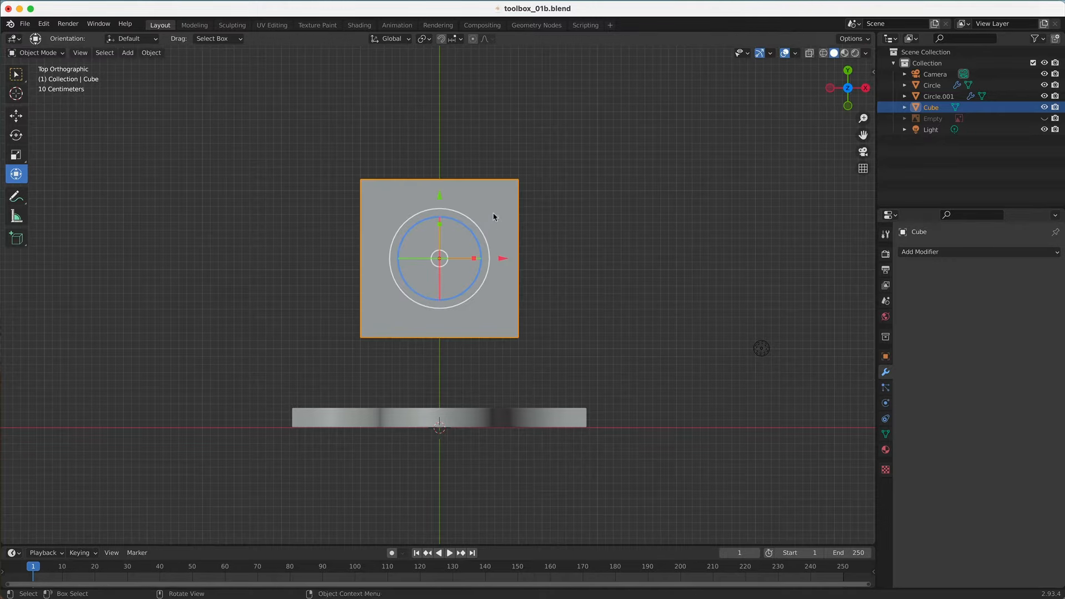
key("s")
key("y")
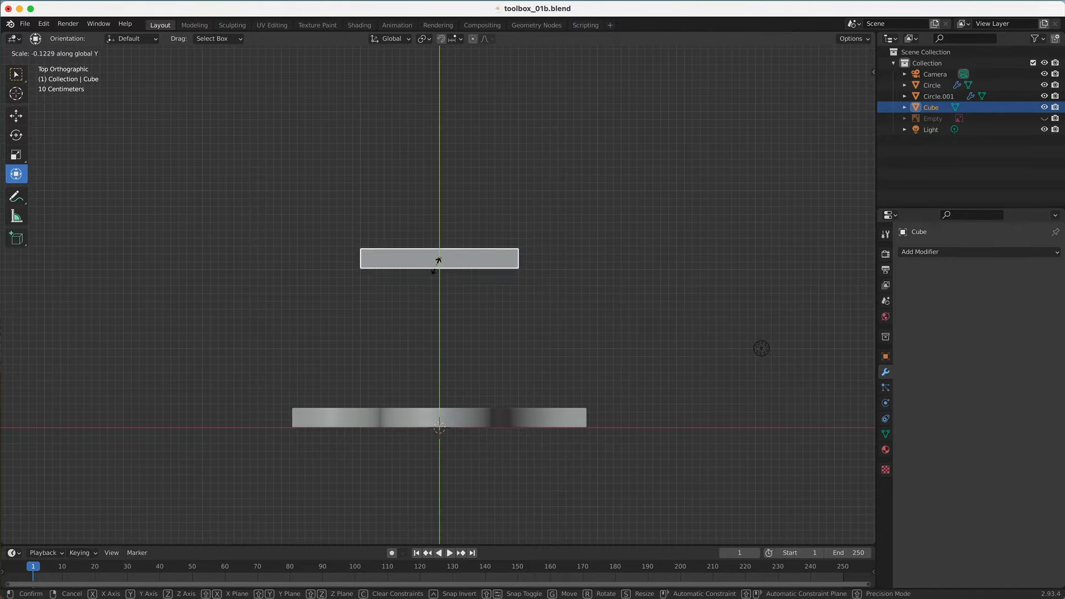
left_click(438, 261)
Move the flattened cube along X and Y until it sits beside the first end panel, with their front faces aligned.
left_click_drag(439, 196, 439, 295)
left_click_drag(503, 357, 770, 367)
left_click_drag(706, 300, 694, 360)
left_click_drag(763, 418, 730, 418)
In Edit Mode, move the board's back face along Y to match the end panel's thickness.
key("Tab")
middle_click_drag(601, 421, 613, 349, "ctrl")
middle_click_drag(632, 371, 526, 290, "shift")
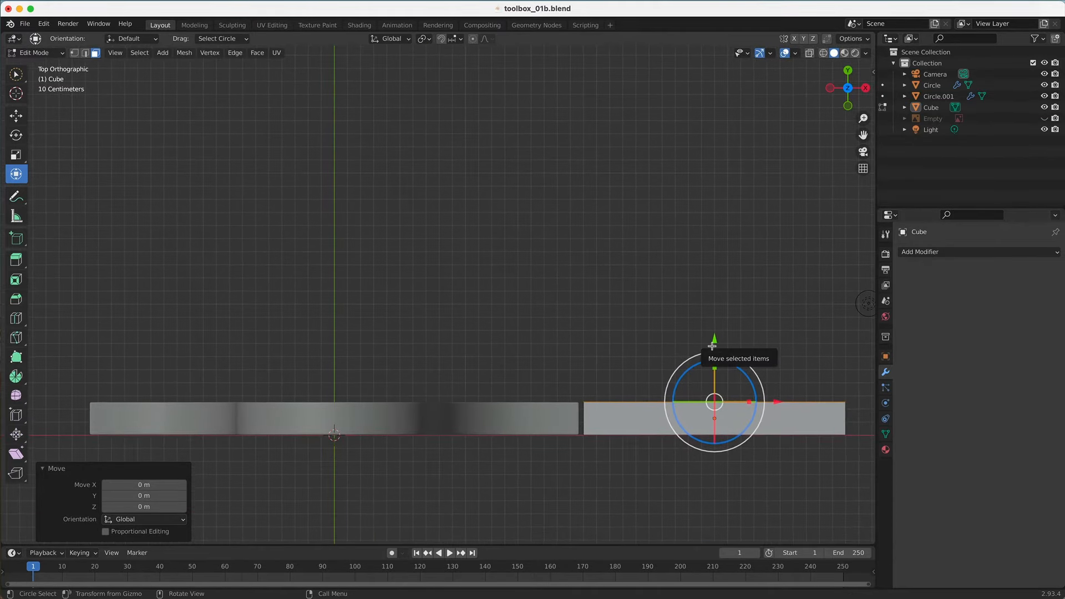
left_click_drag(712, 347, 713, 344)
Select the board's whole linked mesh and rotate it 90° about the global Z axis.
middle_click_drag(658, 323, 617, 383)
left_click(550, 345)
type("lrz90")
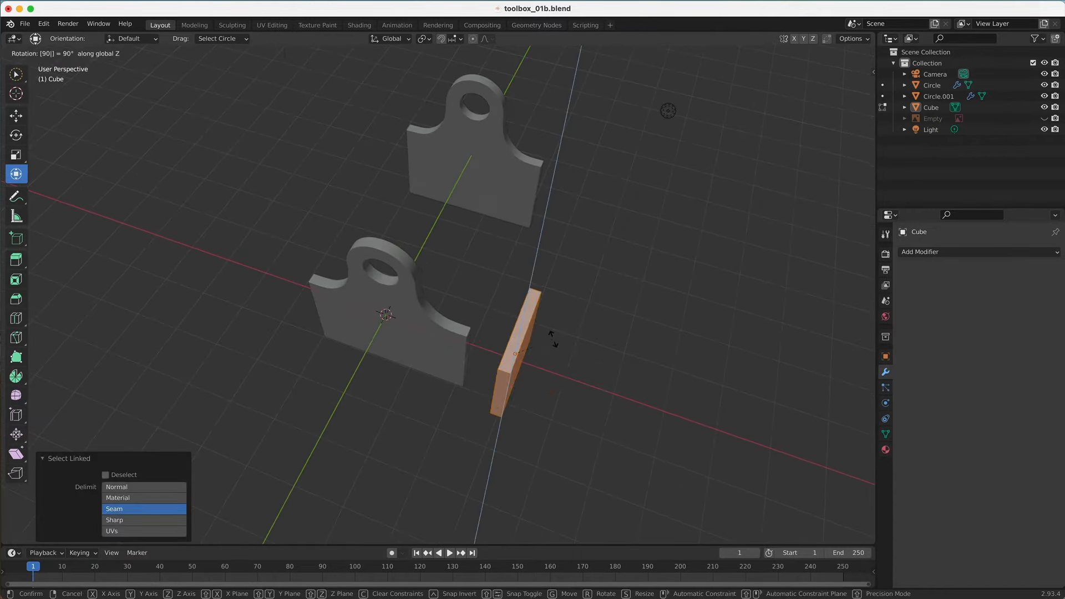
key("Return")
Move the rotated board along X and Y against the first end panel's inner face, flush with its outer side edge.
key("KP_7")
left_click_drag(531, 275, 531, 228)
left_click_drag(587, 290, 541, 291)
left_click_drag(484, 228, 485, 222)
left_click_drag(543, 288, 537, 286)
middle_click_drag(537, 286, 490, 305)
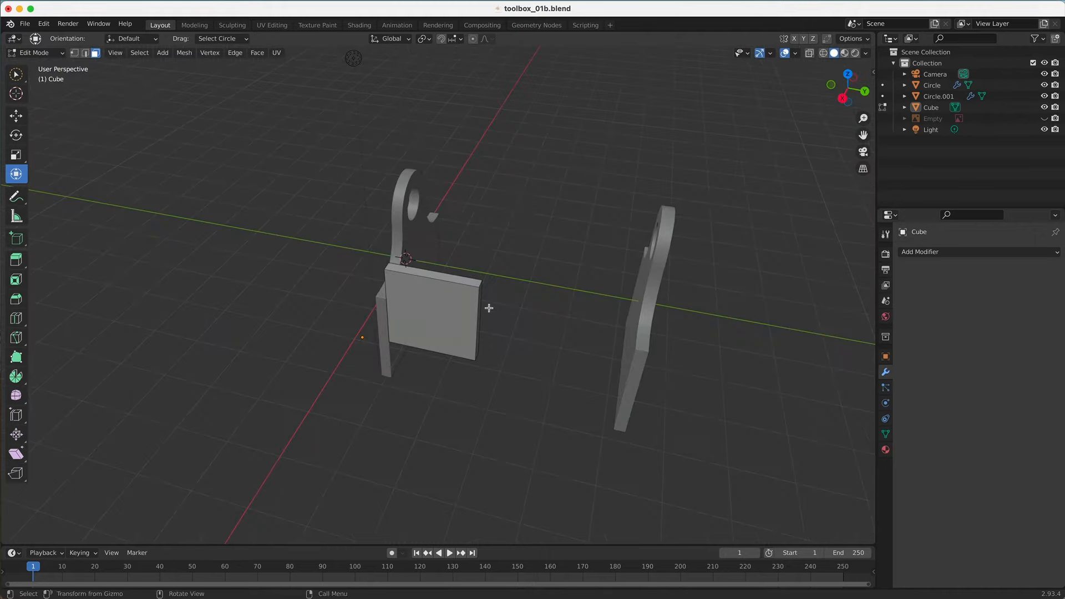
Lower the whole board about 1.13 m along Z until its bottom lines up with the end panel's bottom edge.
key("KP_3")
key("ctrl+l")
left_click_drag(447, 226, 442, 276)
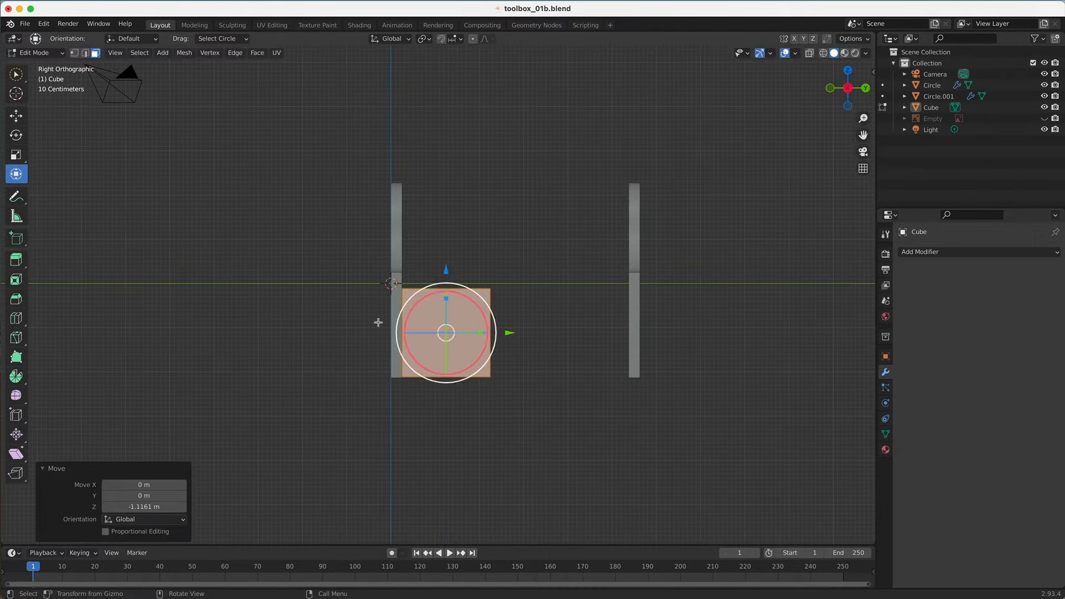
scroll(439, 311, "up", 3)
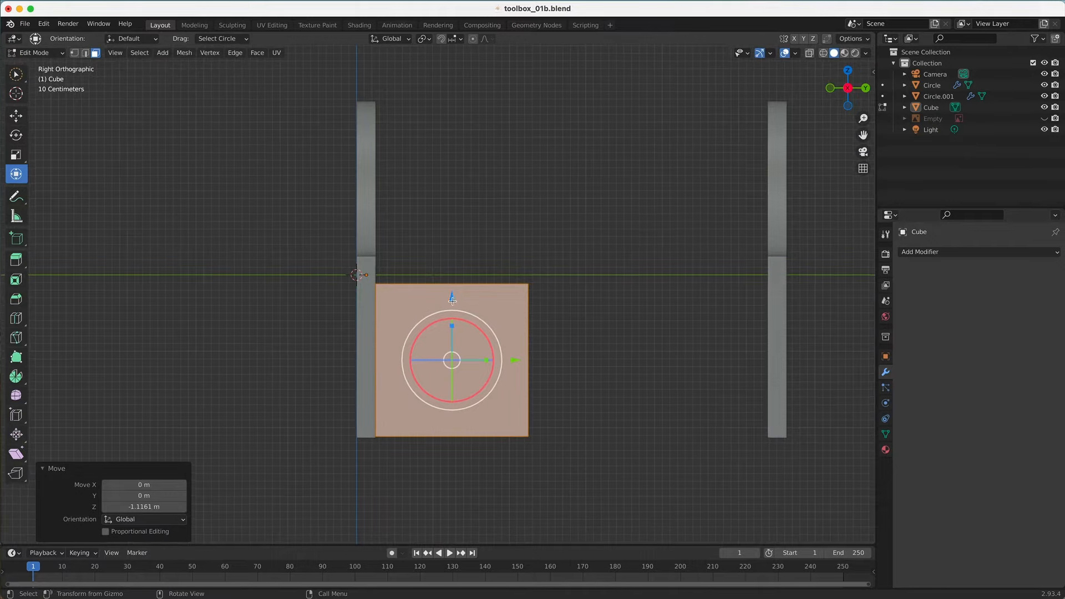
left_click_drag(452, 297, 454, 300)
middle_click_drag(454, 300, 459, 266)
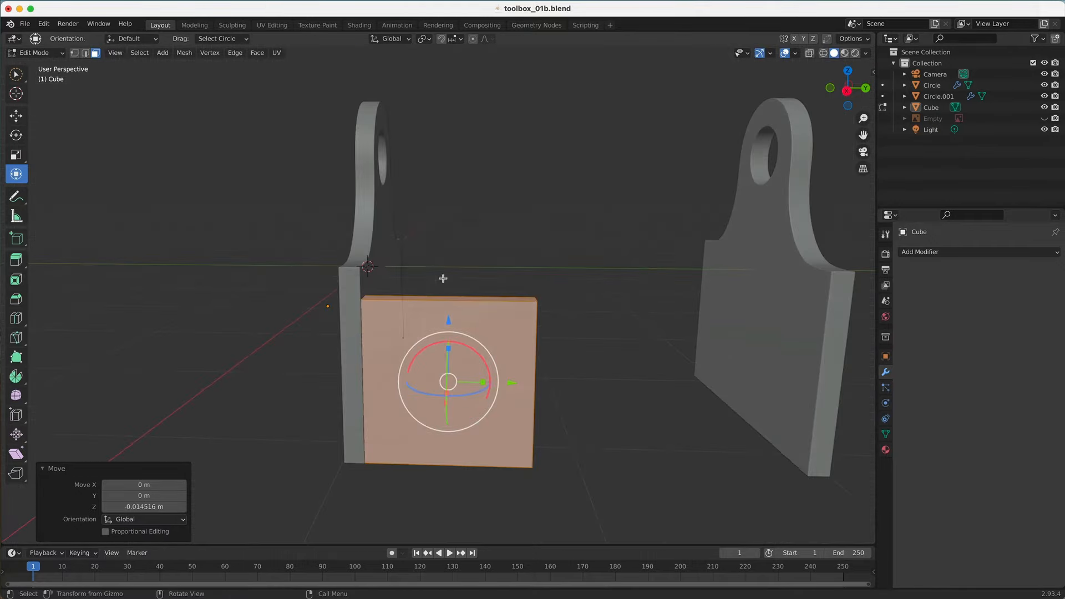
Raise the board's top face about 0.36 m along Z to match the end panel's shoulder height.
middle_click_drag(531, 281, 404, 261)
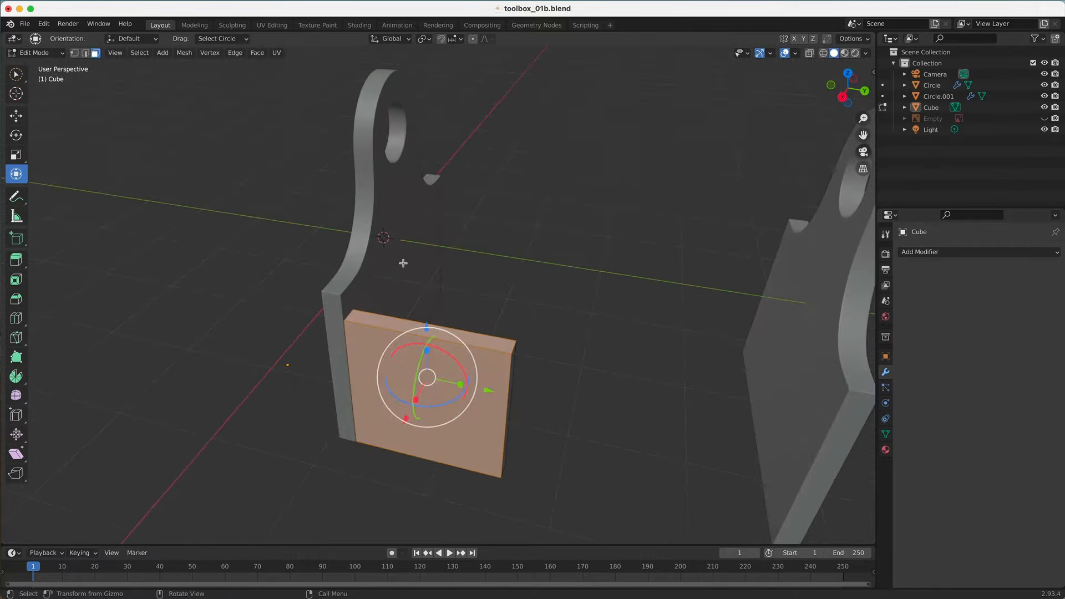
key("w")
left_click(408, 319)
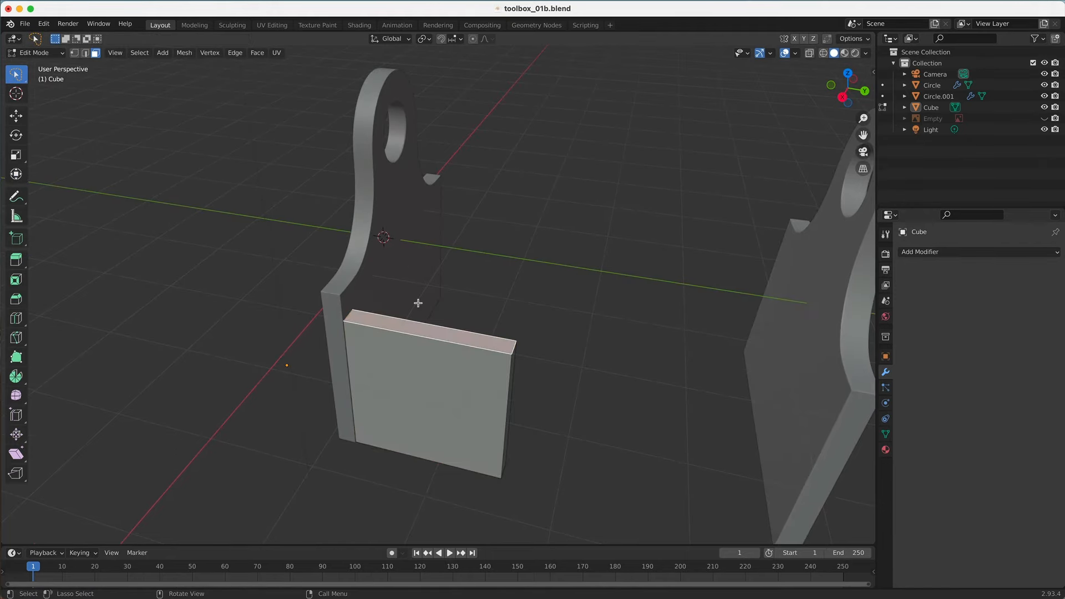
key("KP_3")
left_click(15, 176)
left_click_drag(453, 218, 454, 190)
middle_click_drag(454, 191, 536, 285)
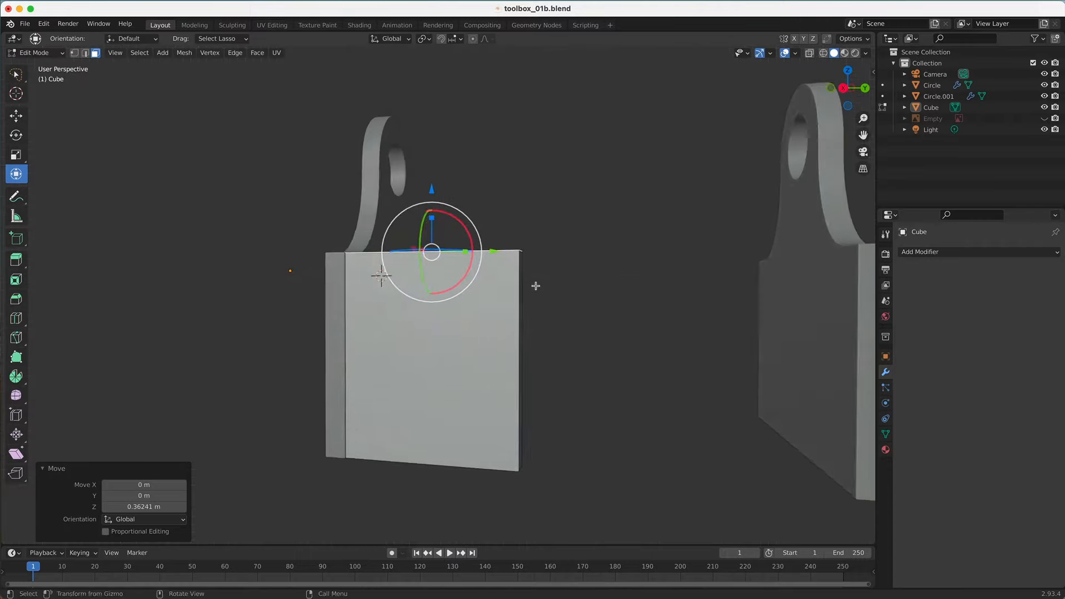
Move the board's free end face along Y until it meets the far end panel's inner face.
left_click(520, 283)
key("KP_3")
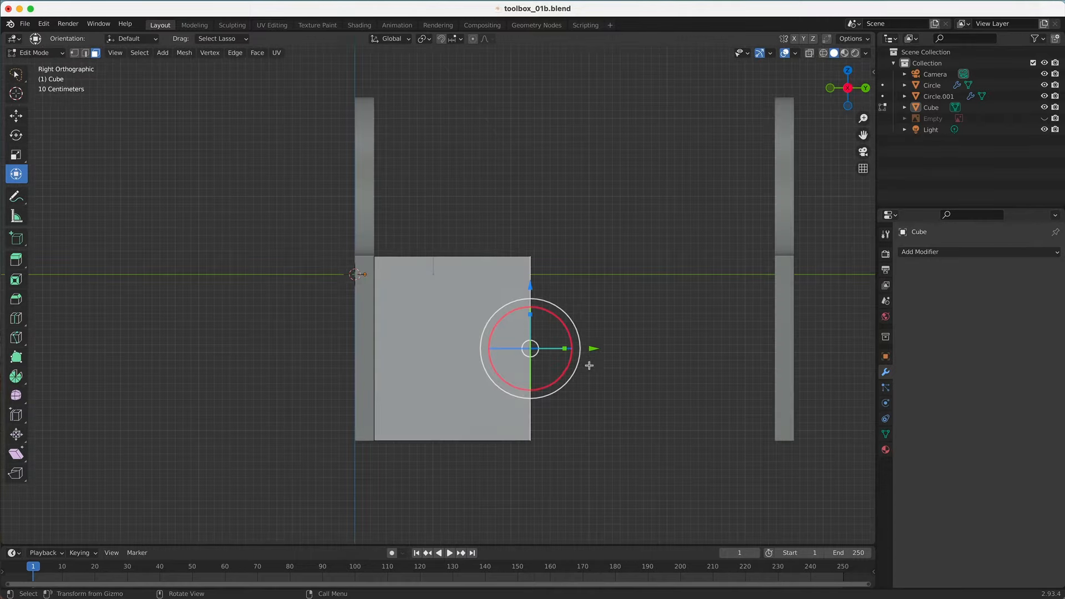
left_click_drag(599, 347, 841, 355)
middle_click_drag(837, 322, 427, 315)
left_click(427, 315)
In Object Mode, add a Subdivision Surface modifier to the board, and return to Edit Mode.
left_click(34, 52)
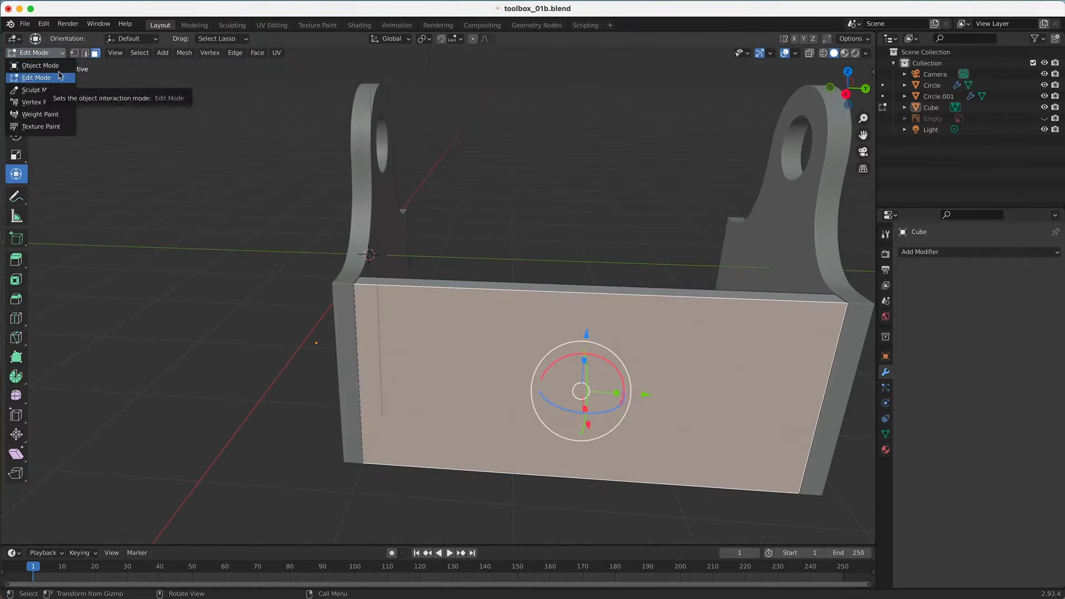
left_click(49, 66)
left_click(920, 252)
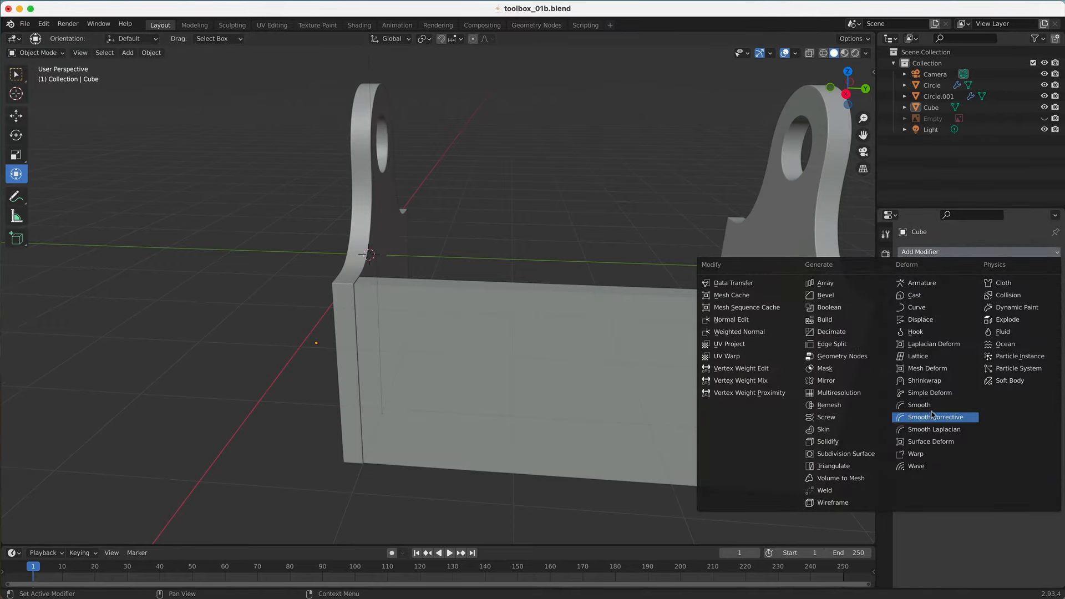
left_click(840, 454)
left_click(35, 54)
left_click(39, 64)
left_click(40, 55)
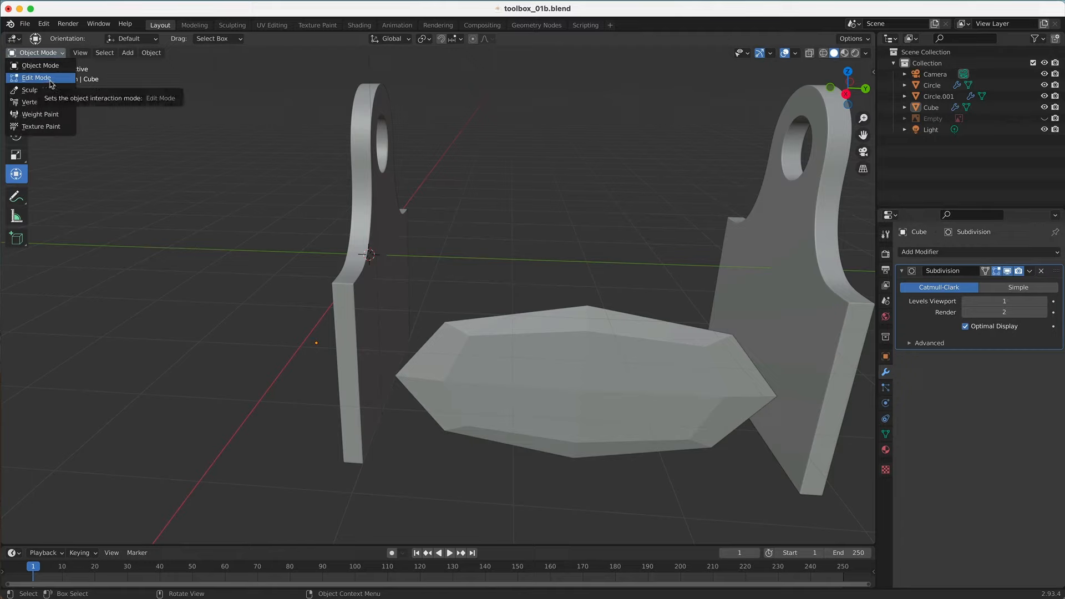
left_click(52, 80)
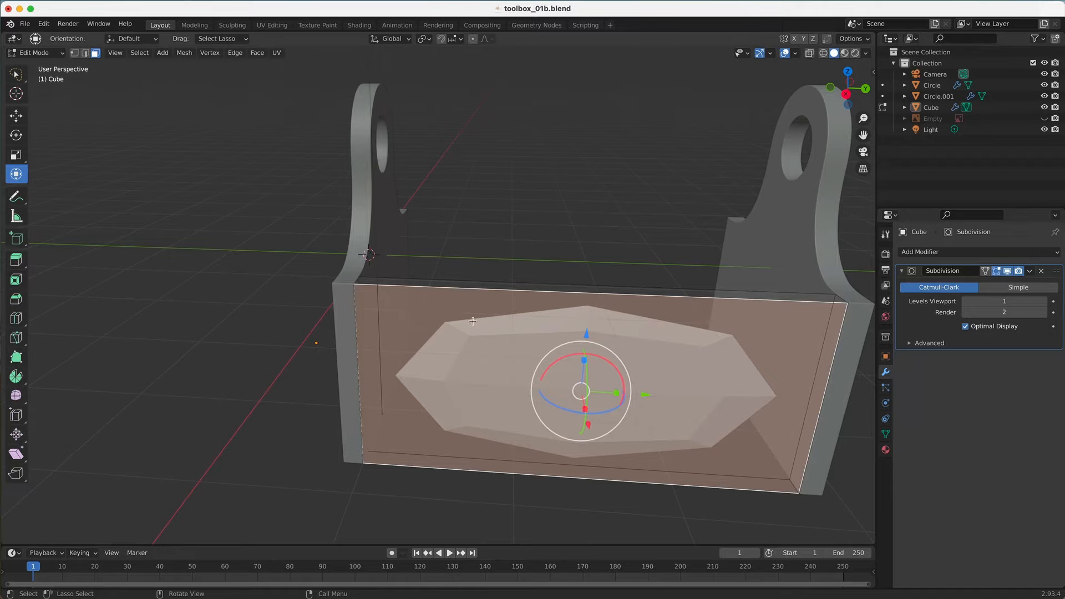
Add a loop cut close to each end of the board, slid to a factor of about 0.99, to sharpen both ends.
left_click(16, 75)
scroll(436, 315, "down", 1)
left_click(450, 288)
left_click(420, 313)
key("ctrl+r")
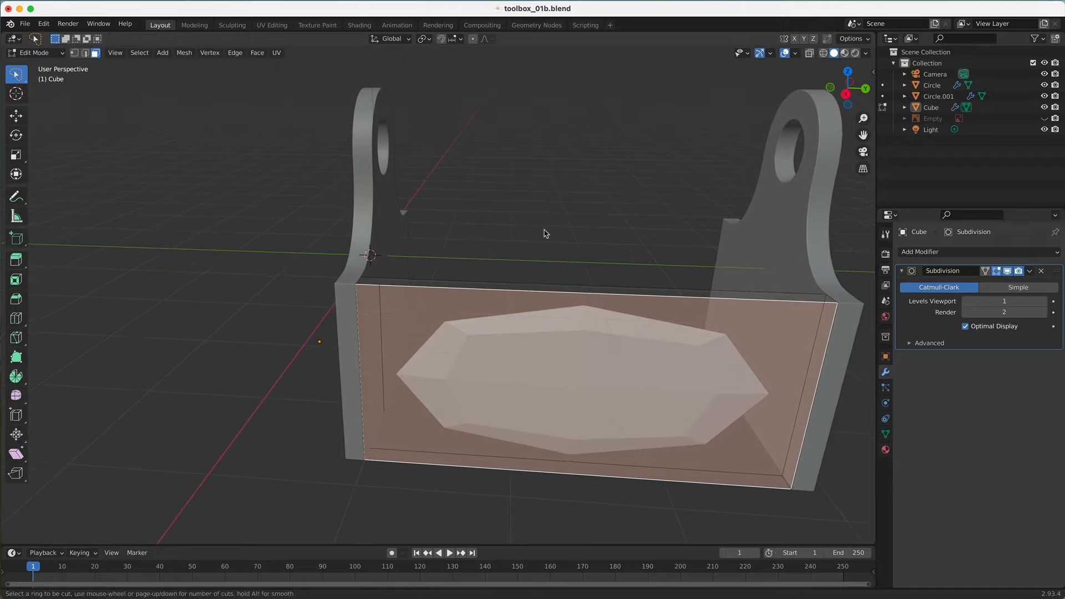
left_click(583, 339)
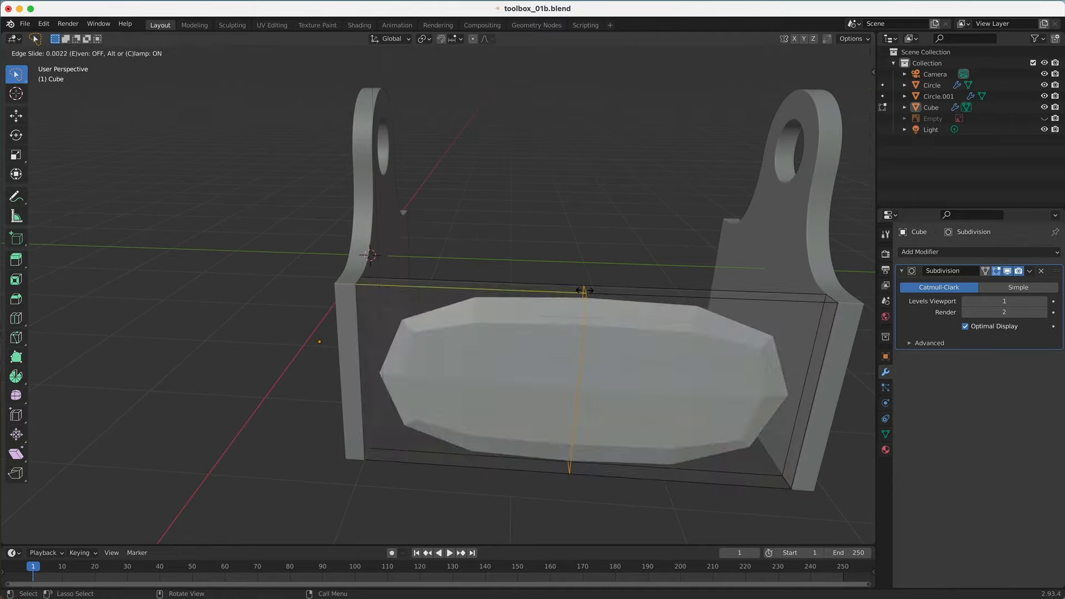
left_click(345, 305)
key("ctrl+r")
left_click(610, 317)
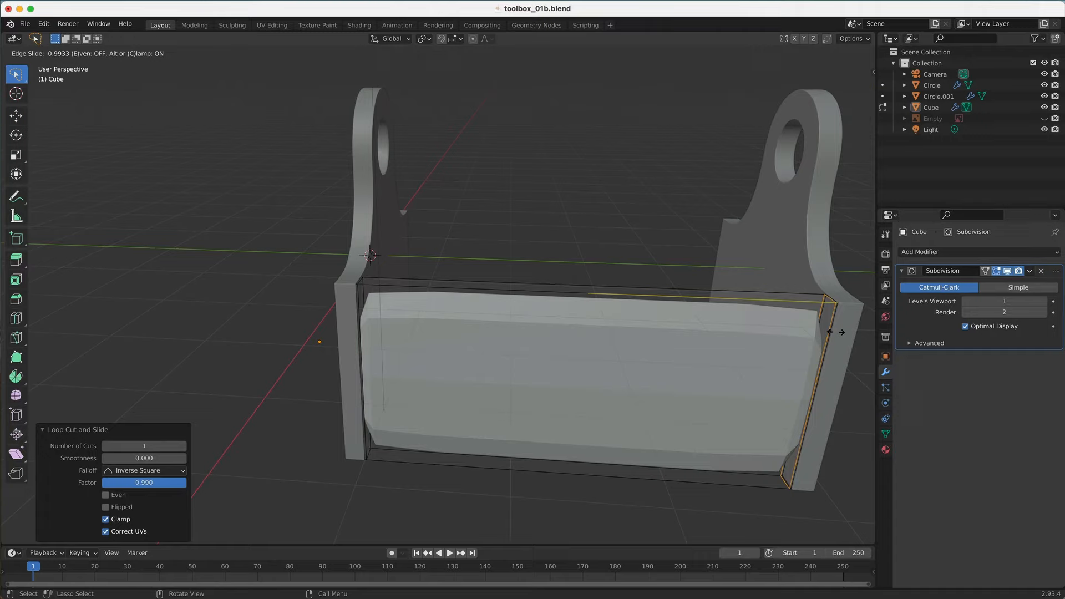
left_click(827, 332)
Add horizontal loop cuts close to the board's top and bottom edges to sharpen them.
left_click(403, 330)
key("ctrl+r")
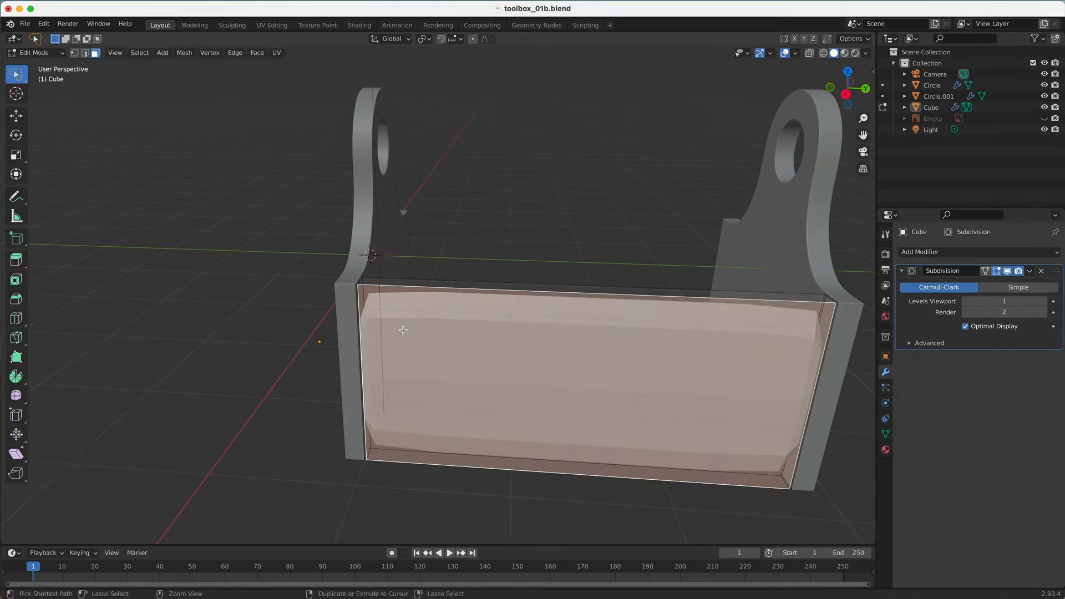
left_click(359, 377)
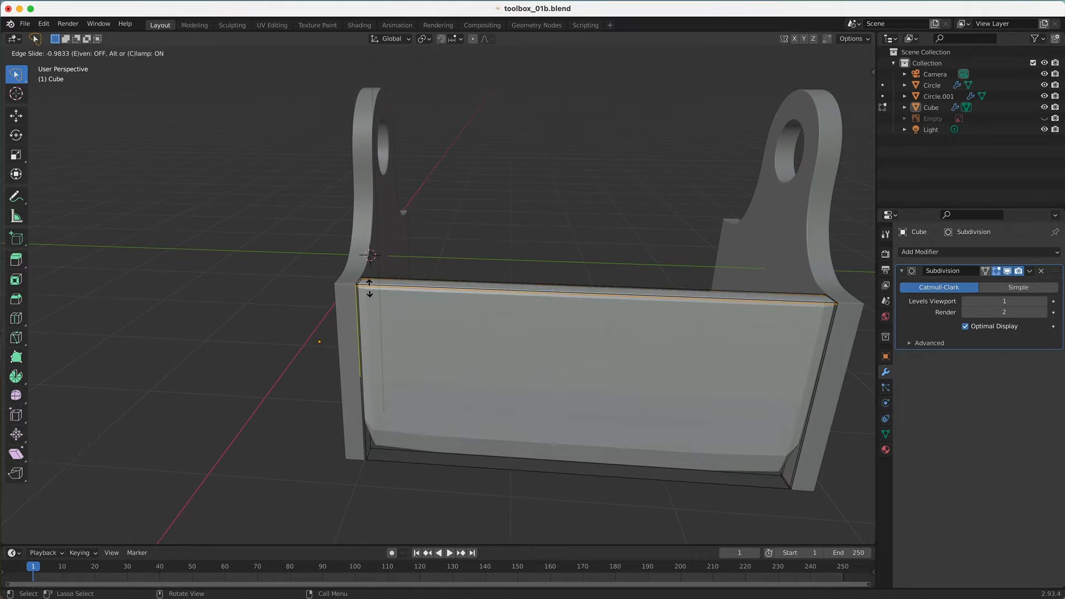
left_click(370, 286)
left_click(383, 365)
key("3")
left_click(400, 367)
key("ctrl+r")
left_click(361, 376)
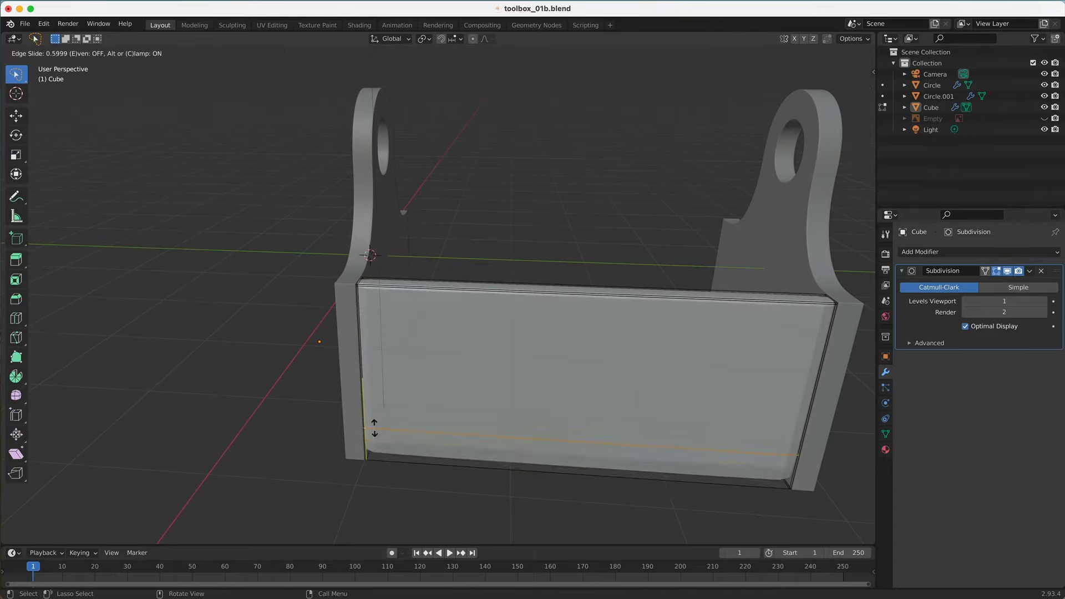
left_click(396, 458)
left_click(438, 350)
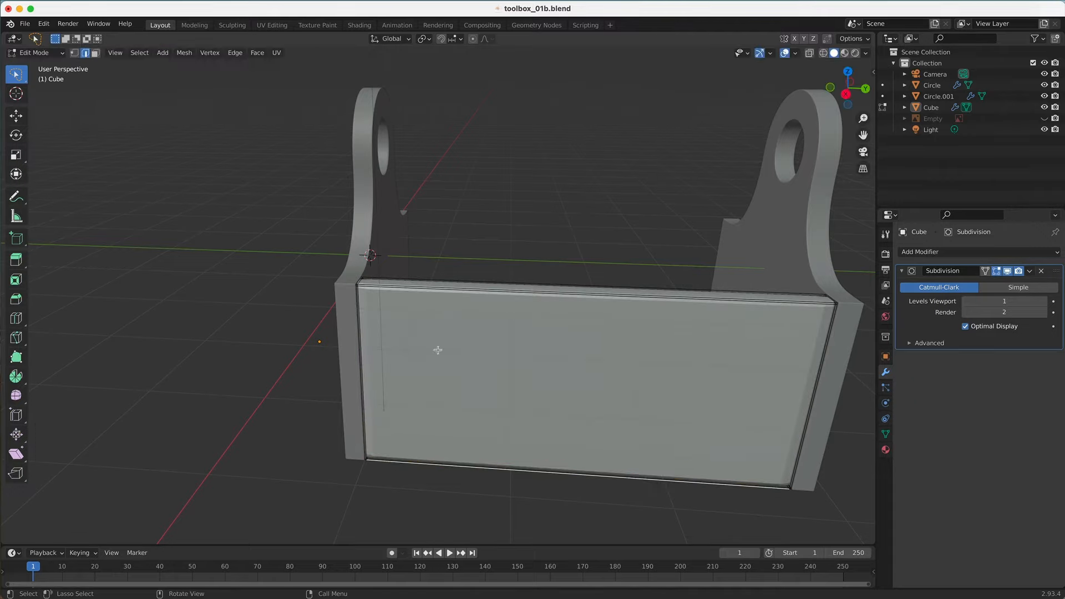
Add a lengthwise loop cut across the board's thickness and slide it close to the outer face.
middle_click_drag(453, 316, 493, 331)
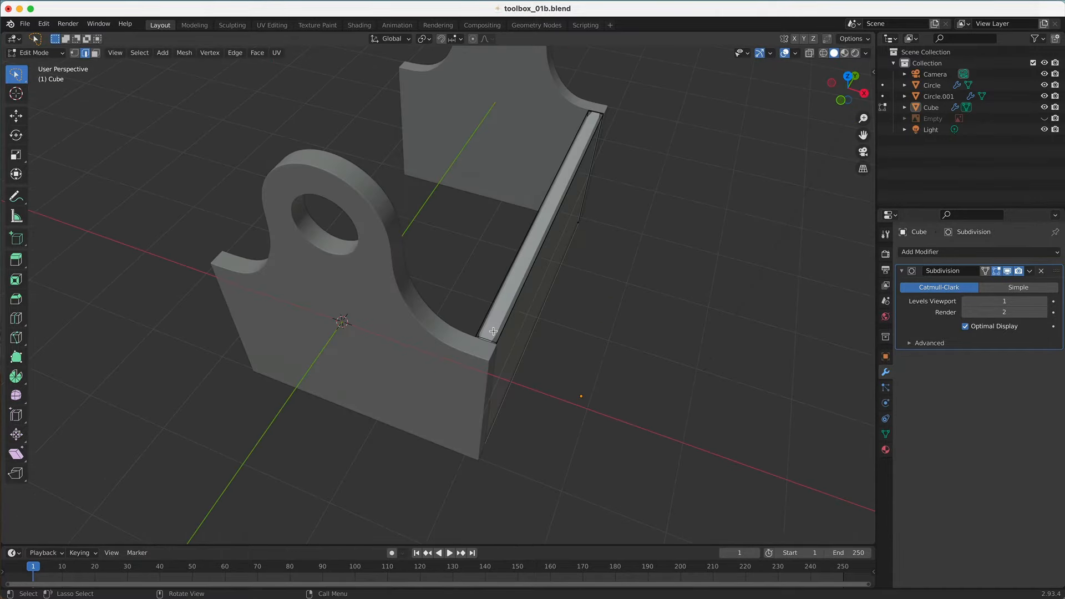
key("ctrl+r")
left_click(490, 328)
left_click(489, 327)
left_click(489, 327, "alt")
key("g")
key("g")
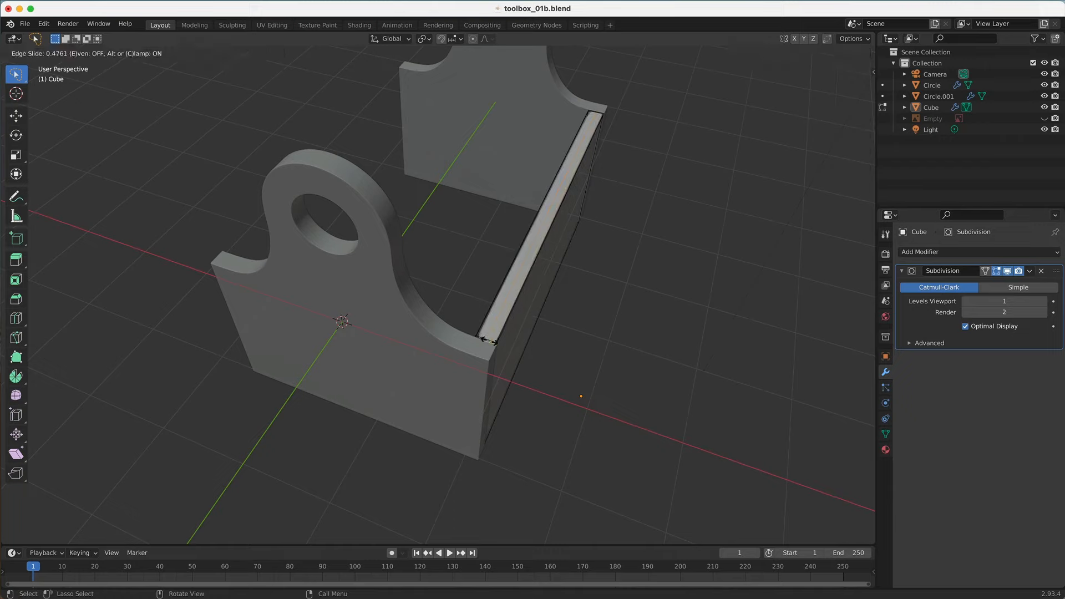
left_click(493, 340)
key("alt+a")
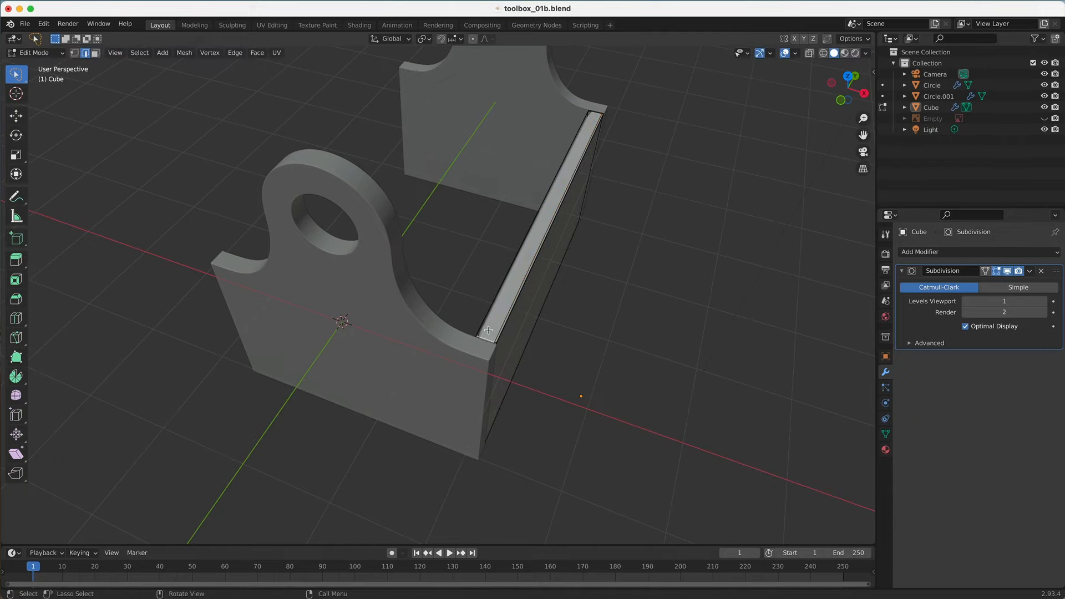
Add a second lengthwise loop cut close to the board's inner face, and return to Object Mode.
key("3")
left_click(488, 330)
key("ctrl+r")
left_click(488, 330)
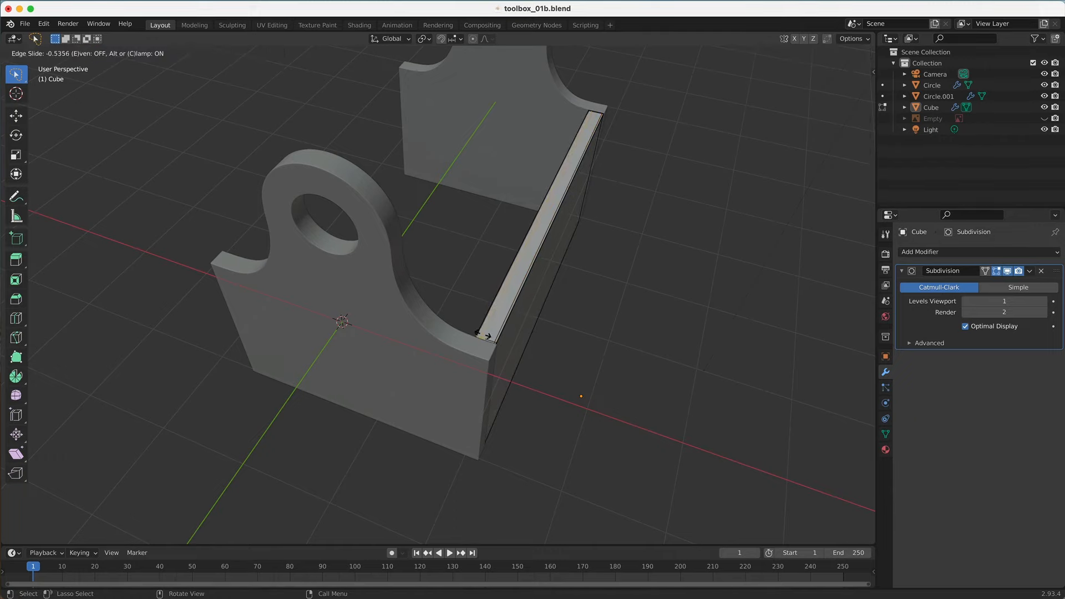
left_click(478, 336)
middle_click_drag(609, 343, 801, 266)
left_click(34, 53)
left_click(31, 65)
Duplicate the side board and move the copy along X, flush with the end panels' opposite side edge.
middle_click_drag(459, 257, 425, 328)
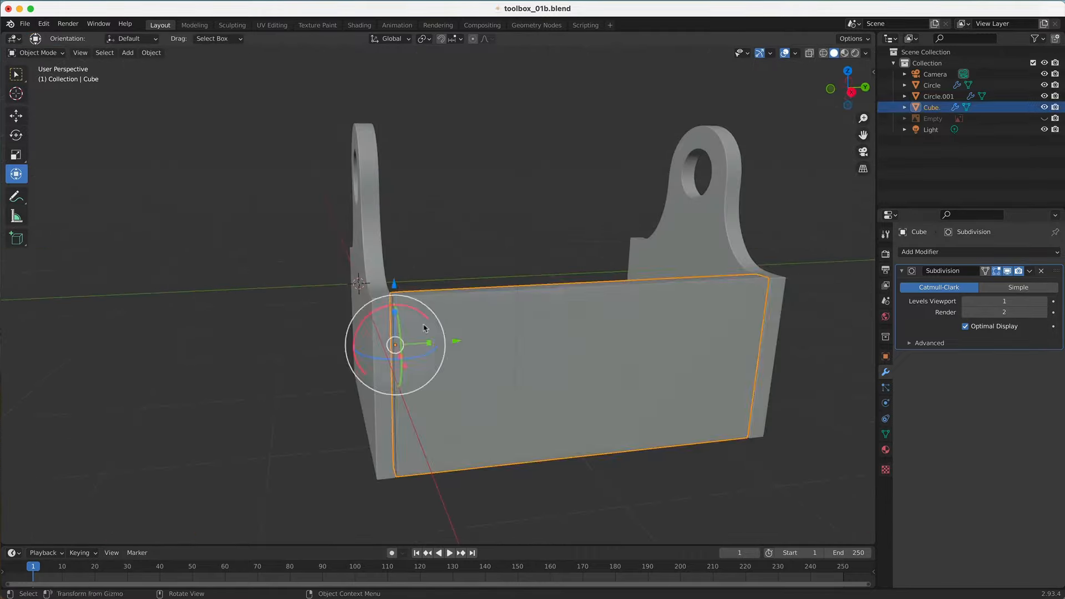
key("shift+d")
left_click(423, 325)
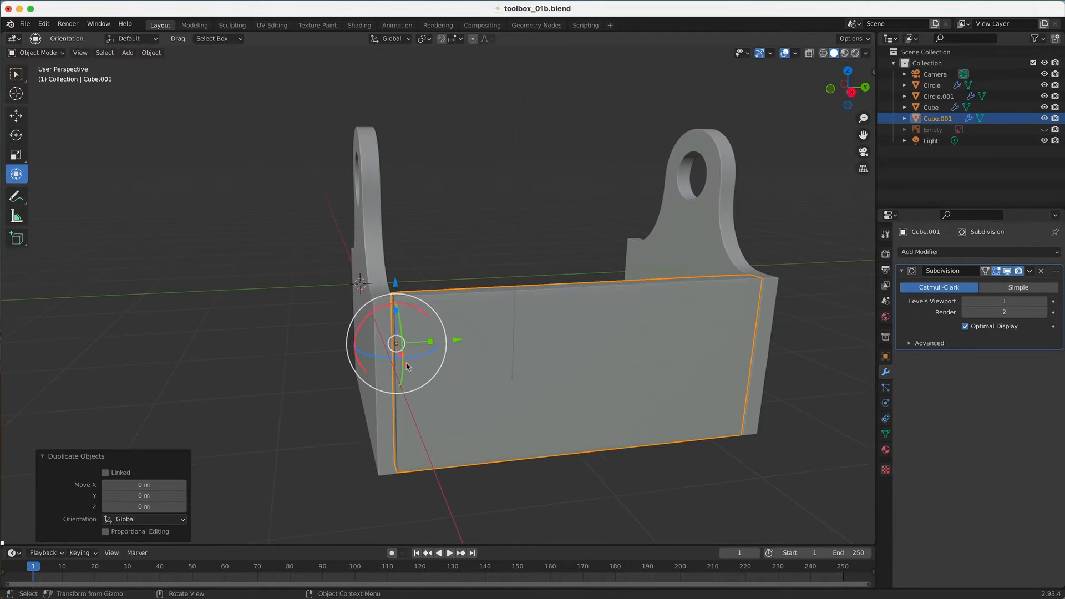
key("g")
key("x")
left_click(389, 303)
key("KP_7")
key("g")
key("x")
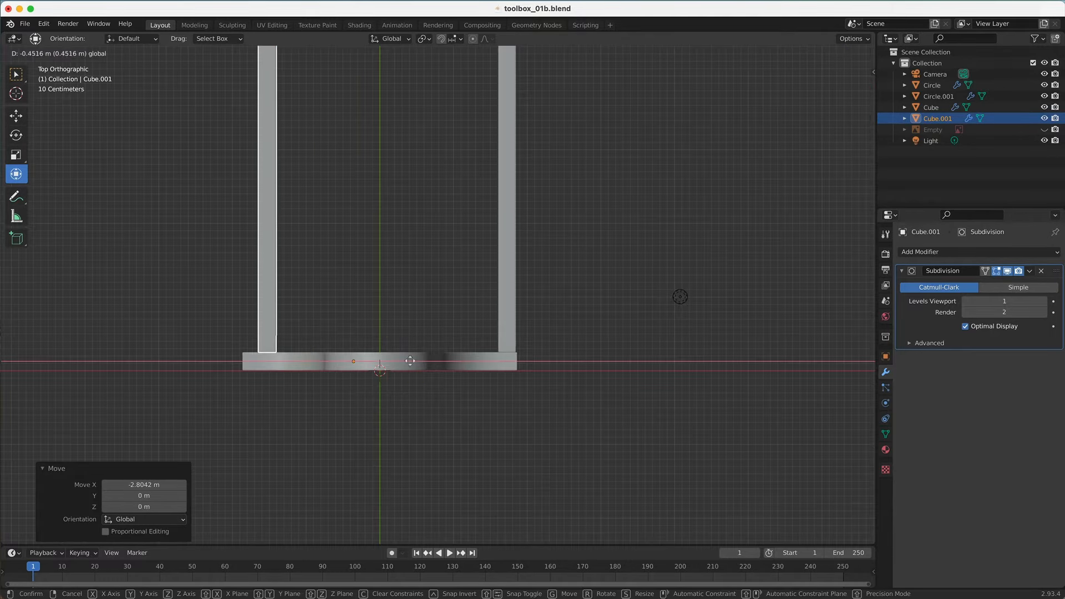
left_click(401, 362)
left_click(624, 377)
middle_click_drag(626, 377, 472, 222)
Duplicate the original side board about 0.73 m outward along X and rotate the copy 90° about the global Y axis.
left_click(521, 344)
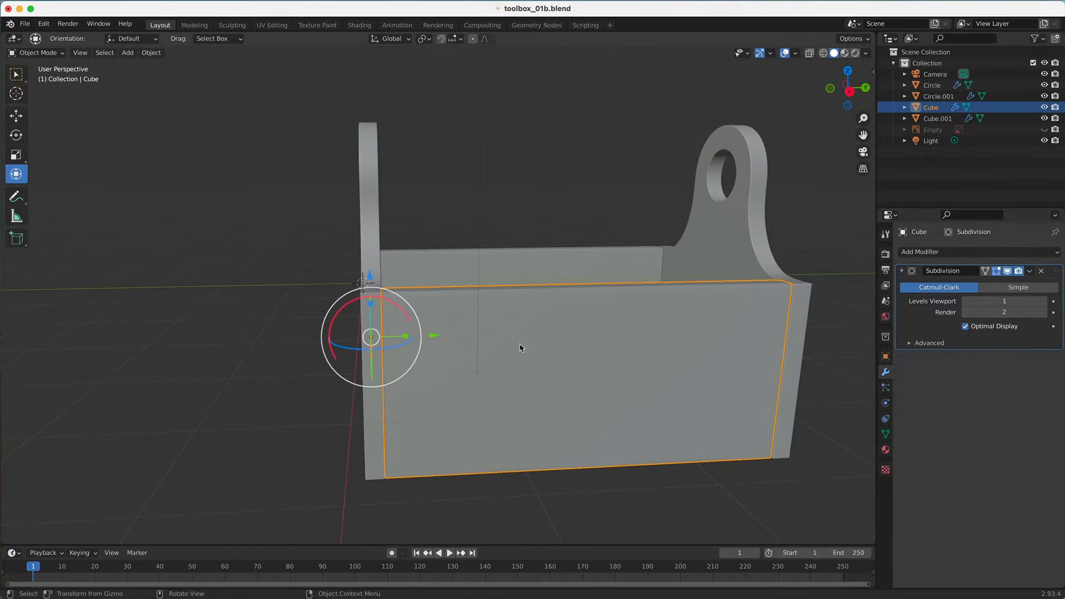
key("shift+d")
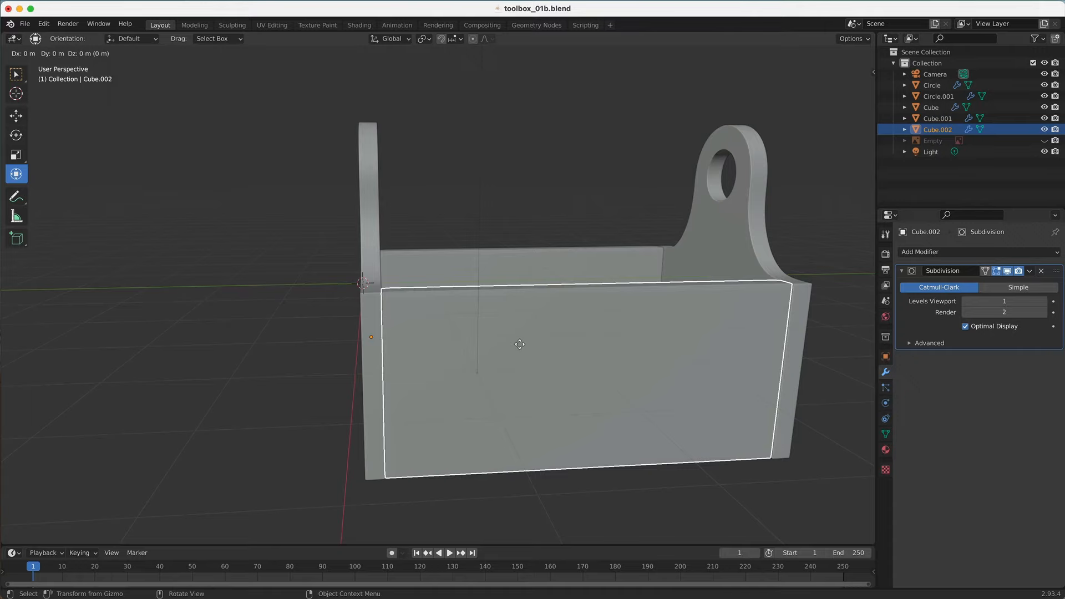
key("x")
left_click(524, 348)
middle_click_drag(407, 335, 466, 333)
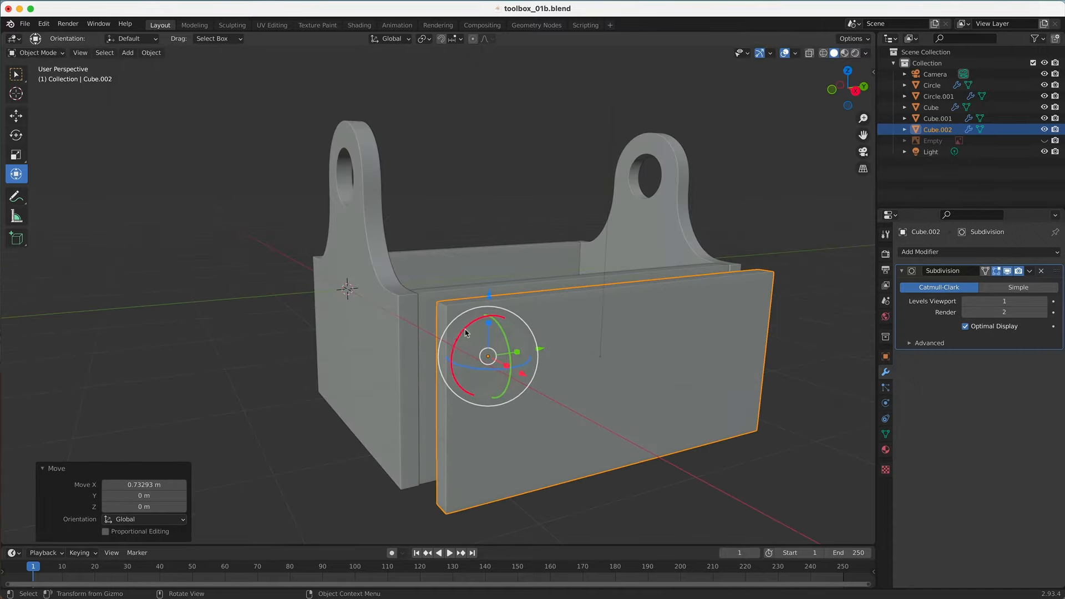
key("r")
type("y90")
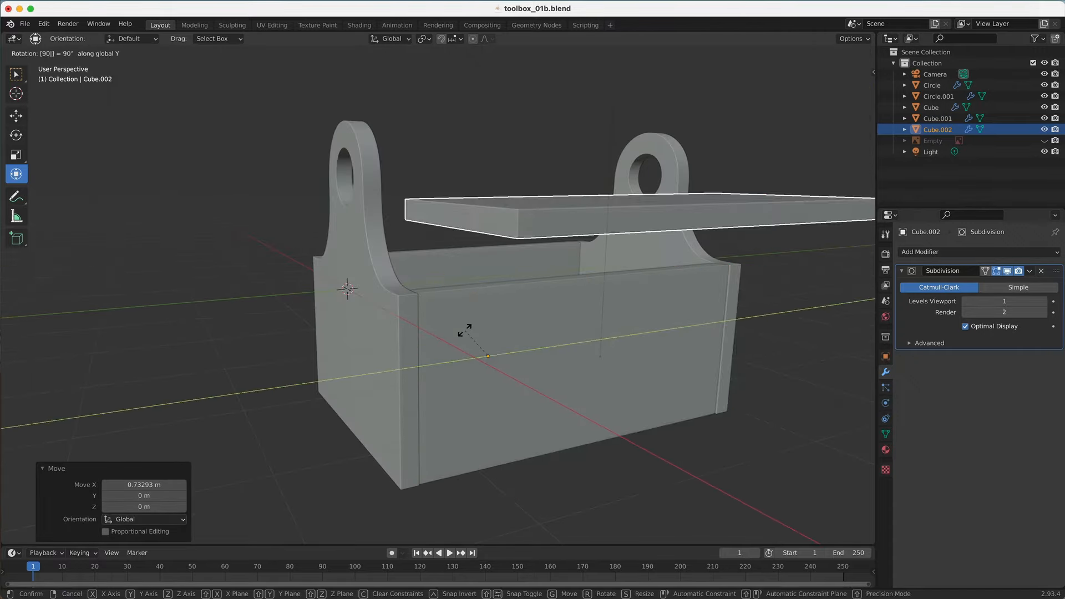
key("Return")
Move the horizontal board about -3.1 m along X so that it lies over the box.
key("KP_7")
left_click_drag(704, 355, 510, 329)
middle_click_drag(510, 329, 480, 223)
middle_click_drag(430, 208, 431, 208)
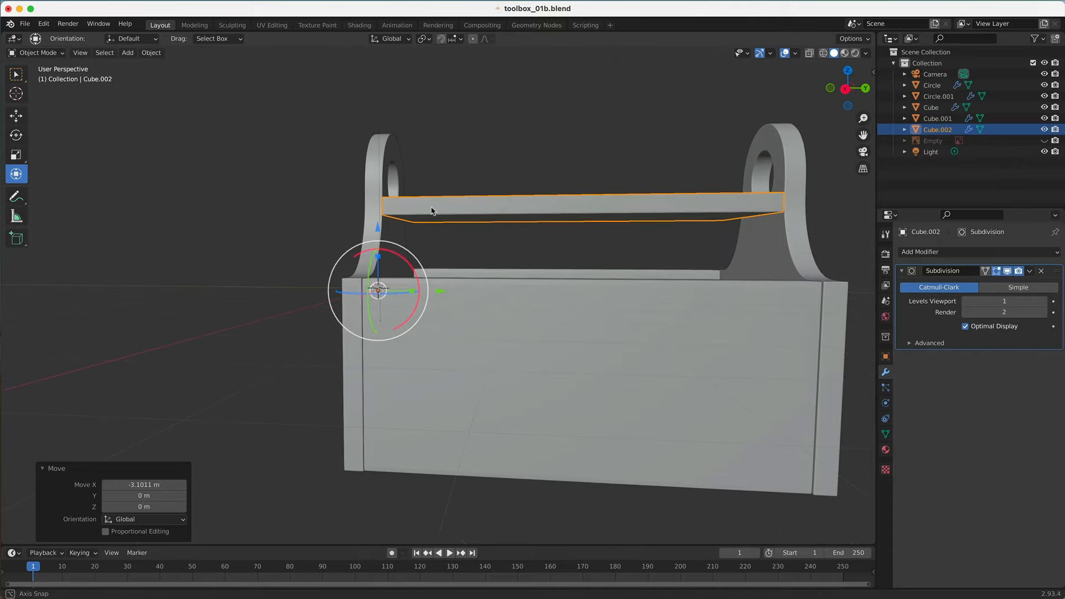
Lower the horizontal board along Z below the box and bring its top face up against the side boards' bottom edge.
key("g")
key("z")
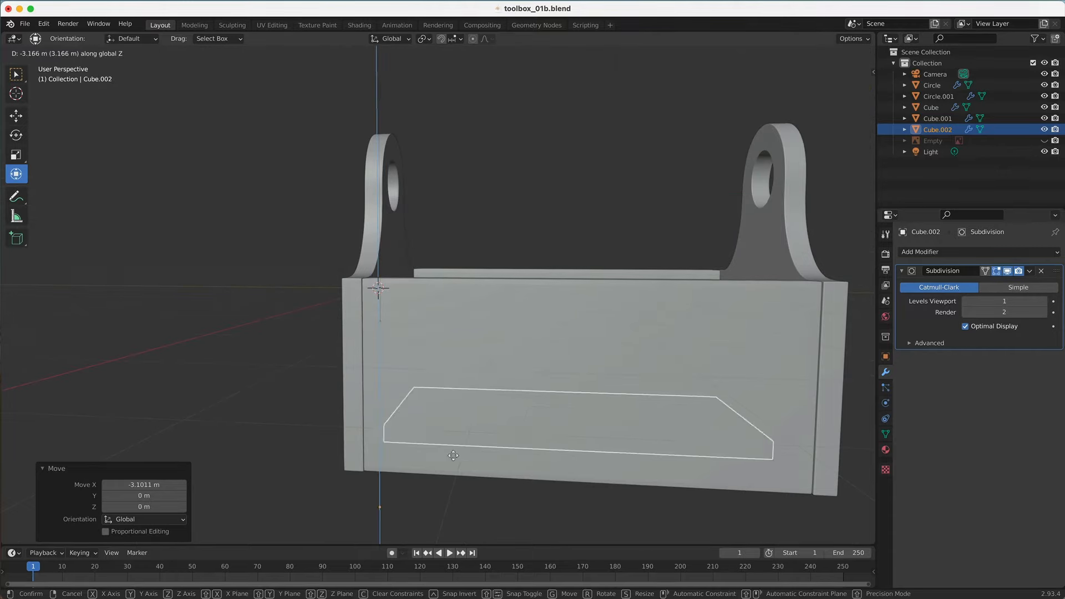
left_click(451, 482)
middle_click_drag(452, 483, 467, 461)
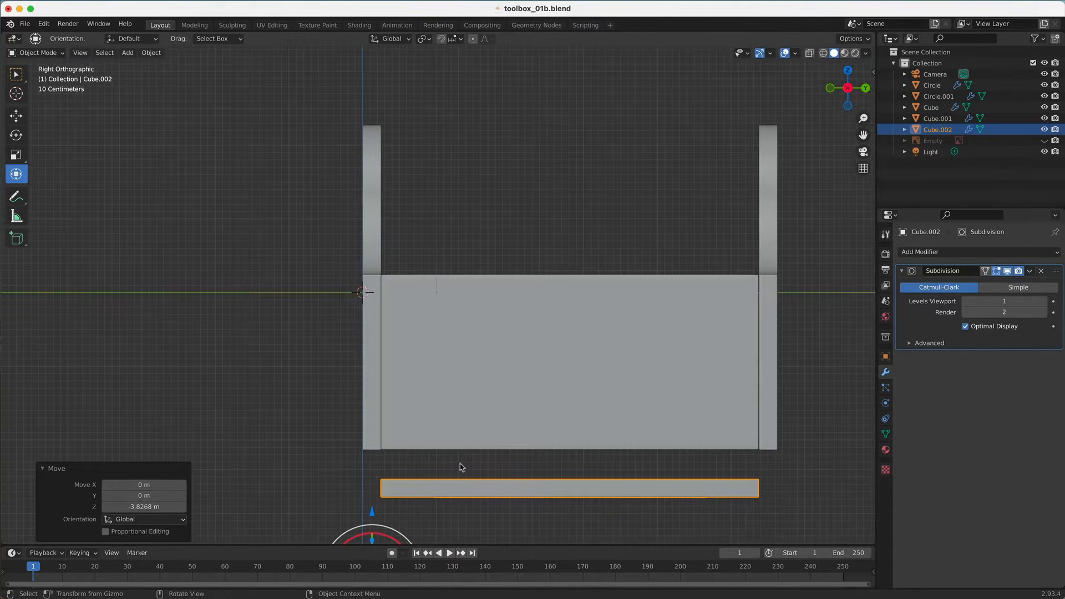
key("g")
key("z")
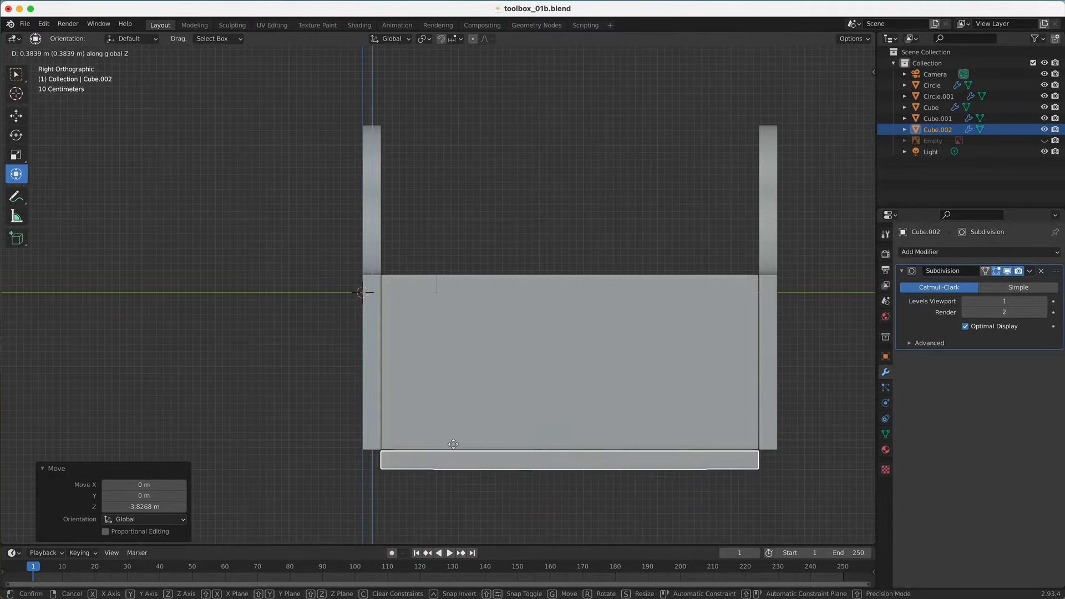
left_click(401, 444)
In front view, move the bottom board along X until its side lines up with the end panel's outer edge.
middle_click_drag(401, 443, 469, 462)
key("g")
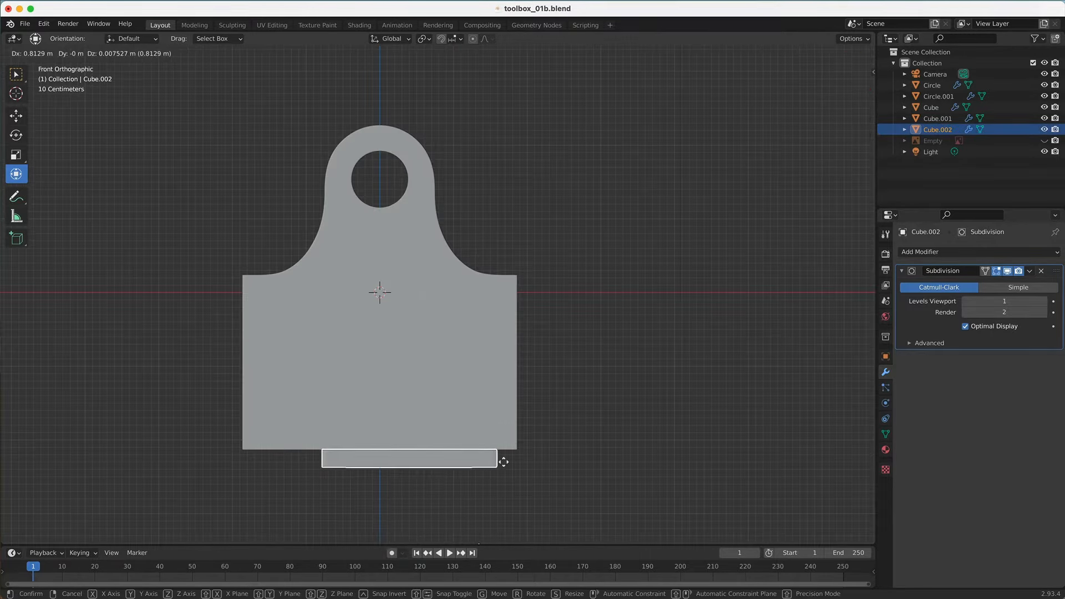
key("x")
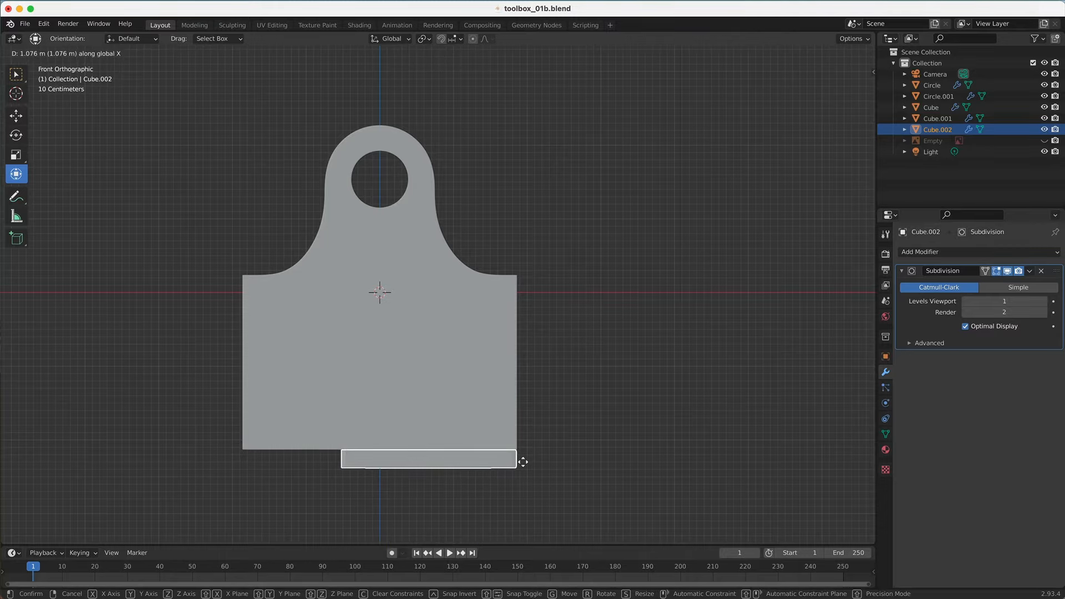
left_click(646, 452)
middle_click_drag(647, 452, 531, 482)
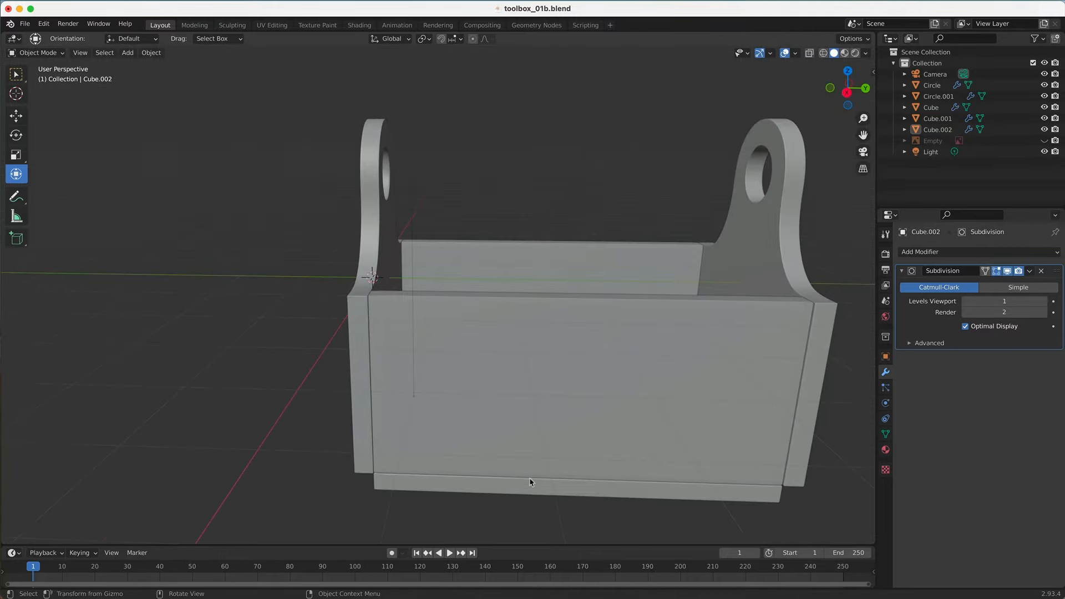
Raise the bottom board along Z until its underside is level with the end panels' bottom edge.
left_click(498, 487)
key("KP_3")
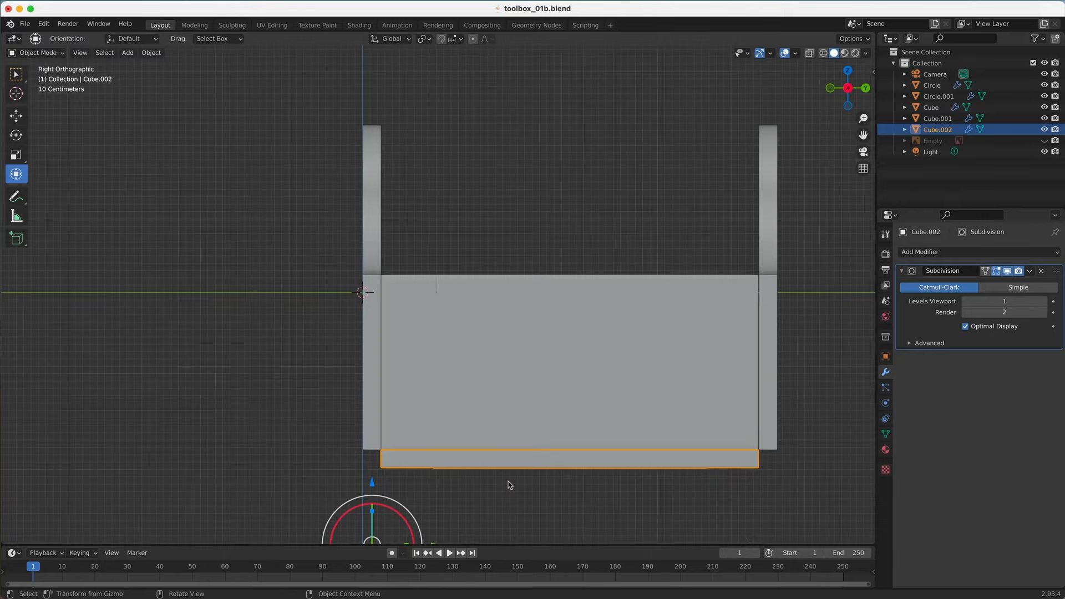
left_click_drag(372, 475, 374, 457)
key("alt+a")
In top view, move the bottom board along X until its side meets the original side board's inner face.
key("KP_7")
left_click(464, 412)
left_click_drag(695, 454, 636, 453)
key("alt+a")
middle_click_drag(331, 373, 309, 375)
key("KP_7")
left_click(426, 345)
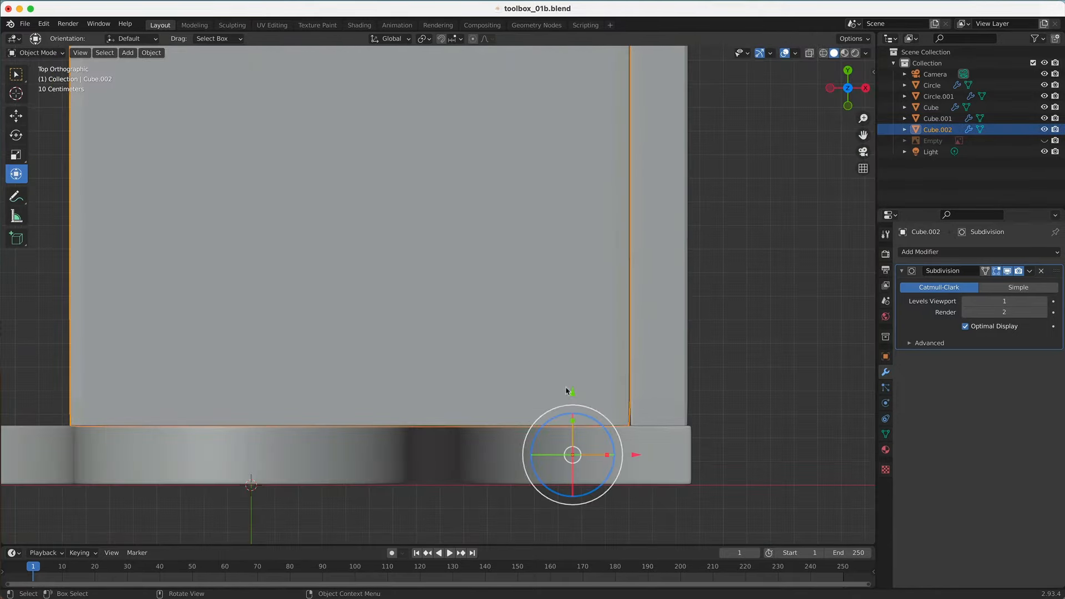
Nudge the bottom board 0.00235 m along X, and hide both end panels and the original side board.
left_click_drag(636, 456, 636, 455)
middle_click_drag(309, 293, 349, 235)
middle_click_drag(358, 302, 465, 297)
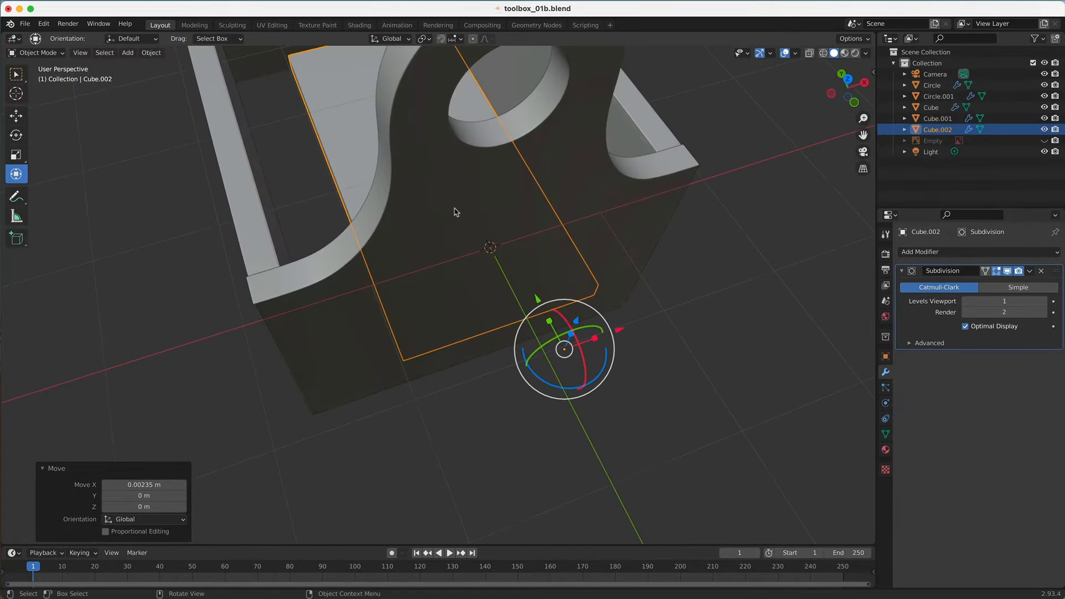
left_click(454, 209)
key("h")
left_click(558, 214)
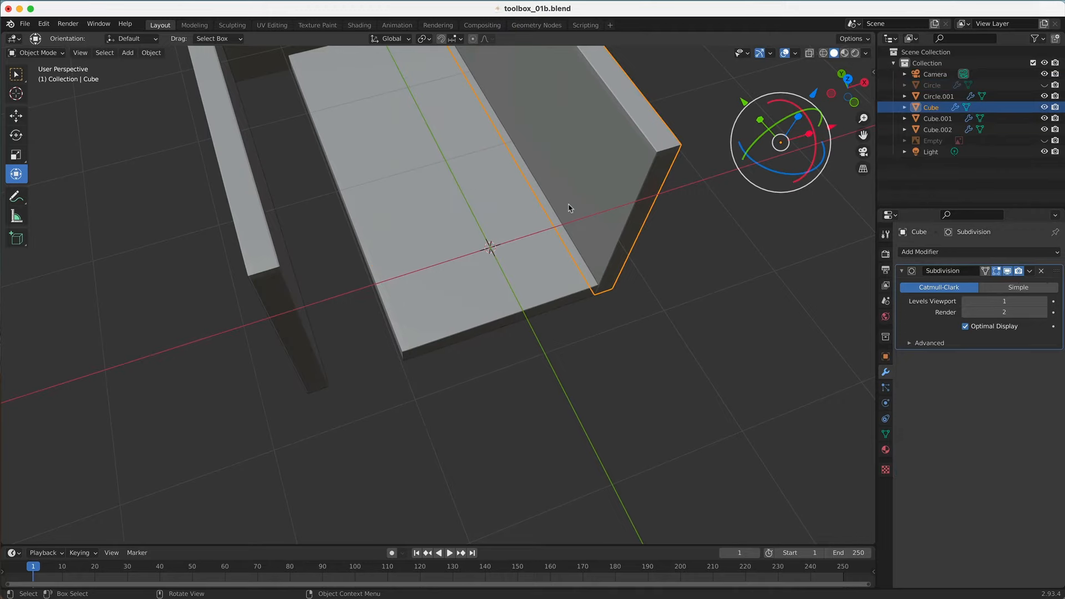
In edit mode, move the bottom board's free side face along negative X until it meets the opposite side board's inner face.
key("Tab")
middle_click_drag(566, 209, 394, 344)
key("e")
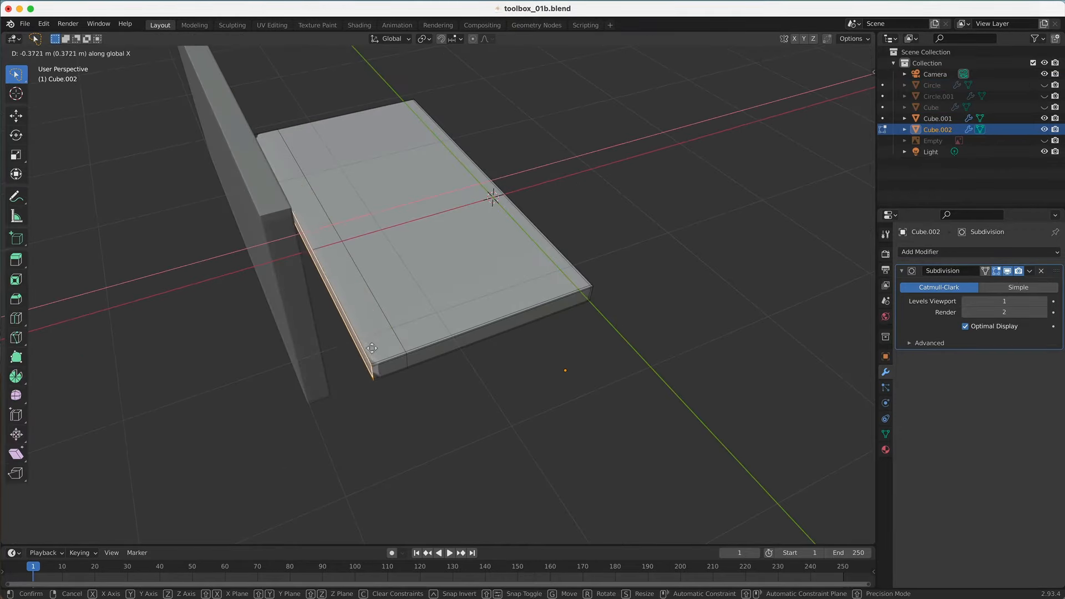
left_click(340, 355)
key("KP_7")
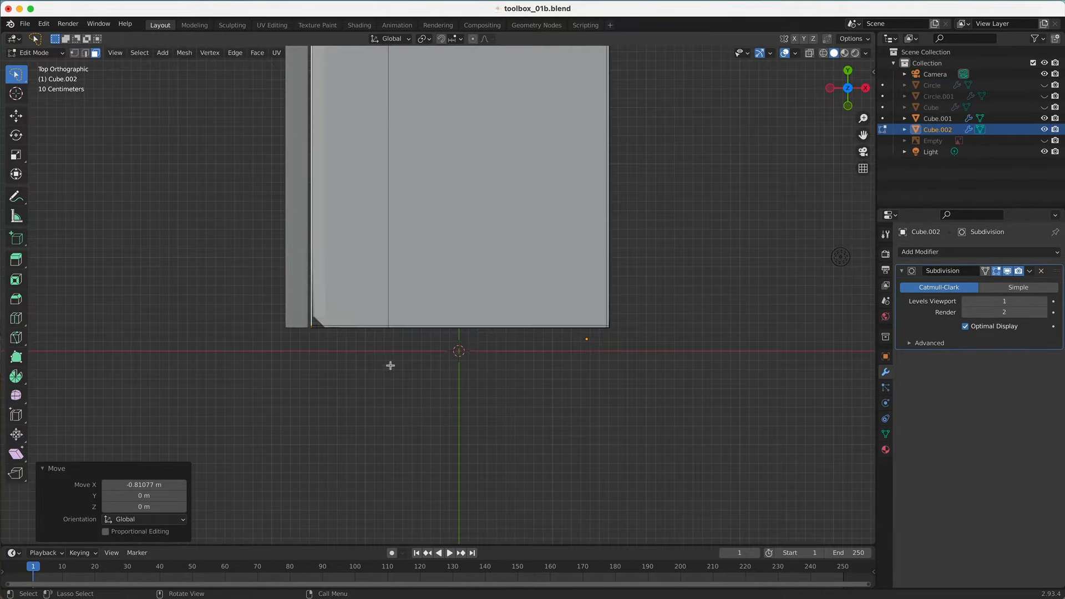
key("g")
key("x")
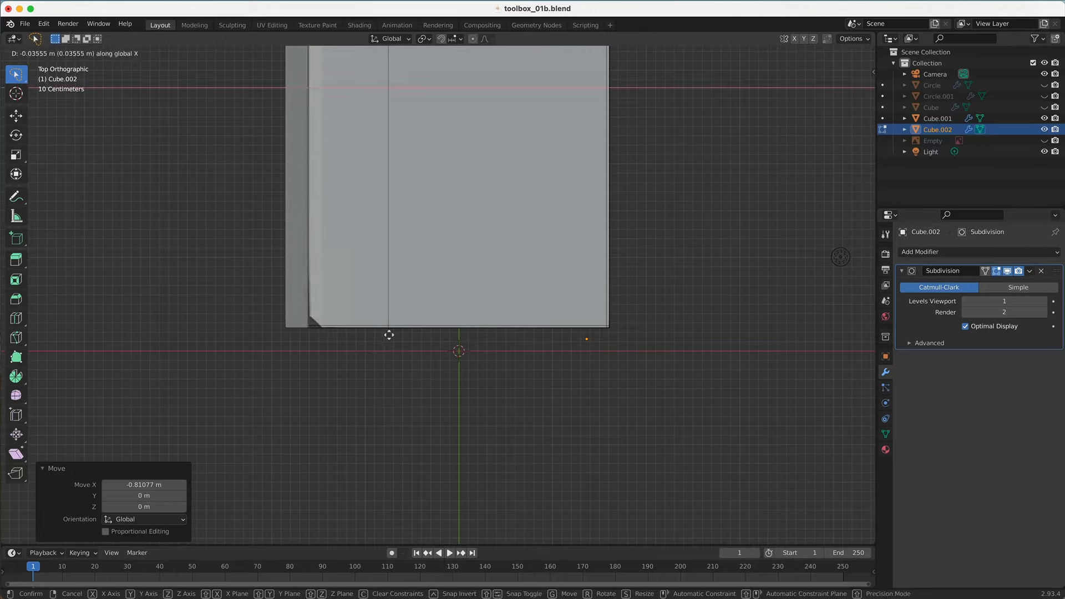
left_click(389, 335)
Move the bottom board's lengthwise edge loop about 0.84 m along negative X, close to the relocated side face.
key("2")
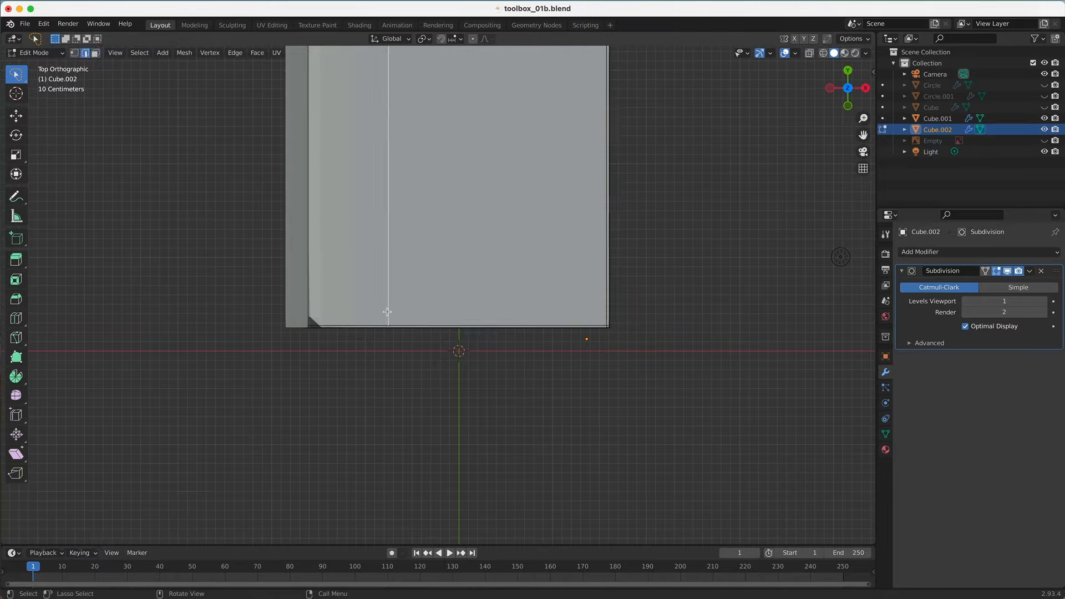
key("g")
key("x")
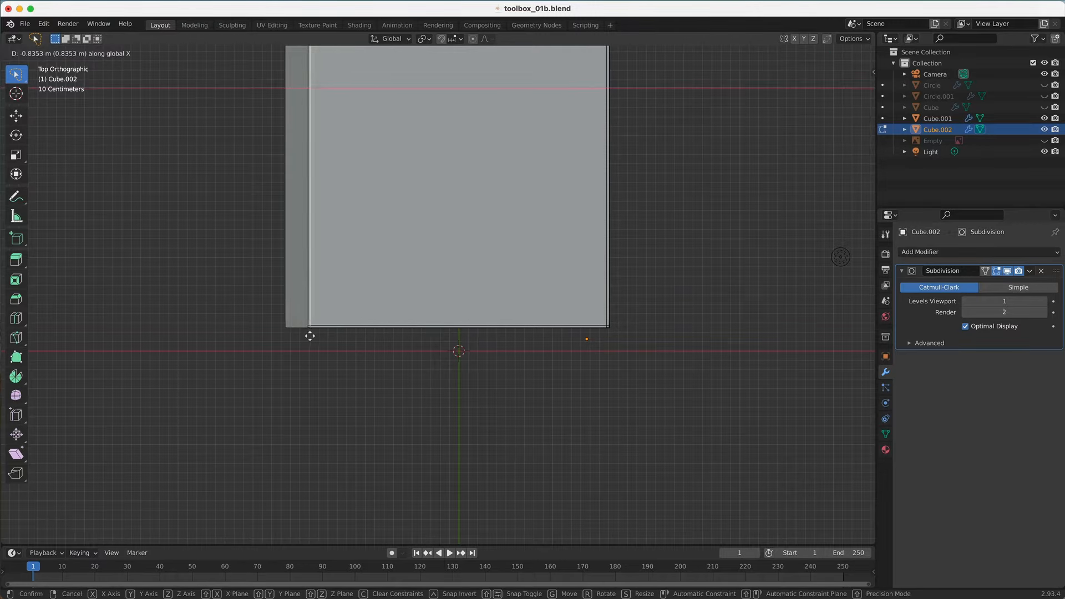
left_click(310, 336)
Clear the mesh selection, return to object mode and unhide the end panels and side board.
key("alt+a")
key("alt+h")
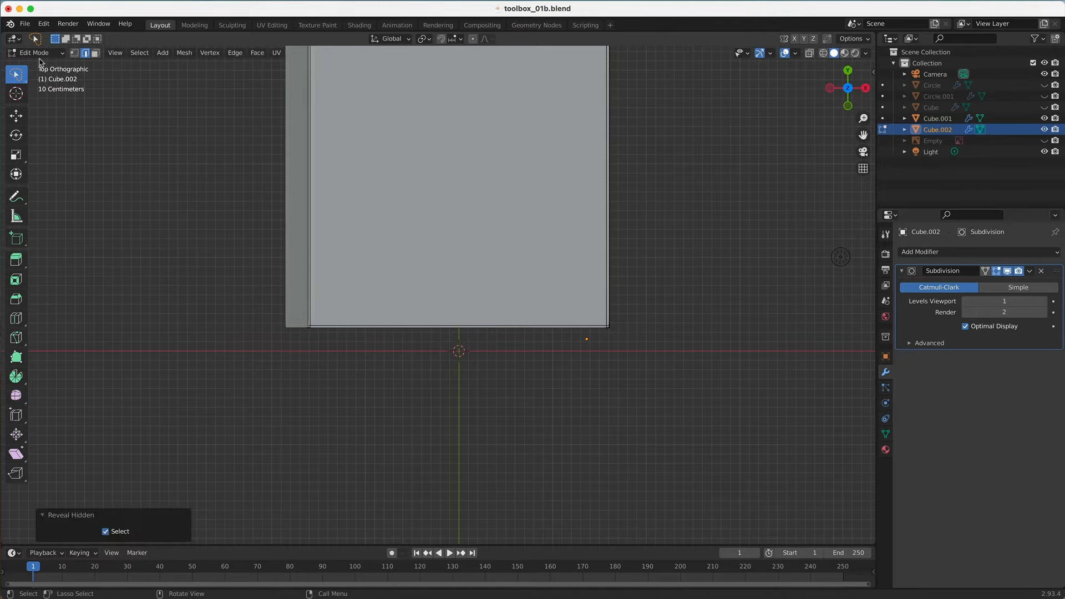
key("Tab")
key("alt+h")
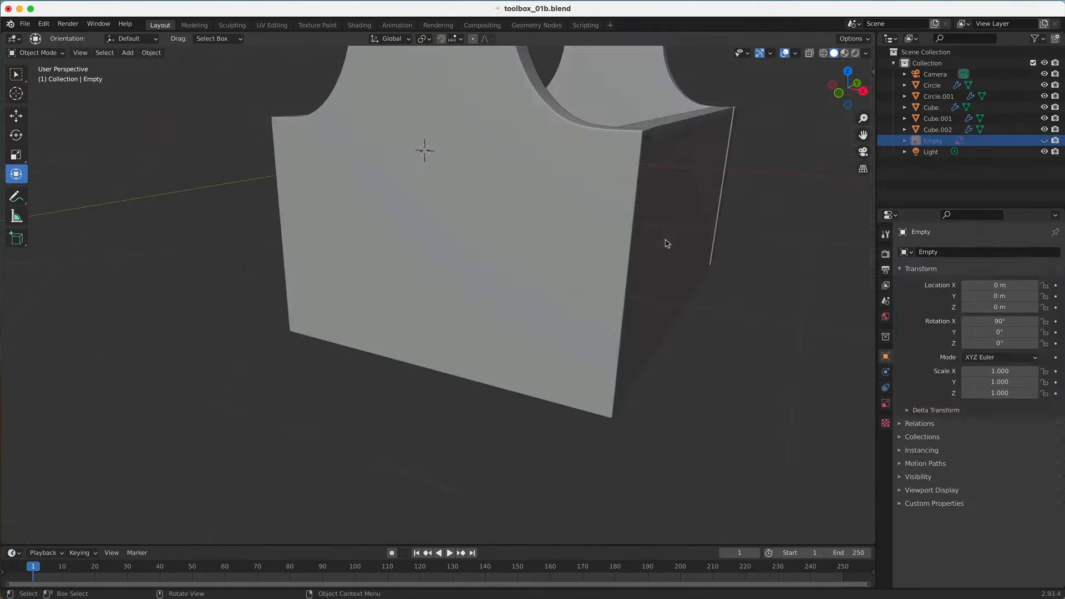
Examine the assembled toolbox from several angles, with the viewport overlays switched off and on again.
left_click(666, 243)
scroll(668, 247, "down", 4)
mouse_move(668, 247)
middle_mouse_down()
mouse_move(685, 252)
mouse_move(667, 252)
middle_mouse_up()
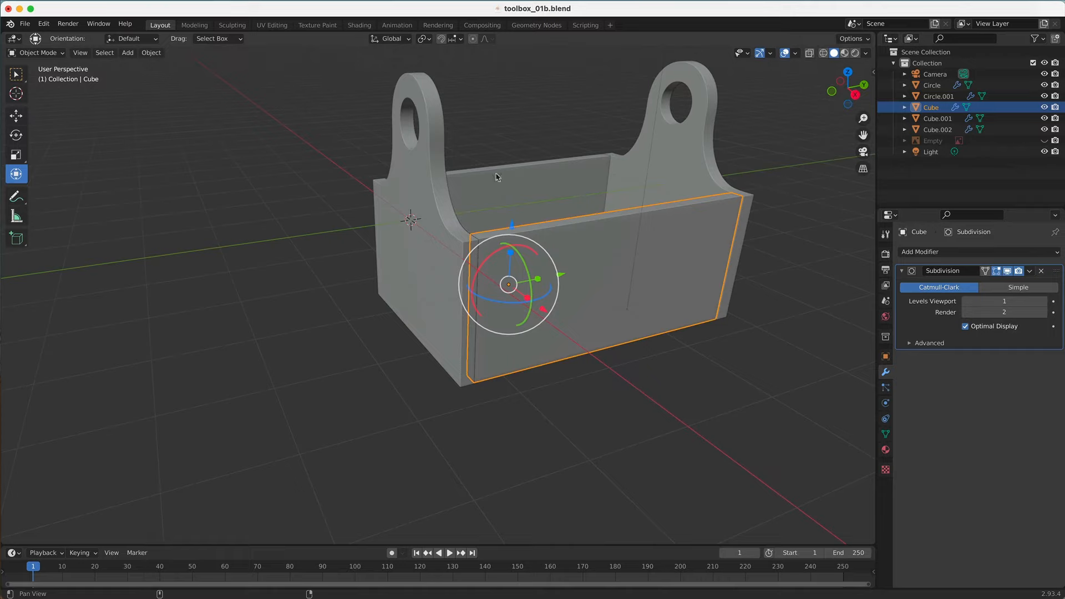
middle_click_drag(497, 176, 417, 166, "shift")
left_click(25, 82)
left_click(784, 54)
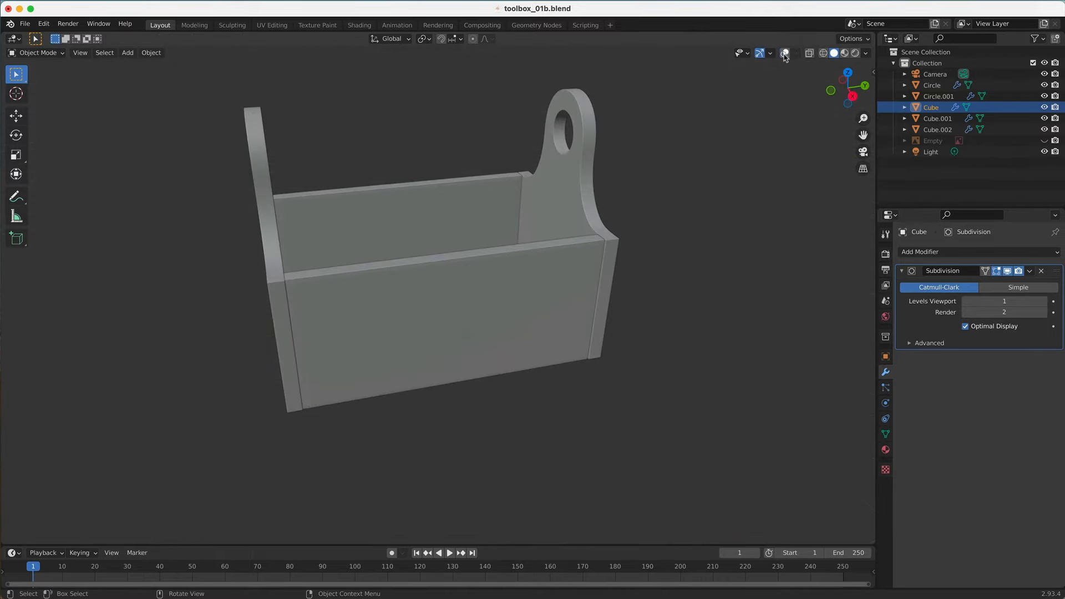
left_click(784, 54)
left_click_drag(413, 225, 493, 236, "alt")
middle_click_drag(493, 235, 486, 212)
scroll(486, 212, "up", 3)
scroll(486, 212, "down", 2)
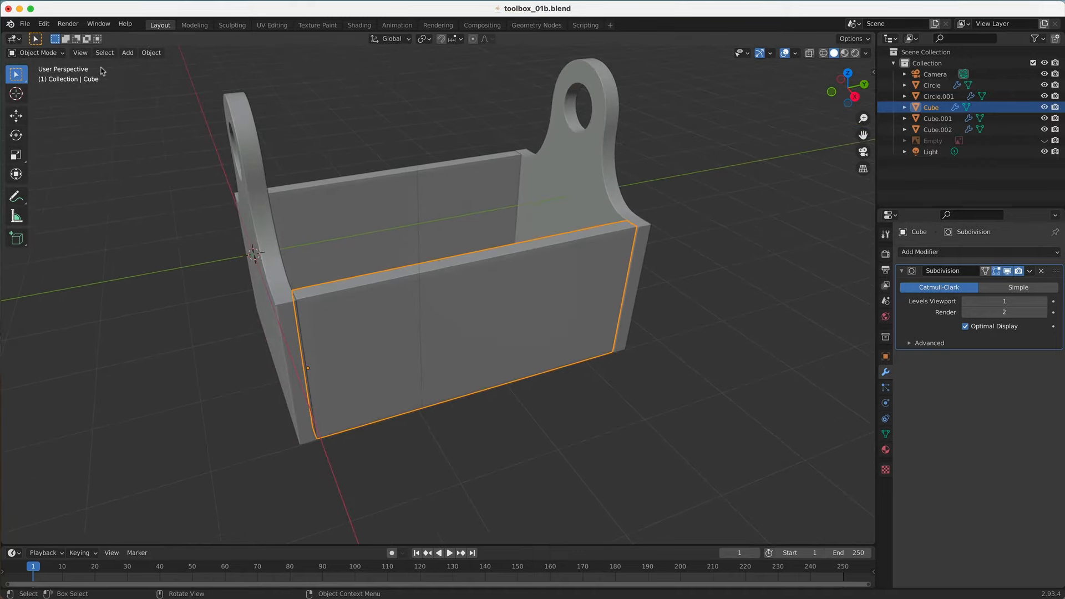
Add a mesh circle with 32 vertices and a 1 m radius, and fill it with a face in edit mode.
left_click(128, 53)
mouse_move(151, 70)
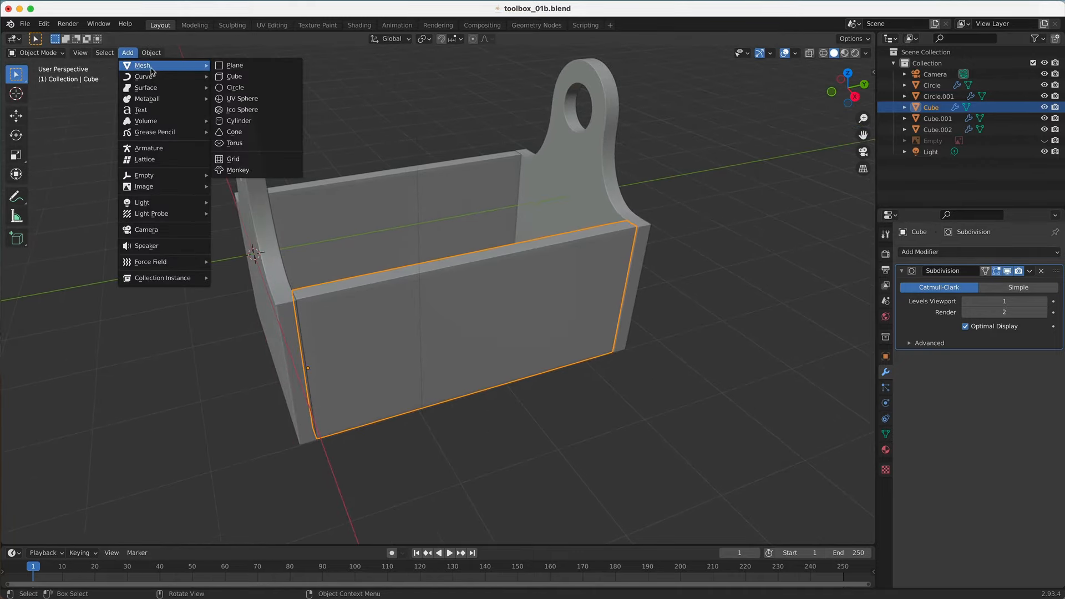
left_click(244, 88)
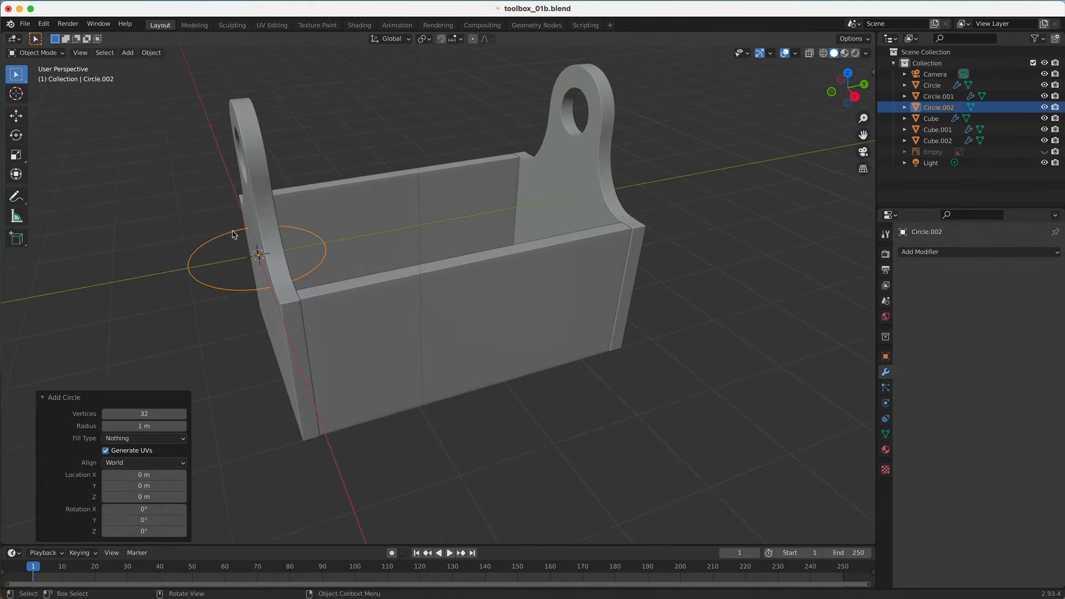
left_click(36, 53)
left_click(32, 76)
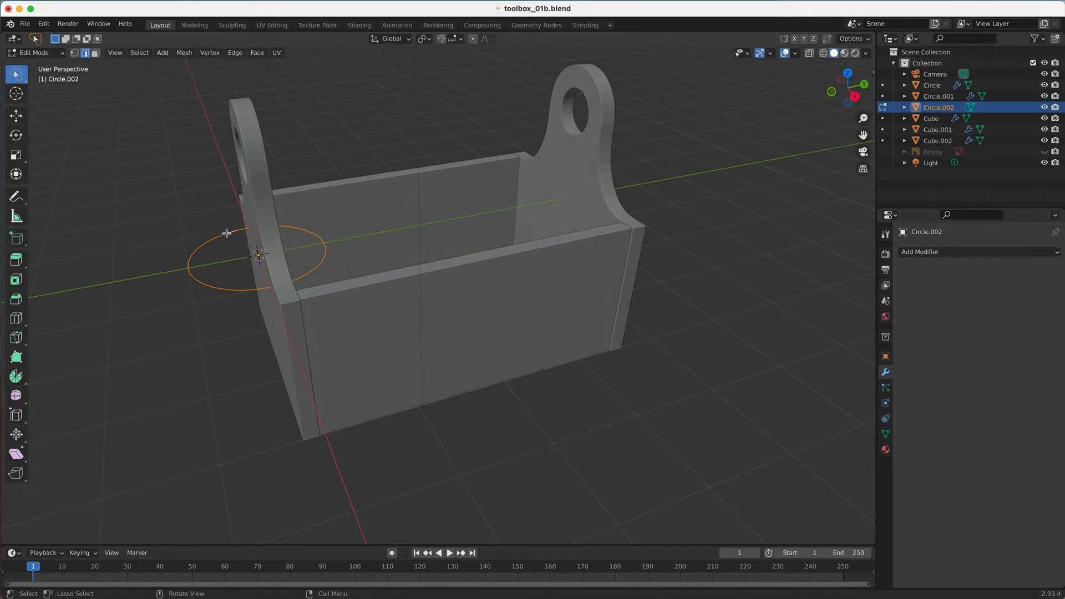
key("f")
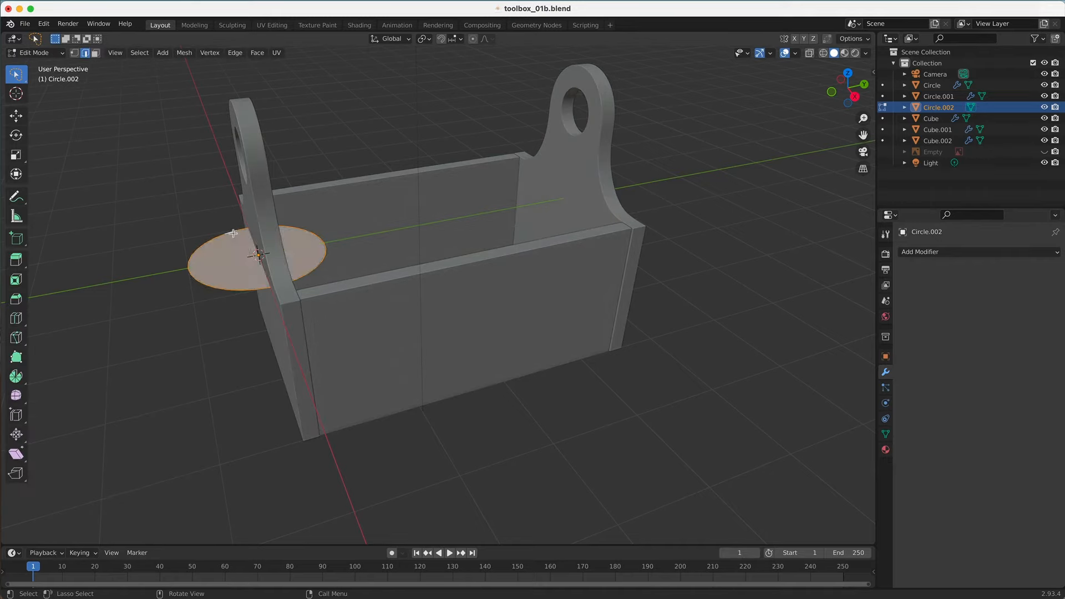
Move the filled circle about 1.8 m along negative Y, out in front of the toolbox's end panel.
key("g")
key("y")
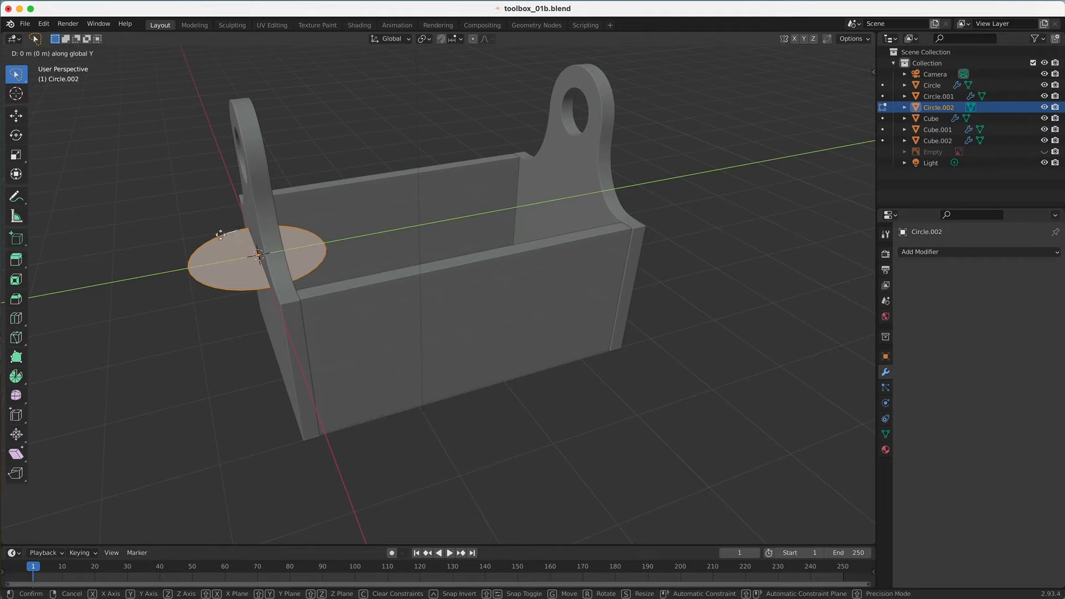
left_click(99, 245)
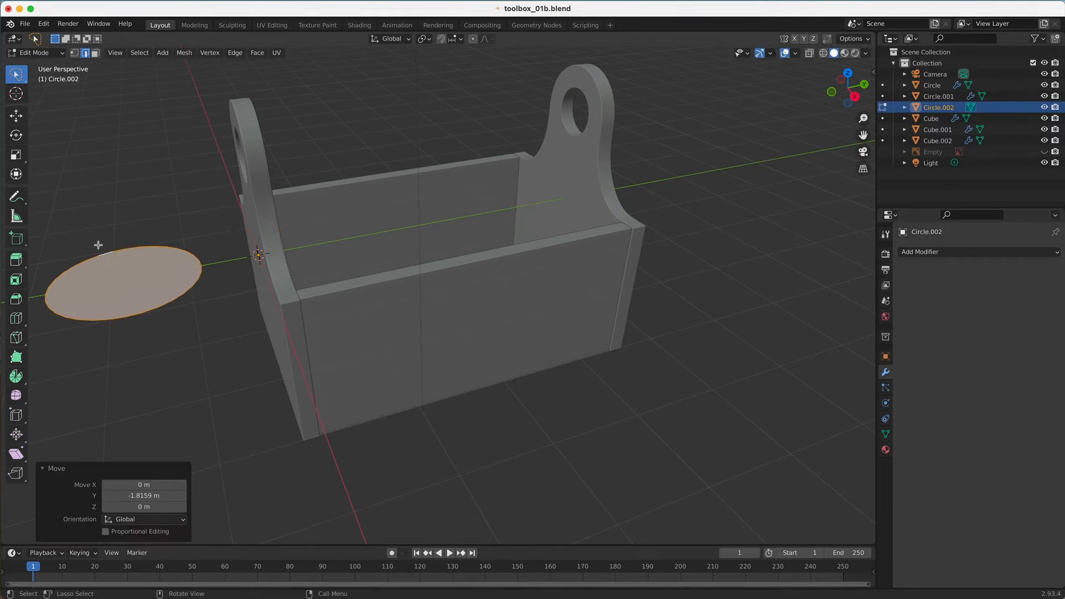
key("r")
left_click(143, 226)
Extrude the circle's face upward along Z into a short cylinder and return to object mode.
key("e")
key("z")
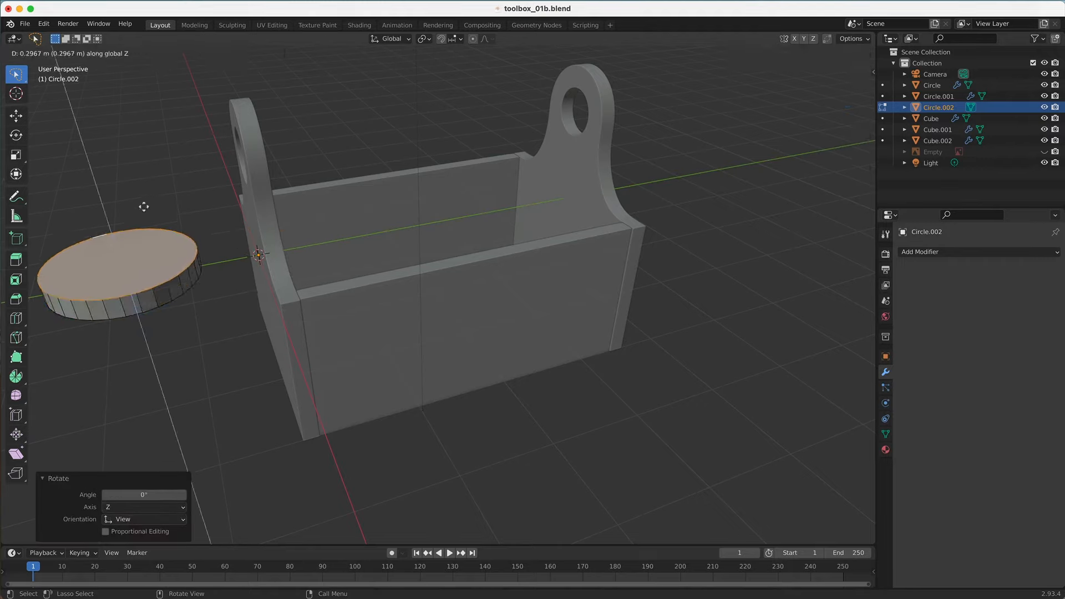
left_click(143, 213)
key("Tab")
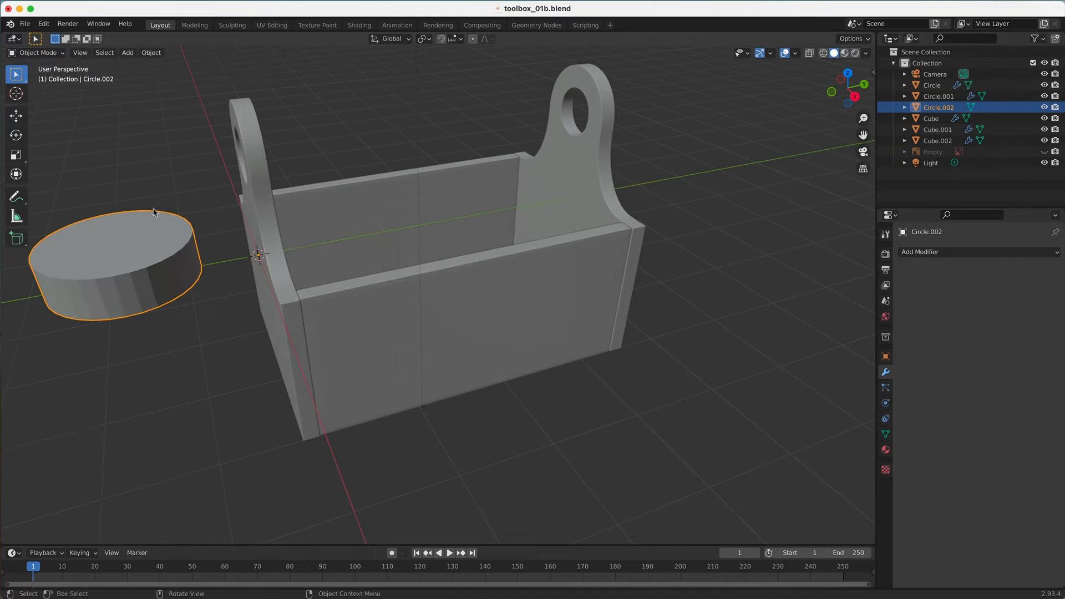
Rotate the cylinder 90° about X and scale it down in front view.
key("r")
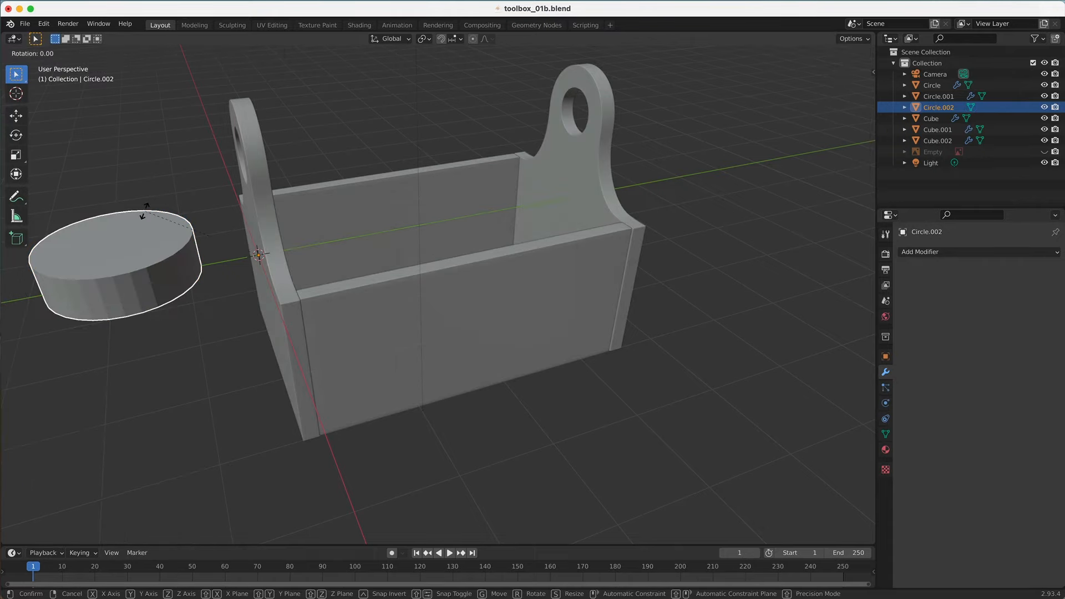
type("x90")
key("Return")
middle_click_drag(188, 238, 405, 283)
key("KP_3")
key("KP_1")
key("s")
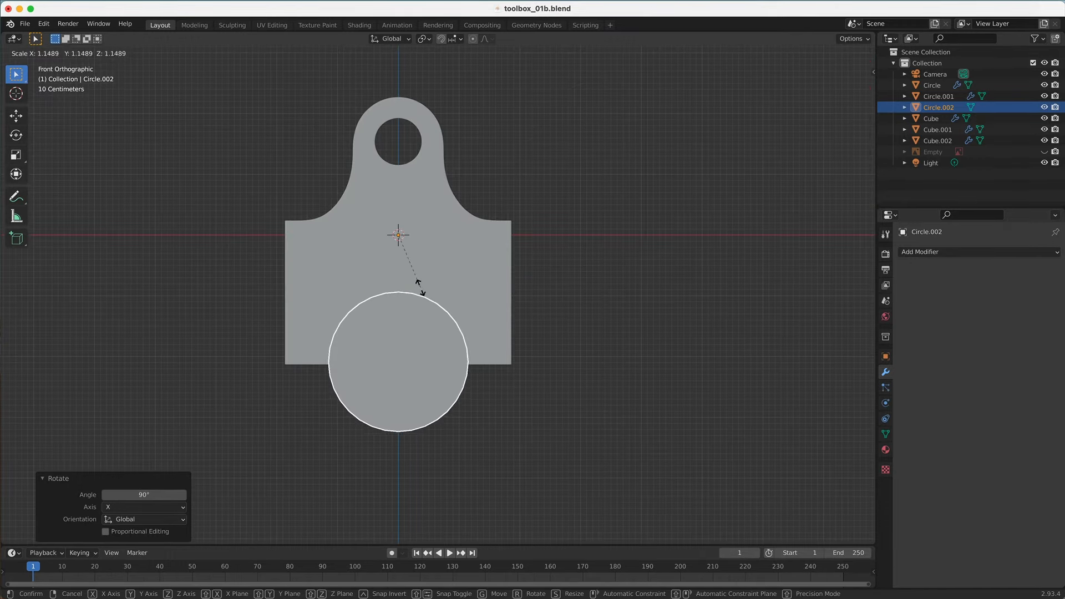
left_click(404, 274)
Set the cylinder's origin to its geometry and move it up along Z over the end panel's handle hole.
left_click(152, 52)
mouse_move(167, 80)
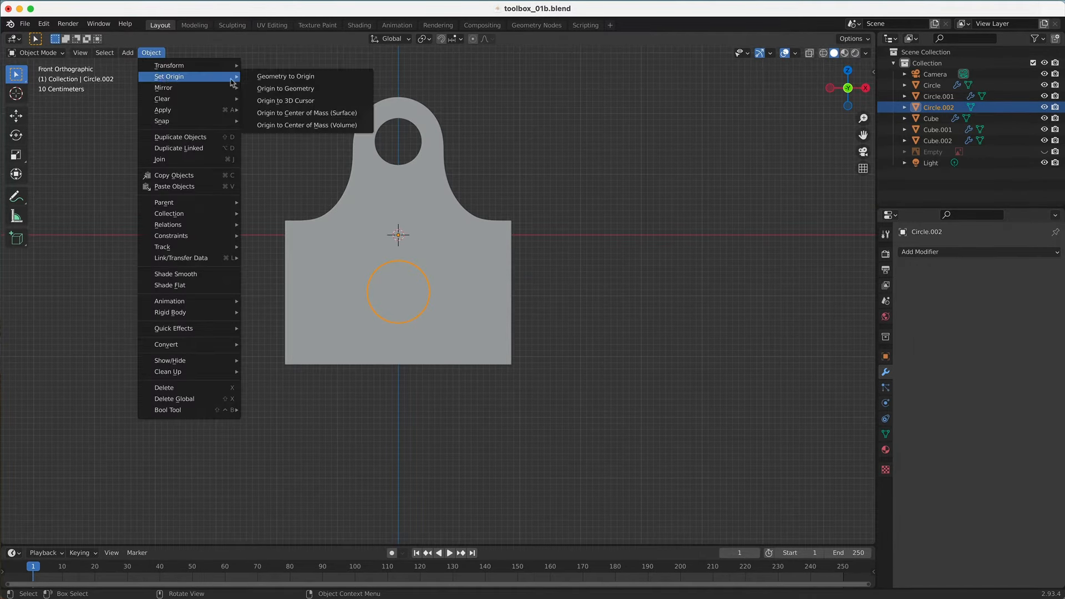
left_click(277, 91)
key("g")
key("z")
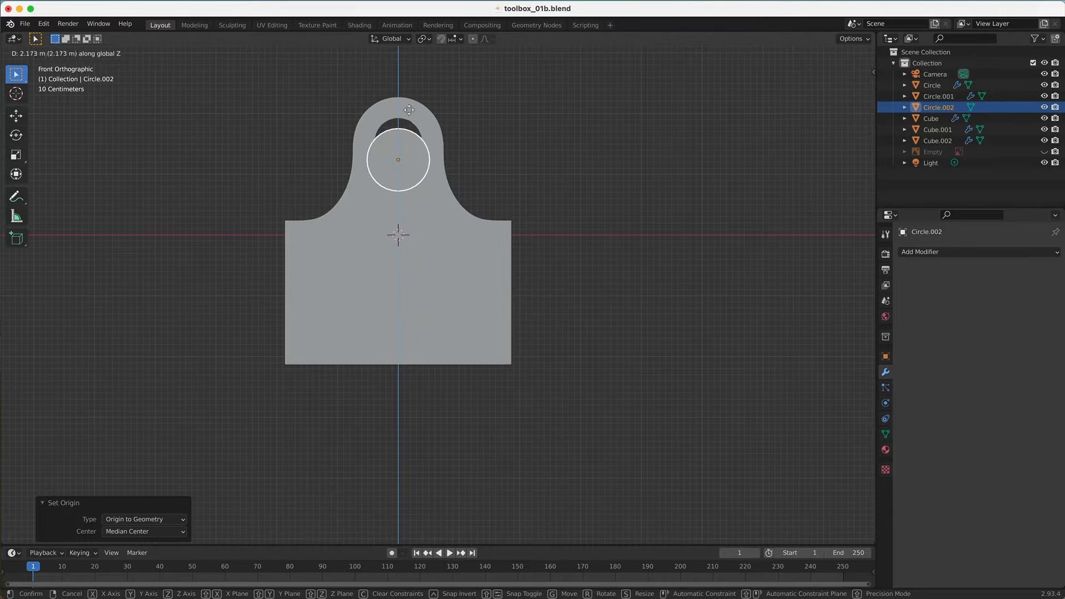
left_click(428, 131)
Scale the cylinder to 0.704 and centre it inside the end panel's handle hole in front view.
key("s")
left_click(428, 150)
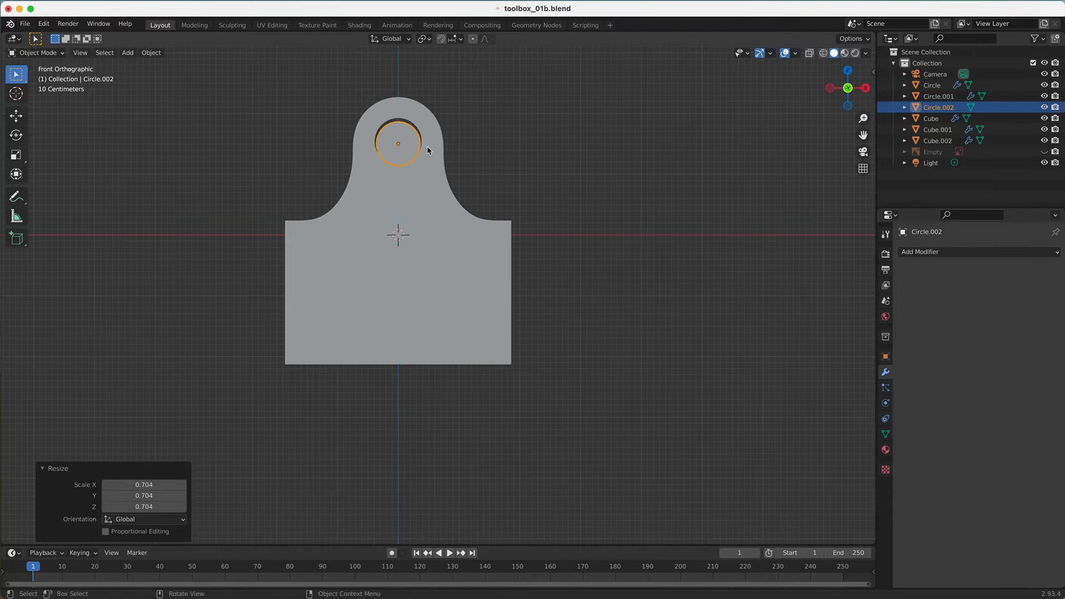
scroll(428, 150, "up", 9)
middle_click_drag(428, 149, 549, 538, "shift")
middle_click_drag(418, 58, 474, 307, "shift")
key("g")
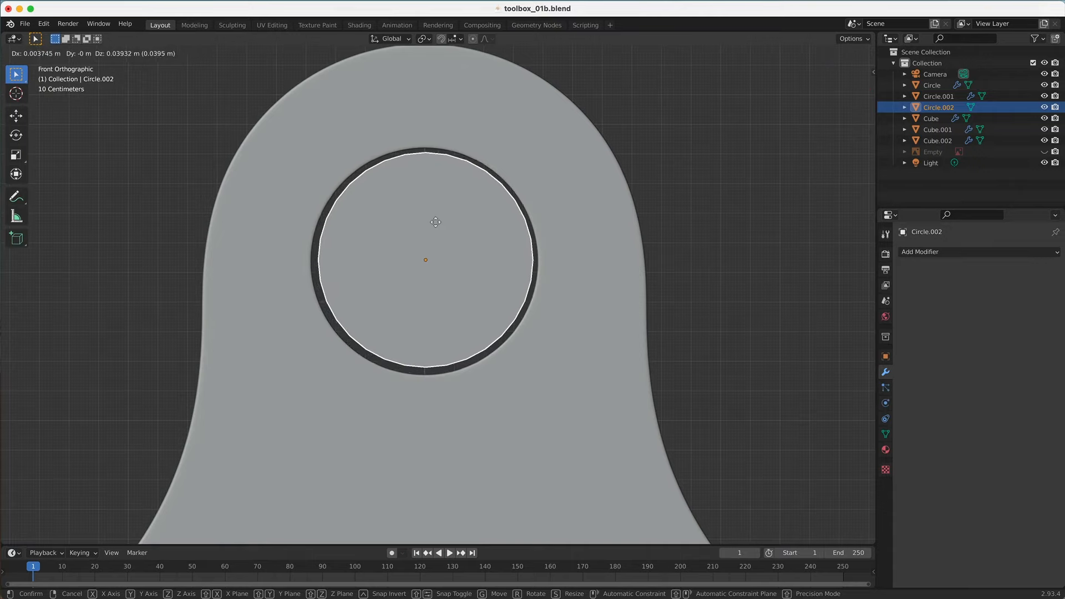
left_click(435, 223)
In right view, move the cylinder along Y into the front end panel's handle hole.
left_click(723, 240)
middle_click_drag(723, 240, 309, 247)
left_click(297, 245)
key("KP_3")
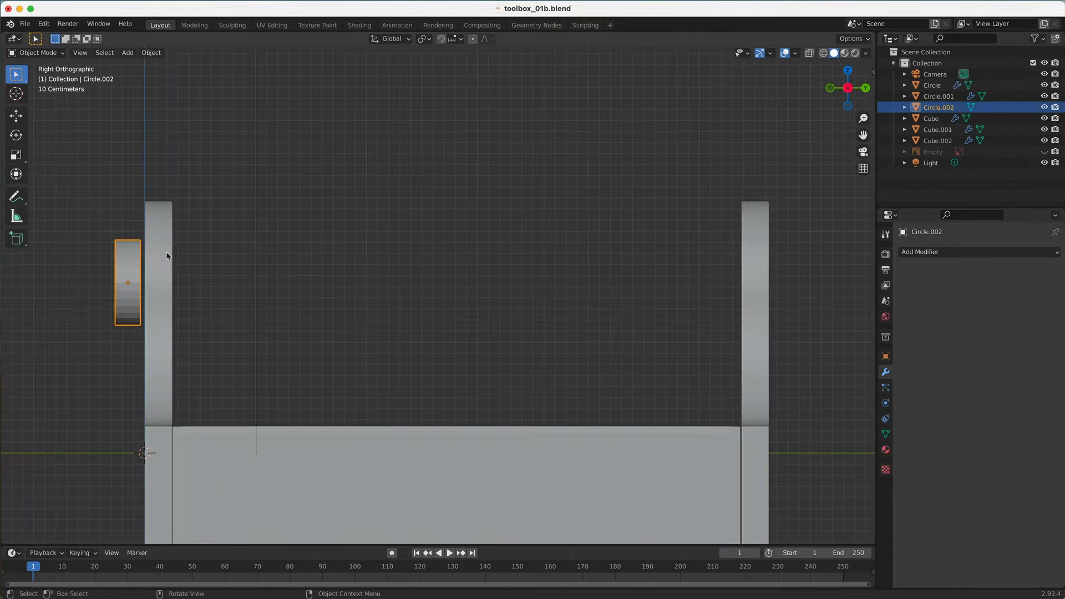
key("g")
key("x")
key("y")
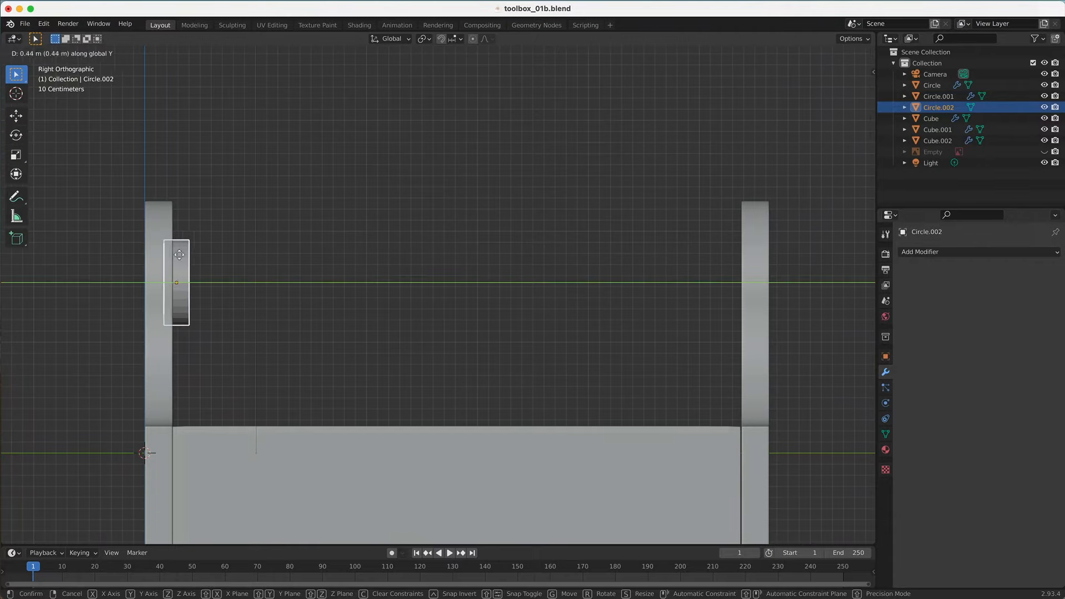
left_click(168, 256)
Add a Subdivision modifier to the cylinder and move it about 0.7 m along Y, clear of the end panel.
middle_click_drag(167, 255, 225, 255)
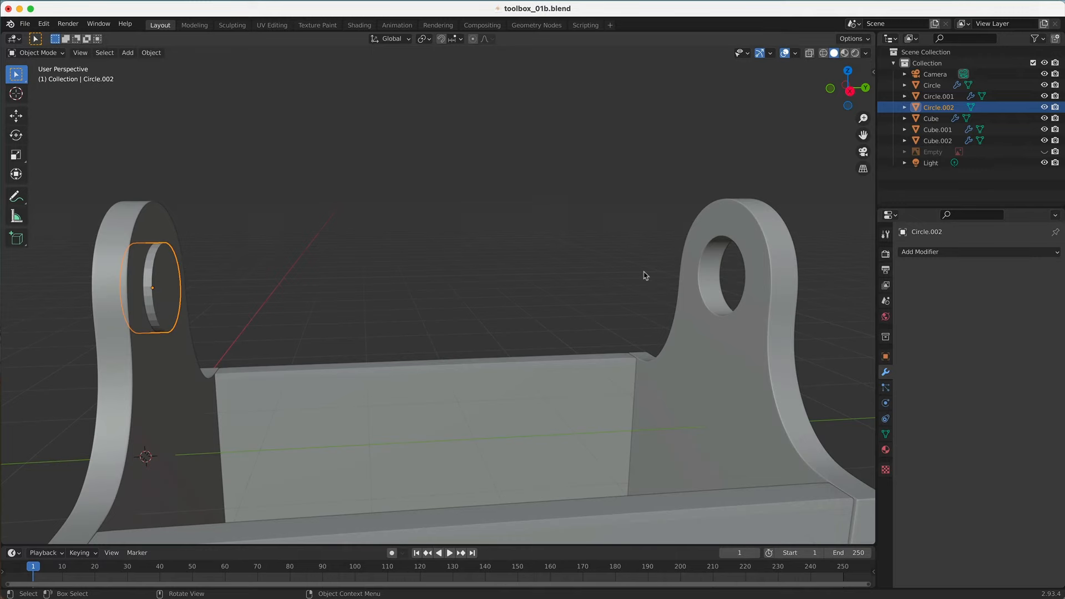
left_click(921, 253)
left_click(858, 452)
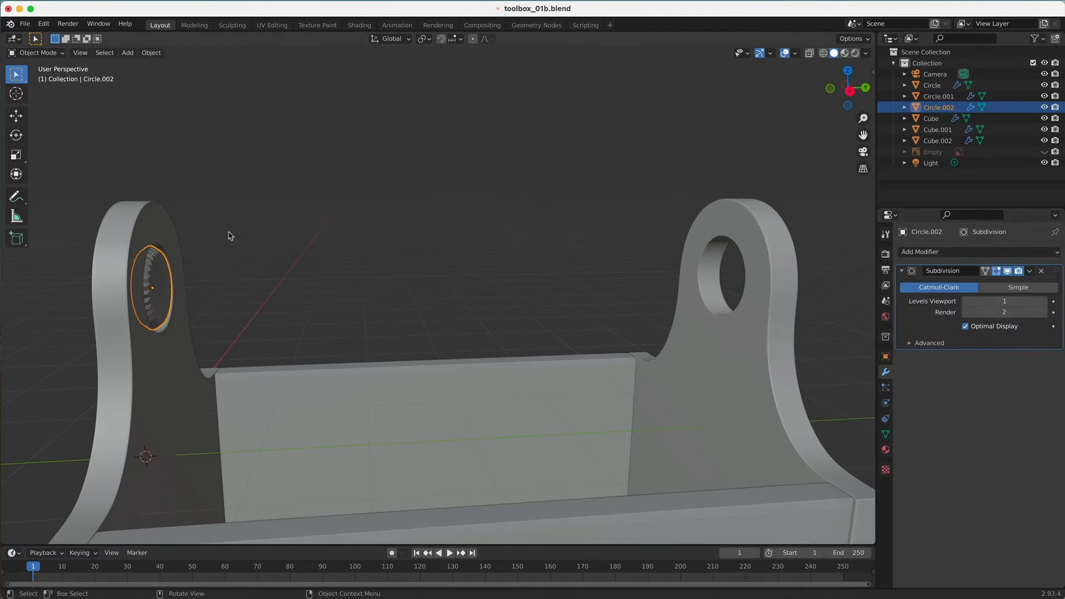
key("g")
key("y")
left_click(305, 240)
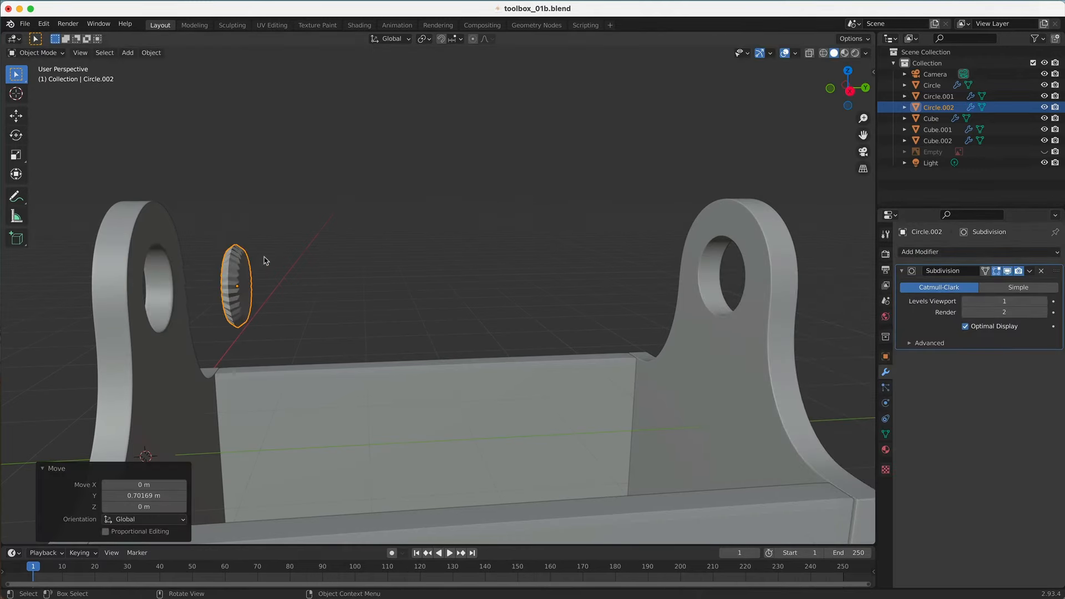
In edit mode, add loop cuts around the cylinder's side and slide them close to its rims, undoing a misplaced attempt.
key("ctrl+Tab")
left_click(338, 258)
scroll(249, 265, "up", 3)
middle_click_drag(164, 247, 246, 245, "shift")
left_click(230, 242)
key("3")
left_click(229, 242)
key("ctrl+r")
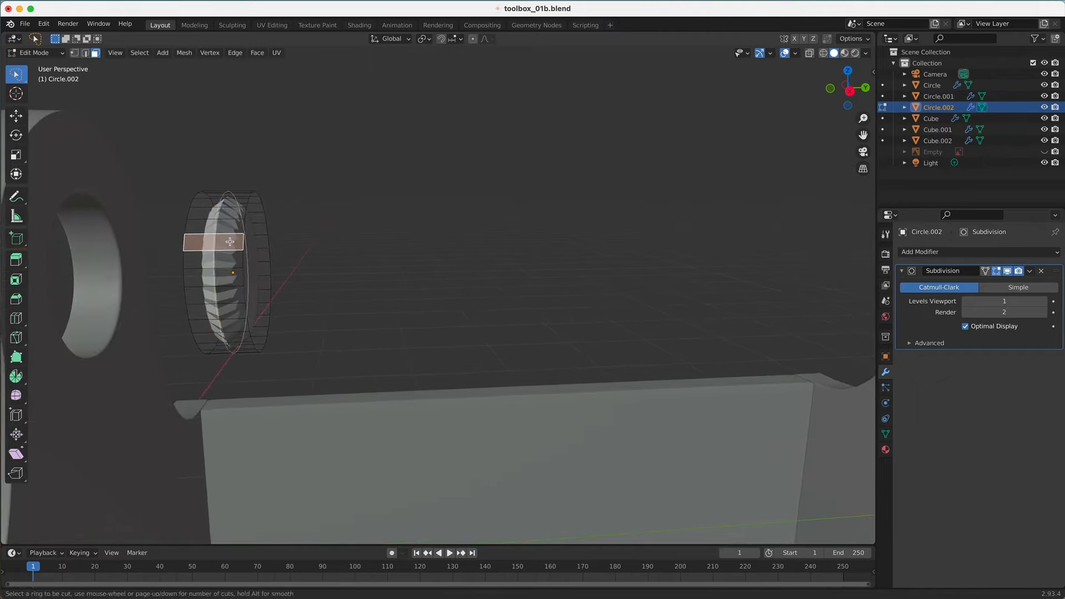
left_click(231, 242)
left_click(257, 238)
key("ctrl+z")
key("ctrl+z")
key("ctrl+r")
left_click(227, 241)
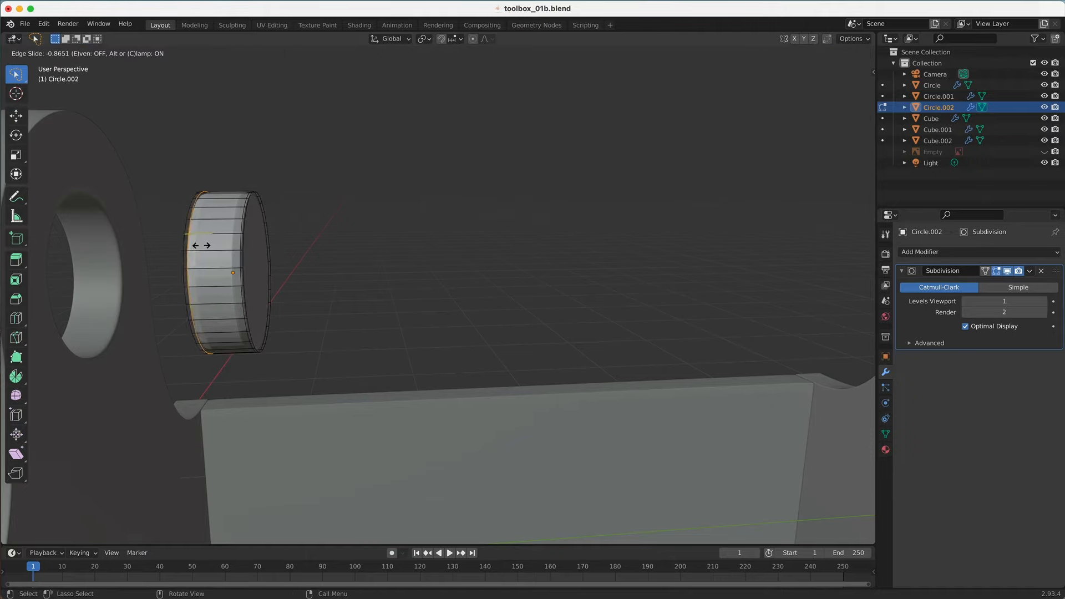
left_click(200, 246)
Inset the cylinder's end cap that faces the toolbox interior, keeping the new edge close to the rim.
middle_click_drag(203, 245, 204, 180)
scroll(300, 208, "up", 3)
left_click(161, 139)
key("i")
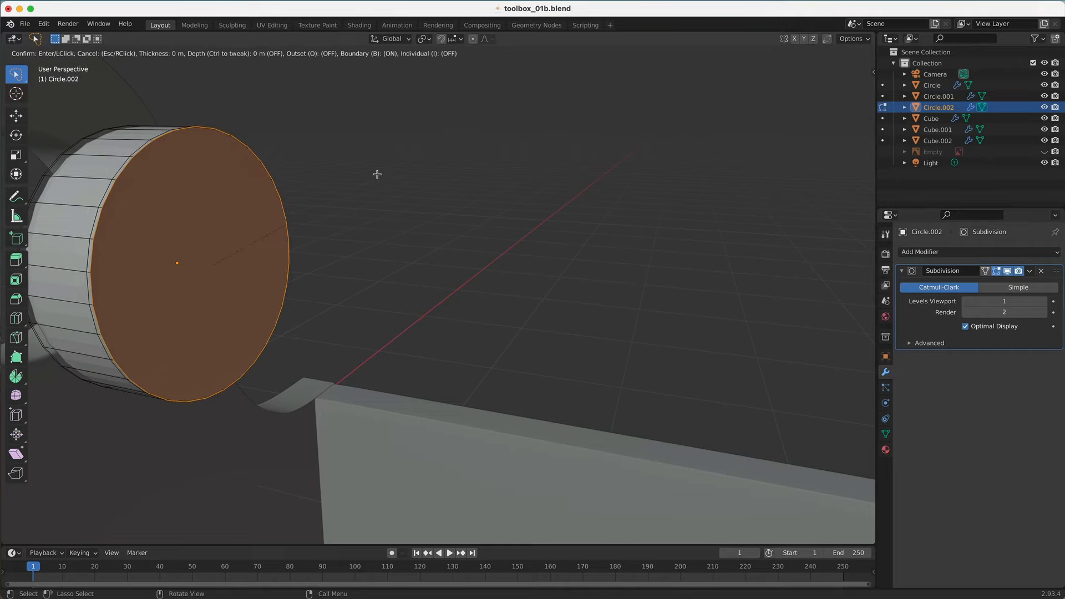
left_click(376, 175)
left_click(222, 192)
Inset the short cylinder's other end cap, keeping the new edge close to the rim.
middle_click_drag(221, 192, 309, 175)
left_click(309, 175, "alt")
key("i")
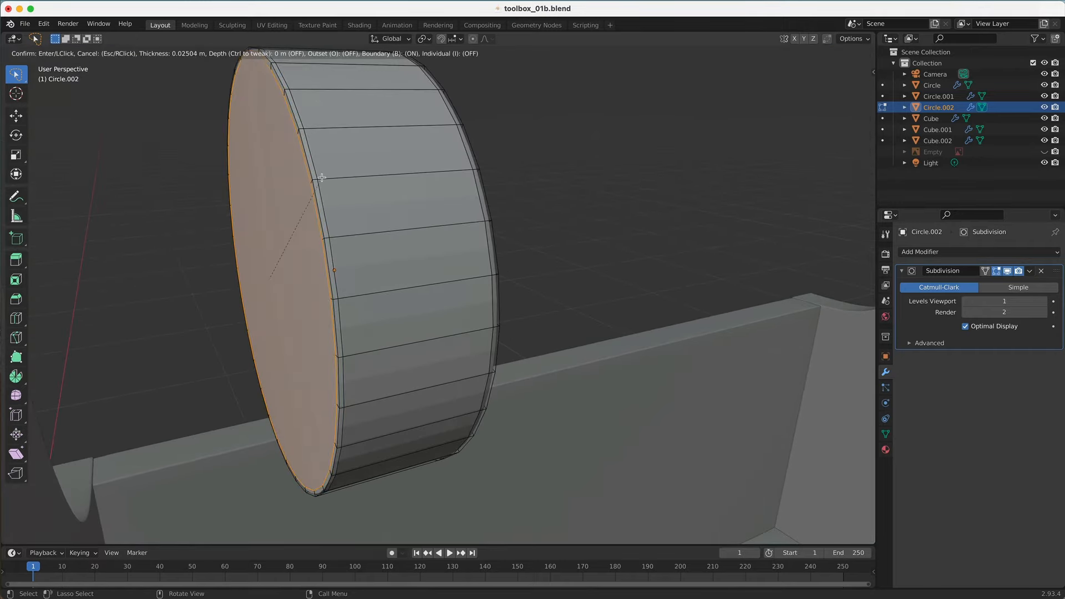
left_click(322, 175)
left_click(526, 183)
scroll(525, 183, "down", 13)
scroll(509, 185, "up", 3)
middle_click_drag(509, 191, 428, 213)
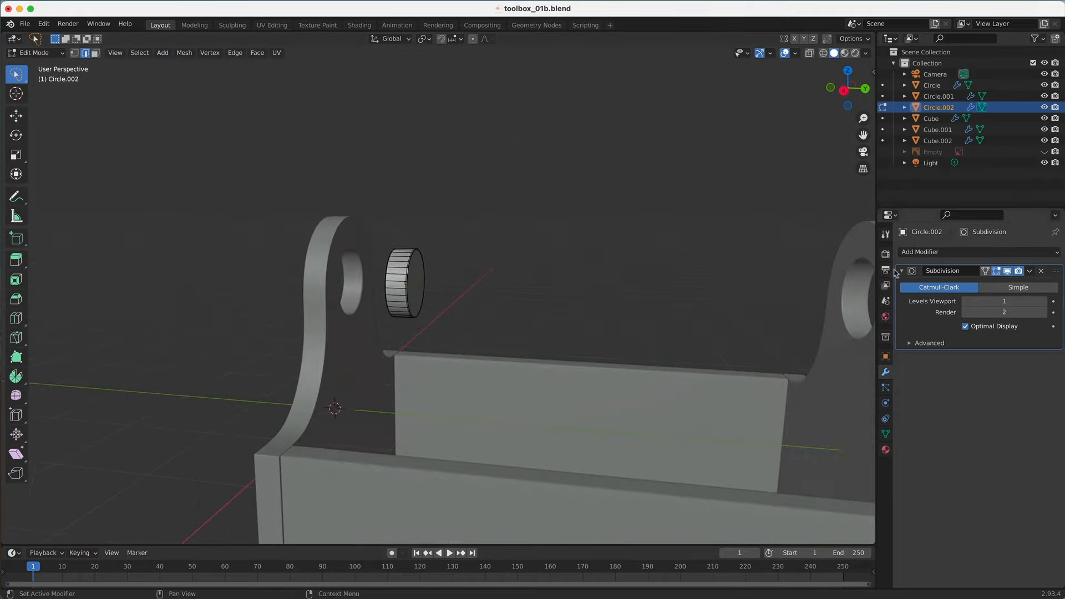
Set the short cylinder's Subdivision viewport levels to 3 and return to object mode.
left_click(1044, 301)
left_click(1043, 301)
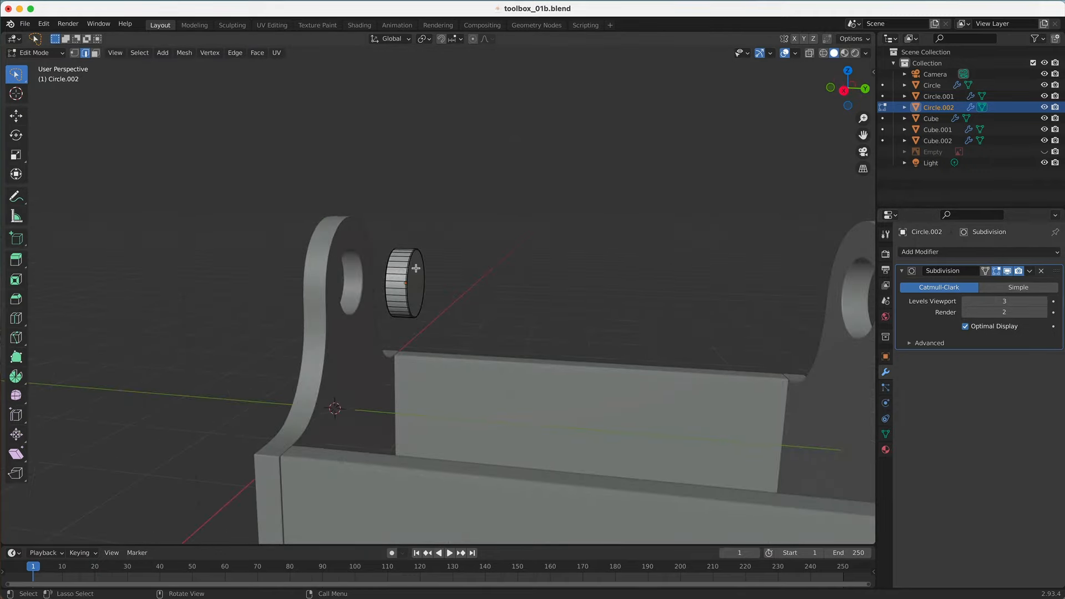
scroll(415, 267, "up", 2)
middle_click_drag(405, 268, 428, 269)
left_click(42, 53)
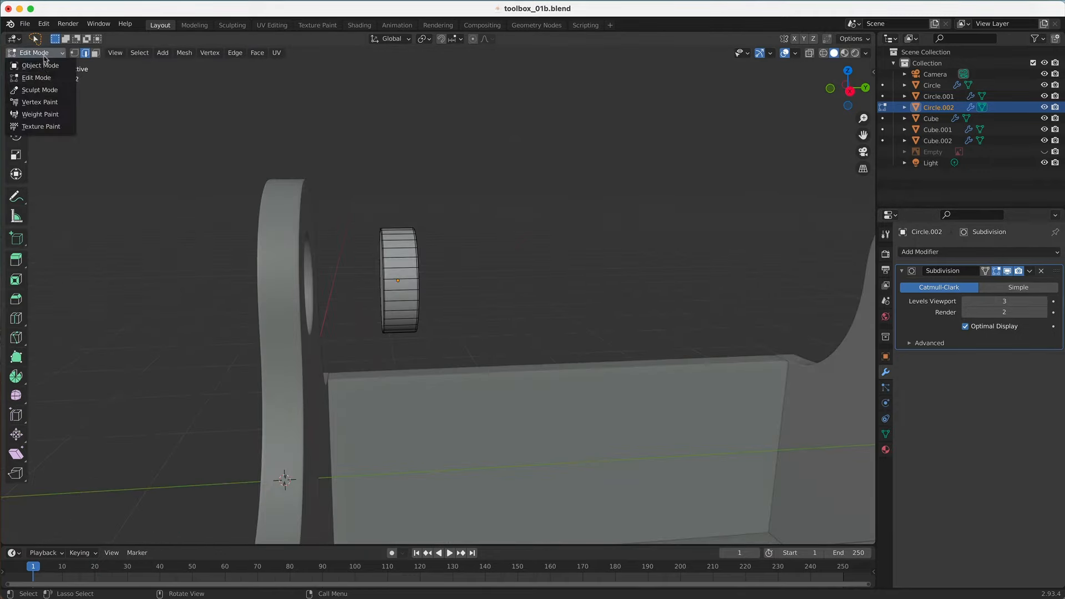
left_click(48, 66)
left_click(444, 194)
left_click(413, 247)
scroll(413, 247, "up", 6)
mouse_move(430, 249)
middle_mouse_down()
mouse_move(405, 251)
mouse_move(433, 247)
middle_mouse_up()
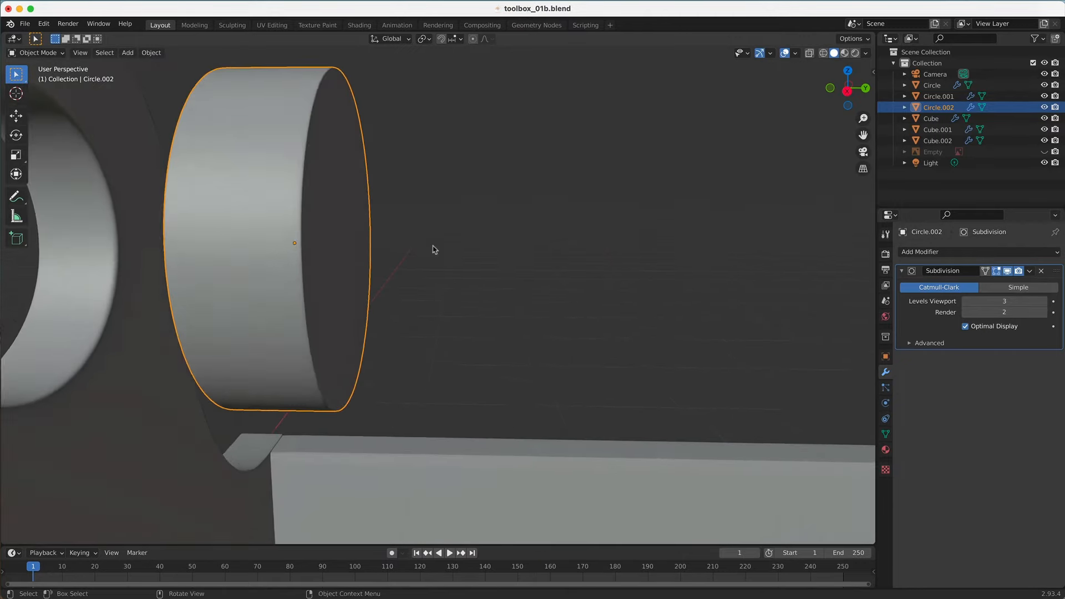
scroll(433, 249, "down", 4)
In right view, move the short cylinder along Y into the front end panel's hole, leaving it protruding slightly inside the toolbox.
key("KP_3")
key("g")
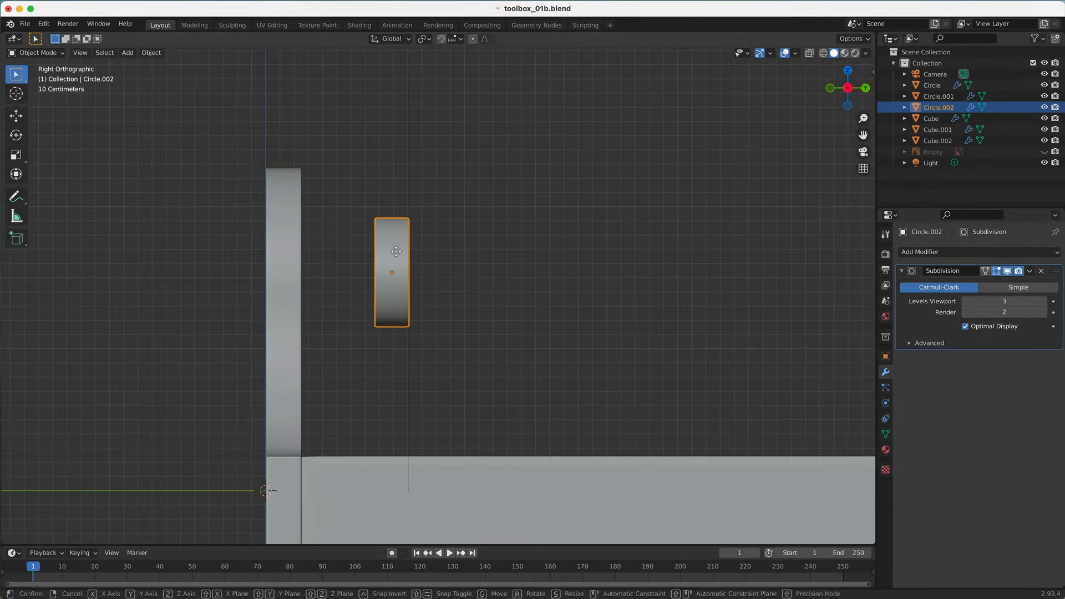
key("y")
left_click(298, 252)
scroll(402, 257, "down", 2)
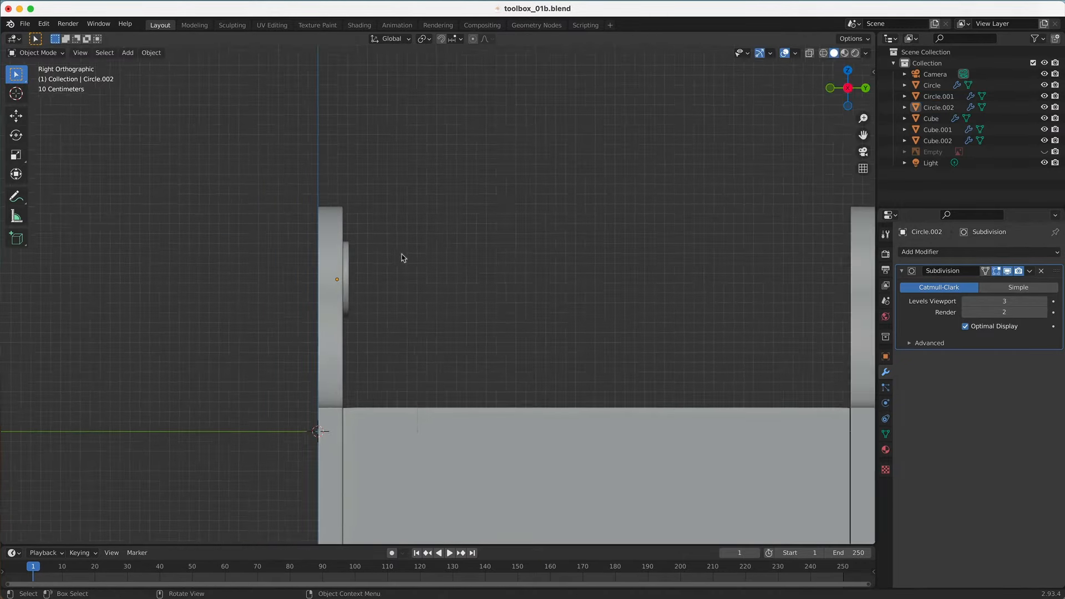
Duplicate the short cylinder and move the copy along Y into the opposite end panel's hole, protruding slightly inside.
key("shift+d")
right_click(379, 248)
key("g")
key("y")
left_click(756, 194)
middle_click_drag(756, 194, 565, 192, "shift")
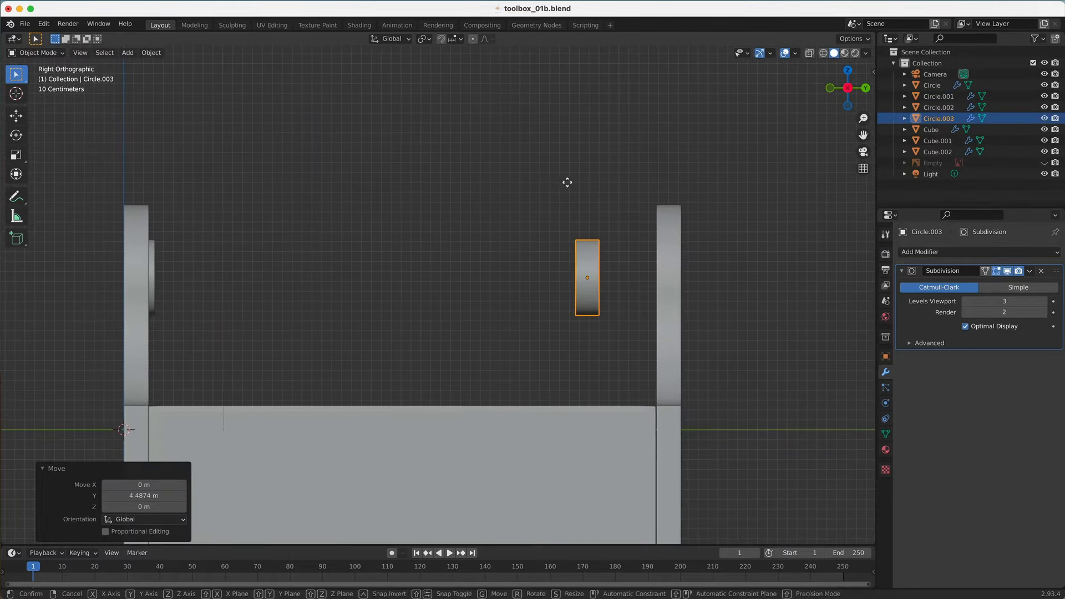
key("g")
key("y")
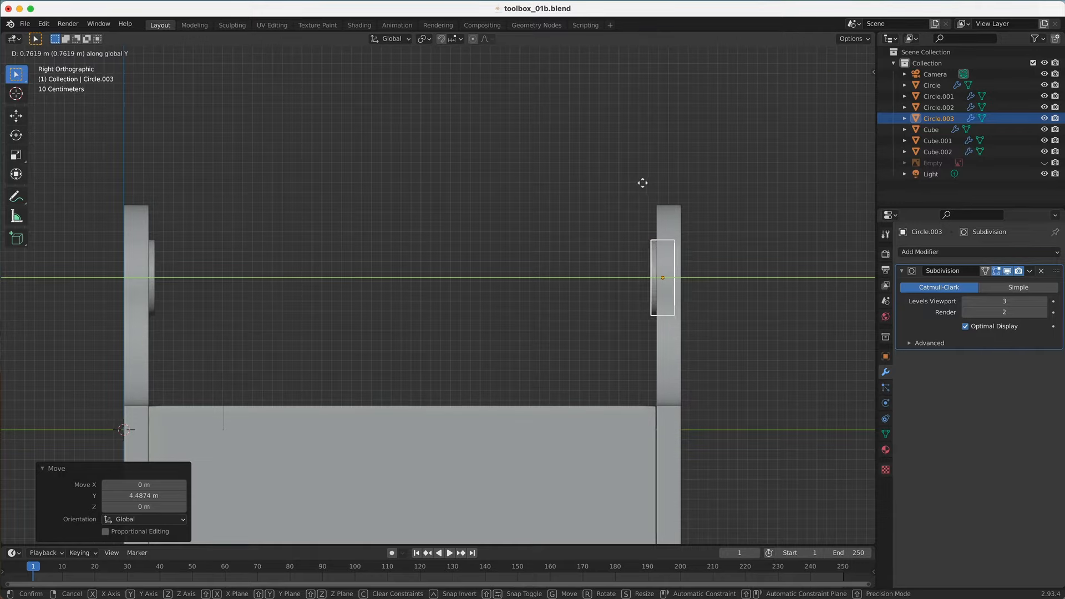
left_click(643, 183)
middle_click_drag(556, 183, 476, 240)
scroll(476, 240, "up", 2)
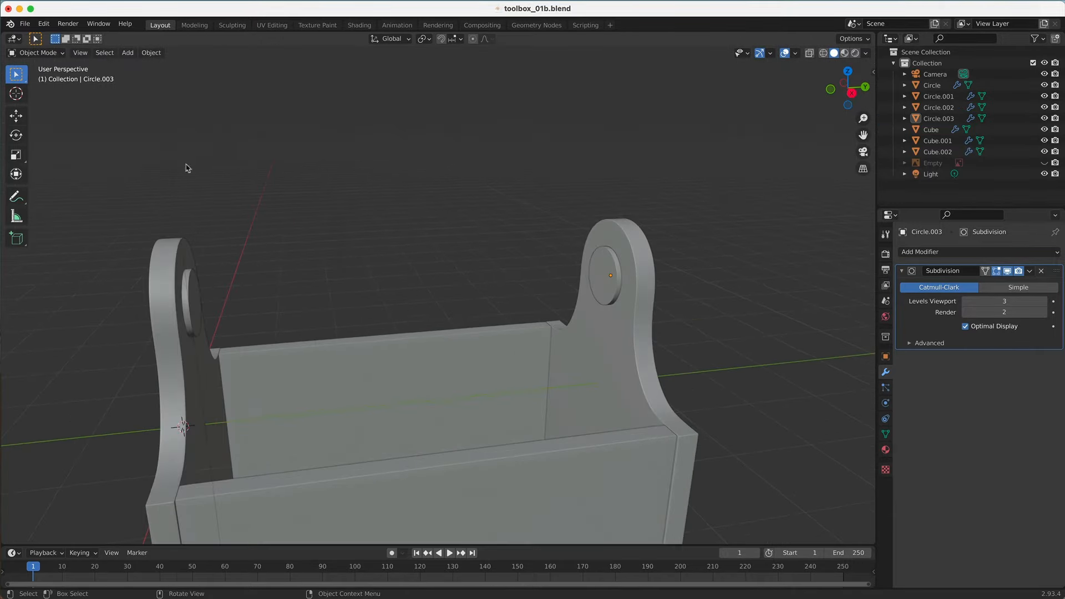
Add a new cylinder mesh, reduce its vertices to 26, and rotate it 90° about X.
left_click(134, 54)
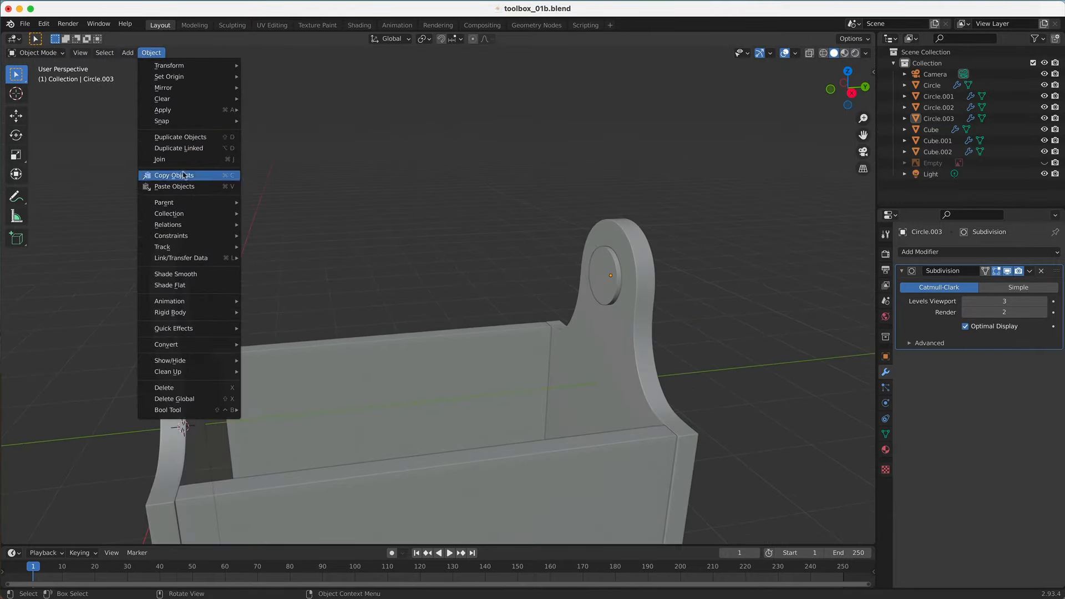
mouse_move(132, 81)
left_click(244, 121)
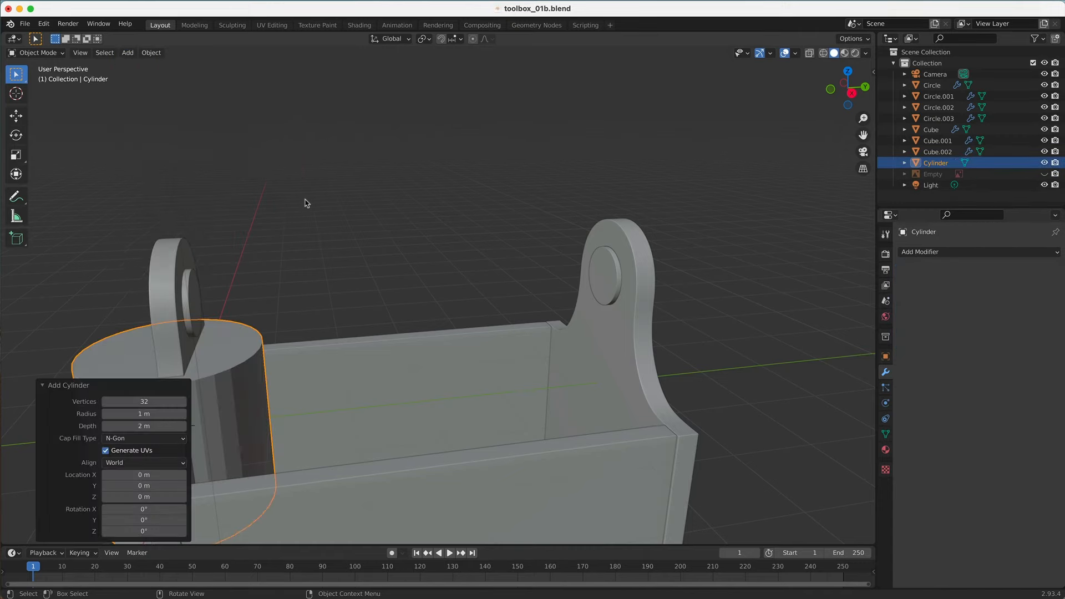
scroll(305, 200, "down", 3)
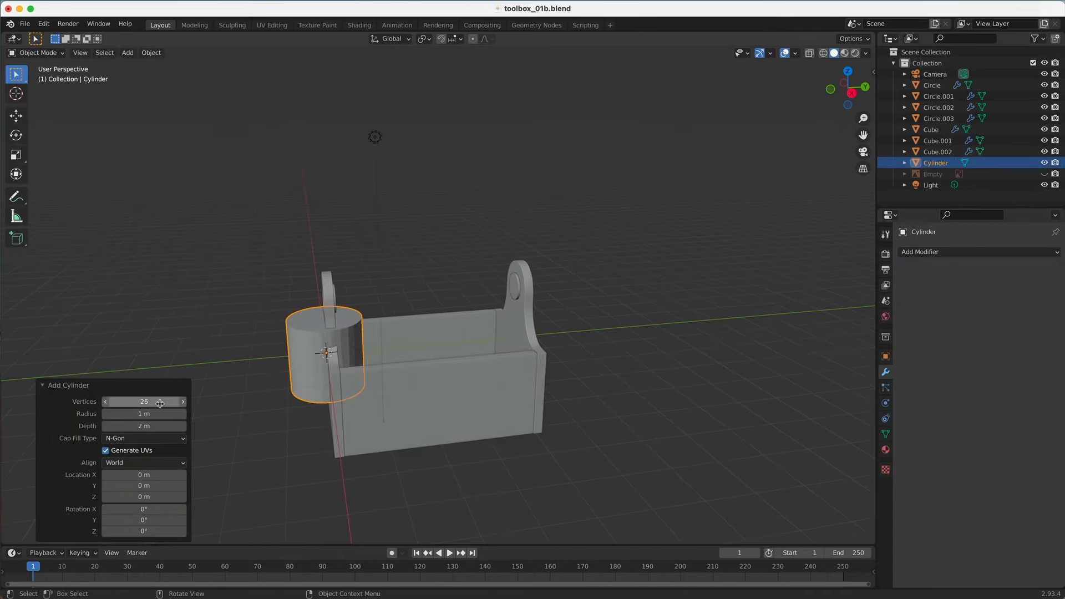
key("r")
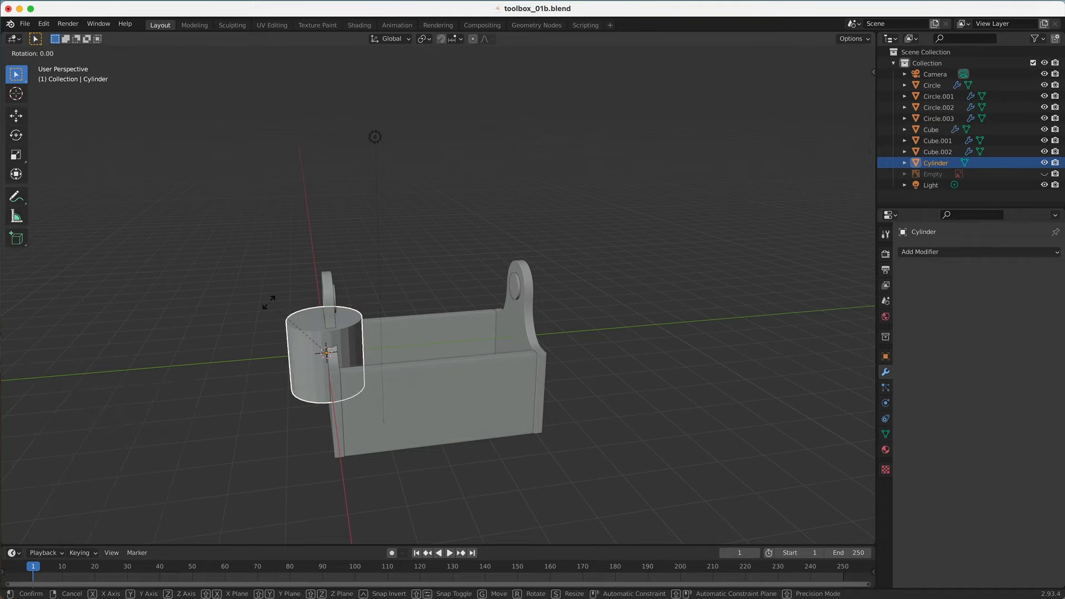
type("x90")
key("Return")
Scale the new cylinder to about 0.27 and, in front view, centre it on the end panel's handle hole.
key("s")
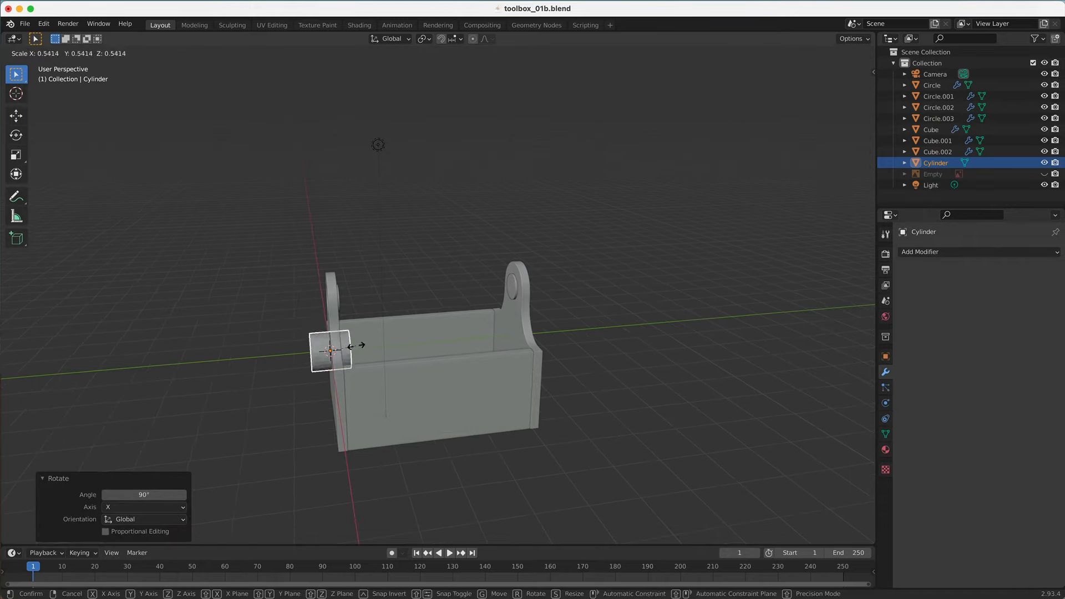
left_click(341, 355)
key("KP_1")
scroll(444, 360, "up", 4)
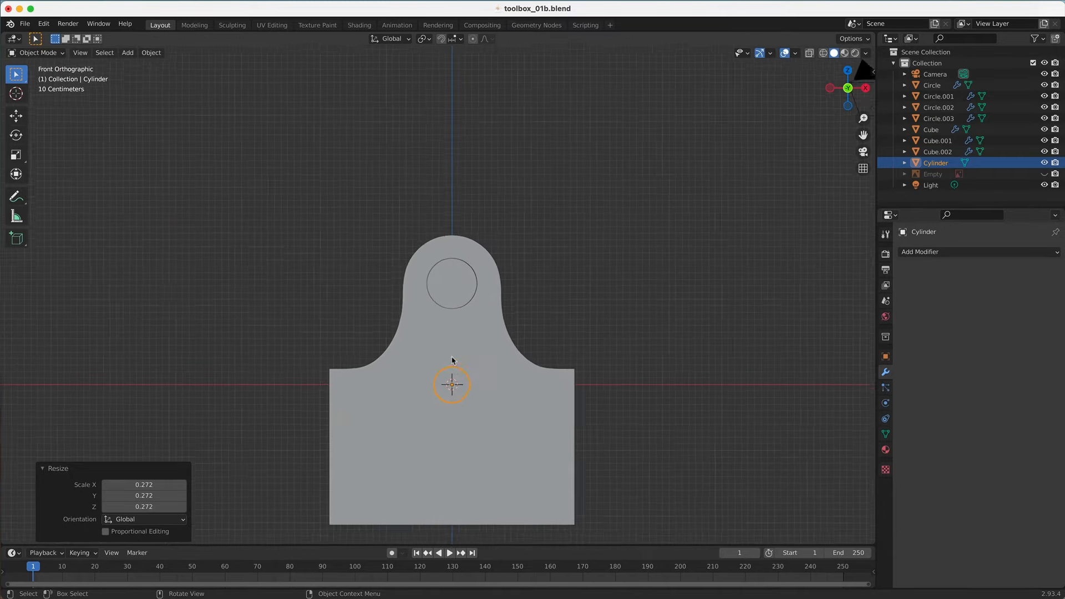
key("g")
left_click(450, 261)
scroll(451, 264, "up", 6)
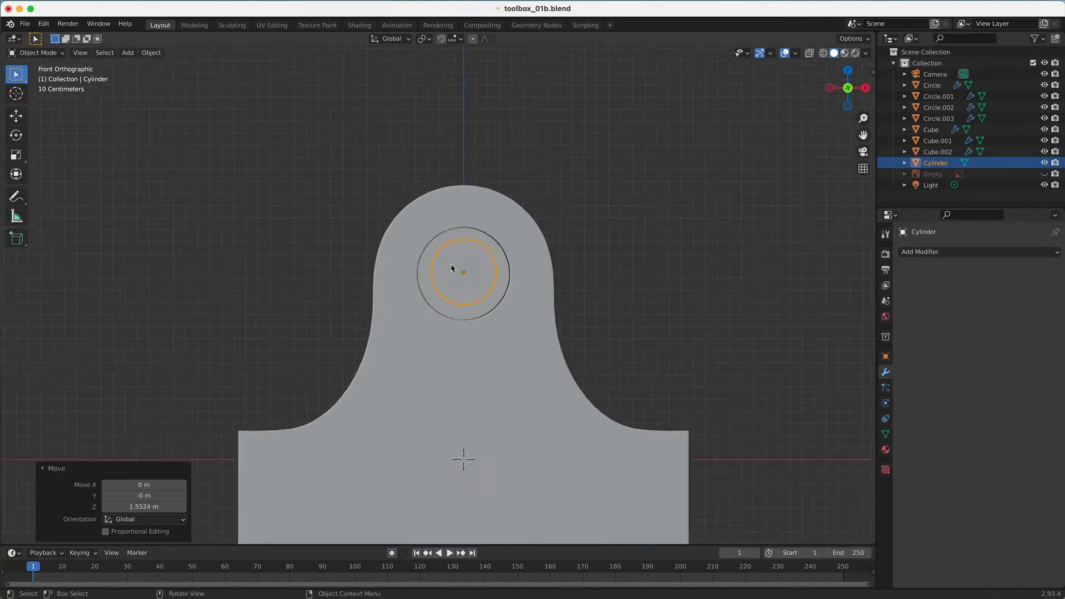
key("g")
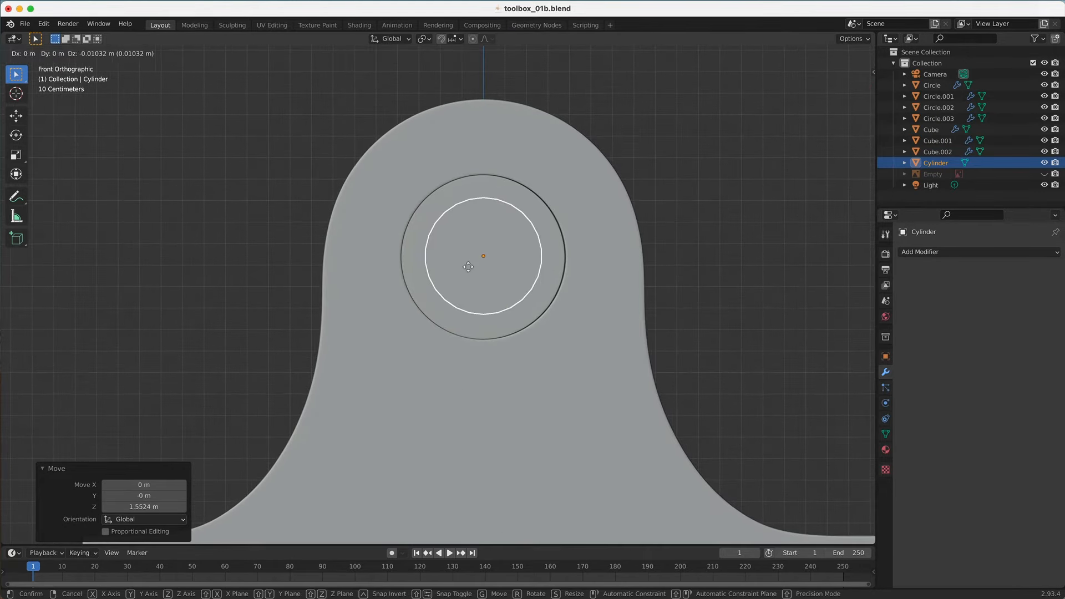
left_click(468, 268)
In edit mode, move the new cylinder's outer end face about 0.69 m outward along Y.
middle_click_drag(469, 268, 278, 278)
key("ctrl+Tab")
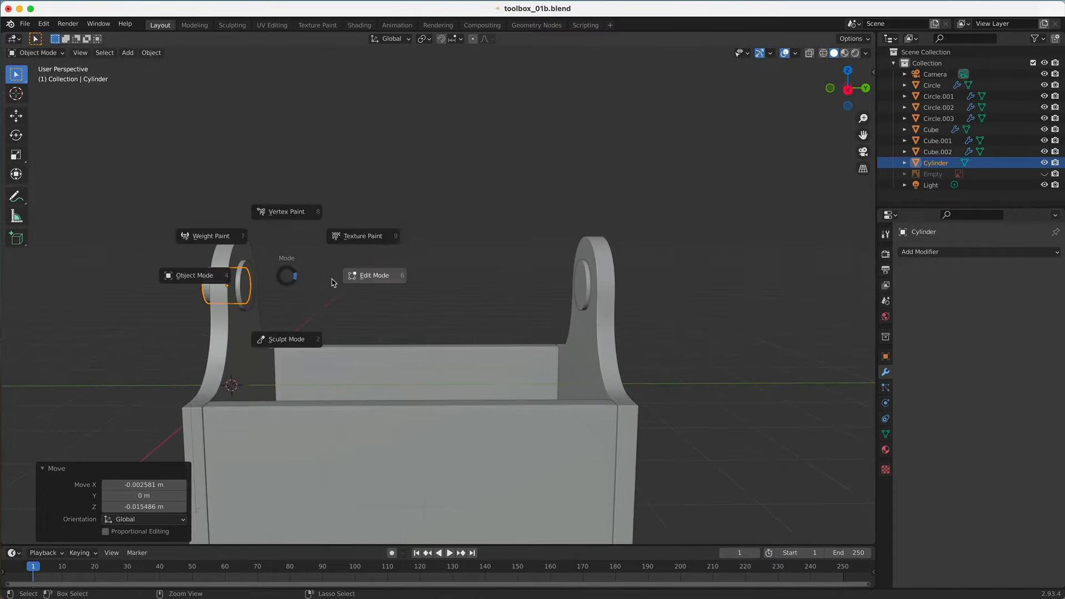
left_click(421, 280)
middle_click_drag(205, 280, 234, 294)
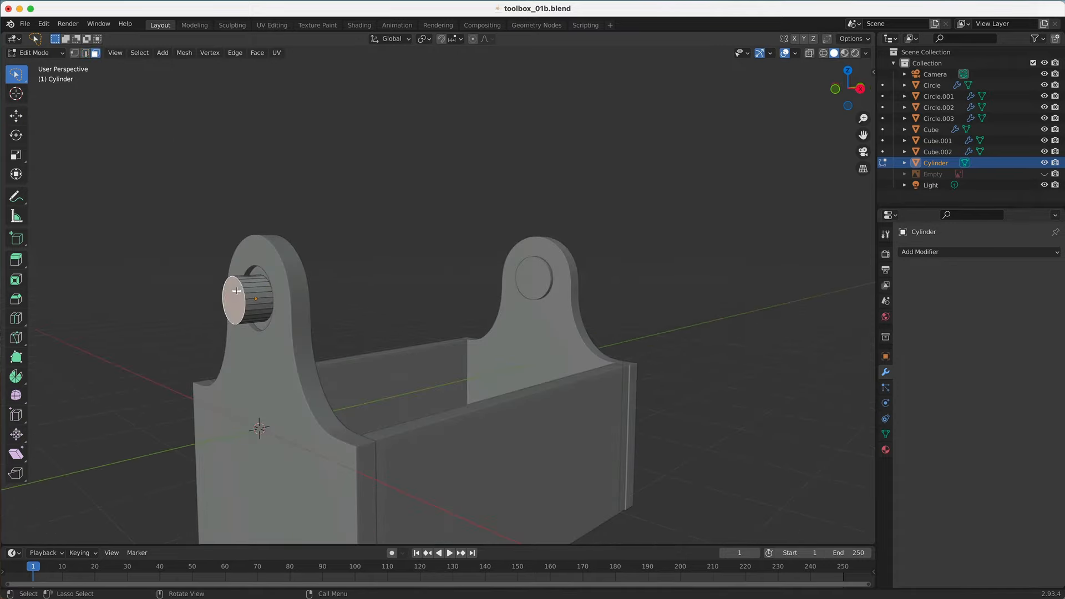
key("g")
key("y")
left_click(189, 298)
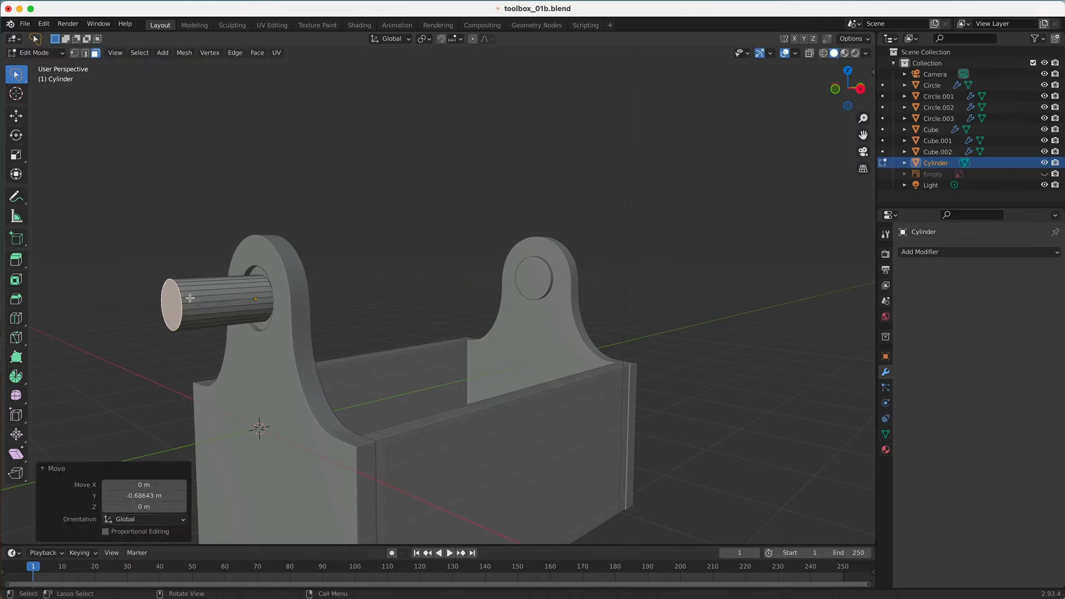
Select the whole linked cylinder mesh, move it along Y to the inside of the front end panel, and scale it down slightly.
key("ctrl+l")
key("g")
key("y")
left_click(274, 287)
middle_click_drag(274, 287, 322, 284)
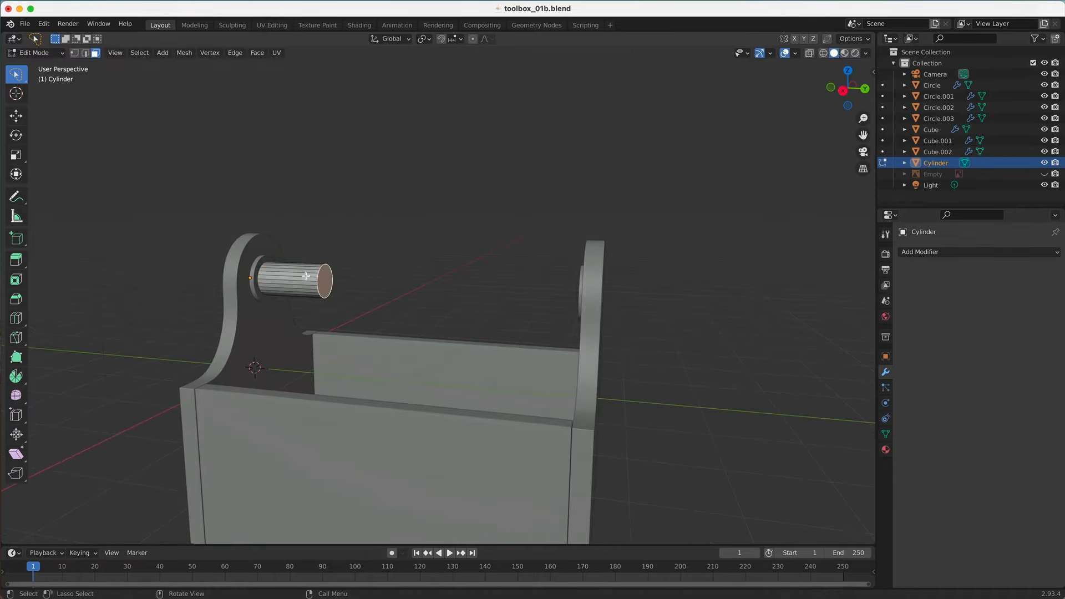
key("l")
key("s")
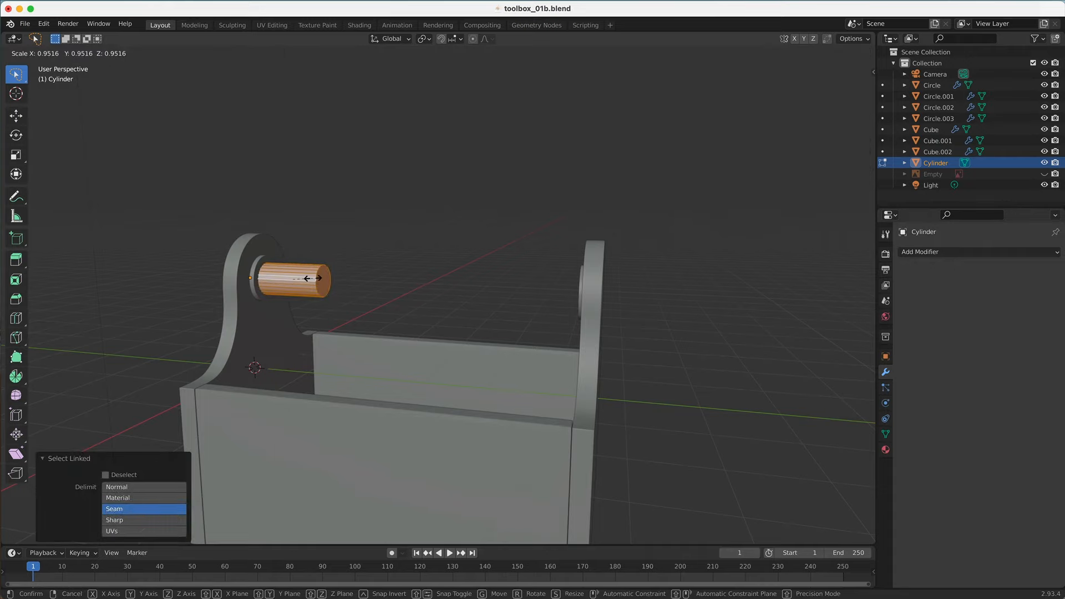
left_click(313, 279)
Extend the bar's inner end face about 4.07 m along Y to the opposite plug, and return to object mode.
left_click(322, 278)
key("g")
key("y")
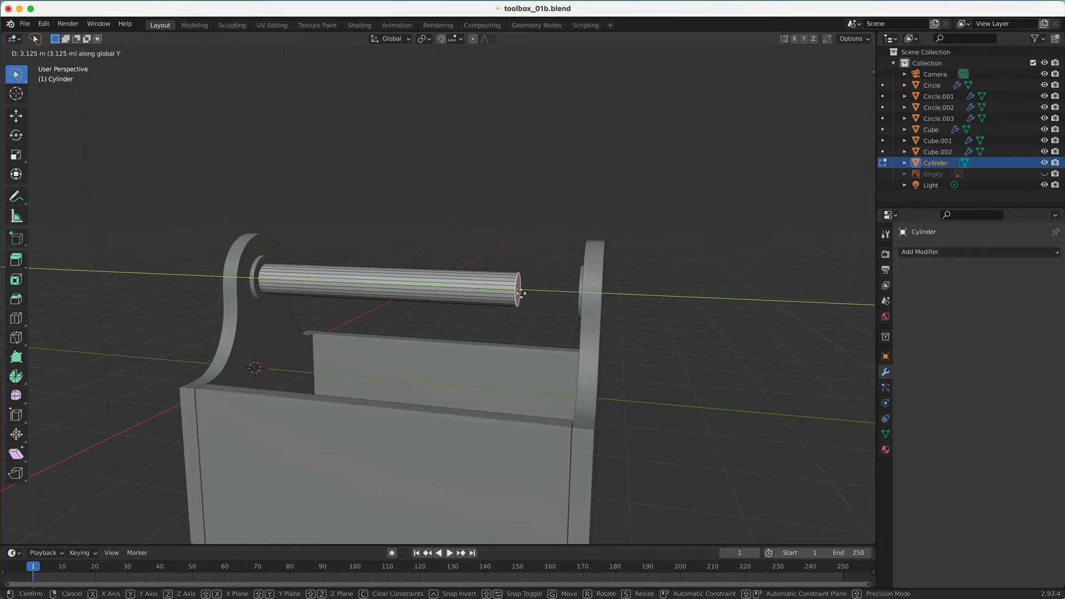
left_click(575, 296)
middle_click_drag(575, 295, 503, 332)
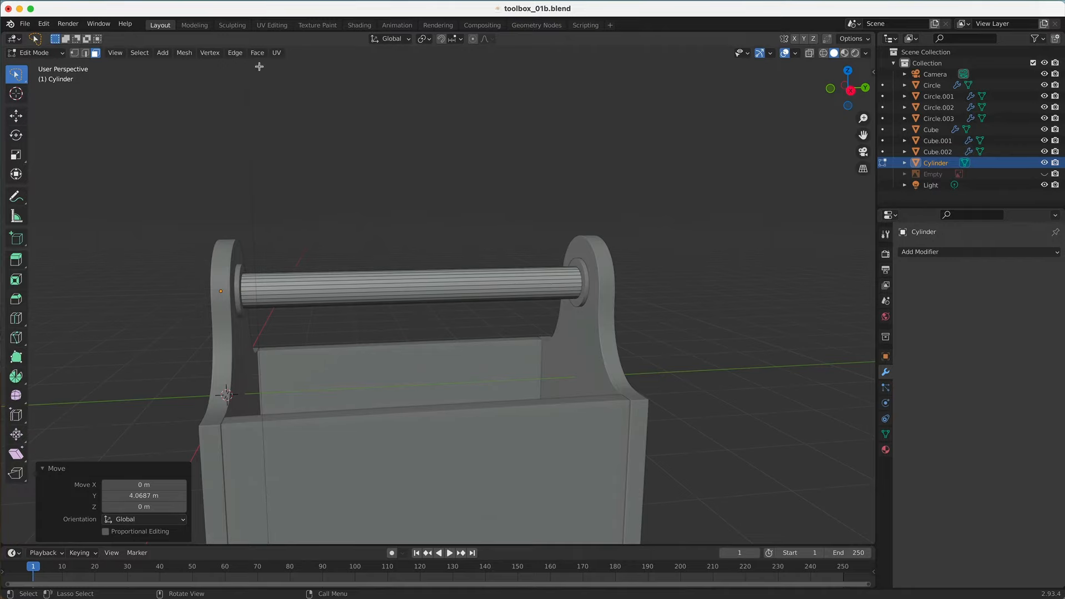
left_click(28, 54)
left_click(60, 66)
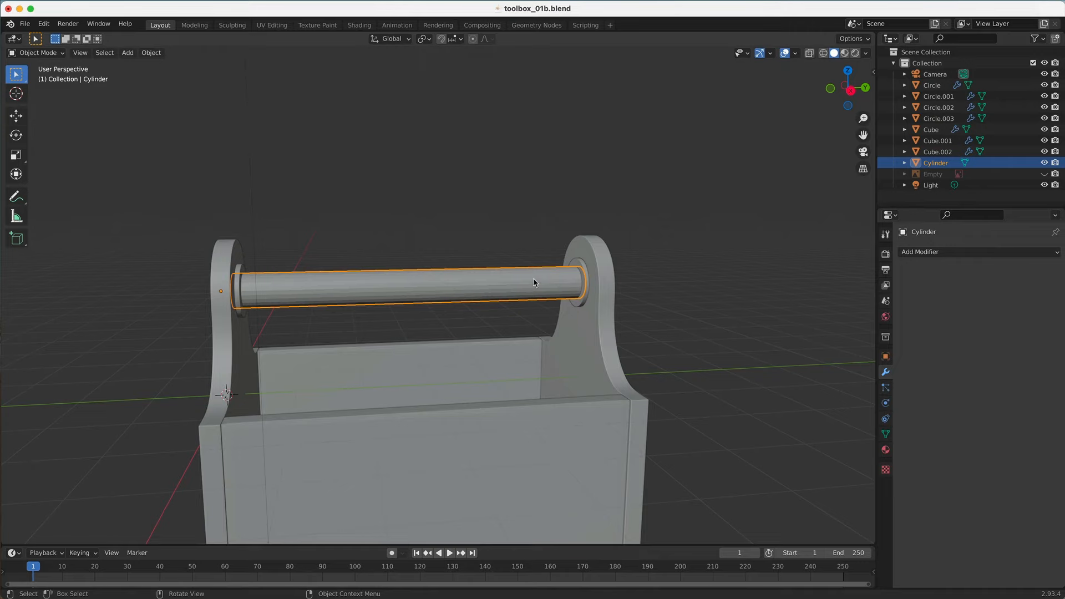
Move the handle bar about 5.73 m along negative Y, clear of the toolbox, and add a Subdivision modifier.
key("g")
key("y")
left_click(107, 284)
middle_click_drag(107, 284, 560, 293, "shift")
left_click(920, 252)
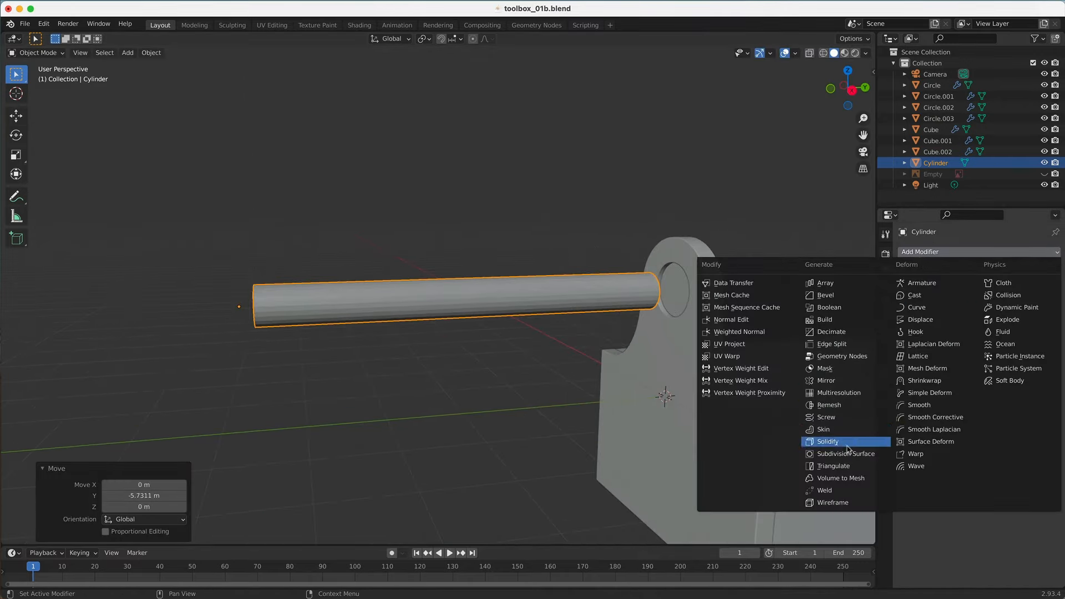
left_click(814, 439)
In edit mode, add a loop cut around the handle bar and slide it close to the end farthest from the toolbox.
key("ctrl+Tab")
left_click(366, 293)
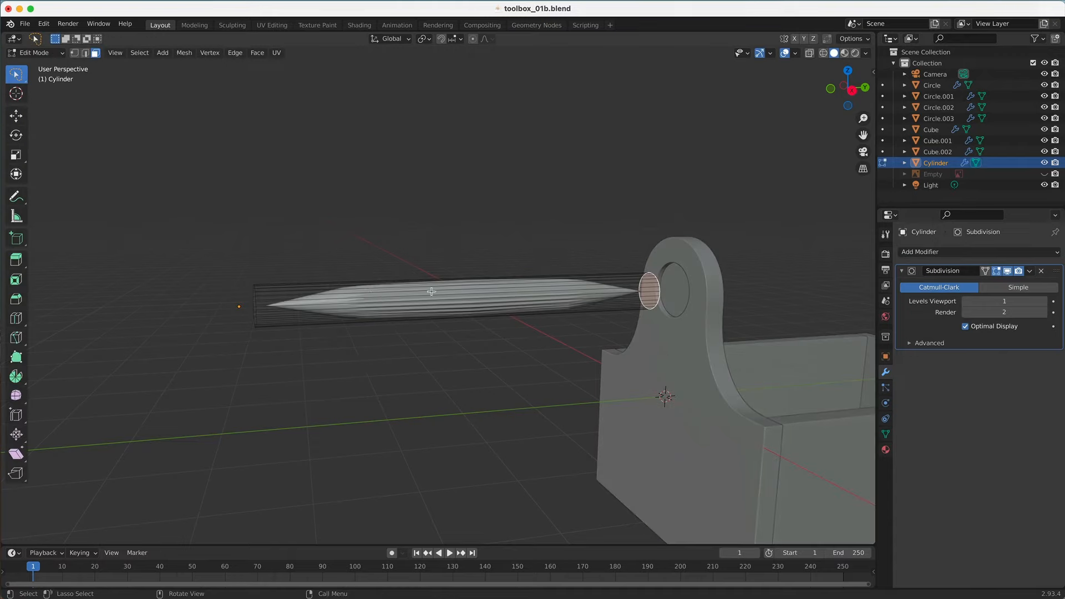
key("ctrl+r")
left_click(364, 296)
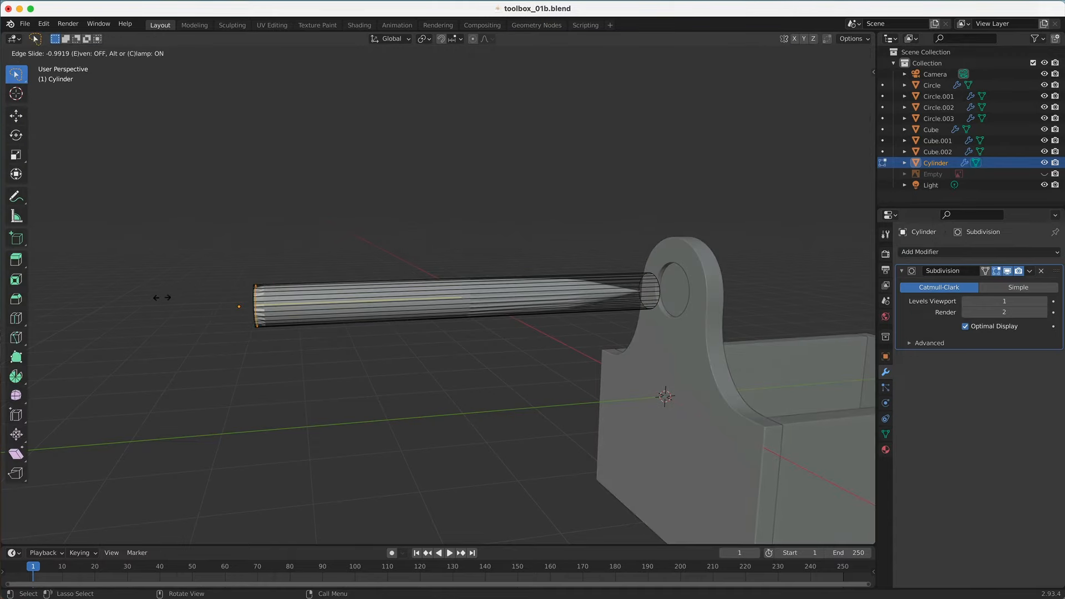
left_click(161, 298)
left_click(278, 296)
key("g")
key("g")
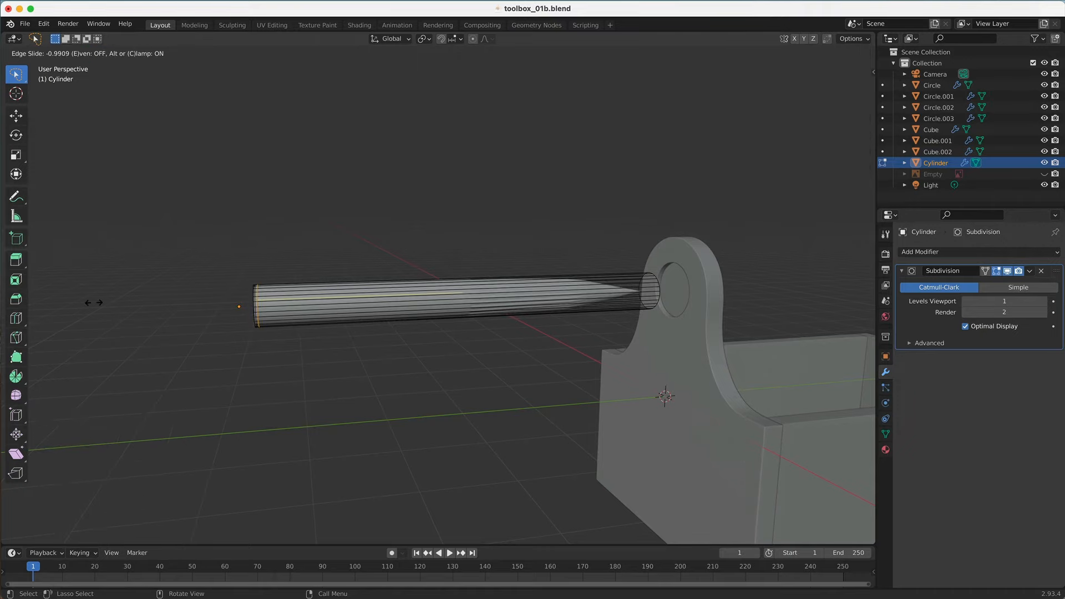
left_click(93, 302)
Add a loop cut around the bar and slide it to the end near the toolbox, with a factor of 0.992.
left_click(364, 302)
key("3")
left_click(365, 301)
left_click(469, 300)
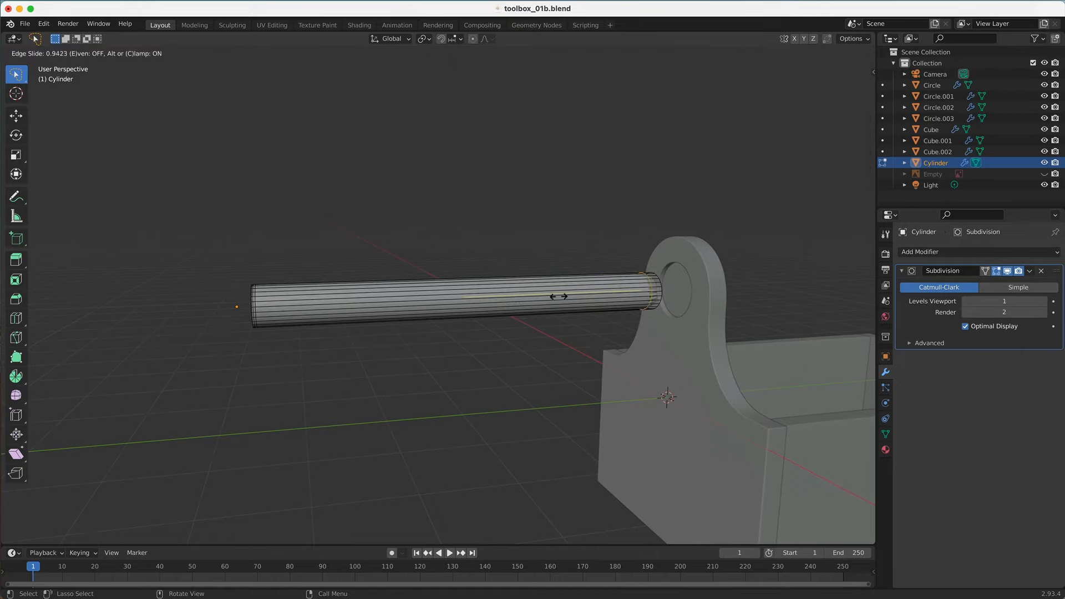
left_click(558, 292)
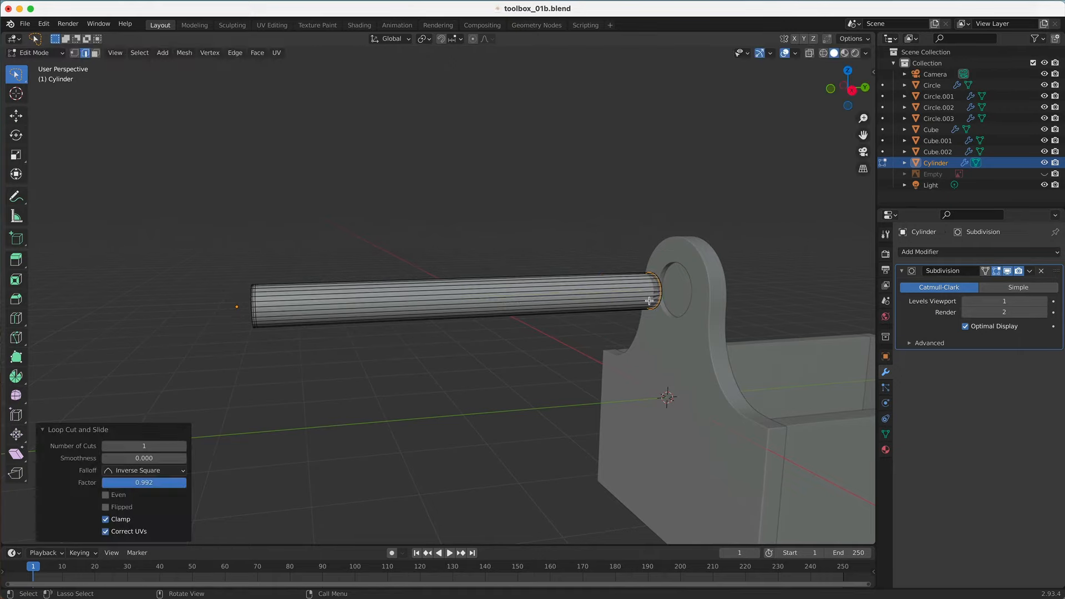
Add another loop cut around the handle bar and slide it tightly toward the end beside the end panel.
scroll(577, 302, "up", 6)
middle_click_drag(600, 313, 584, 315)
middle_click_drag(505, 296, 716, 278, "shift")
key("3")
key("ctrl+r")
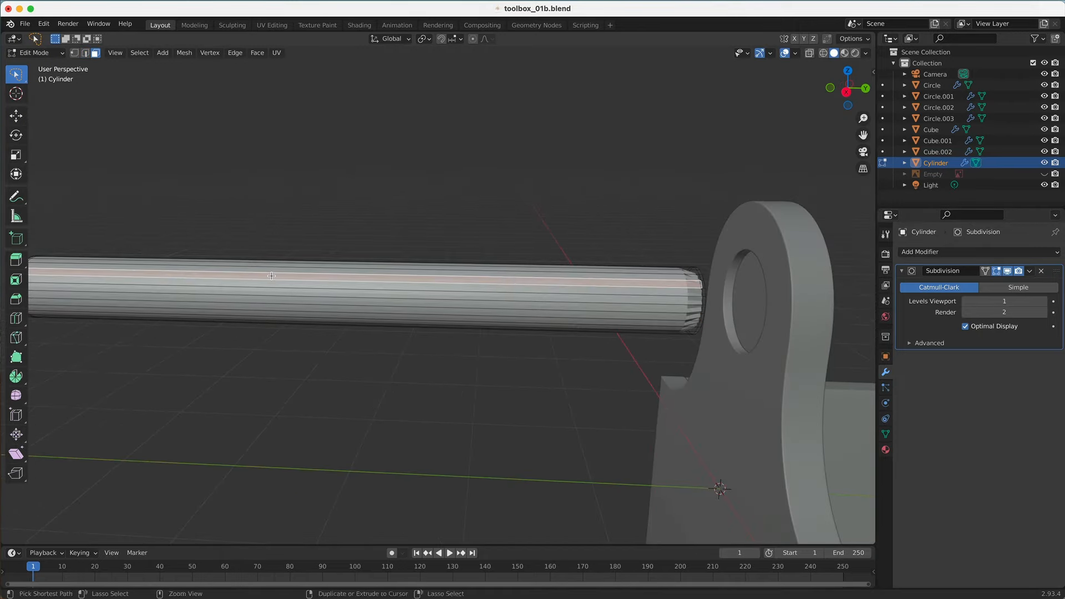
left_click(272, 276)
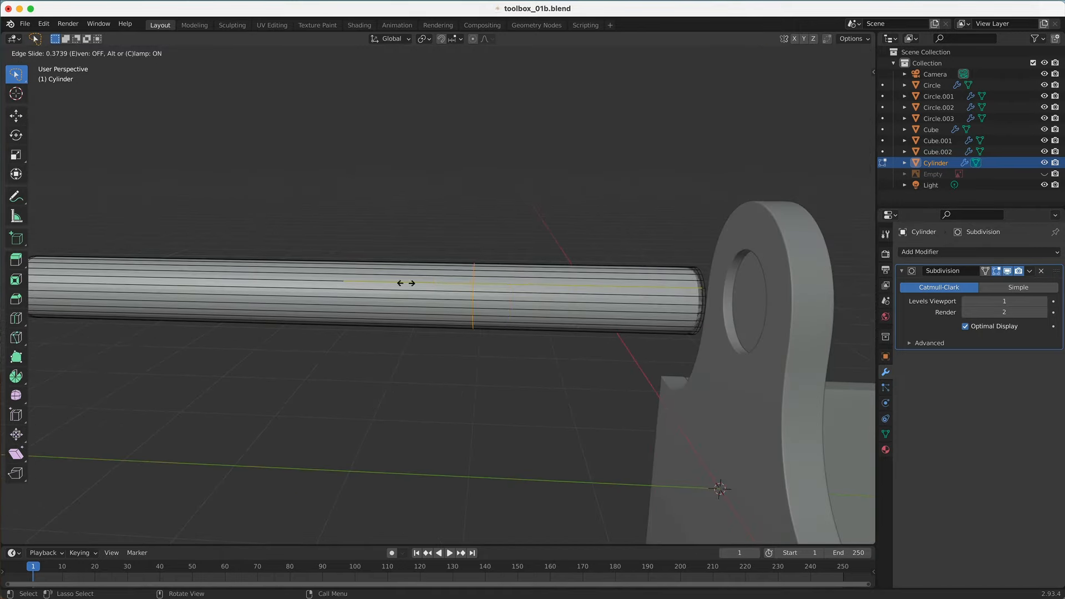
left_click(611, 283)
scroll(612, 236, "down", 4)
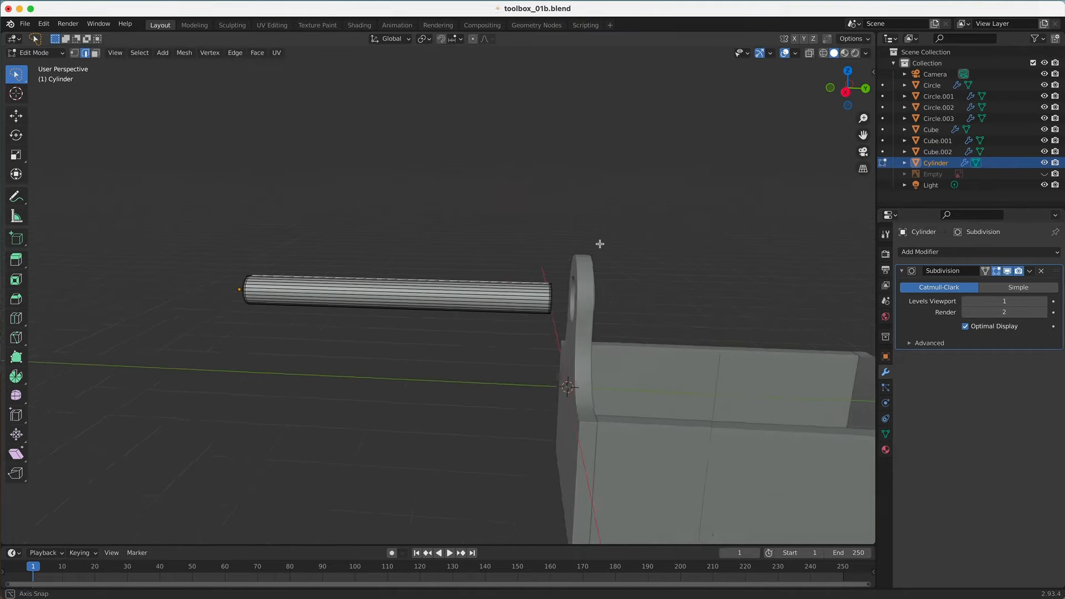
Set the handle bar's Subdivision viewport level to 4 and return to Object Mode.
middle_click_drag(610, 240, 521, 269)
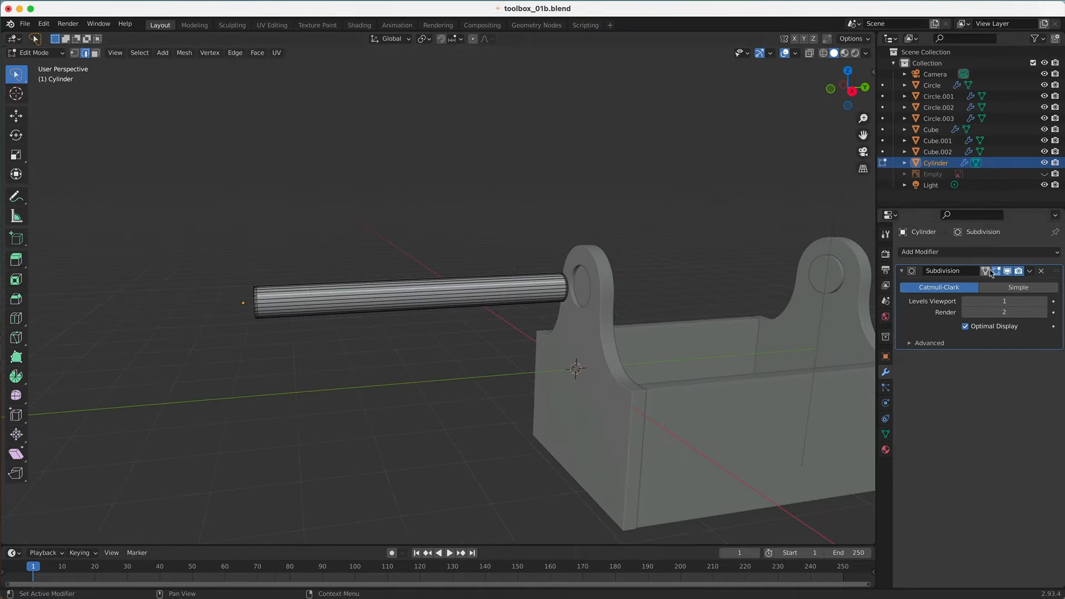
left_click(1043, 301)
left_click(1044, 301)
left_click(1044, 301)
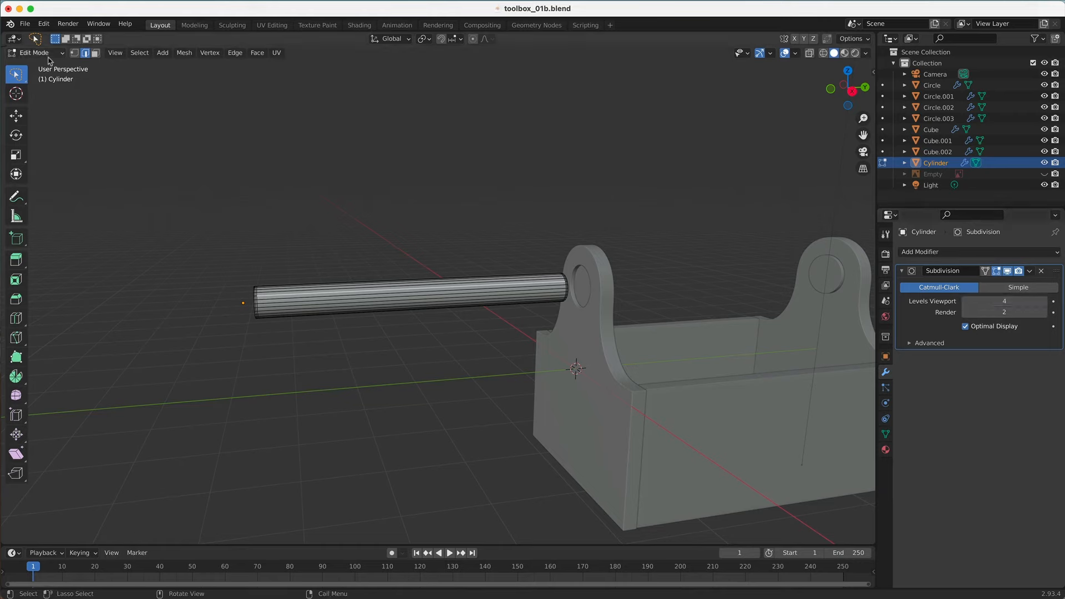
left_click(36, 53)
left_click(40, 66)
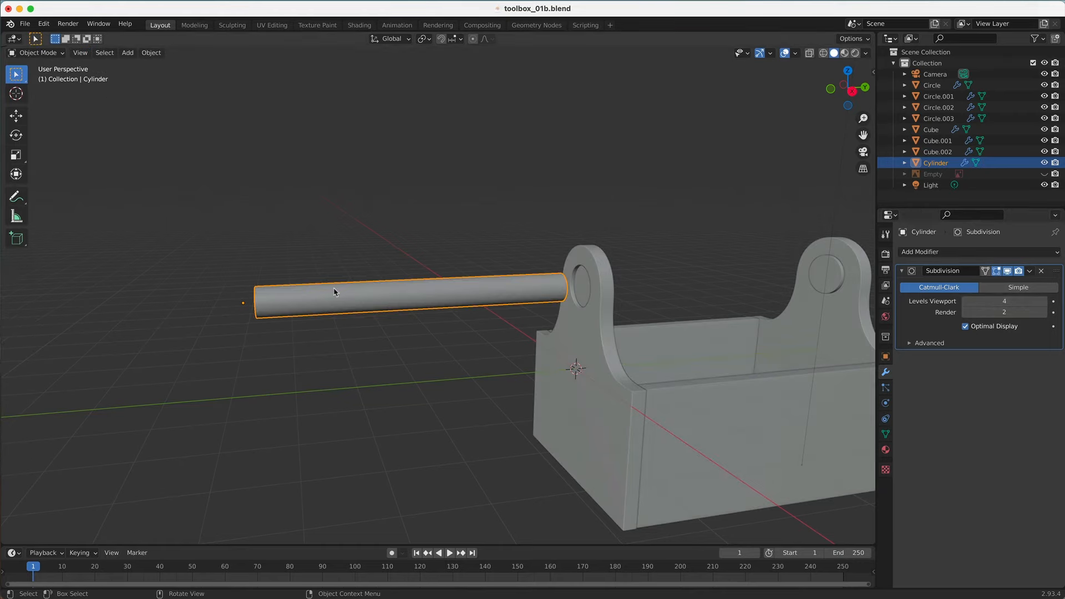
Set the handle bar's origin to its geometry and move it about 5.68 m along Y, back between the end panels.
left_click(151, 53)
mouse_move(189, 77)
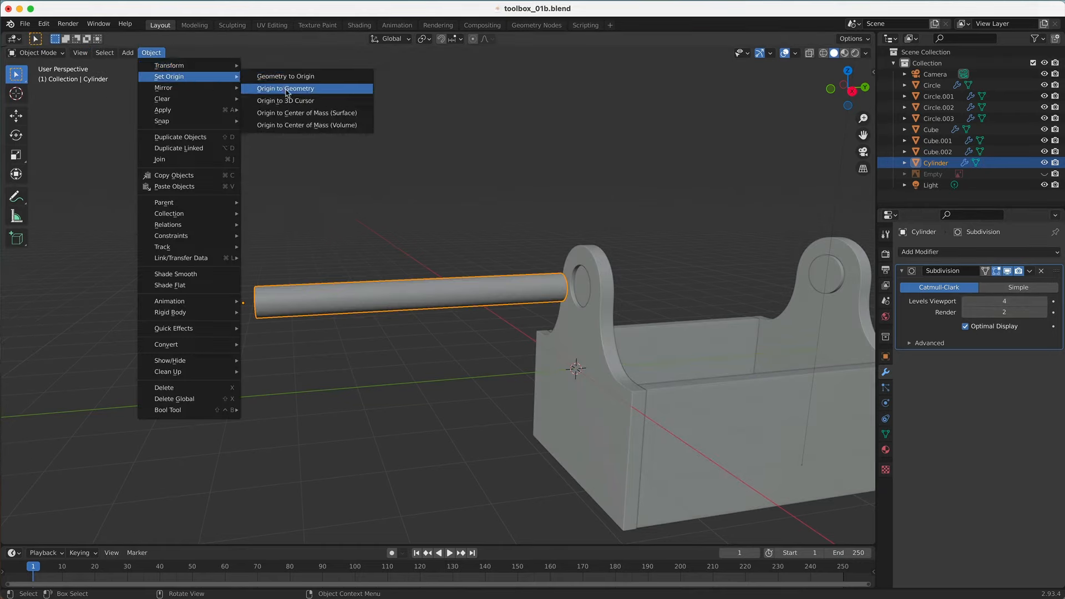
left_click(286, 89)
key("g")
key("y")
left_click(650, 268)
In the right orthographic view, stretch the handle bar along Y by about 1.036 and centre it between the two end panels.
key("KP_3")
middle_click_drag(673, 240, 451, 250, "shift")
key("s")
key("y")
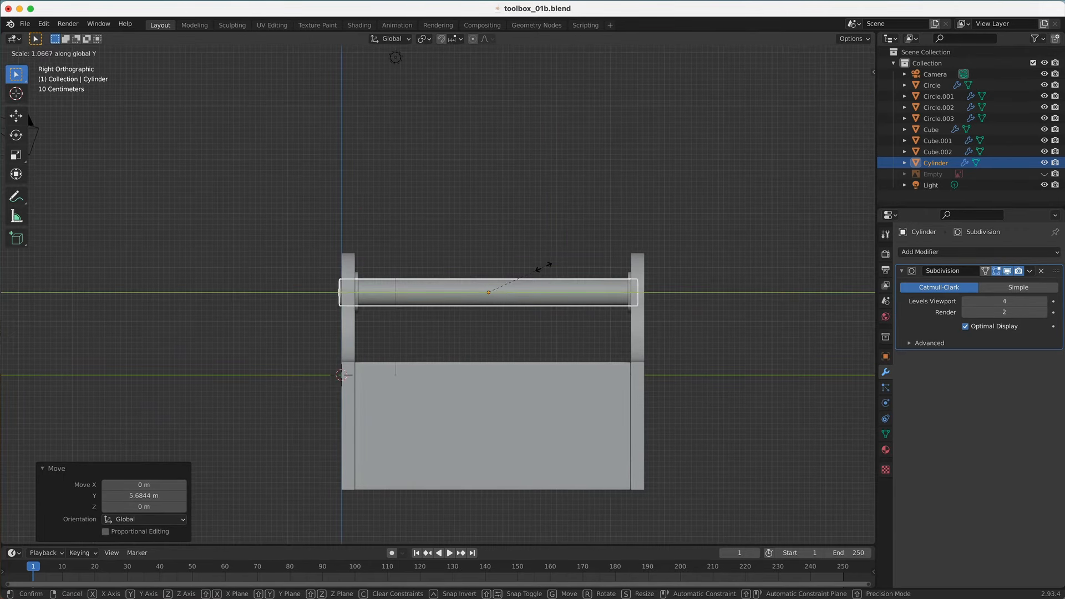
left_click(533, 270)
key("g")
key("y")
left_click(537, 270)
key("g")
key("y")
left_click(534, 268)
key("g")
key("y")
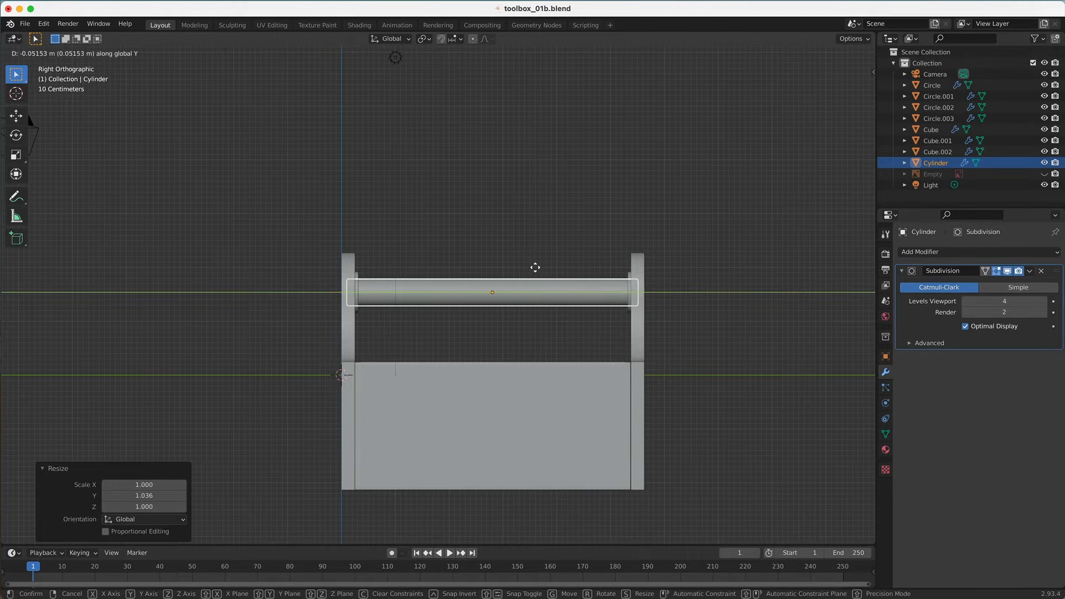
left_click(535, 267)
Apply the Mirror modifier on both end panels.
left_click(488, 236)
middle_click_drag(357, 267, 593, 131)
left_click(785, 53)
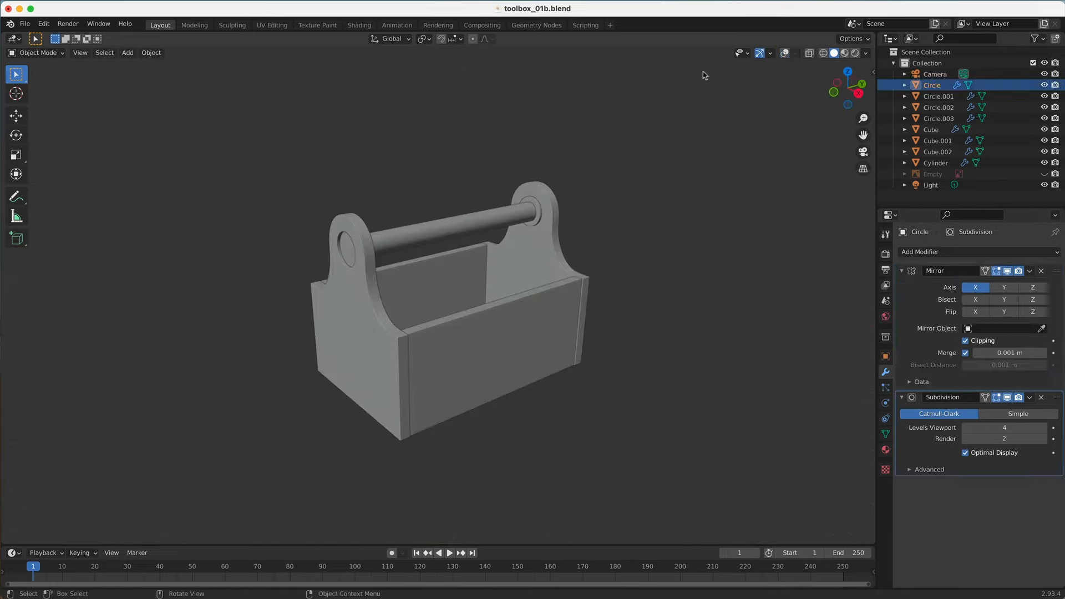
left_click(784, 53)
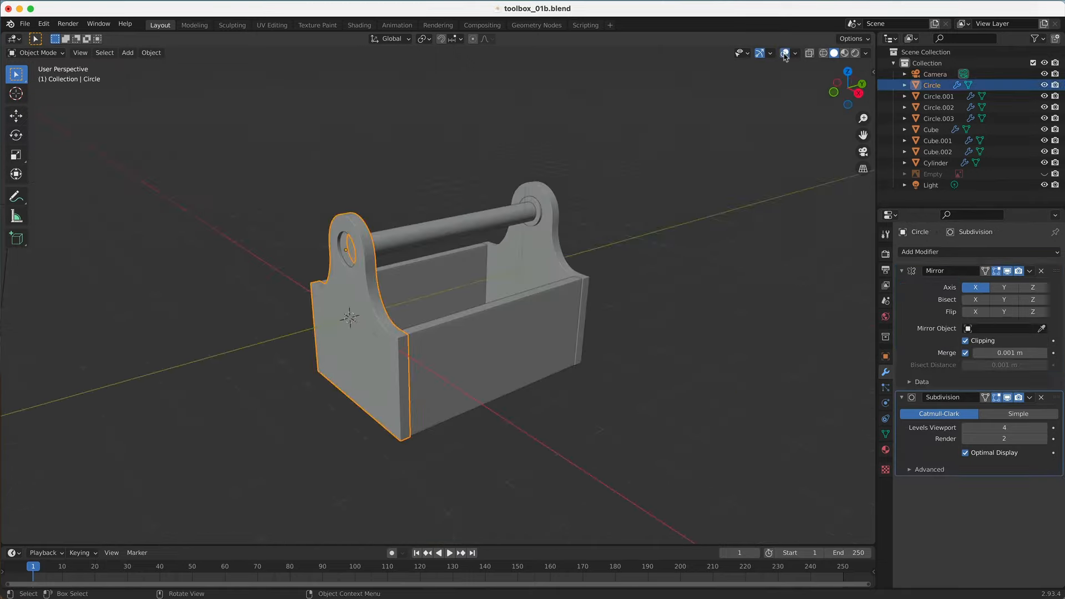
left_click(1030, 271)
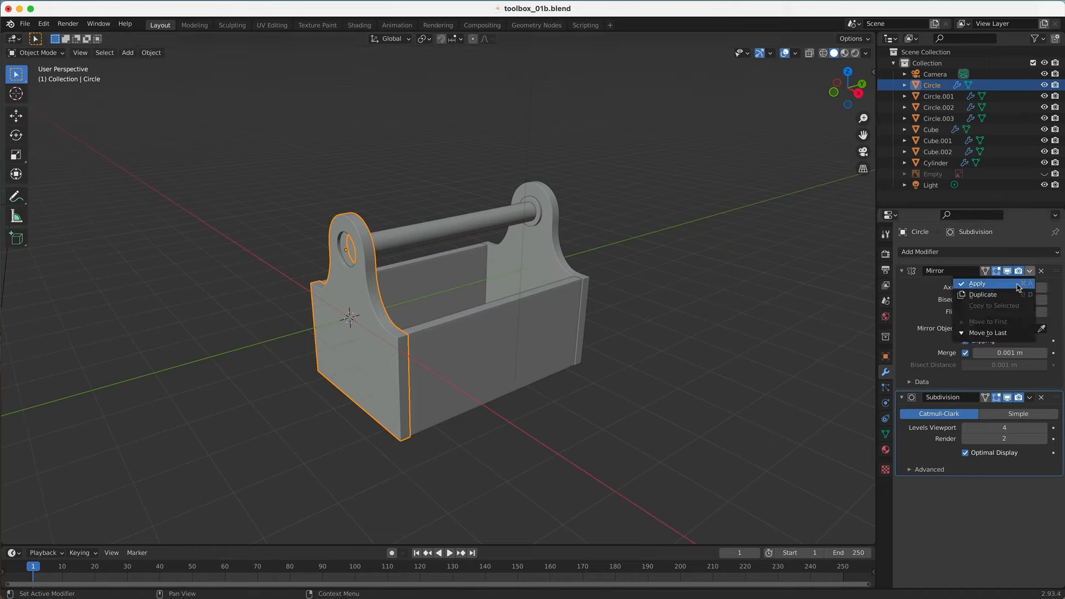
left_click(1019, 284)
left_click(562, 255)
left_click(1031, 272)
left_click(1019, 283)
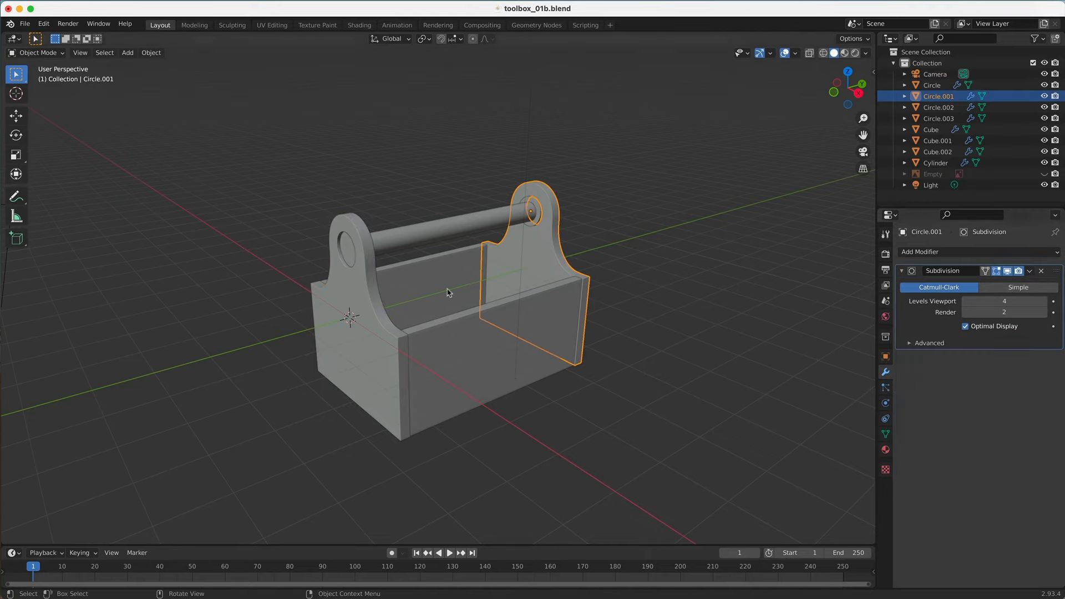
Apply the Subdivision modifier on both end panels.
left_click(363, 266)
left_click(1030, 272)
left_click(1020, 283)
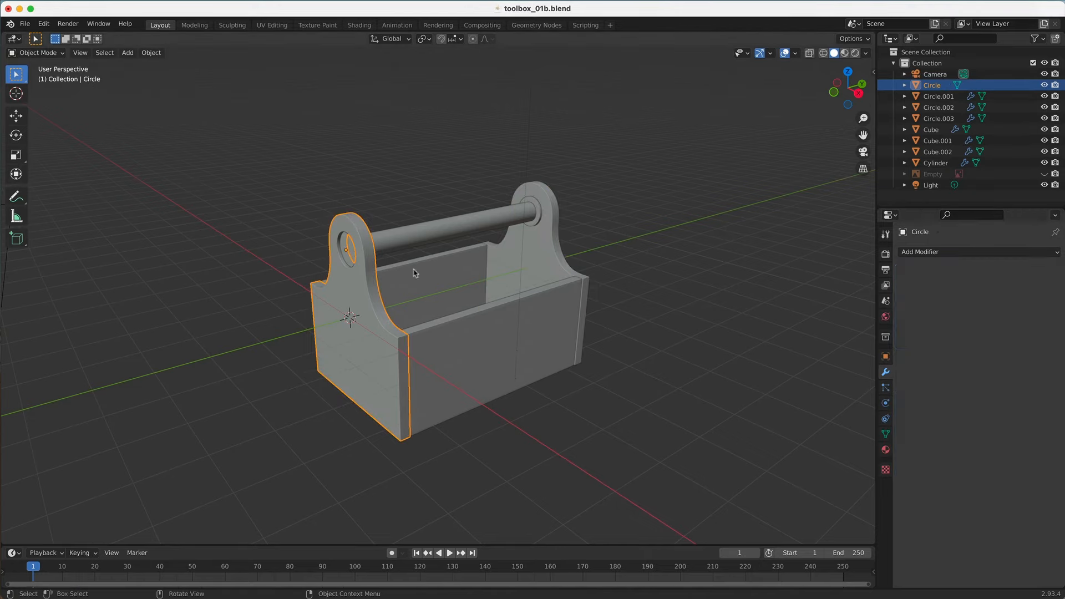
left_click(531, 257)
left_click(1030, 272)
left_click(1020, 283)
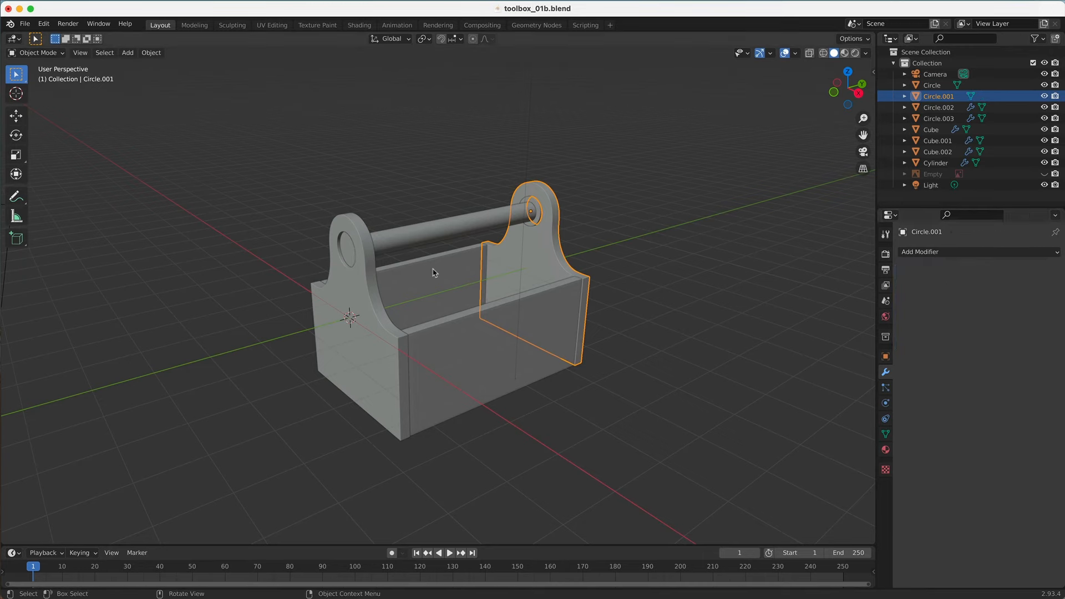
Apply the Subdivision modifier on the back side board and on the bottom board.
left_click(434, 273)
left_click(1030, 271)
left_click(1019, 283)
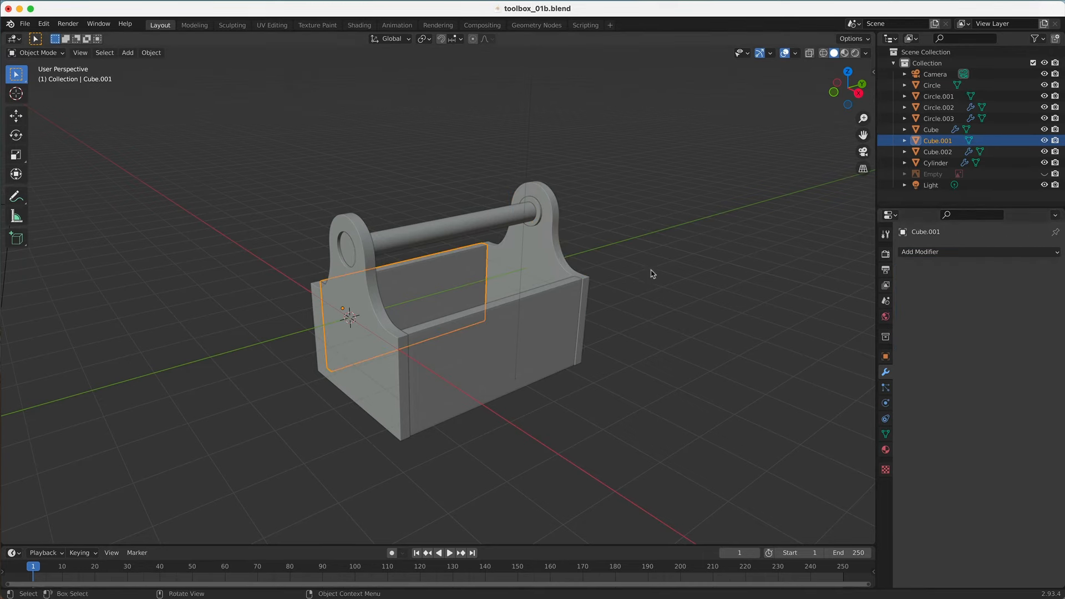
middle_click_drag(649, 278, 488, 305)
left_click(488, 310)
left_click(1030, 271)
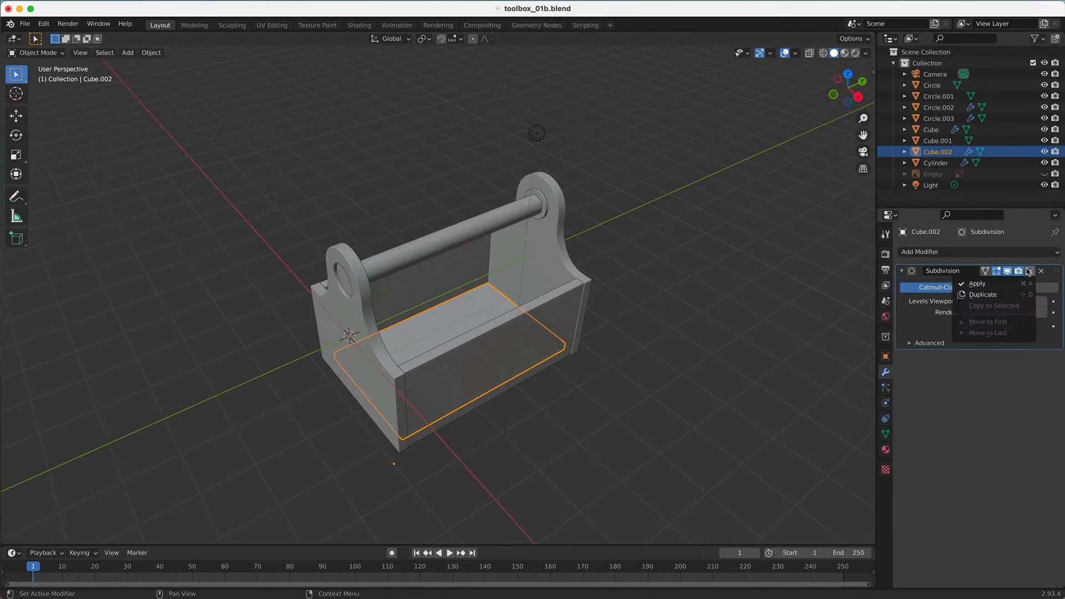
key("ctrl+a")
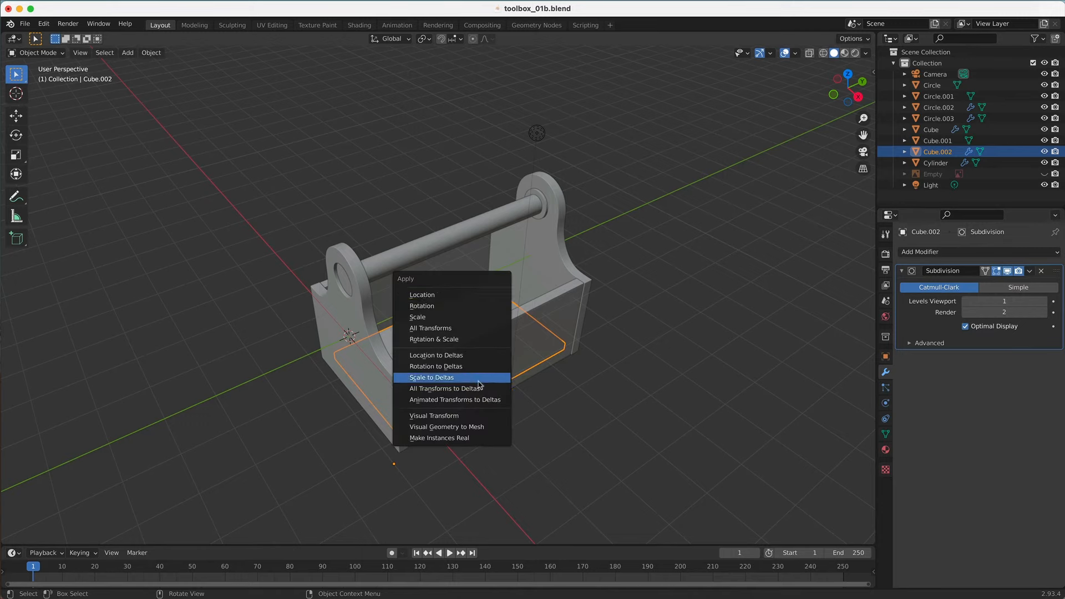
left_click(1029, 271)
left_click(1014, 283)
Apply the Subdivision modifier on the front side board.
left_click(547, 338)
left_click(1029, 271)
left_click(1015, 283)
left_click(492, 264)
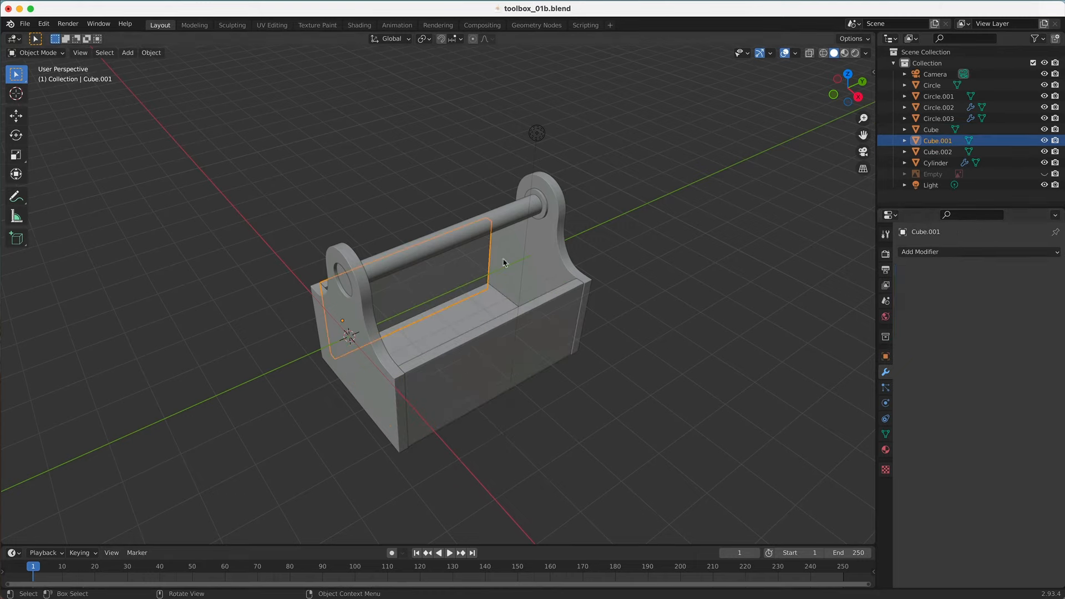
left_click(579, 270)
Apply the Subdivision modifier on the handle bar and on both round plugs in the end-panel holes.
left_click(344, 276)
left_click(1029, 271)
left_click(1015, 284)
left_click(383, 272)
left_click(1030, 271)
left_click(1015, 283)
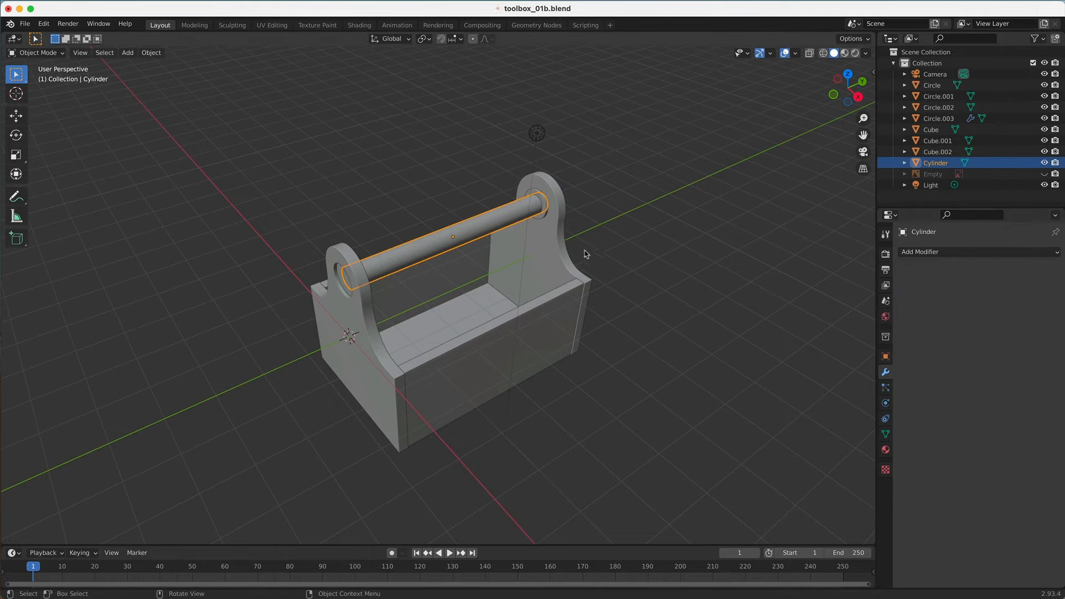
left_click(541, 219)
left_click(1030, 272)
left_click(1015, 283)
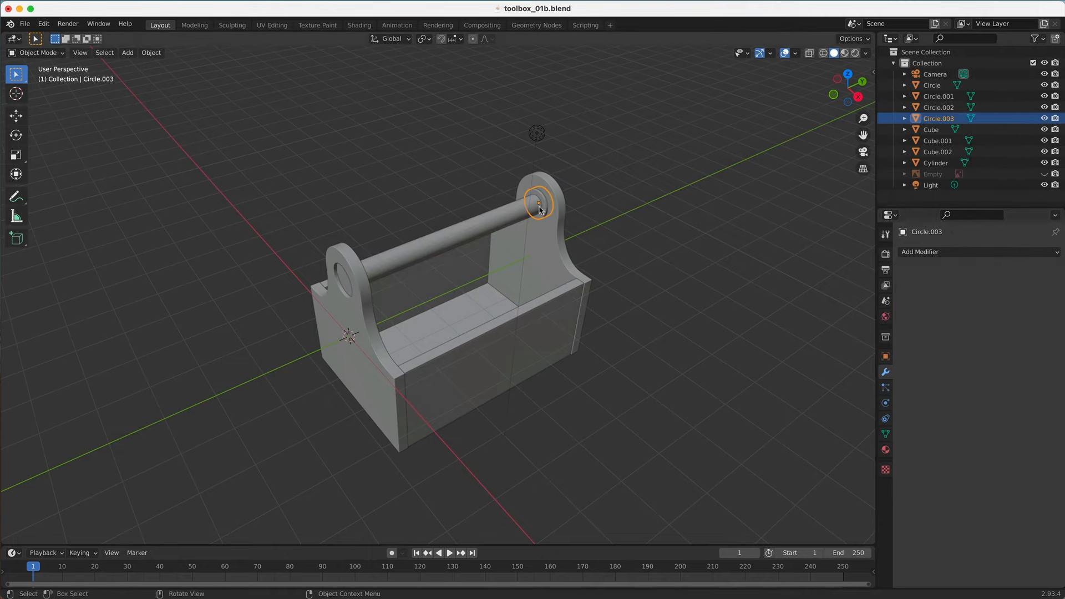
Check the toolbox parts for remaining modifiers and inspect the model with the viewport overlays hidden.
left_click(520, 213)
left_click(563, 210)
left_click(481, 305)
middle_click_drag(804, 236, 753, 221)
left_click(784, 54)
middle_click_drag(646, 181, 696, 193)
Show the viewport overlays again and create a new material named Red on the near end panel.
left_click(373, 299)
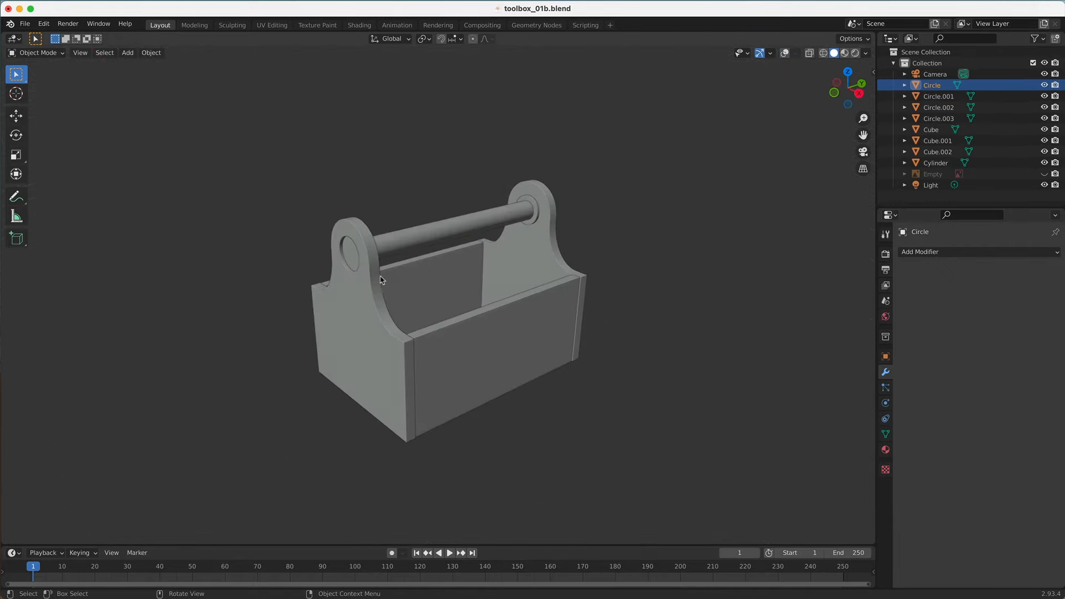
left_click(785, 53)
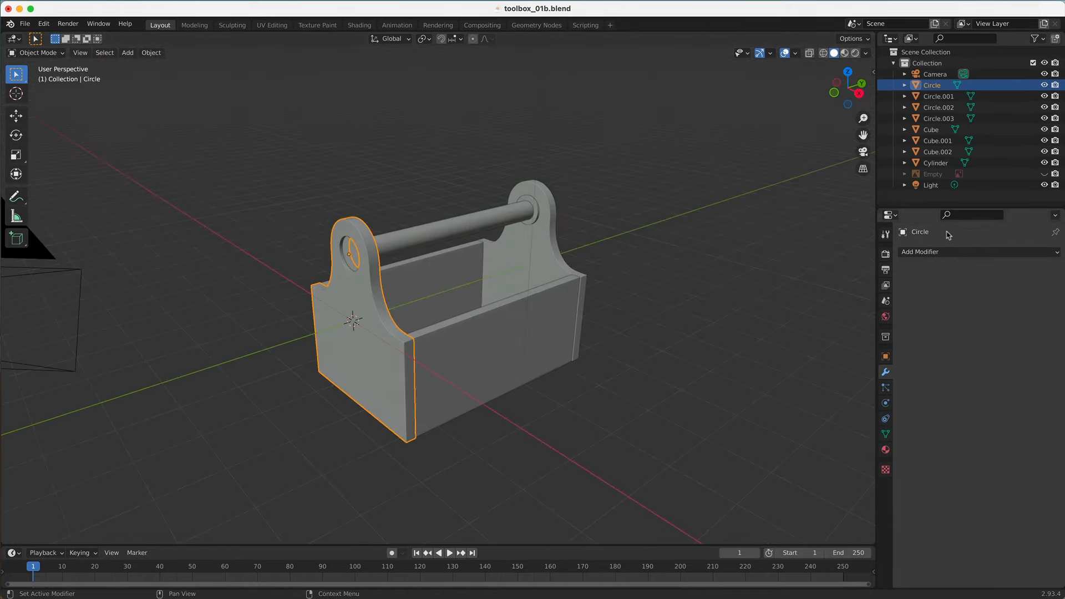
left_click(885, 449)
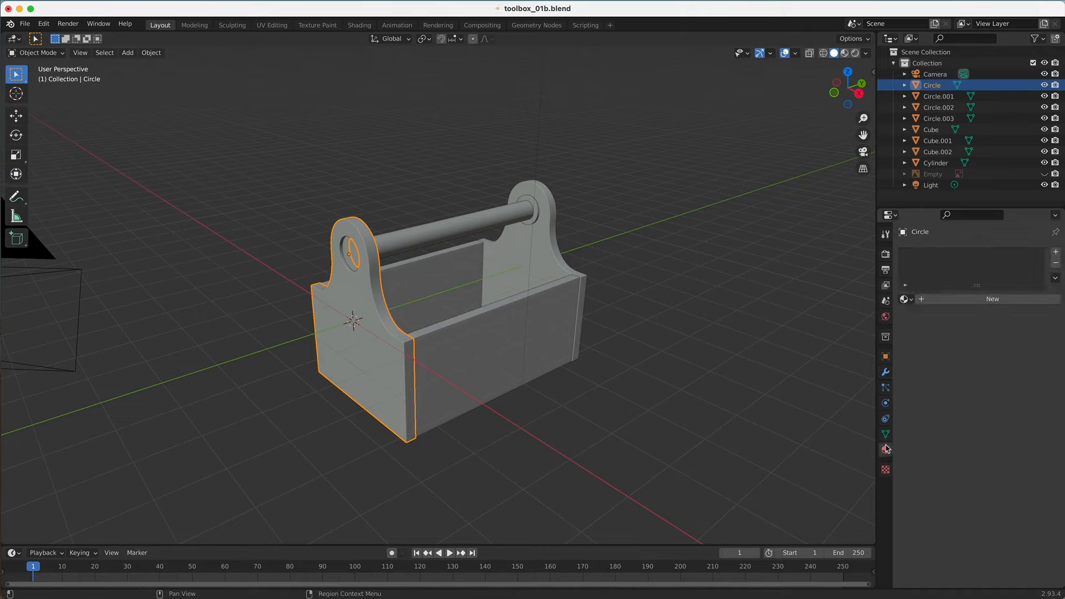
left_click(923, 301)
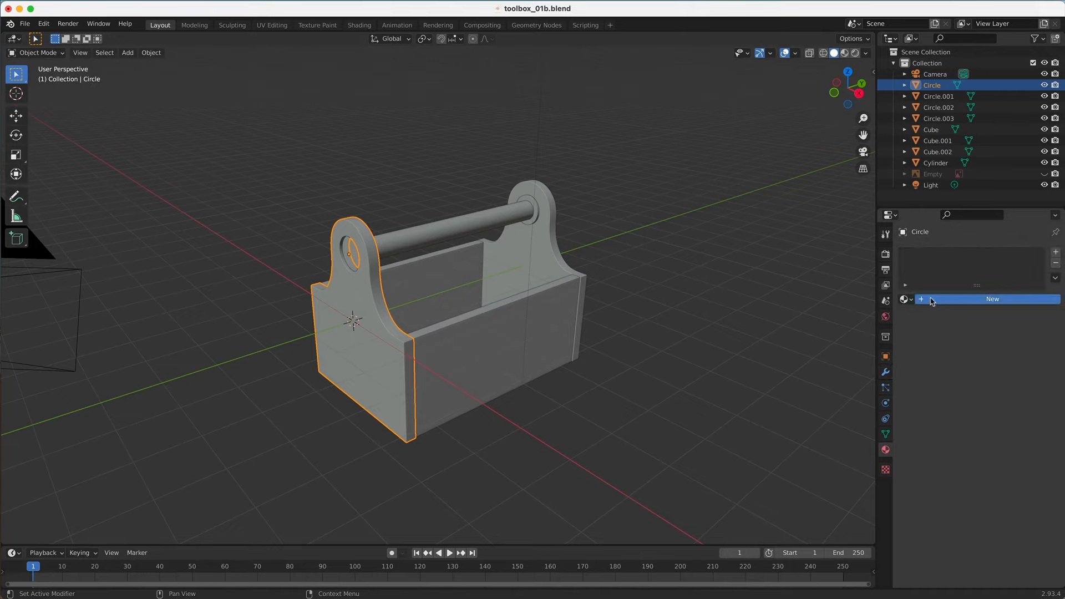
left_click(963, 299)
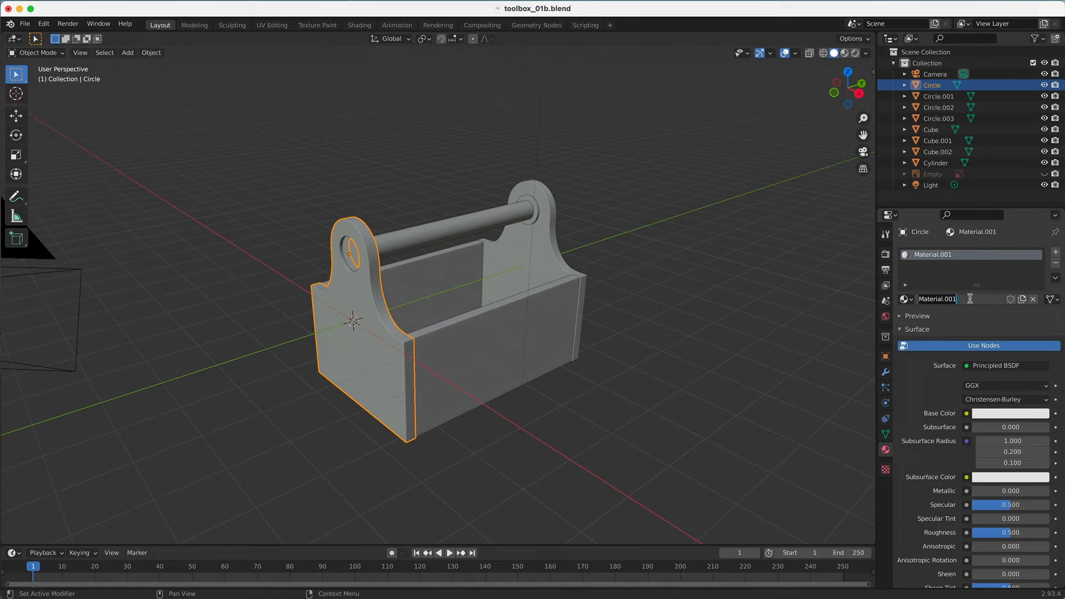
type("Red")
key("Return")
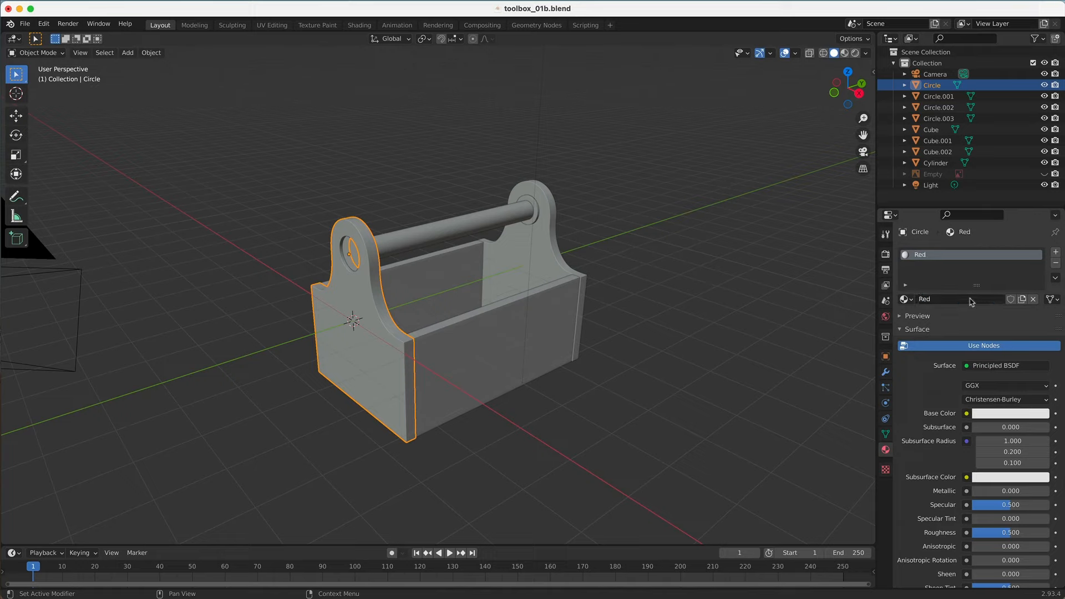
Set the Red material's base color to a slightly darkened red, hue about 0.011 and saturation 0.98, and switch to rendered viewport shading.
left_click(990, 414)
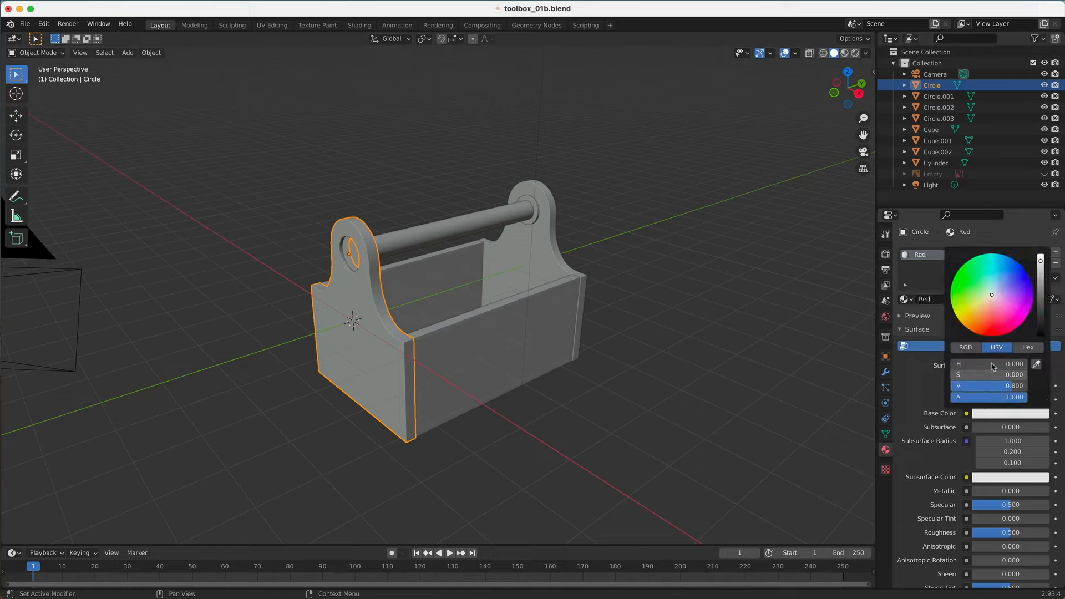
left_click(982, 330)
left_click_drag(981, 330, 985, 329)
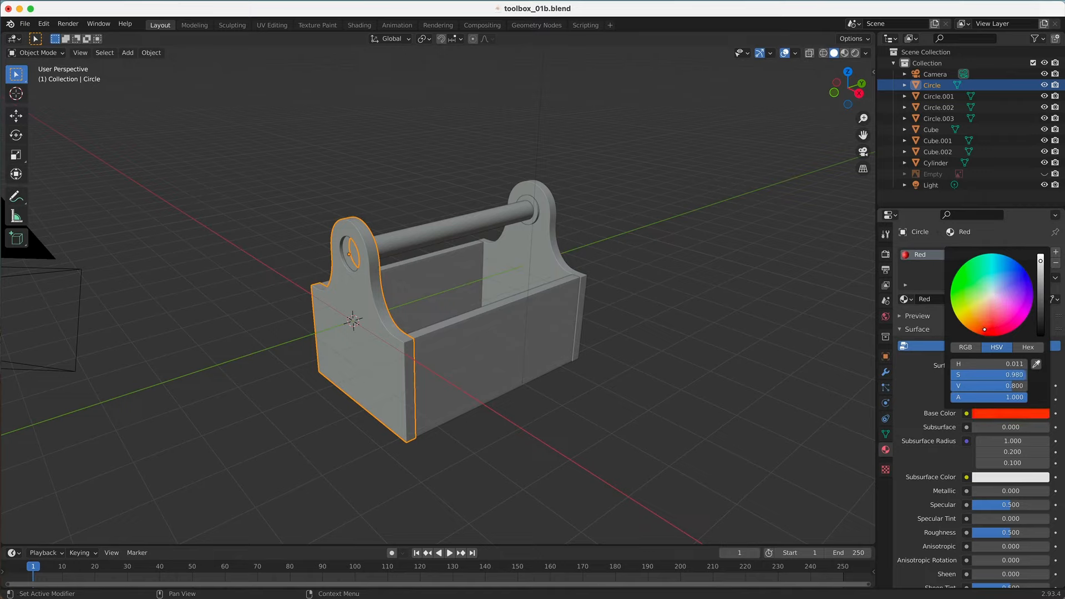
left_click_drag(1040, 263, 1040, 271)
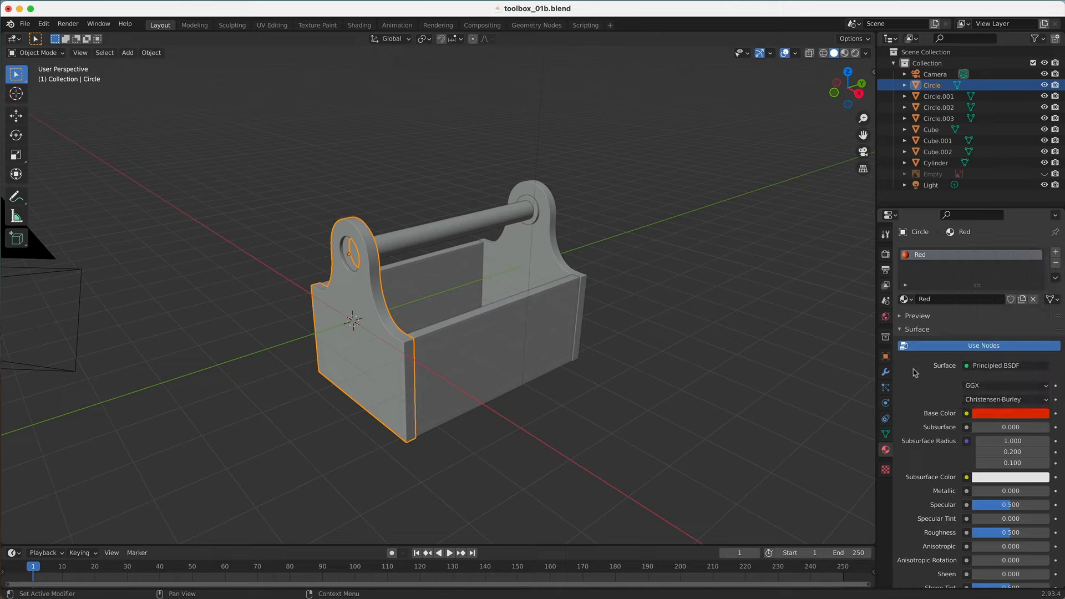
left_click(660, 320)
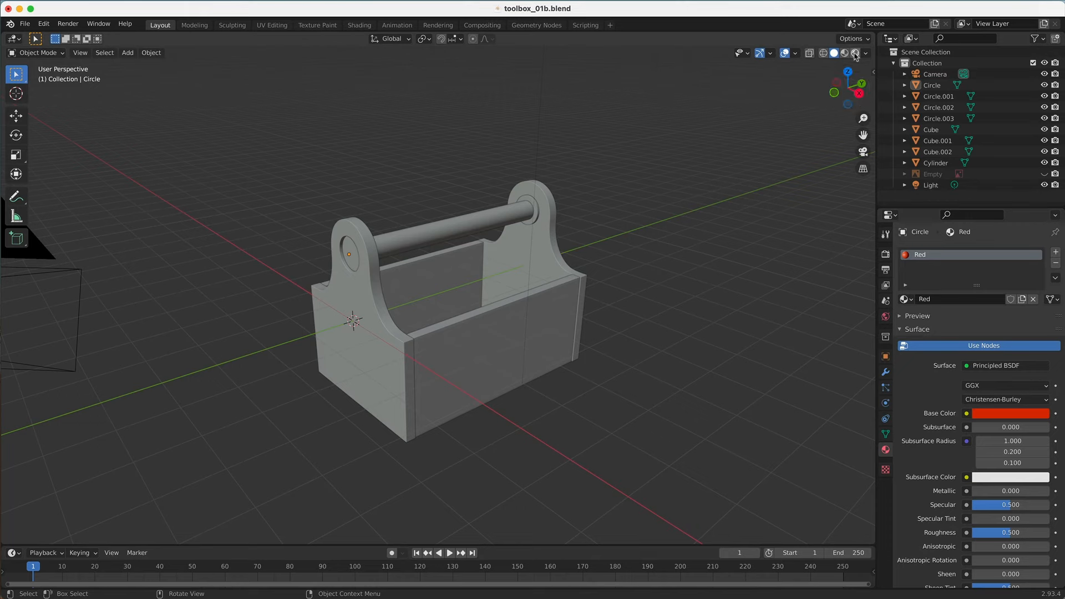
left_click(856, 53)
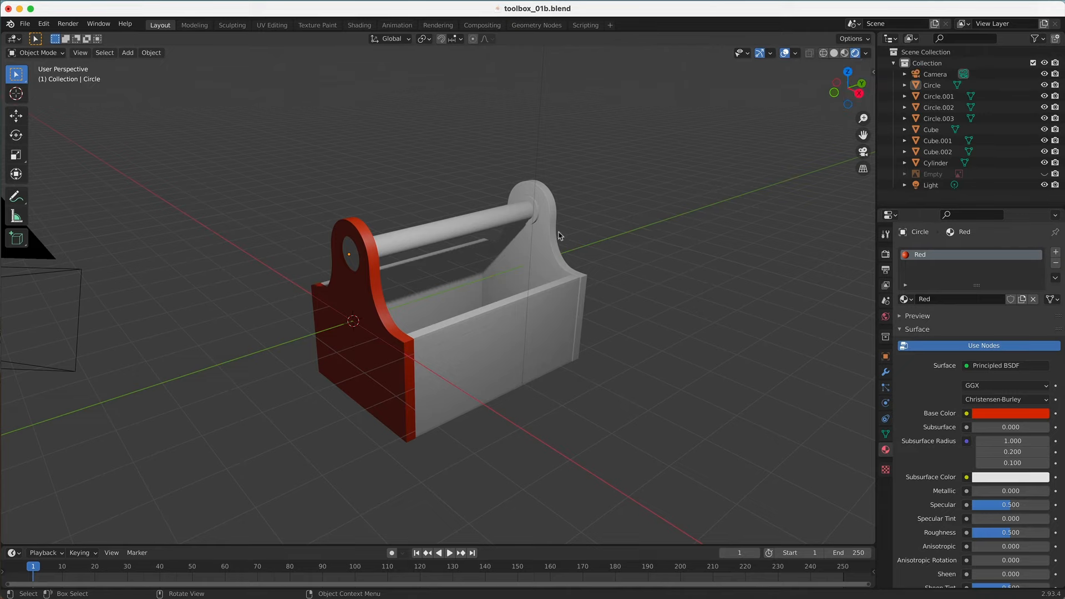
Assign the existing Red material to the front side board and the far end panel.
mouse_move(559, 236)
middle_mouse_down()
mouse_move(571, 230)
mouse_move(565, 238)
middle_mouse_up()
left_click(559, 321)
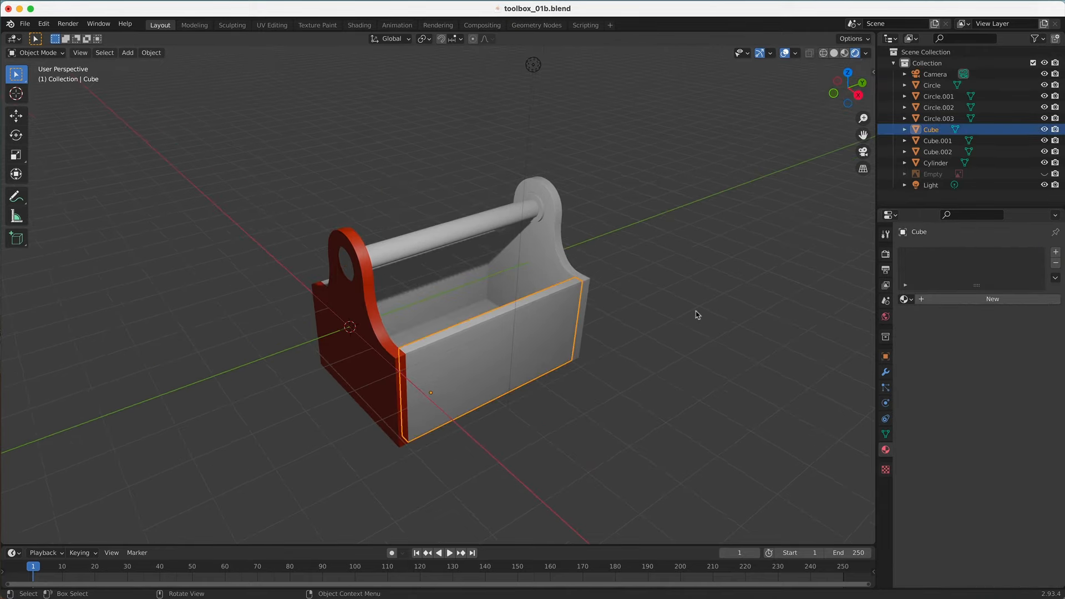
left_click(908, 299)
left_click(922, 327)
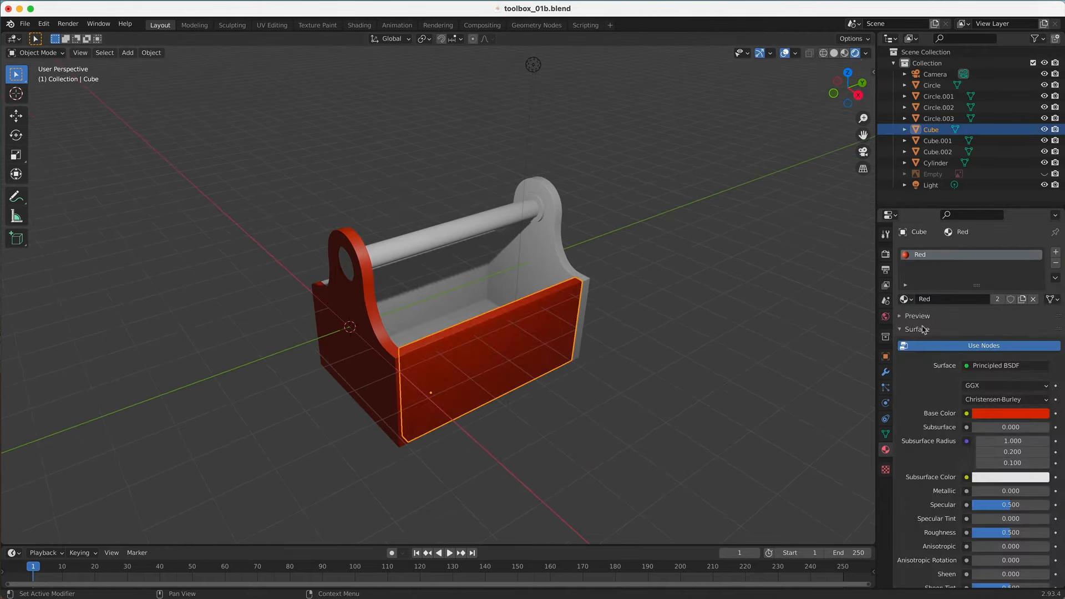
left_click(548, 270)
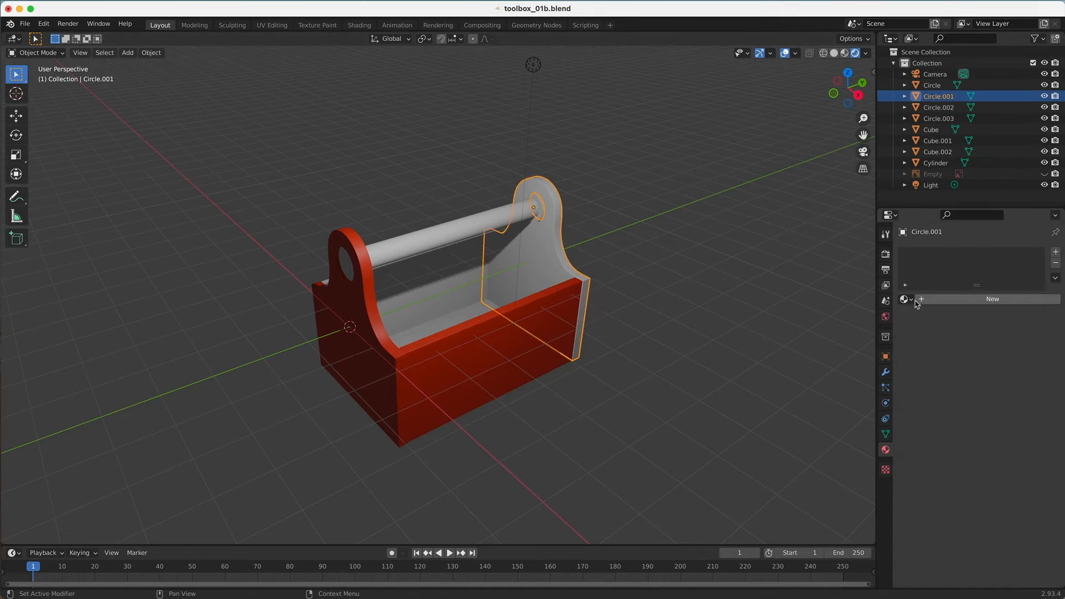
left_click(908, 299)
left_click(909, 326)
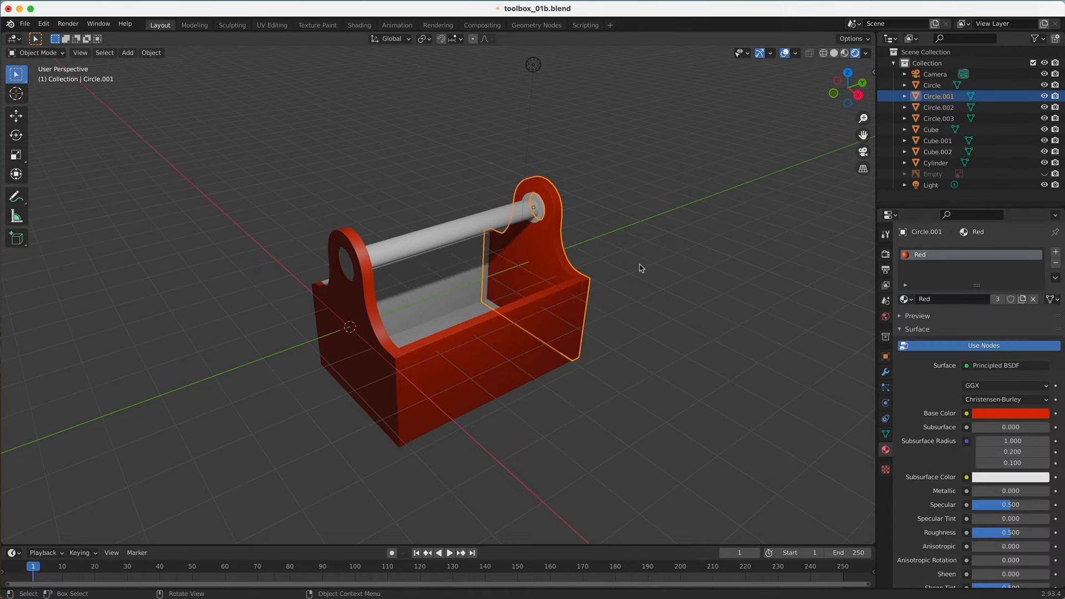
Assign the existing Red material to the handle bar, the back side board and the bottom board.
left_click(507, 229)
left_click(908, 299)
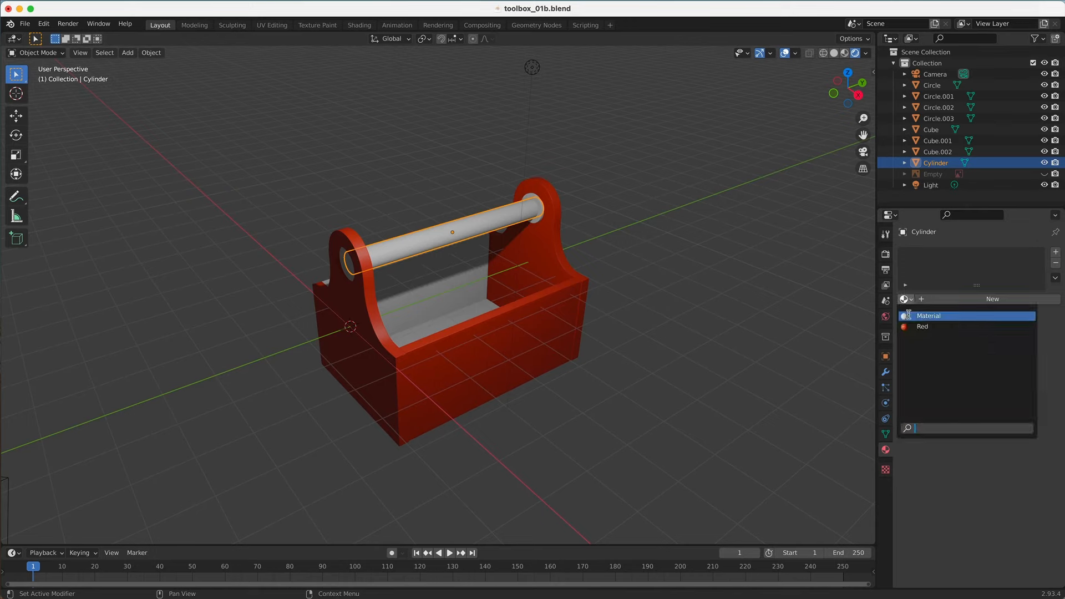
left_click(909, 326)
left_click(460, 264)
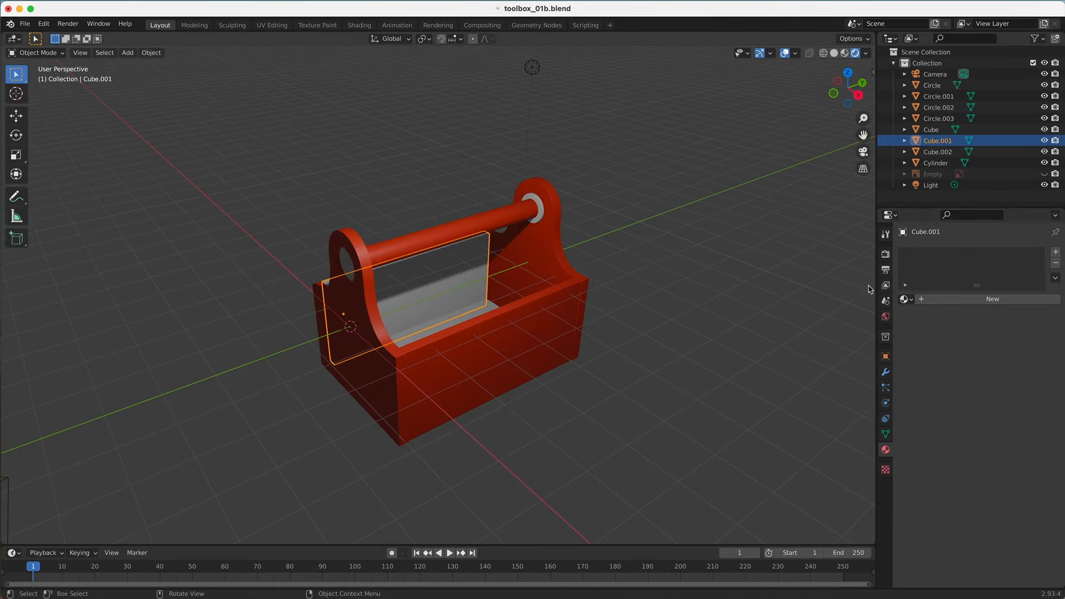
left_click(907, 299)
left_click(917, 326)
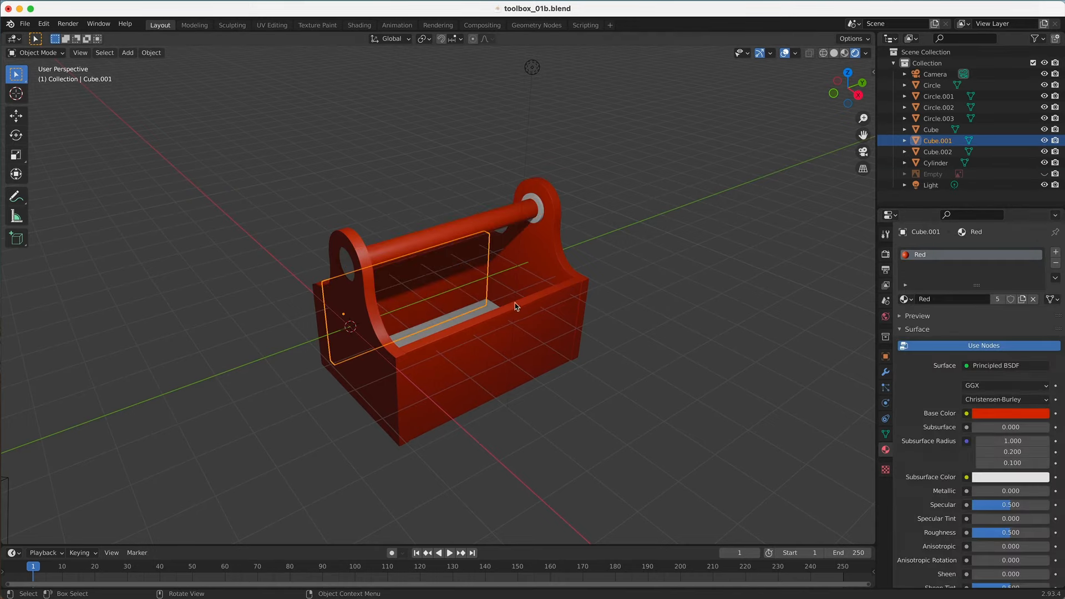
left_click(495, 308)
left_click(906, 299)
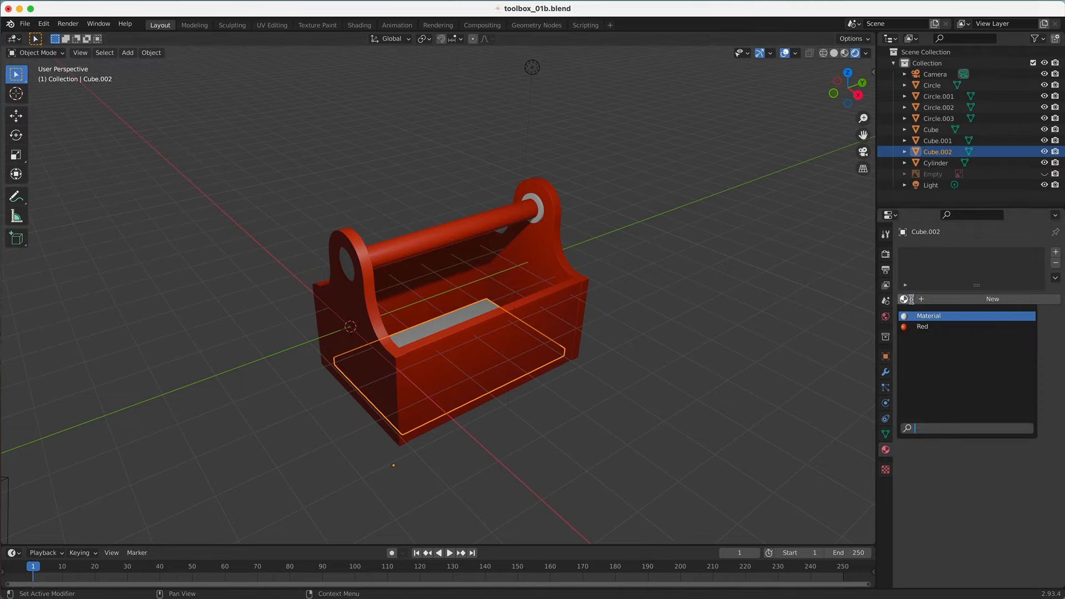
left_click(915, 325)
left_click(707, 265)
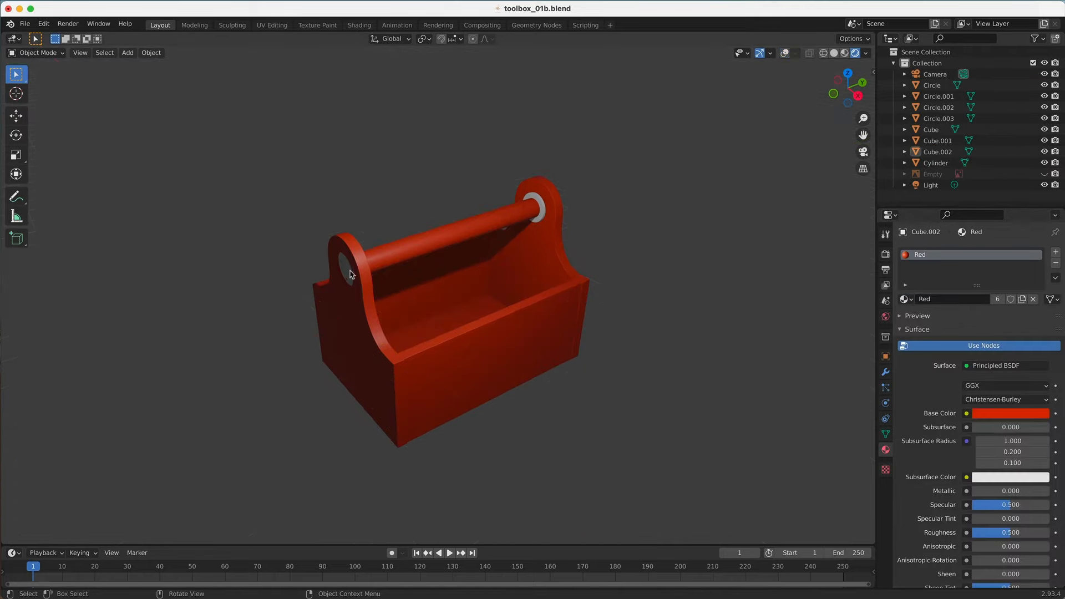
Assign the existing material named Material to the near end panel's plug and rename it Orange.
left_click(347, 272)
left_click(906, 299)
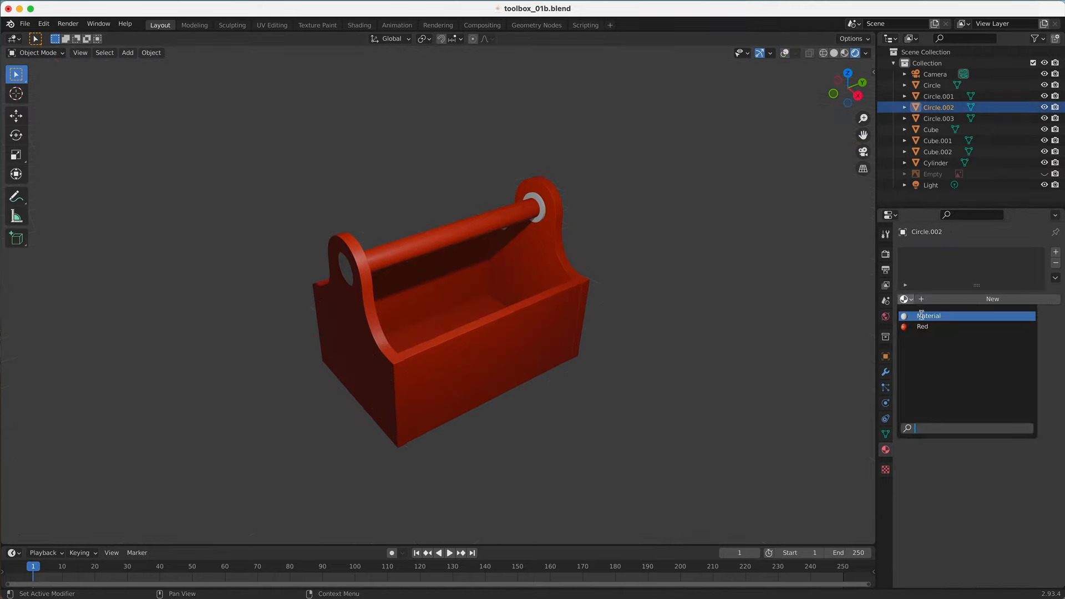
left_click(928, 315)
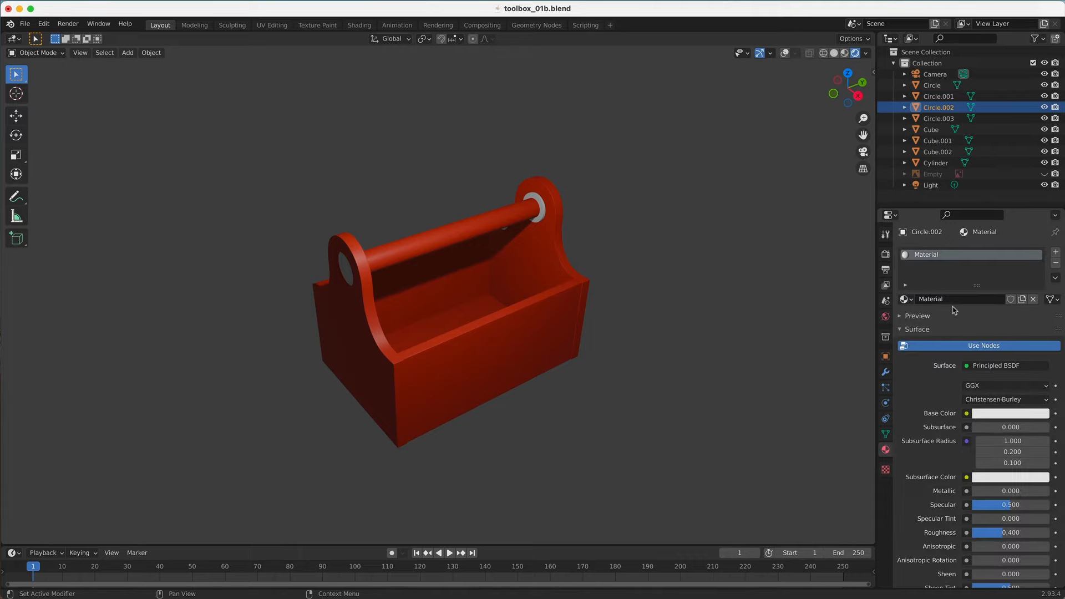
left_click(943, 301)
left_click(915, 297)
type("Ora")
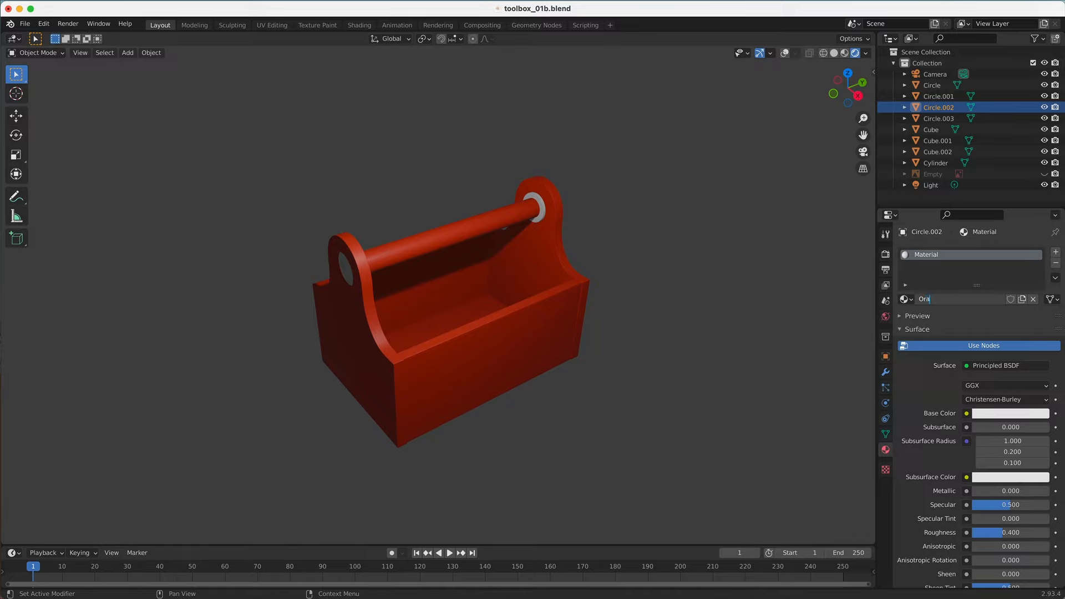
type("nge")
key("Return")
Set the Orange material's base color to a slightly darkened orange, hue about 0.026 and saturation about 0.975.
left_click(1002, 413)
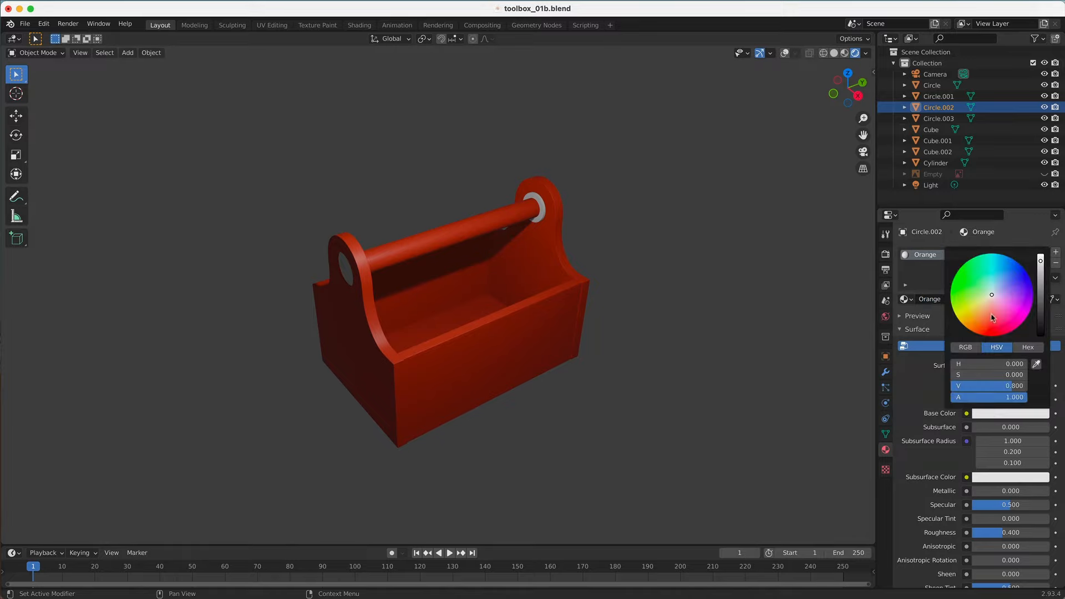
left_click_drag(991, 298, 980, 327)
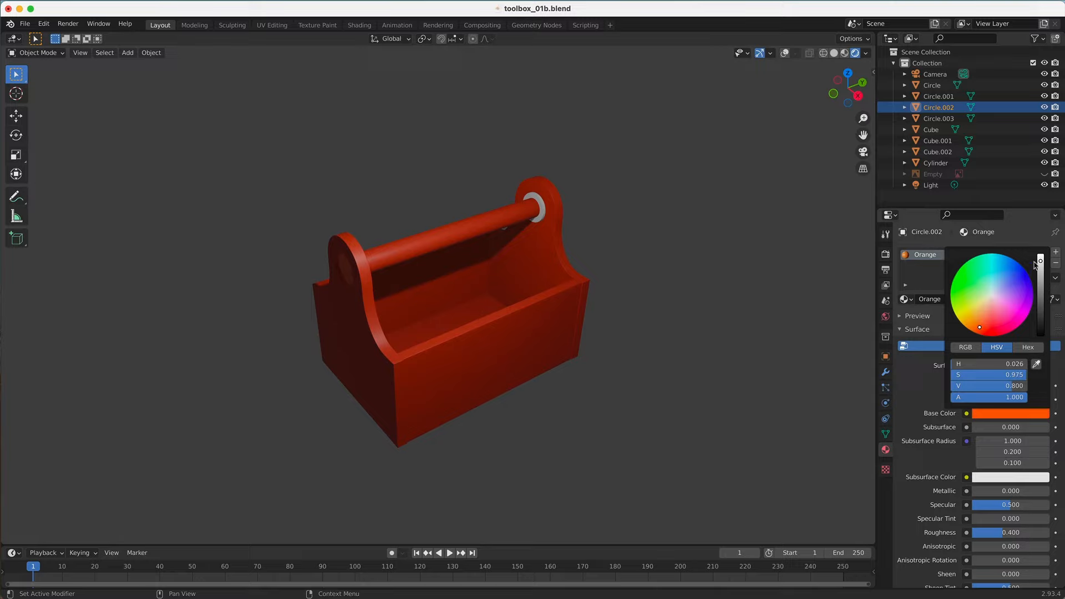
left_click_drag(1041, 262, 1041, 266)
Assign the existing Orange material to the plug in the far end panel.
middle_click_drag(727, 352, 764, 332)
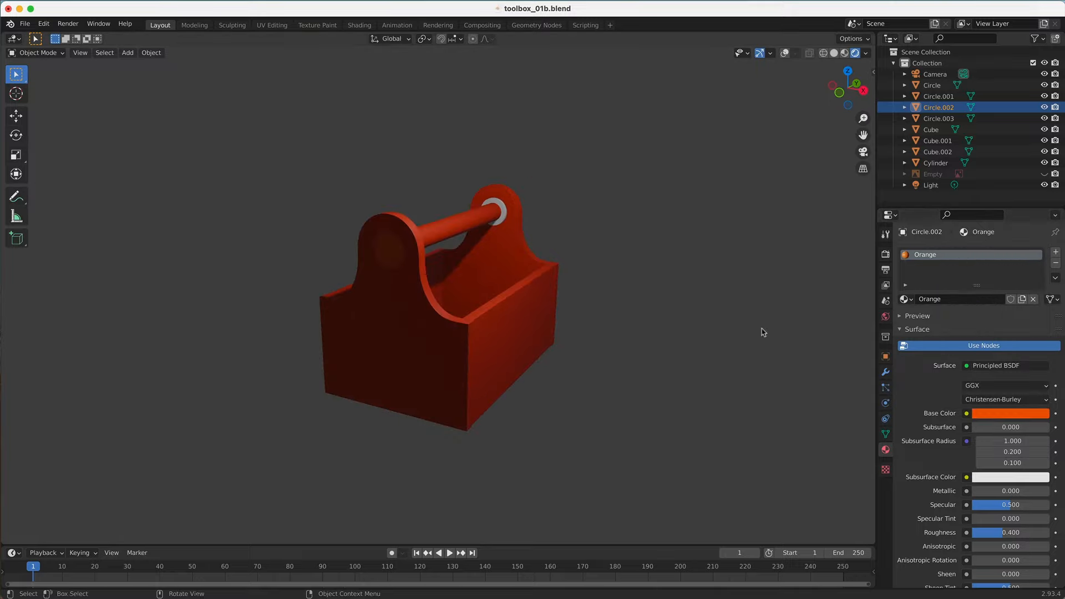
middle_click_drag(506, 221, 511, 222)
left_click(516, 225)
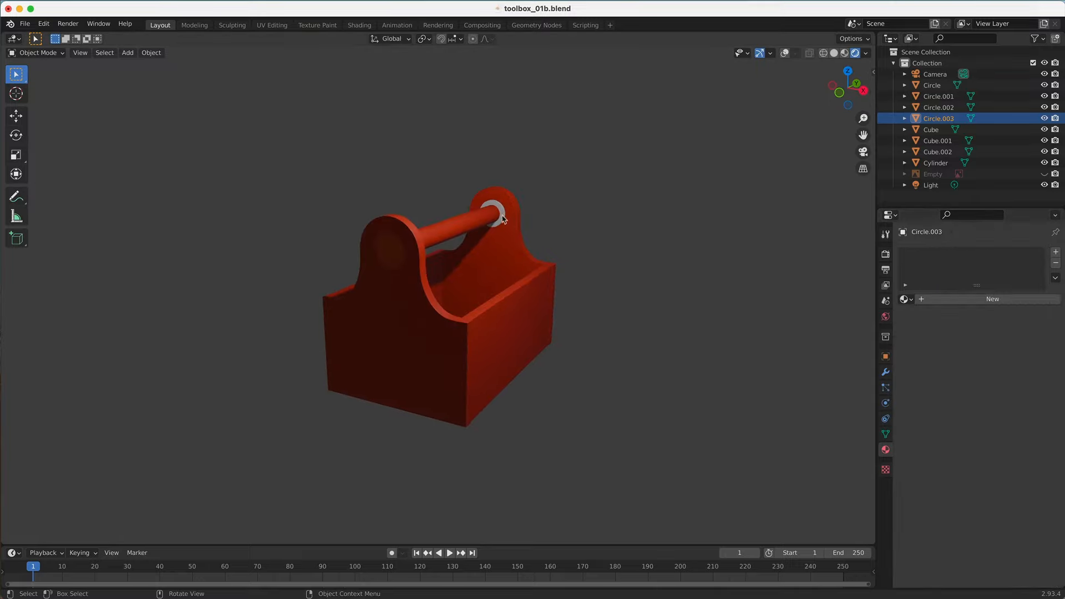
left_click(503, 219)
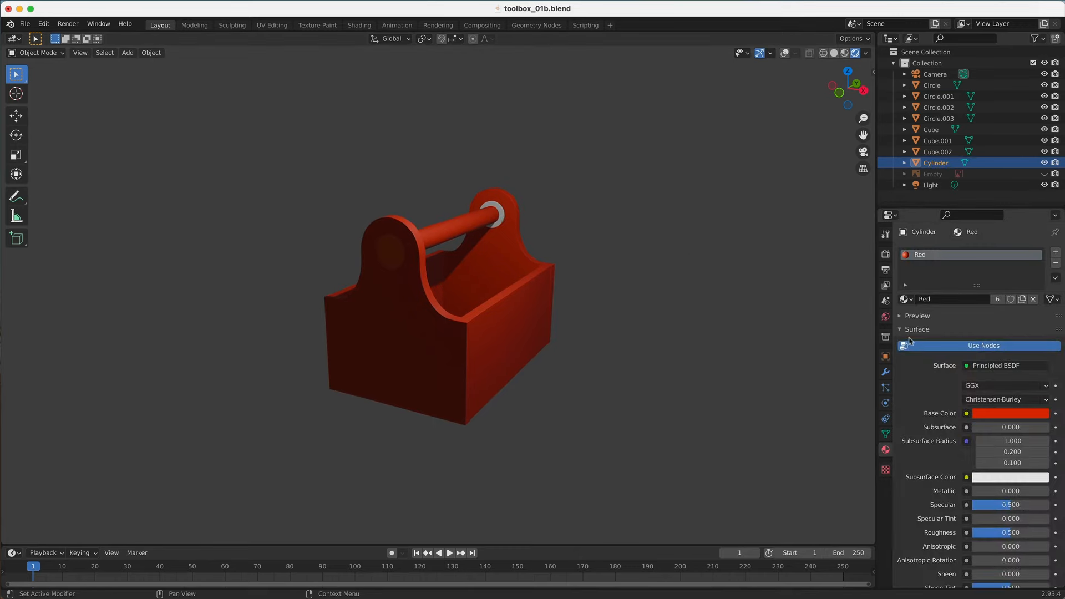
left_click(398, 258)
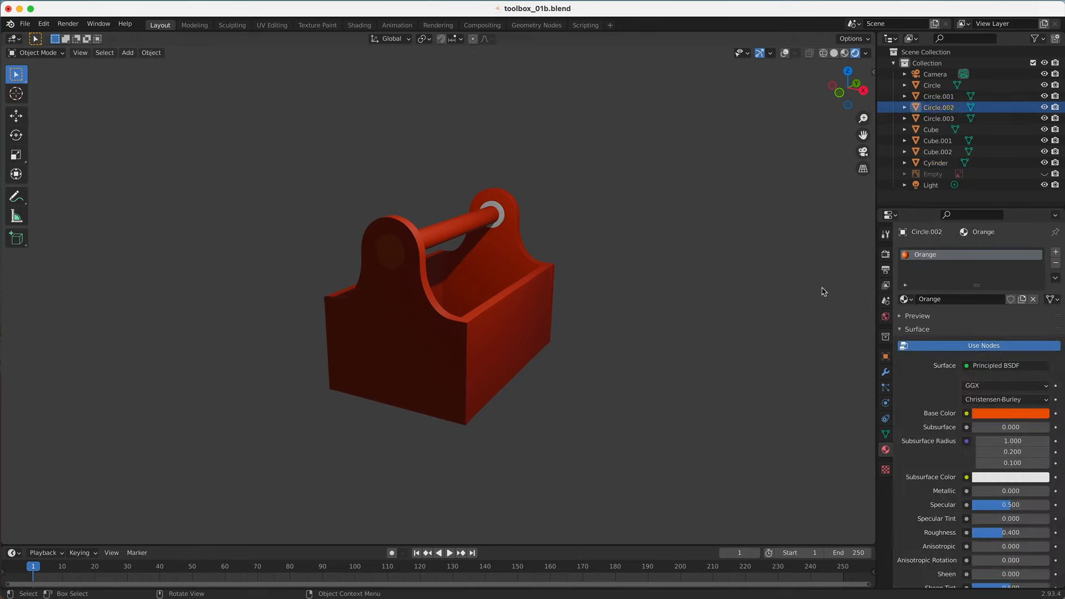
left_click(498, 217)
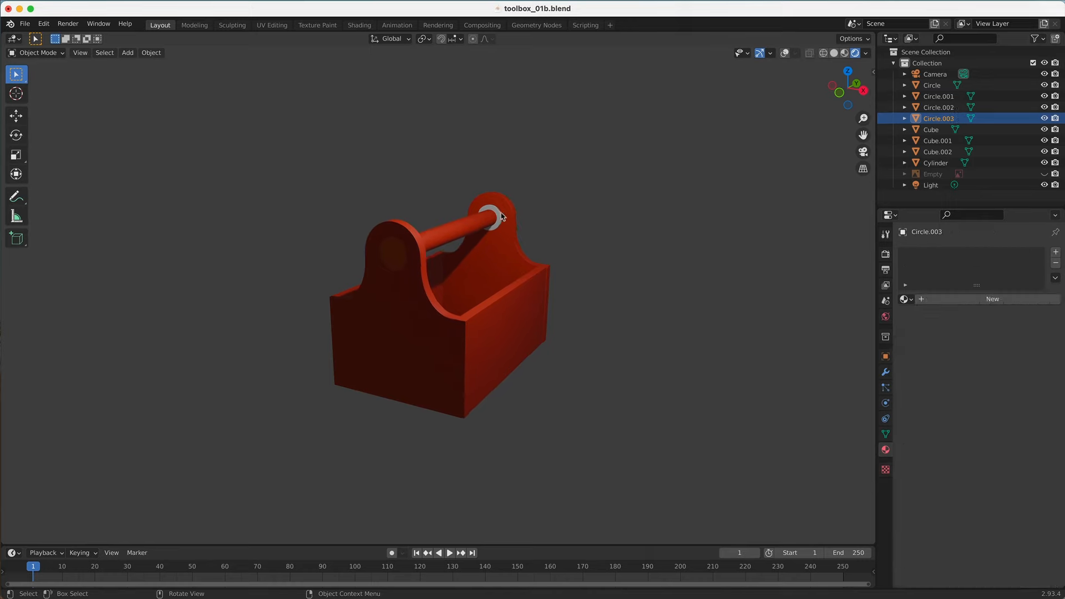
left_click(905, 299)
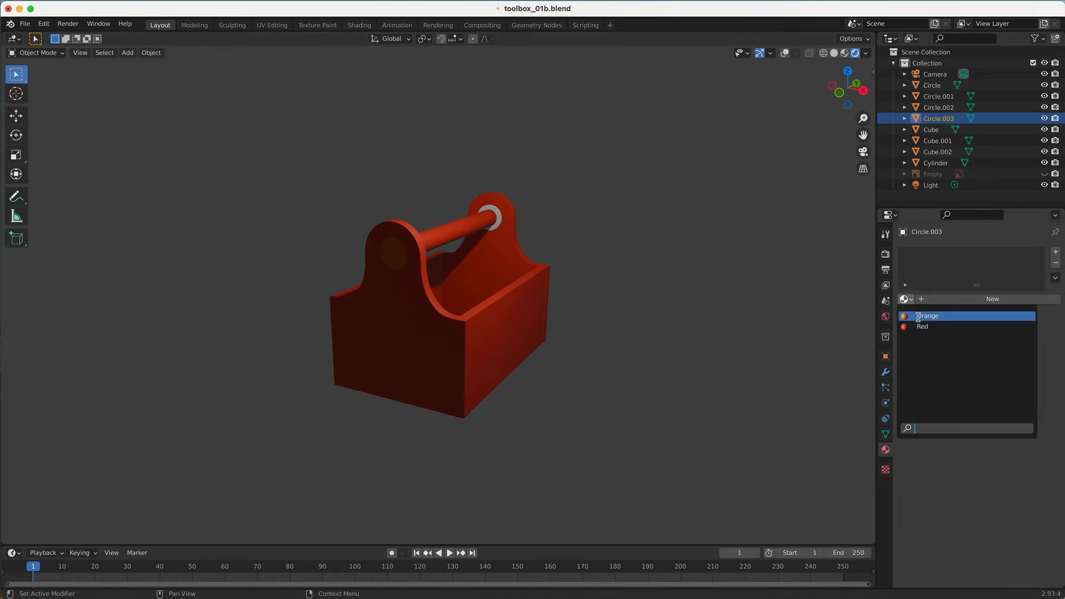
left_click(918, 317)
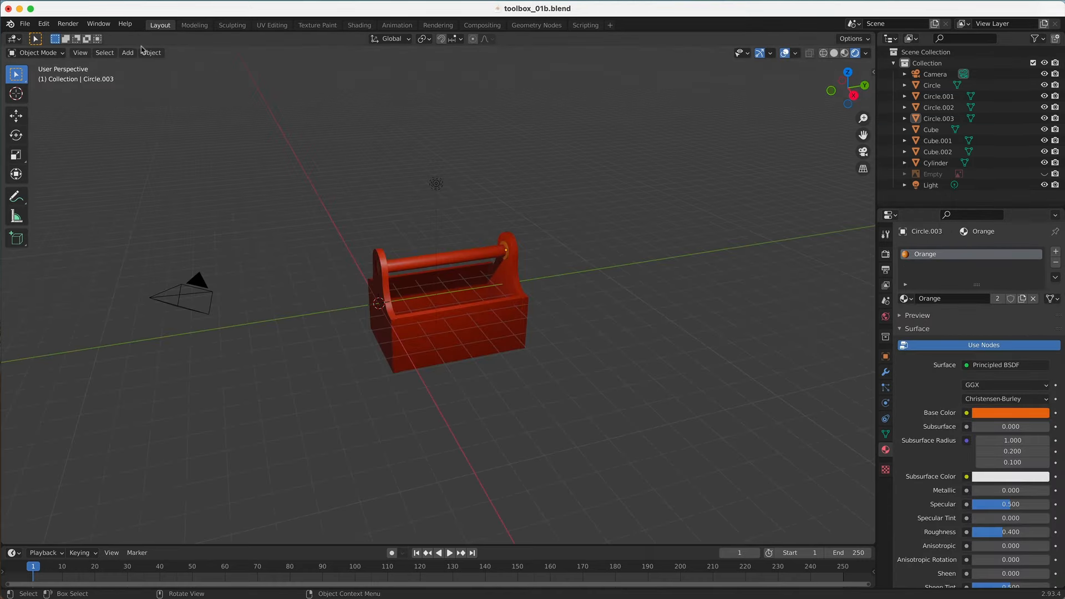
Add a plane mesh at the origin and scale it up uniformly to about 4 times its size.
left_click(128, 53)
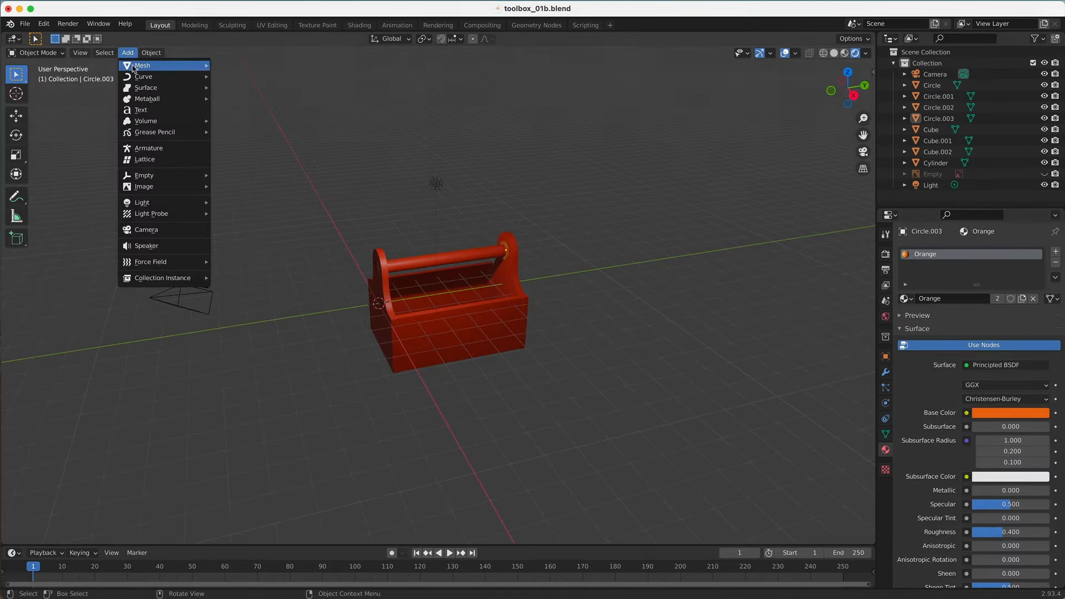
mouse_move(133, 67)
left_click(228, 67)
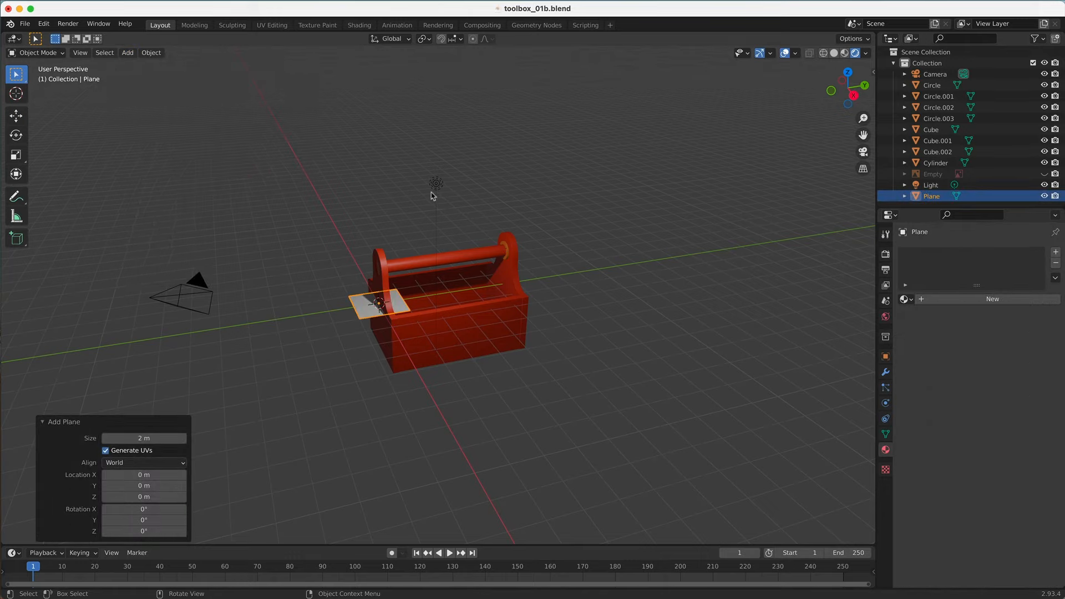
key("s")
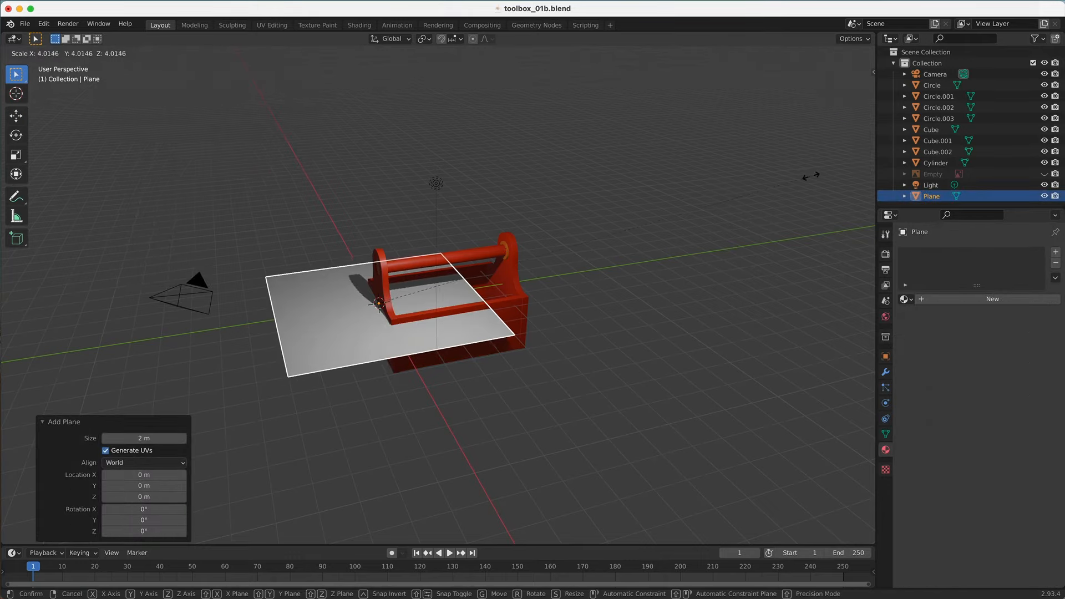
left_click(785, 185)
left_click(578, 244)
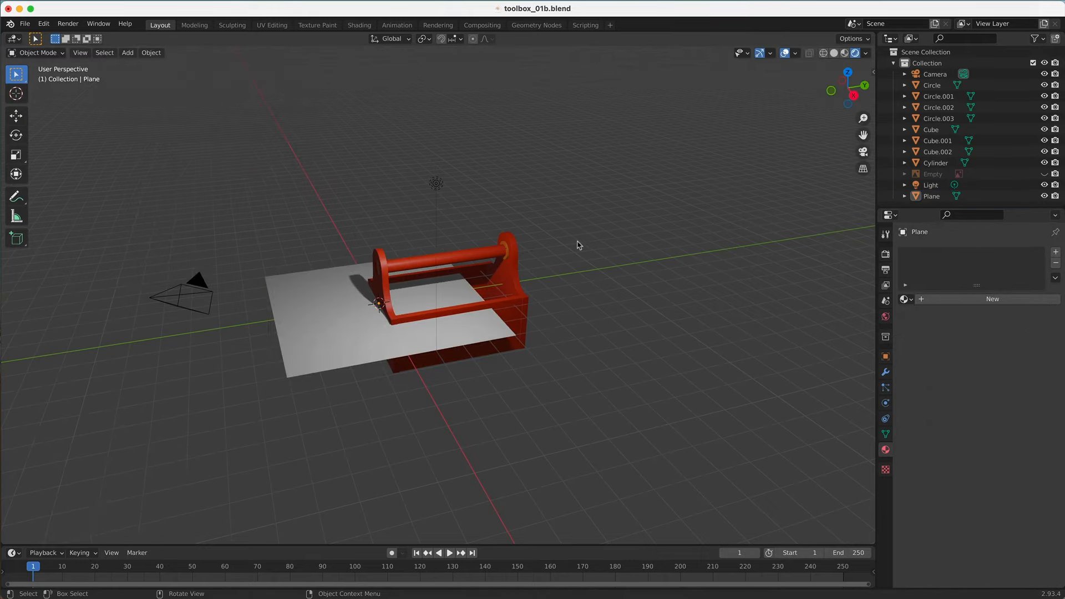
In top view, move all toolbox parts without the plane about 0.09 m along X and -2.86 m along Y, centering them on the plane.
key("KP_7")
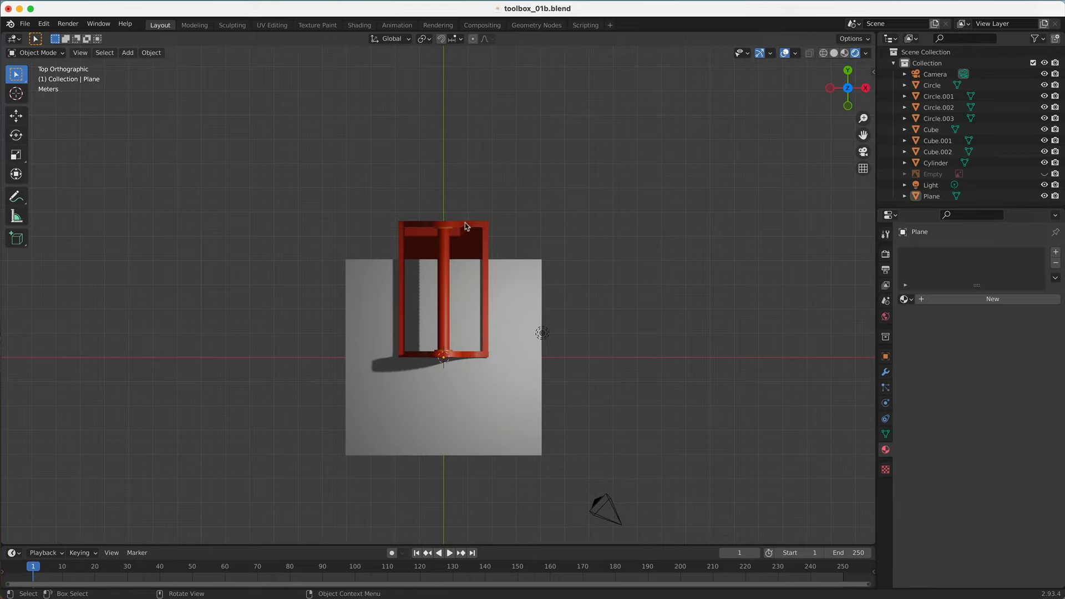
left_click_drag(345, 186, 530, 403)
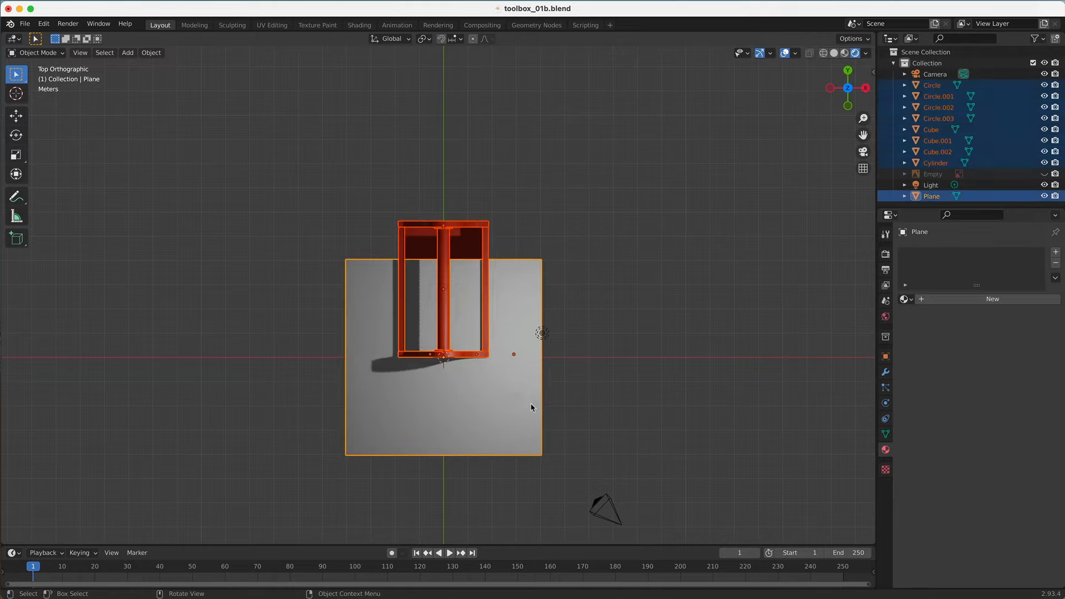
left_click(519, 363, "shift")
left_click_drag(455, 235, 464, 299)
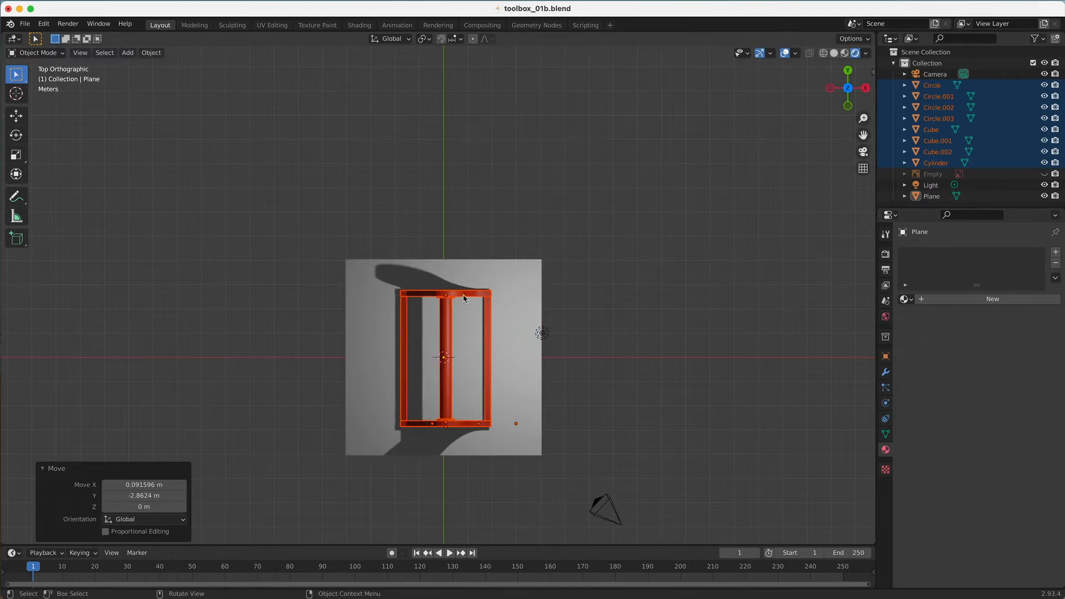
Enlarge the plane around the toolbox, scaling it about 1.31 along Y, wider along X, and another 1.19 along Y.
left_click(466, 265)
key("s")
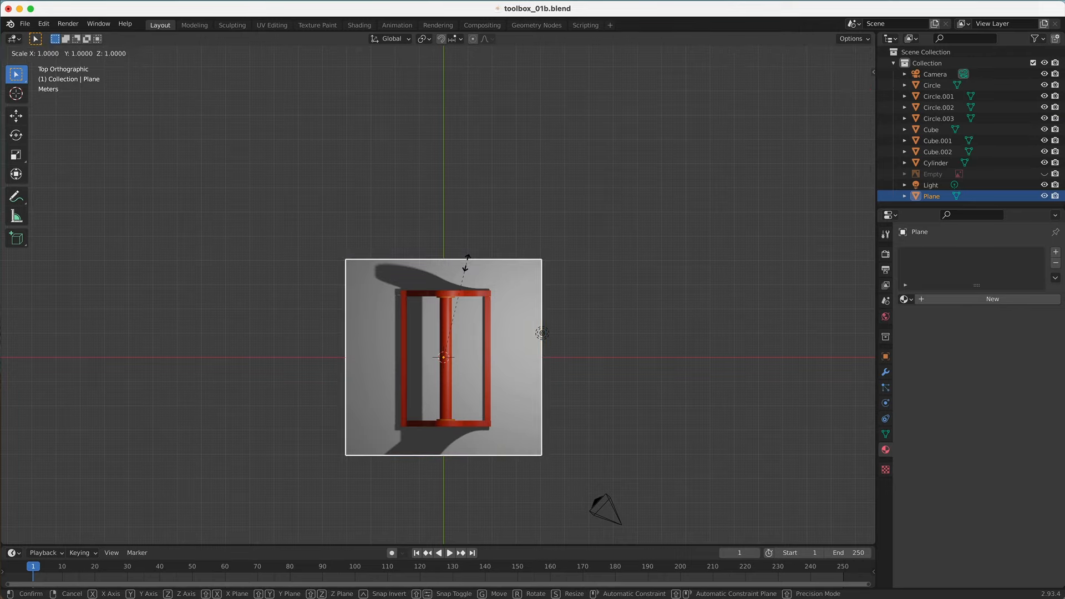
key("y")
left_click(471, 234)
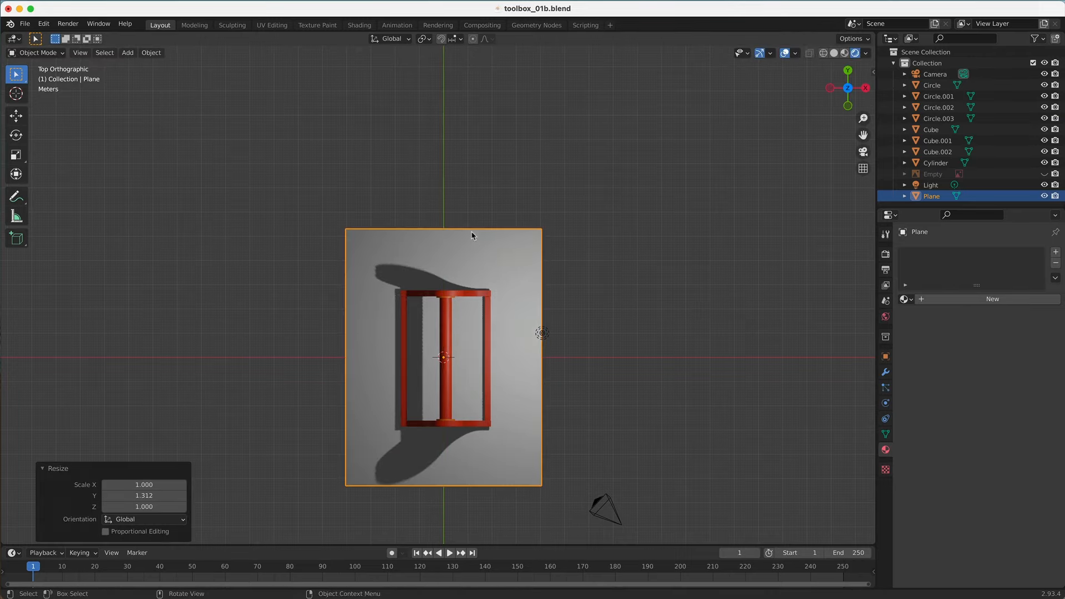
key("s")
key("x")
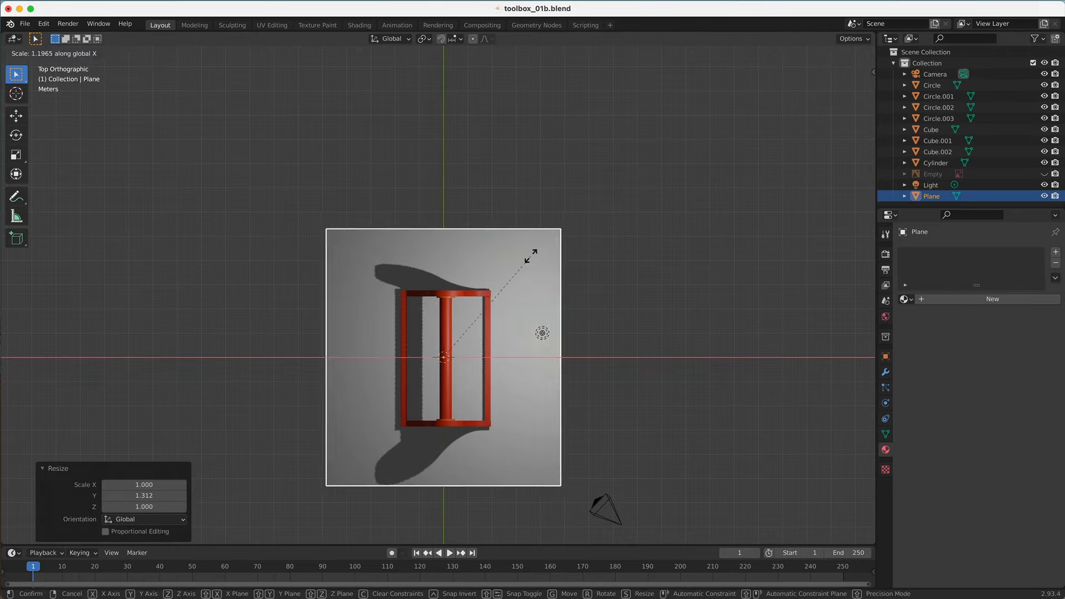
left_click(547, 259)
key("s")
key("y")
left_click(469, 210)
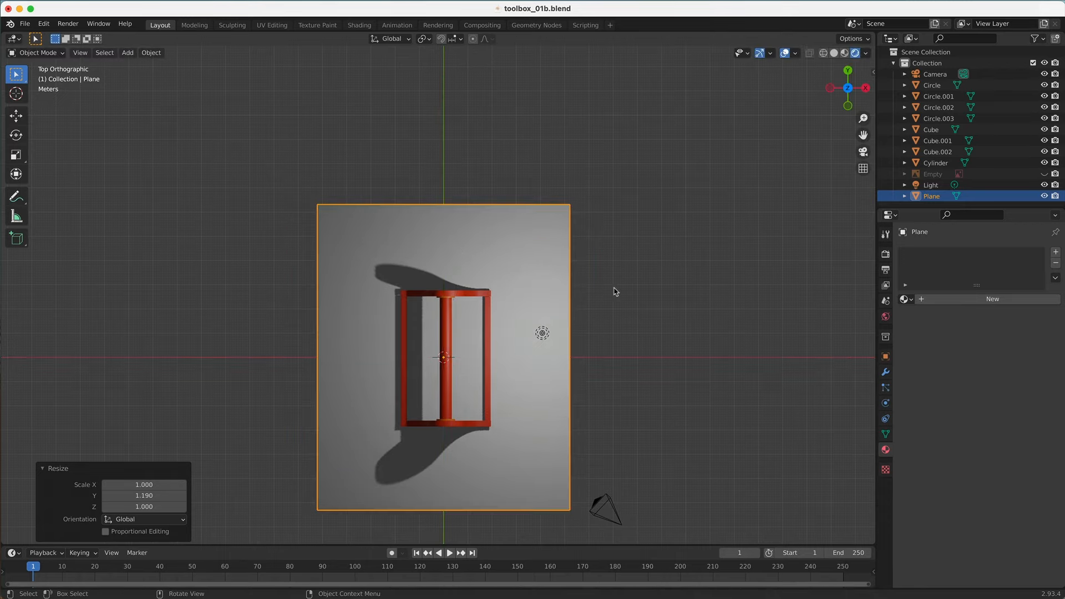
left_click(629, 311)
Move the plane straight down along Z to the toolbox's base so it serves as a floor.
middle_click_drag(629, 312, 541, 256)
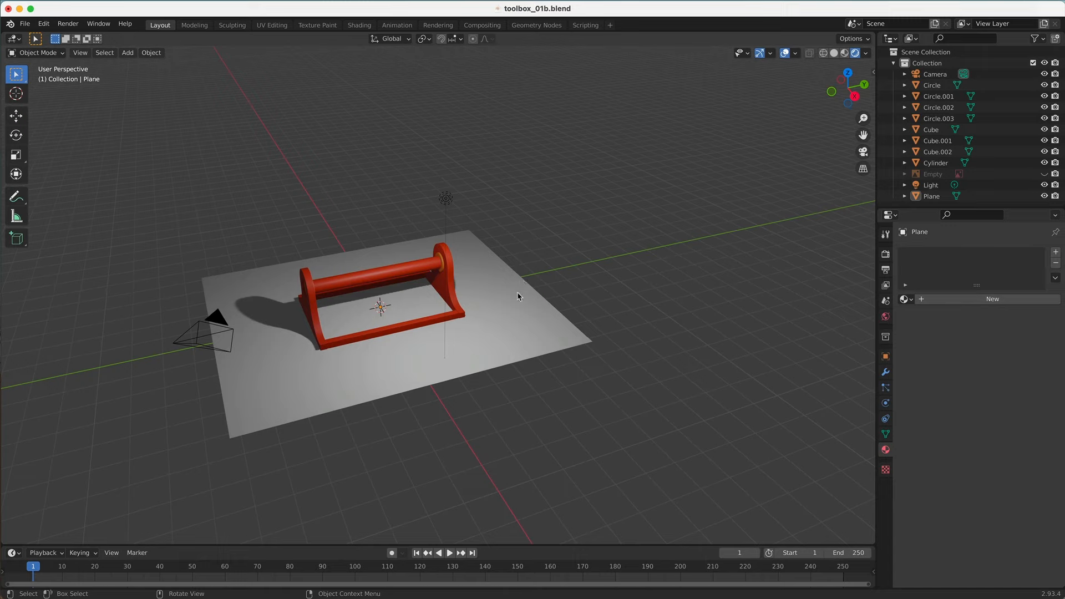
key("KP_3")
mouse_move(493, 292)
middle_mouse_down()
mouse_move(511, 298)
mouse_move(494, 301)
middle_mouse_up()
left_click(496, 303)
key("g")
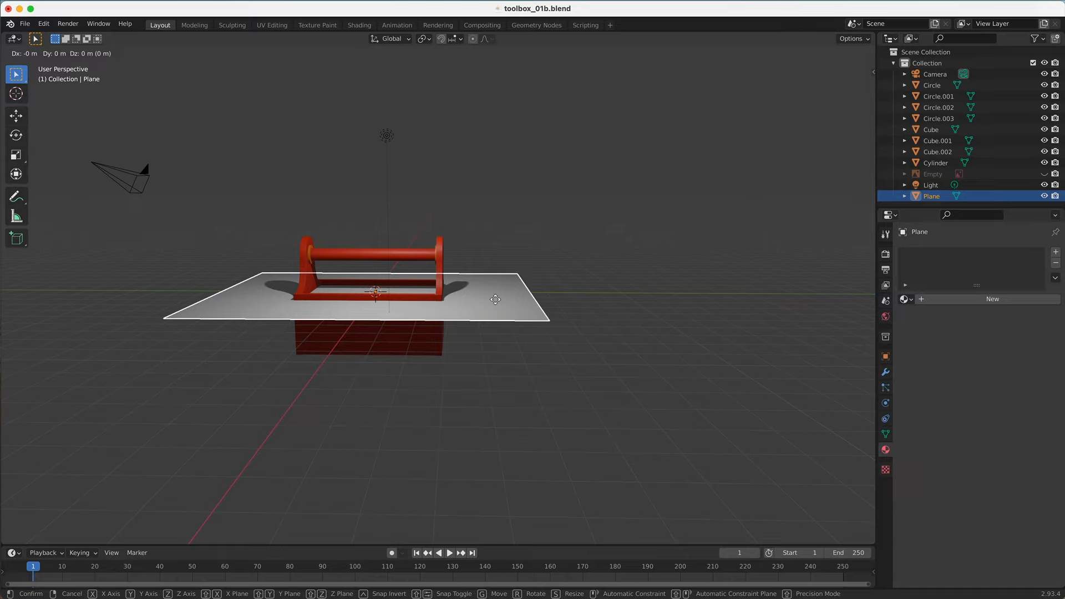
key("z")
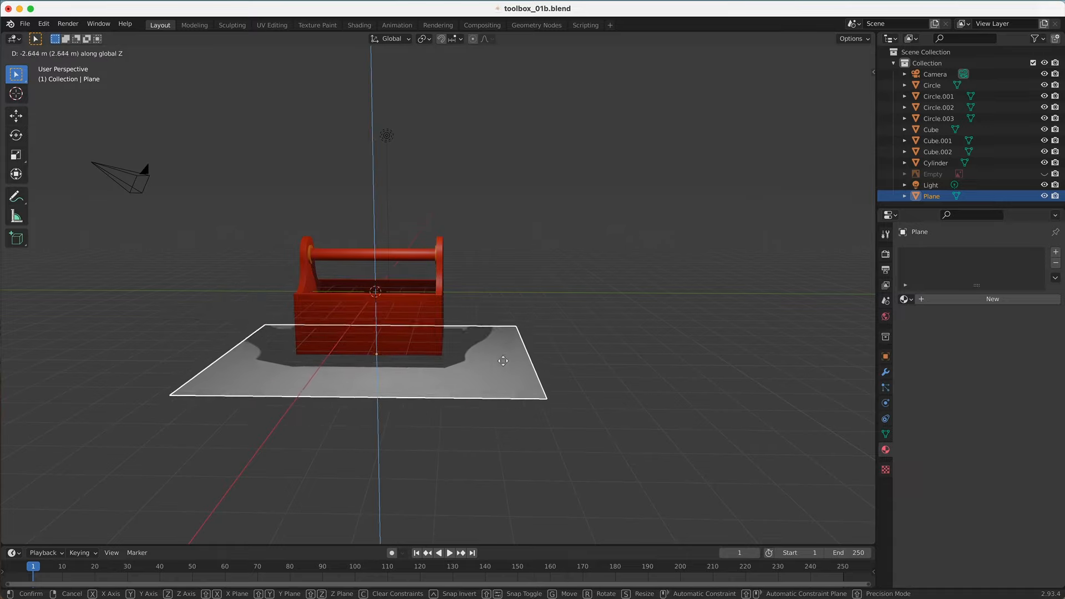
left_click(504, 353)
left_click(595, 354)
middle_click_drag(593, 354, 627, 361)
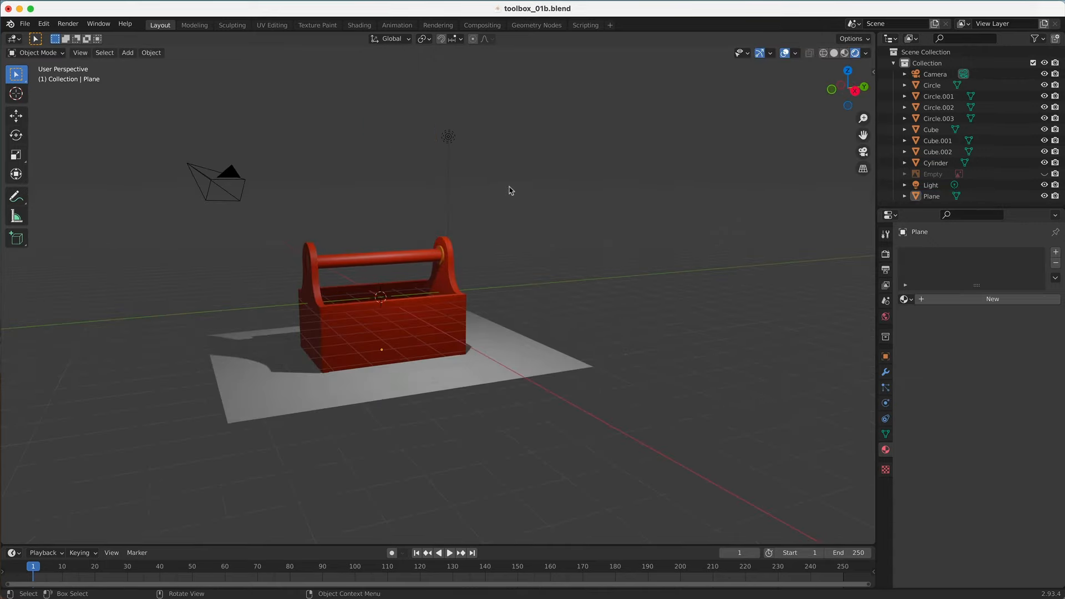
In top view, move the point light about -4.0 m along X and 7.44 m along Y, beyond the plane's far edge.
key("KP_7")
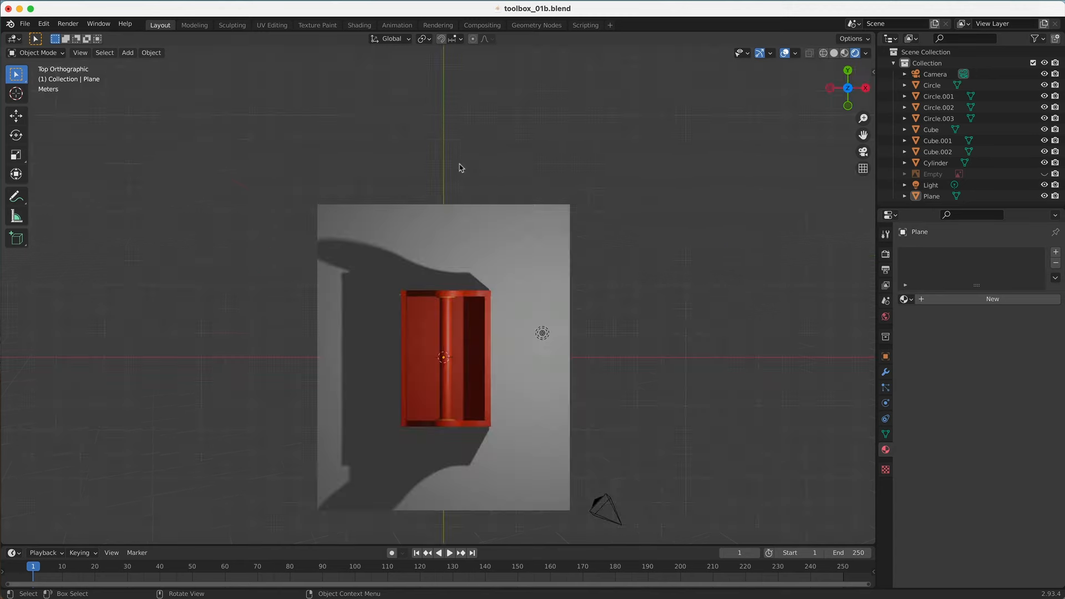
left_click(543, 333)
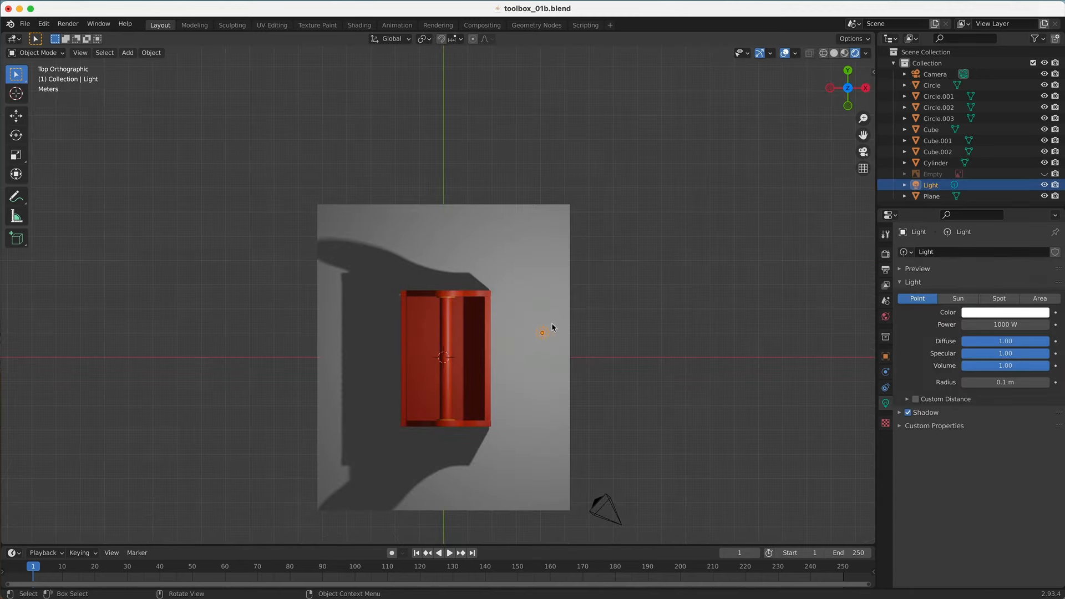
key("g")
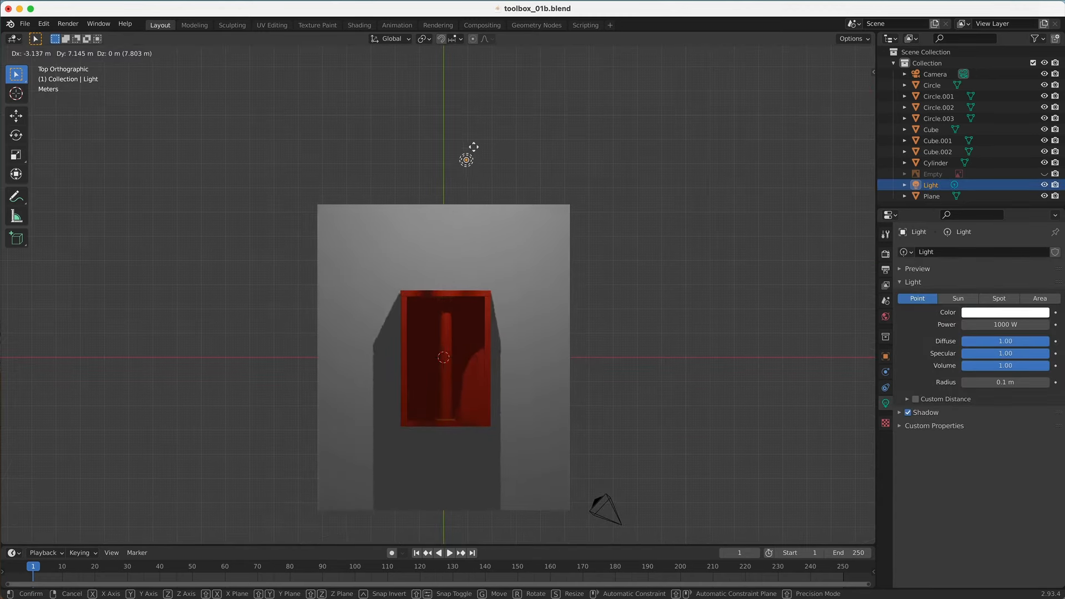
left_click(456, 148)
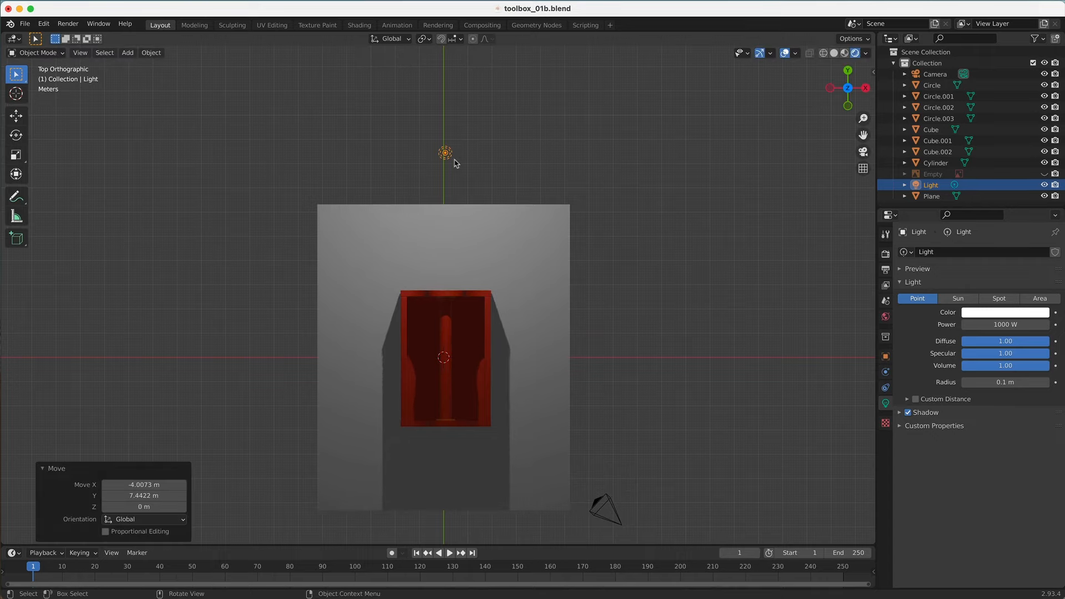
Duplicate the light in place and move the original about 7.99 m along X and -8.47 m along Y, onto the X axis.
key("shift+d")
right_click(455, 161)
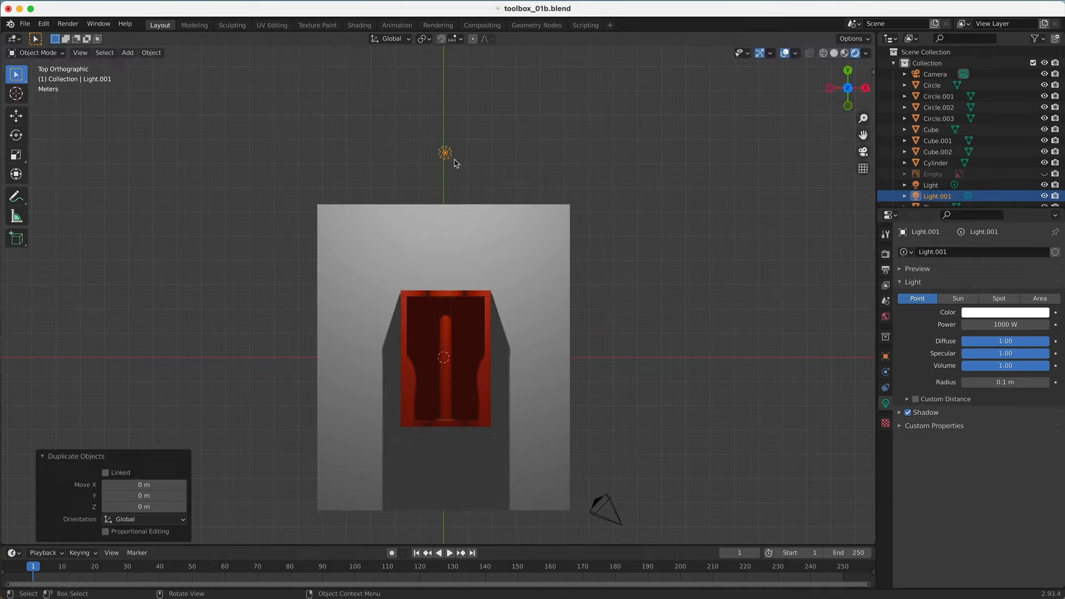
left_click(450, 159)
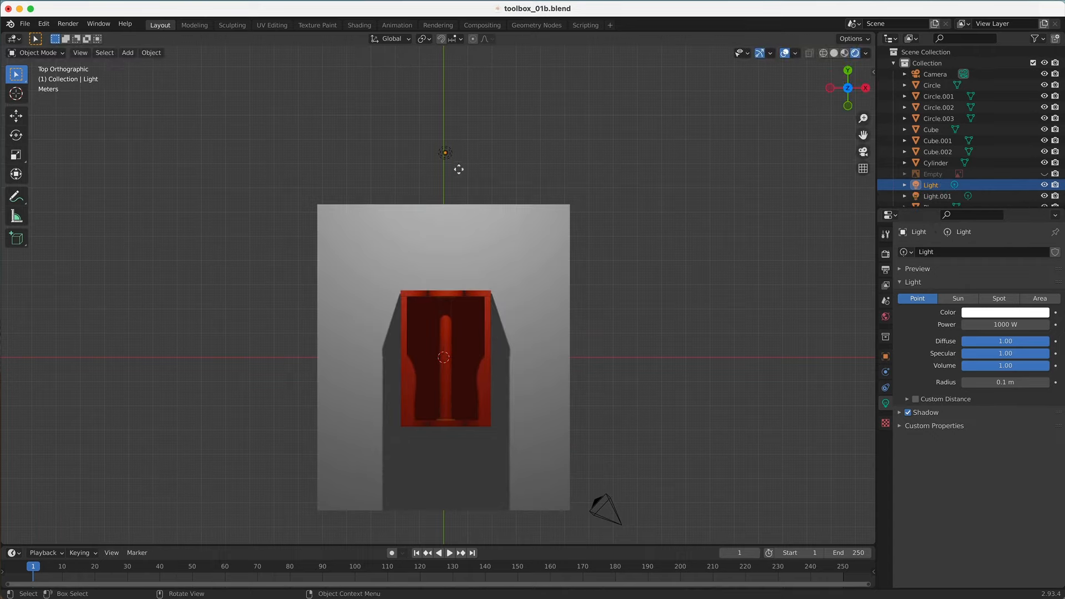
key("g")
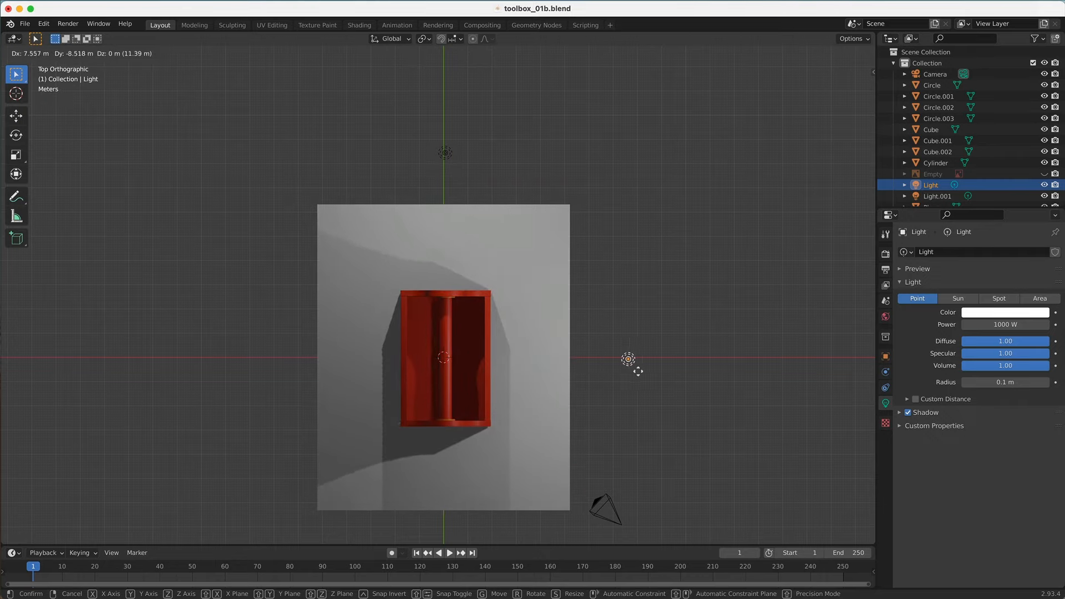
left_click(646, 371)
Duplicate the light on the X axis and place the copy on the negative Y axis, beyond the plane's near edge.
middle_click_drag(626, 399, 622, 222, "shift")
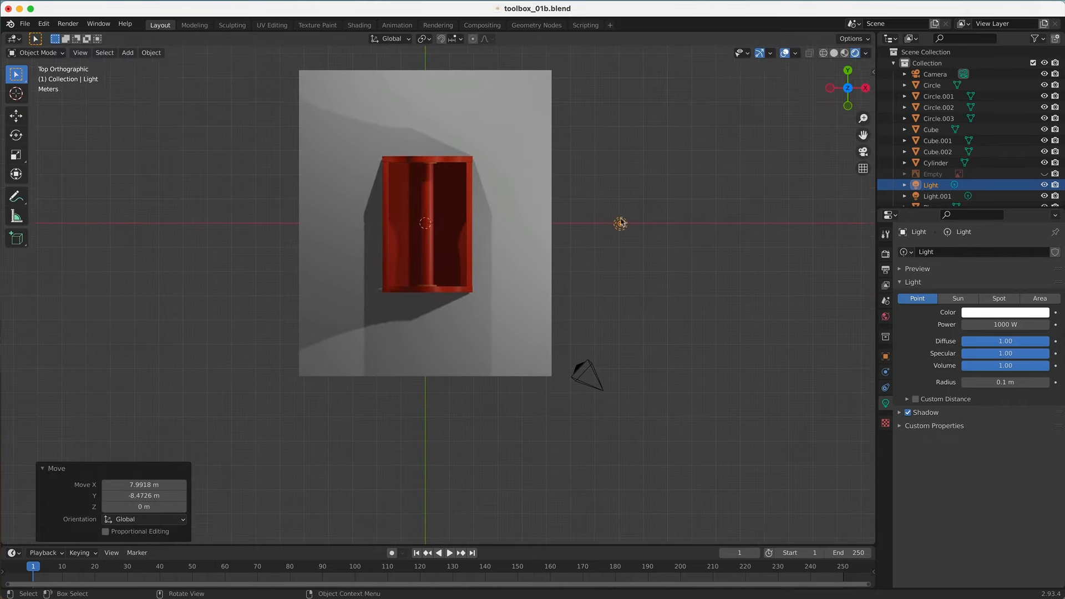
key("shift+d")
key("Escape")
key("super+z")
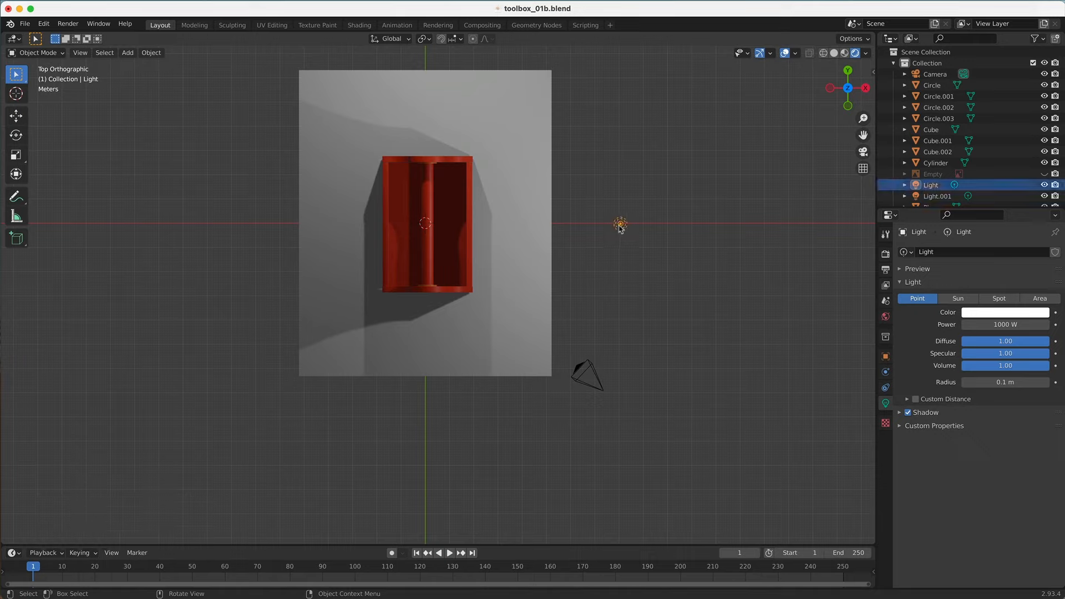
key("shift+d")
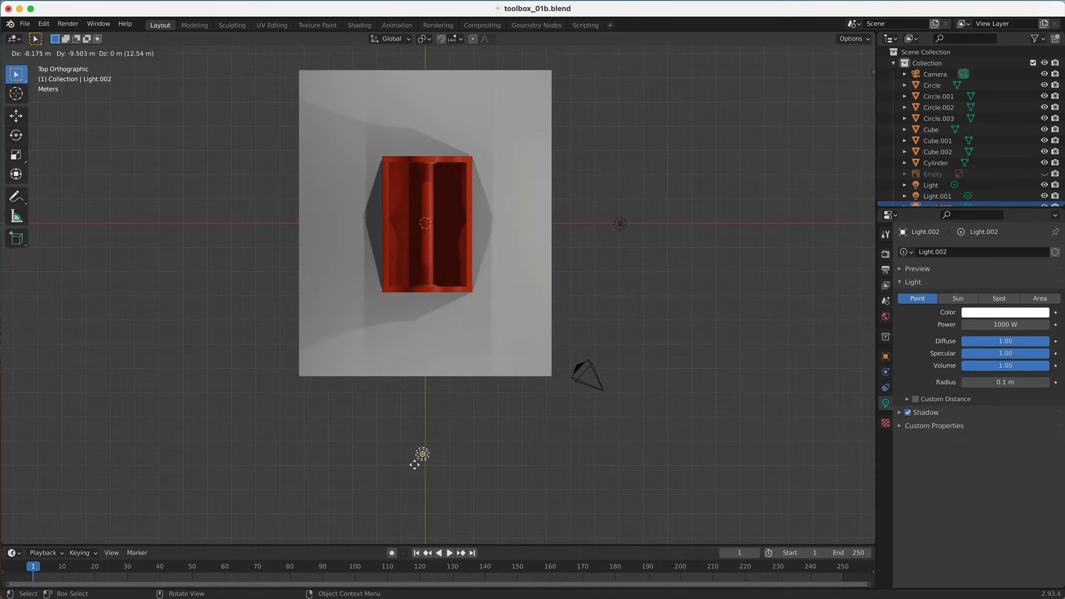
left_click(416, 471)
Duplicate the positive-X light about -17.01 m along X to the toolbox's opposite side, and check the lighting without overlays.
left_click(620, 227)
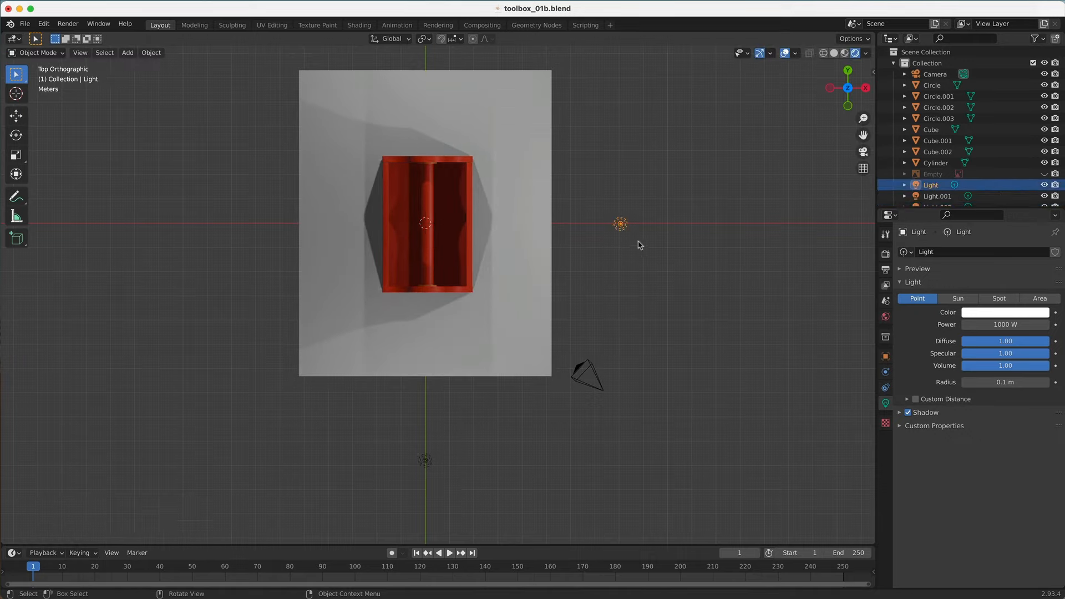
key("shift+d")
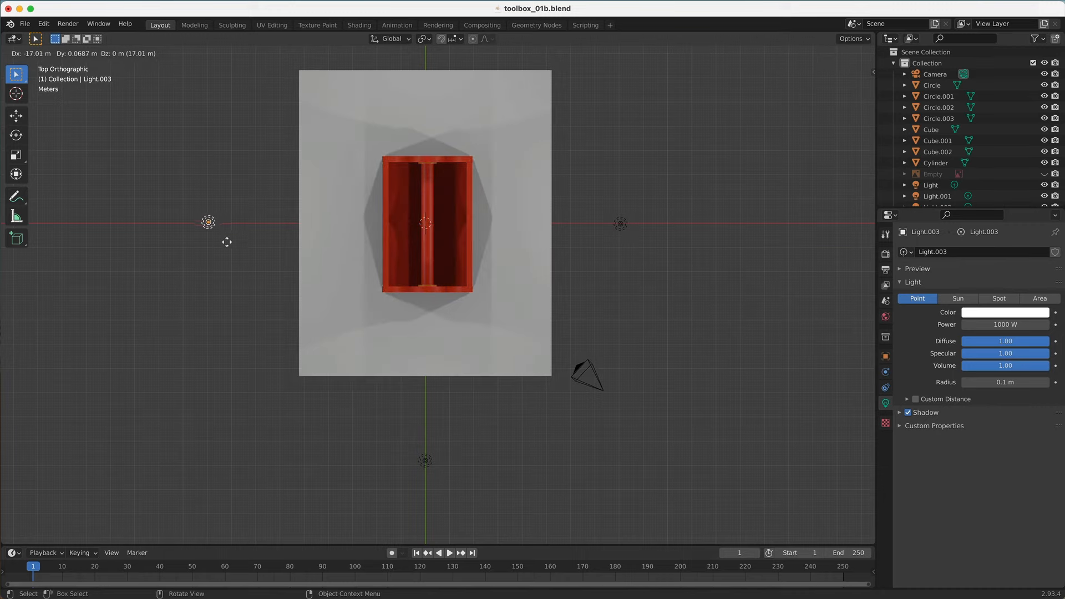
left_click(227, 244)
middle_click_drag(628, 324, 534, 221)
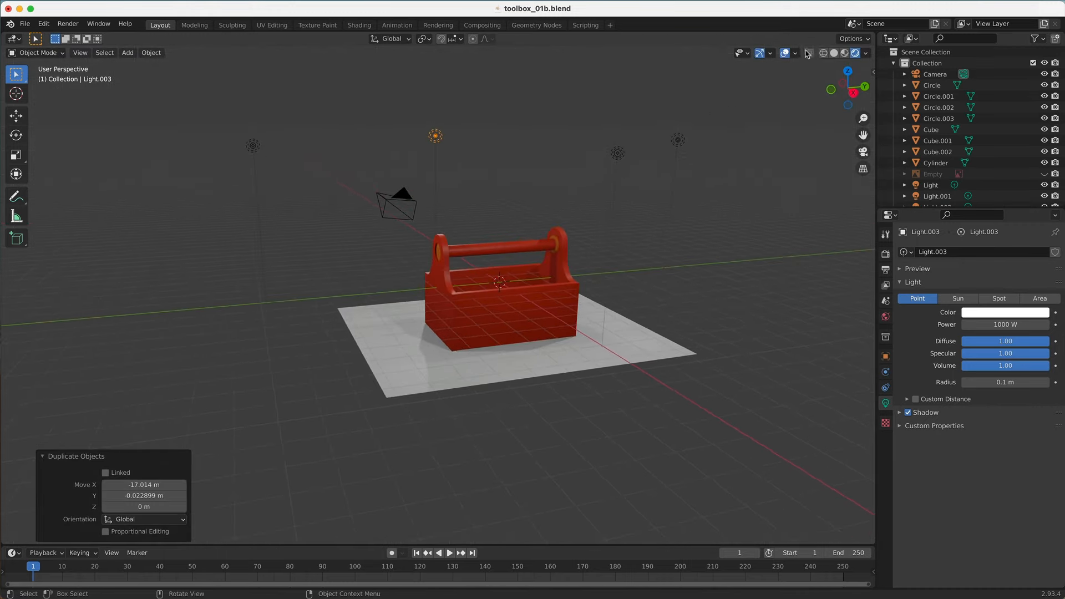
left_click(784, 53)
middle_click_drag(766, 72, 688, 215)
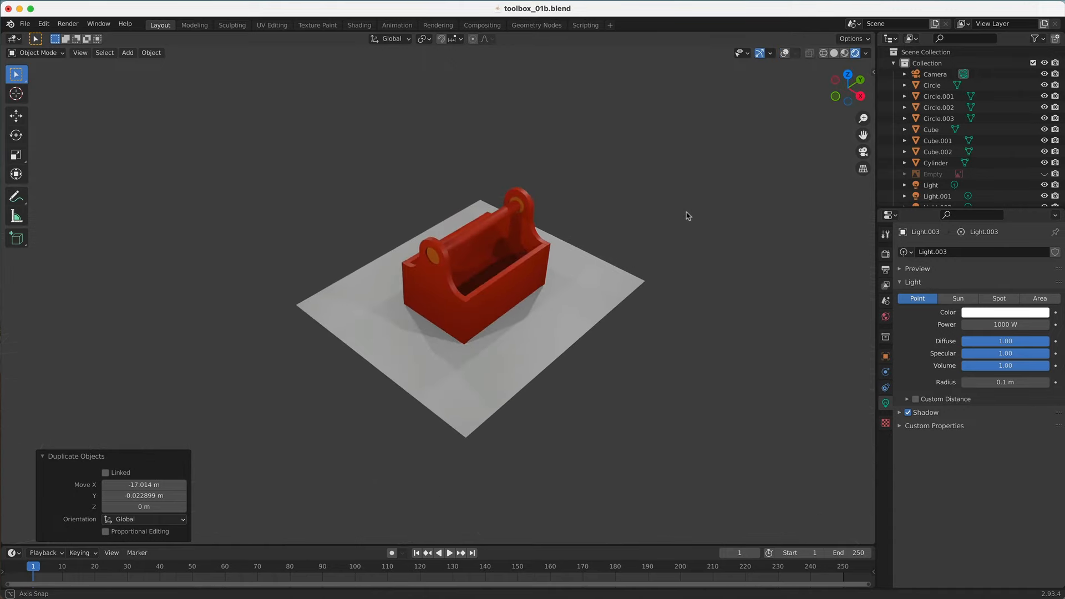
left_click(784, 52)
Duplicate the positive-X light, place the copy above the toolbox's center, and raise the original about 6.21 m along Z.
key("KP_7")
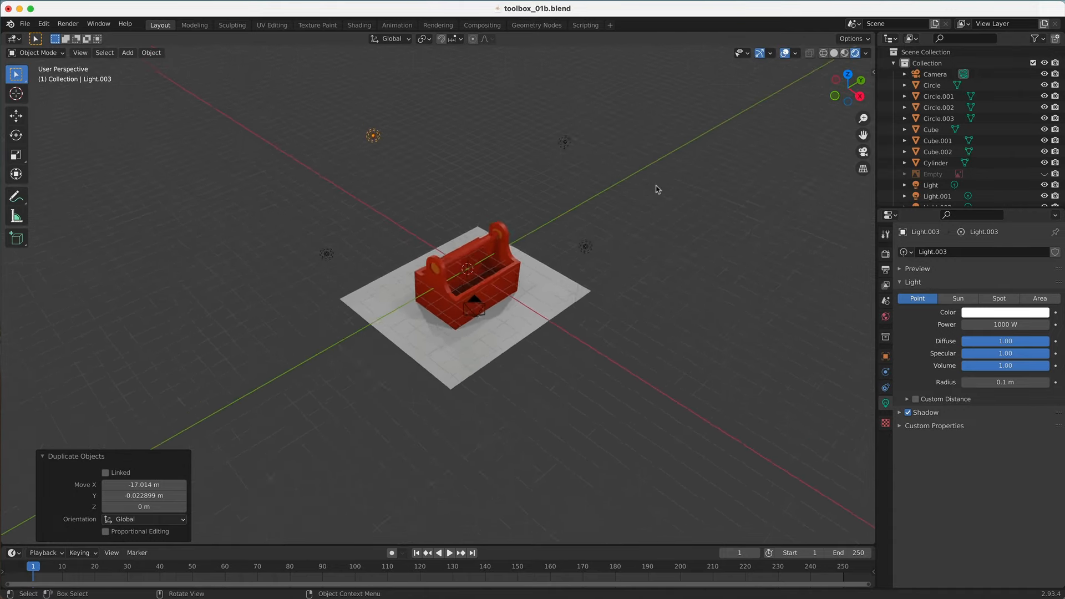
left_click(561, 248)
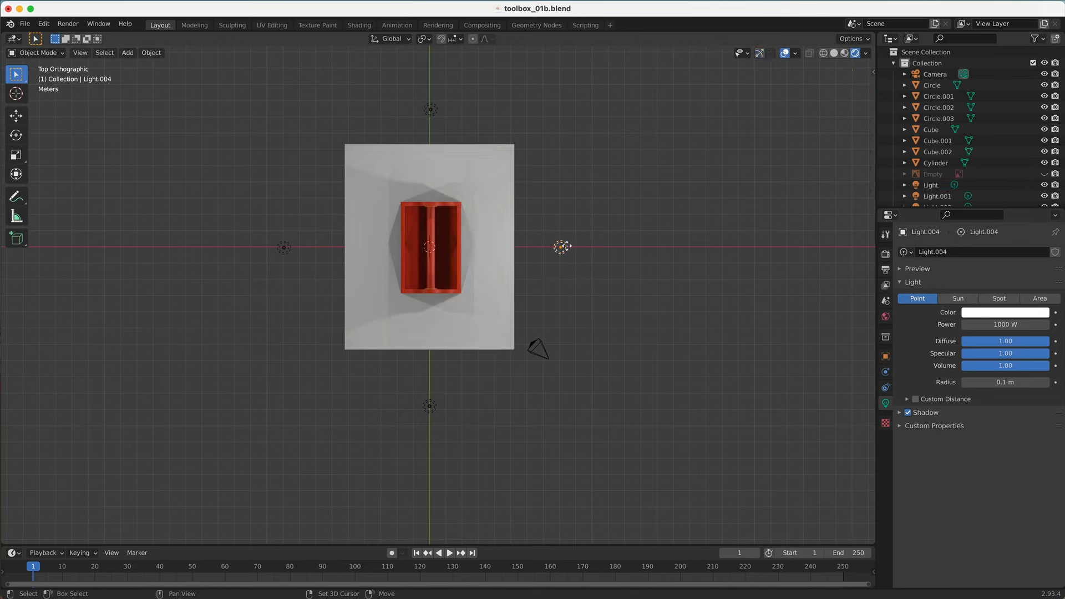
key("g")
key("KP_3")
key("z")
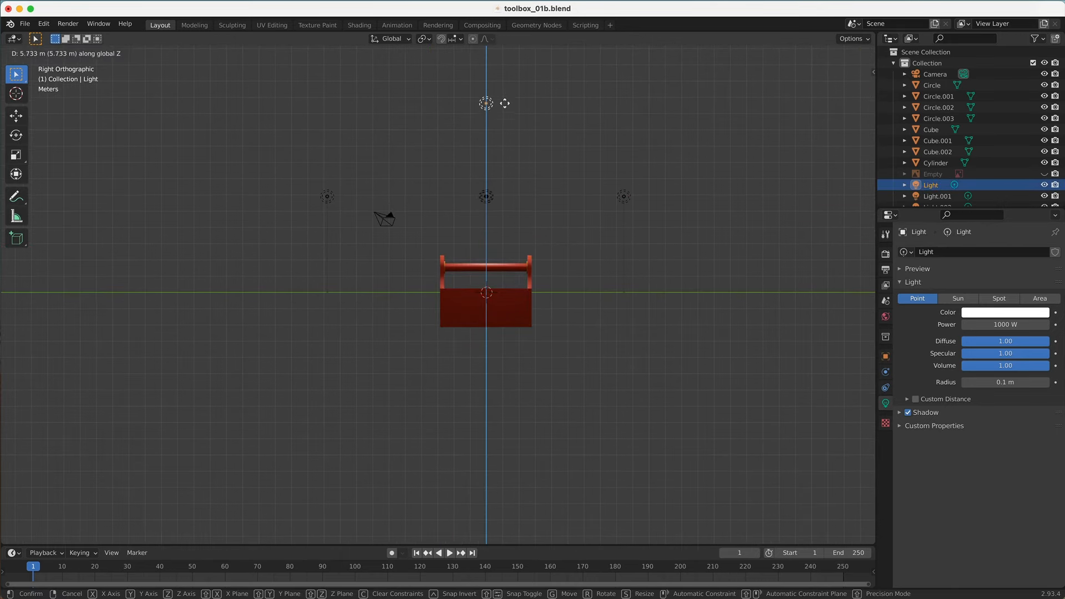
left_click(499, 98)
middle_click_drag(499, 98, 559, 237)
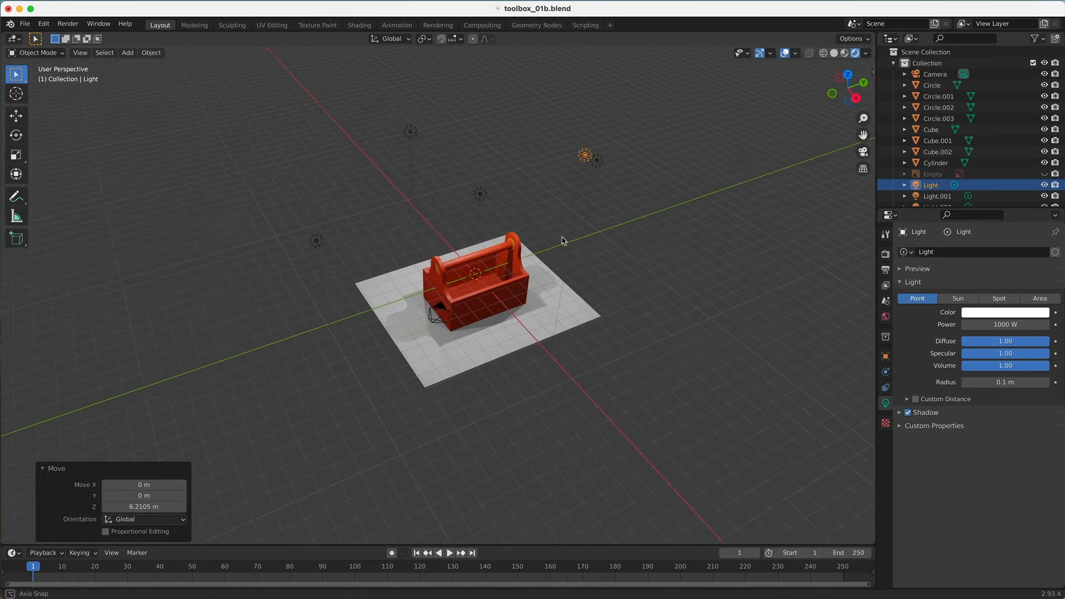
left_click(784, 52)
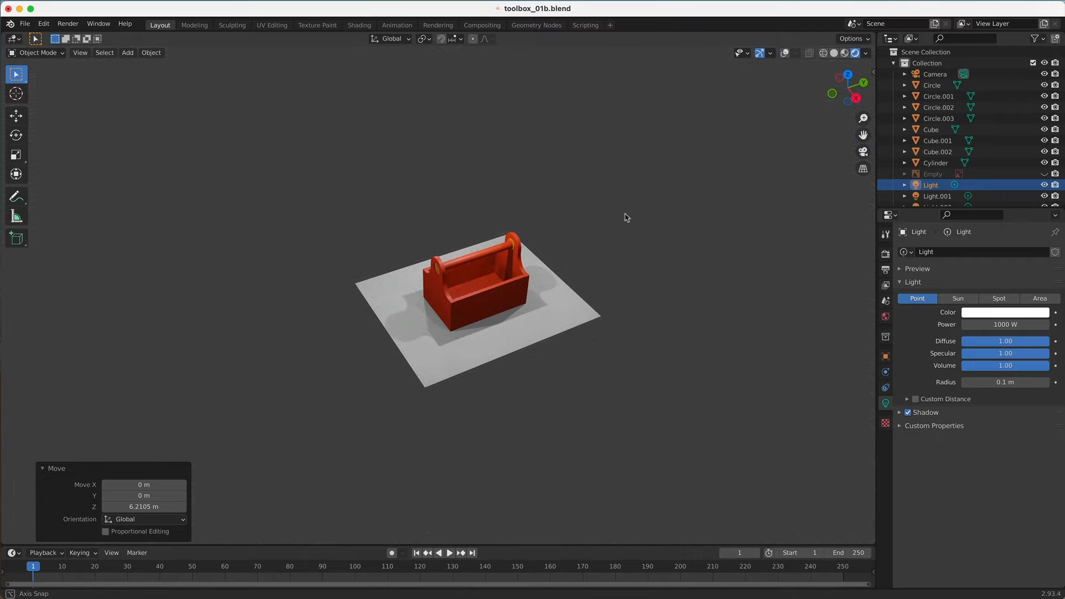
scroll(623, 204, "up", 6)
scroll(693, 209, "down", 6)
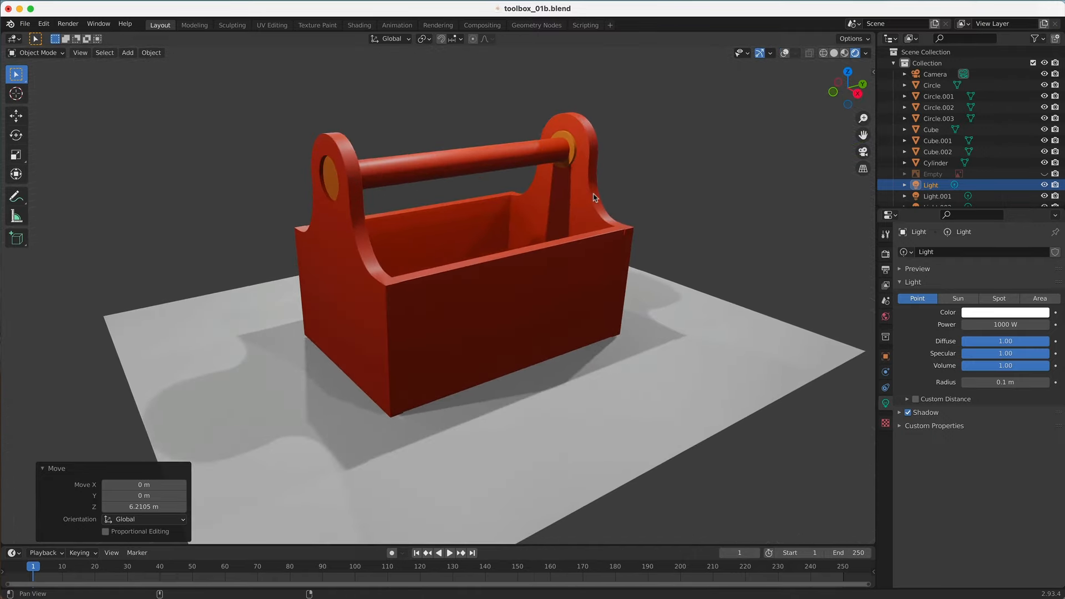
Lower the positive-X light about 7.6 m along Z and check the toolbox's lighting with overlays hidden.
left_click(784, 53)
key("g")
key("z")
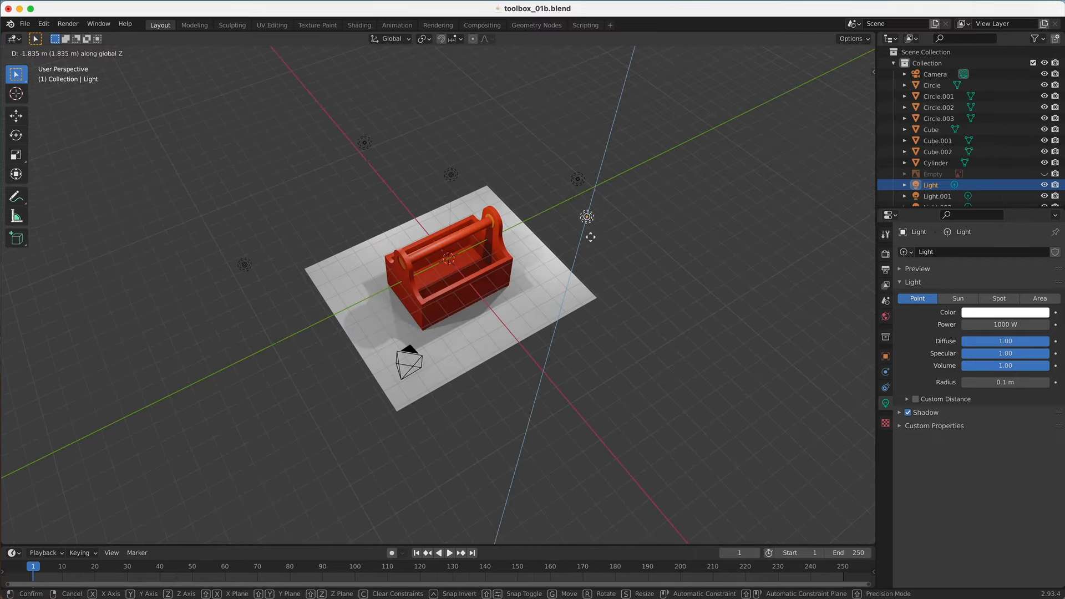
left_click(577, 333)
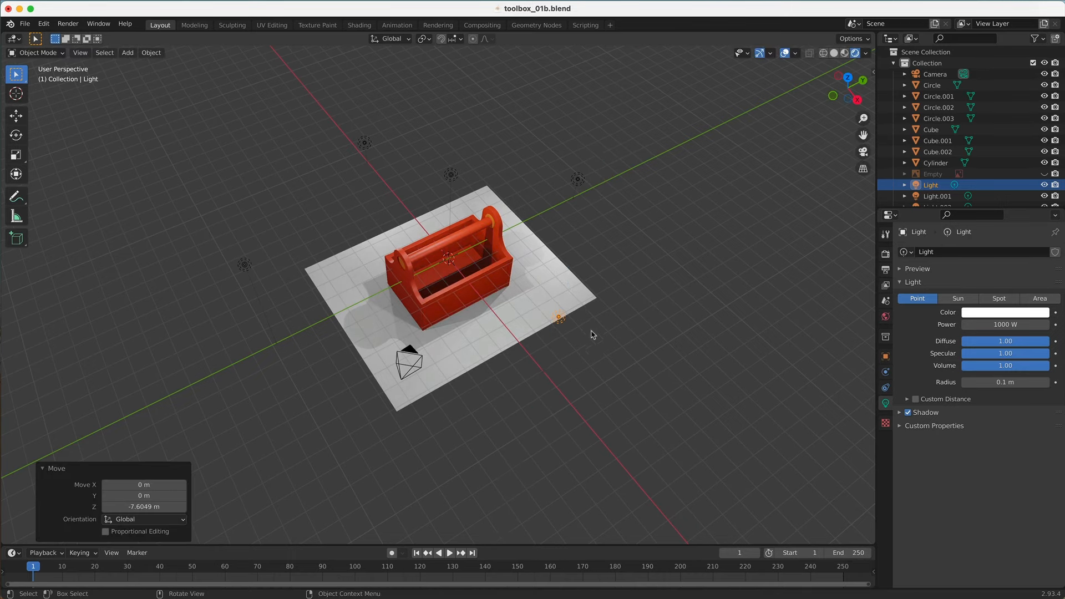
middle_click_drag(592, 331, 610, 299)
left_click(784, 52)
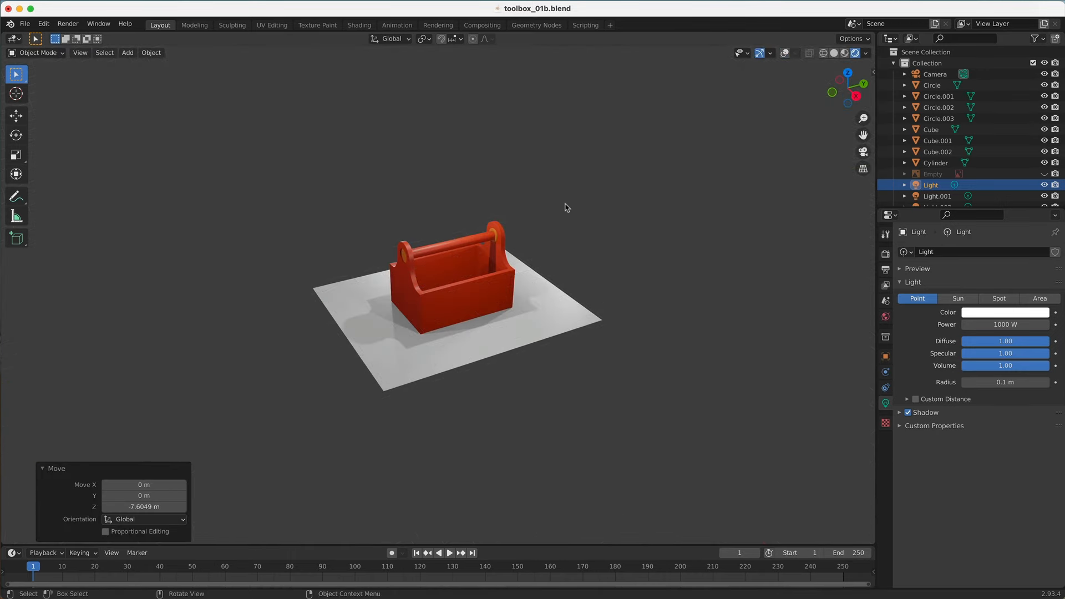
scroll(566, 205, "up", 4)
scroll(566, 207, "down", 1)
Select the toolbox's long front panel, enter Edit Mode, and open the panel's modifier properties.
left_click(467, 272)
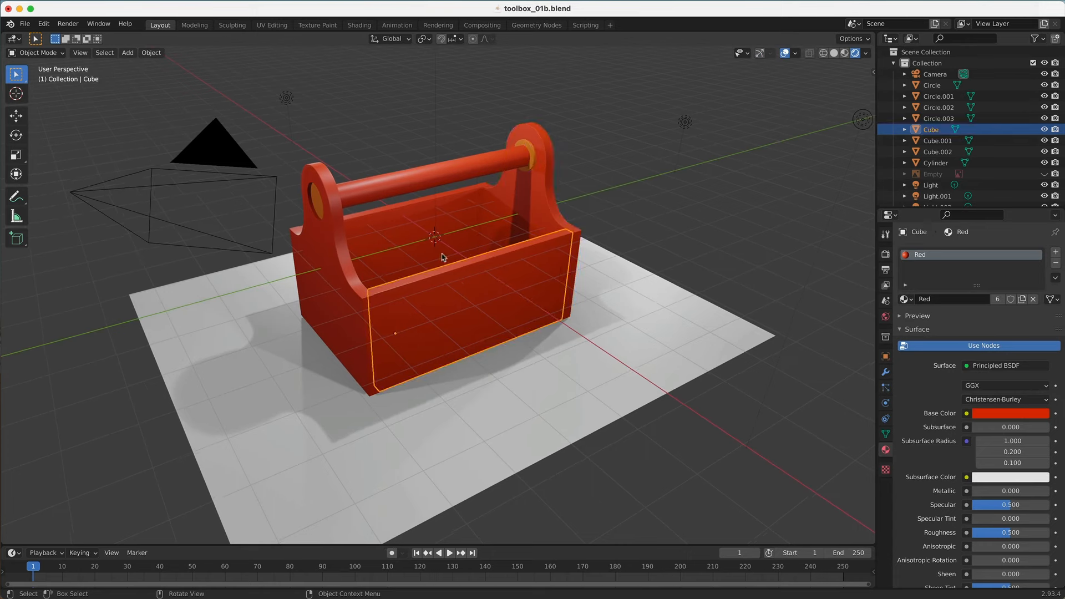
left_click(35, 52)
left_click(45, 81)
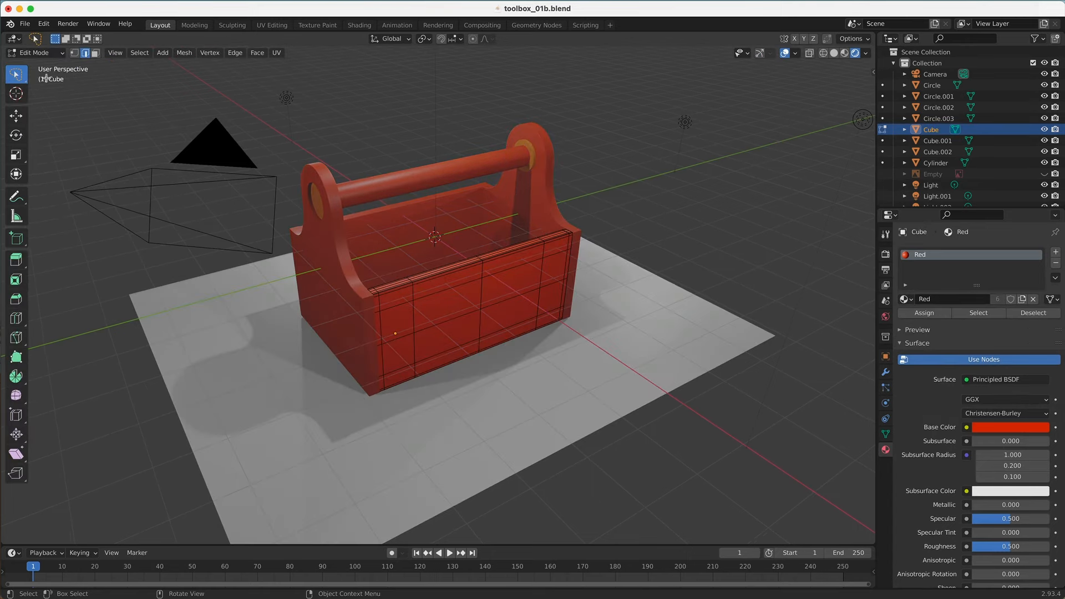
middle_click_drag(466, 266, 839, 303)
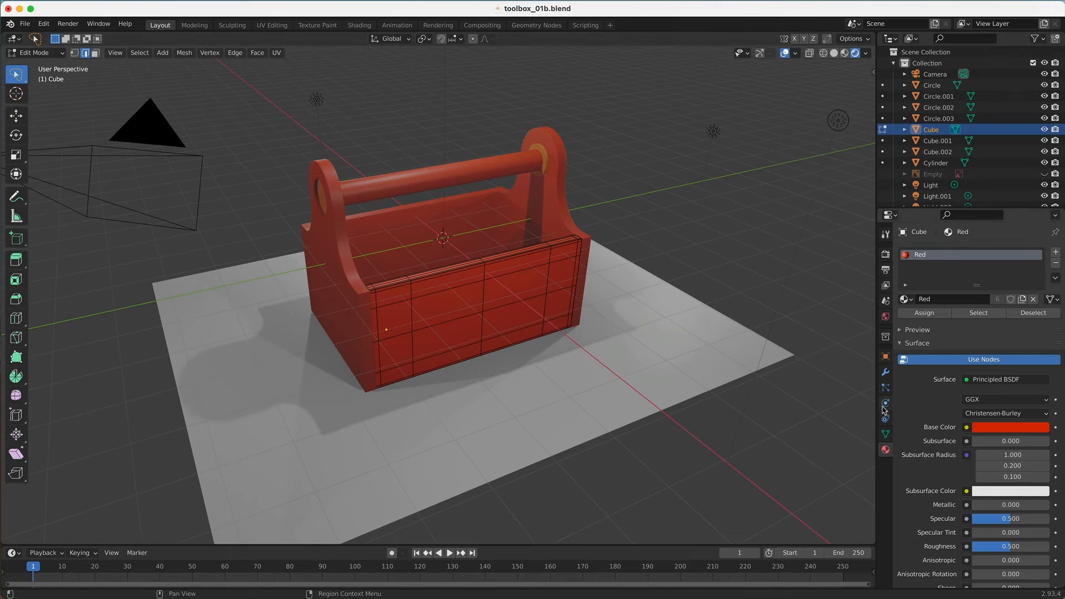
left_click(885, 371)
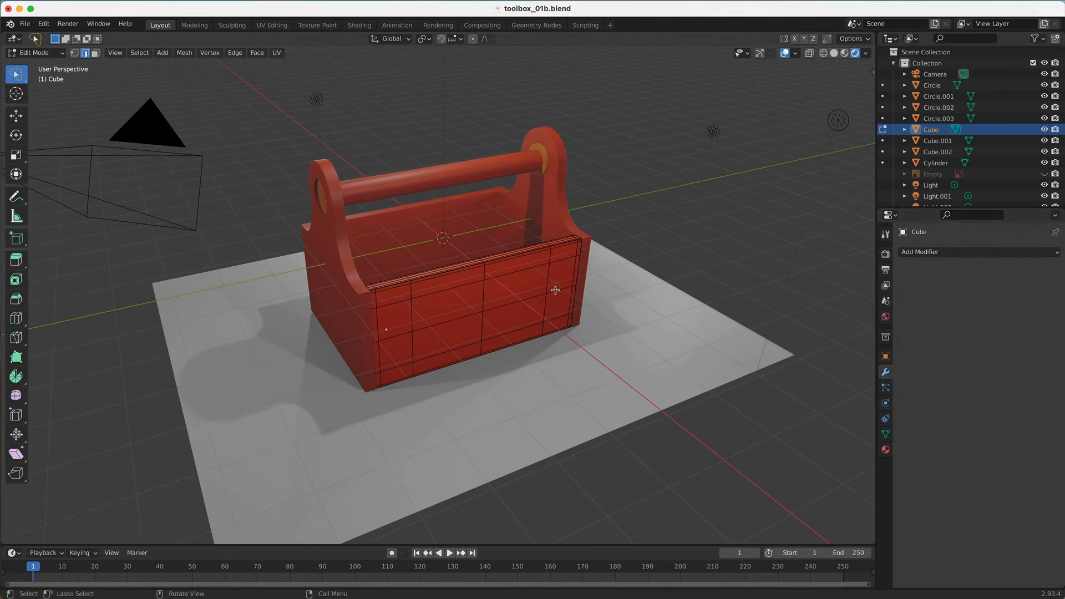
Mark the rectangular loop of edges just inside the border of the front panel's outer face as a UV seam.
scroll(373, 273, "up", 4)
middle_click_drag(519, 299, 524, 268, "shift")
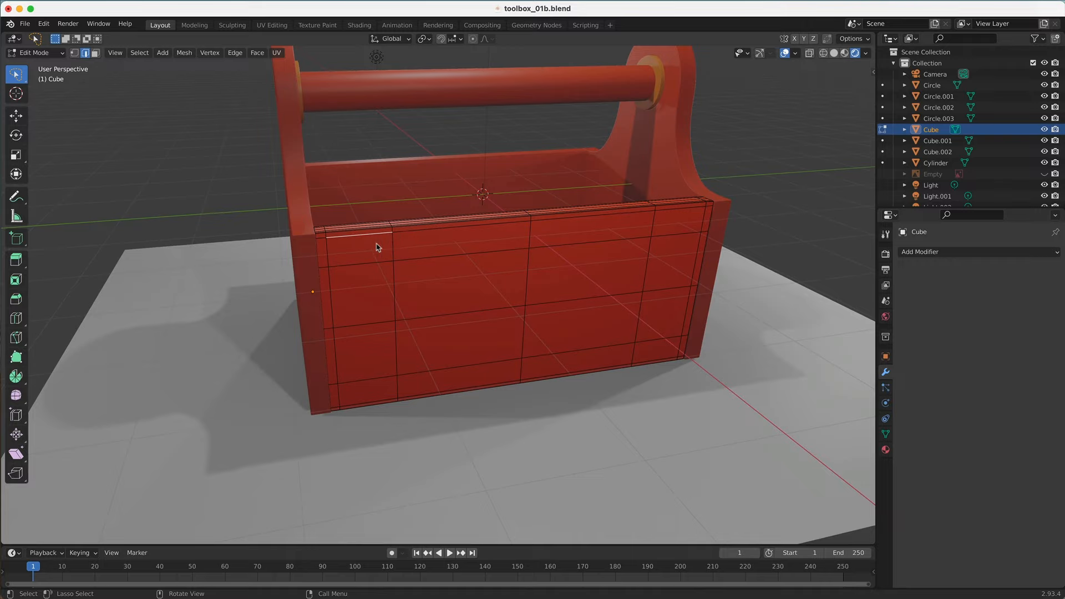
left_click(443, 234, "shift")
left_click(614, 220, "shift")
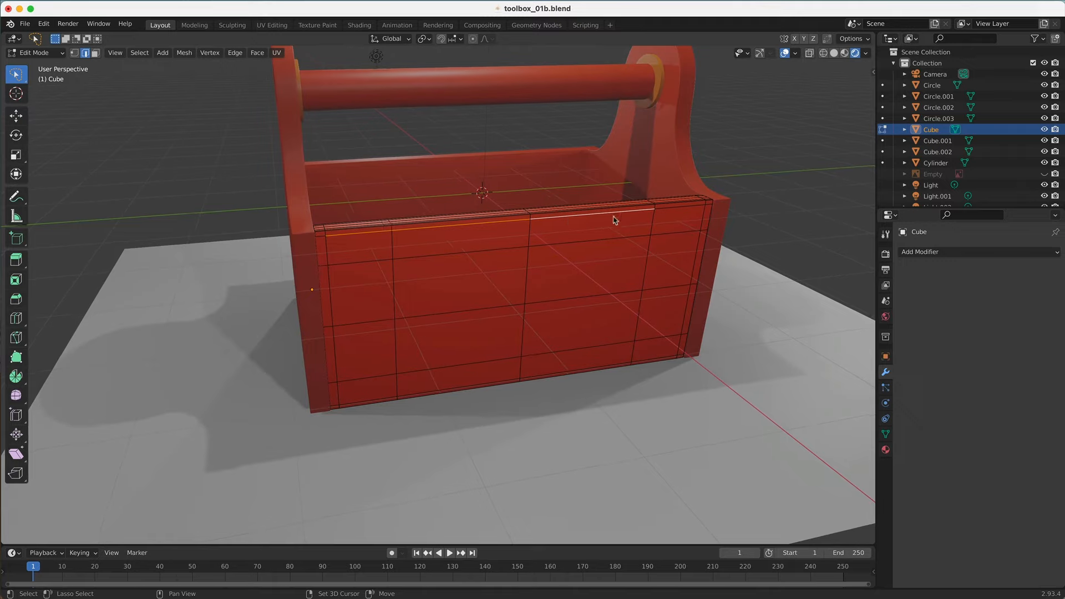
left_click(673, 225, "shift")
left_click(702, 233, "shift")
left_click(696, 267, "shift")
left_click(681, 341, "shift")
left_click(679, 352, "shift")
left_click(652, 360, "shift")
left_click(613, 367, "shift")
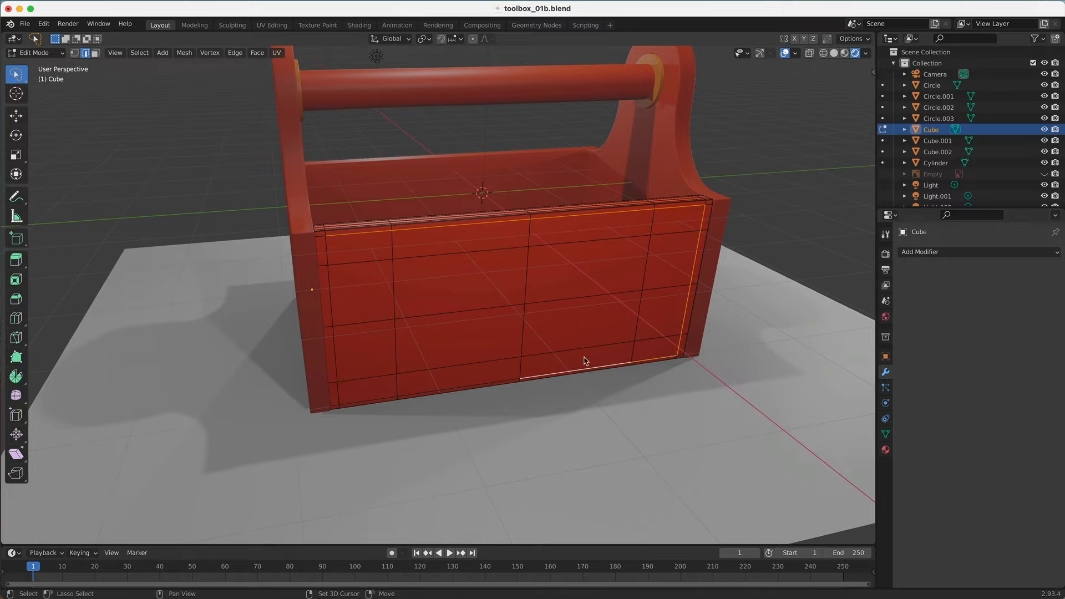
left_click(474, 385, "shift")
left_click(386, 398, "shift")
left_click(337, 392, "shift")
left_click(336, 350, "shift")
left_click(325, 273, "shift")
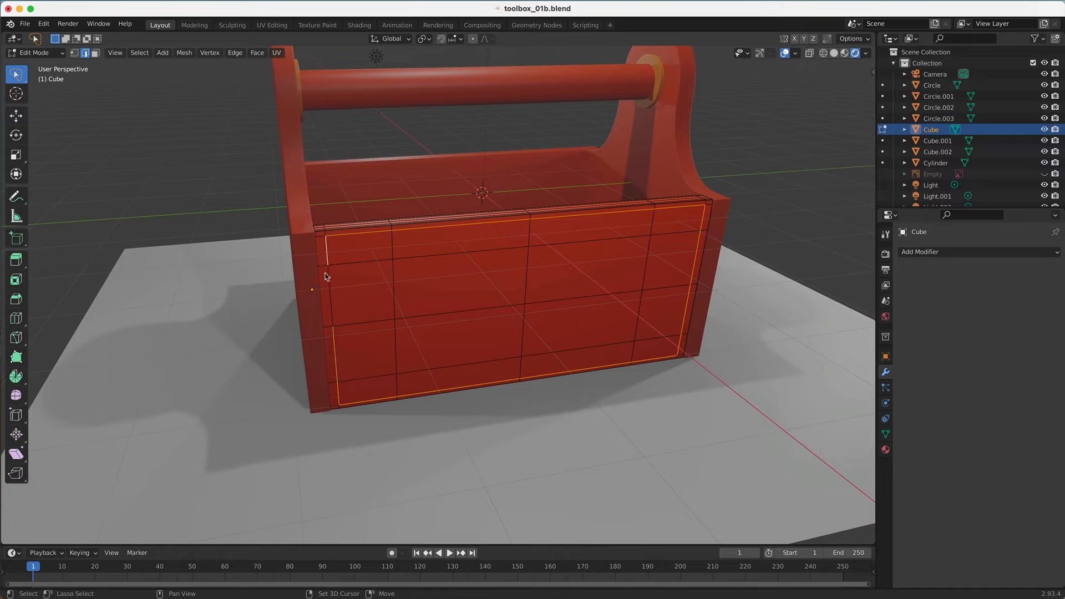
left_click(331, 283, "shift")
left_click(277, 53)
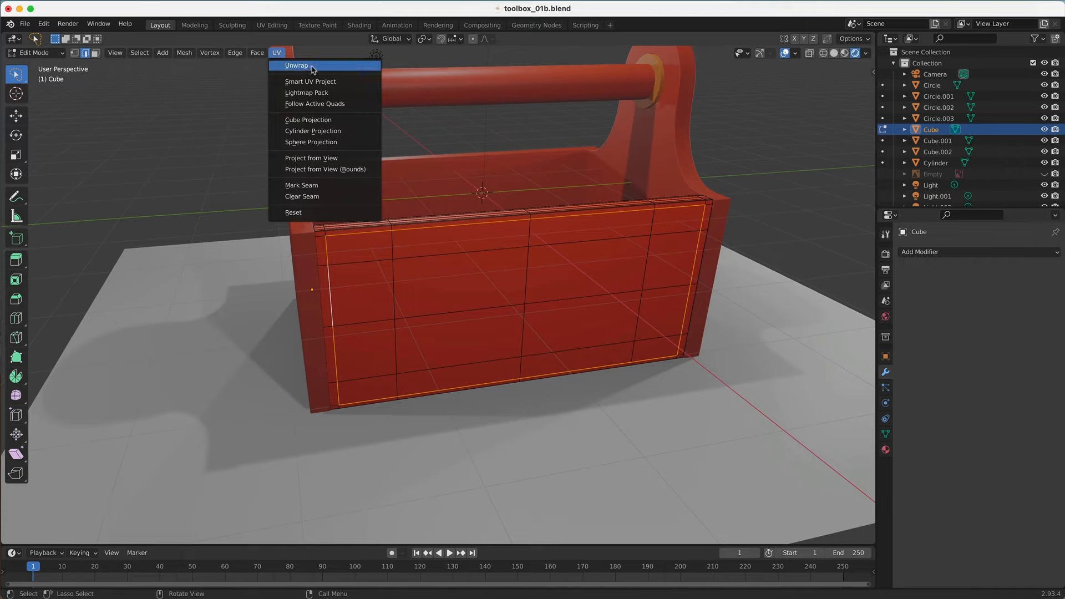
left_click(309, 186)
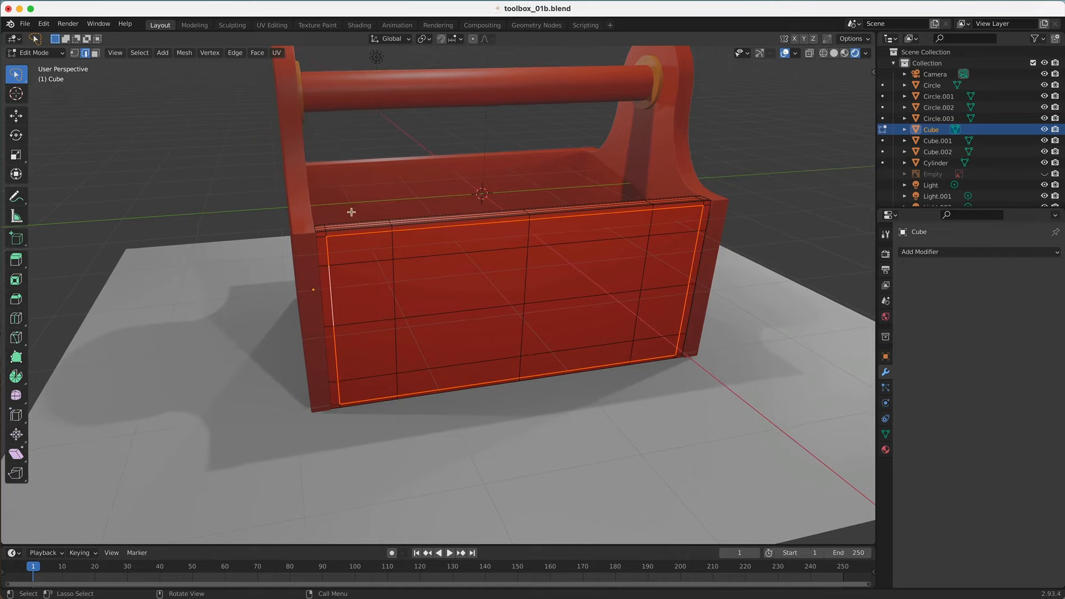
Select all of the front panel's faces enclosed by the seam and UV unwrap them.
left_click(364, 237)
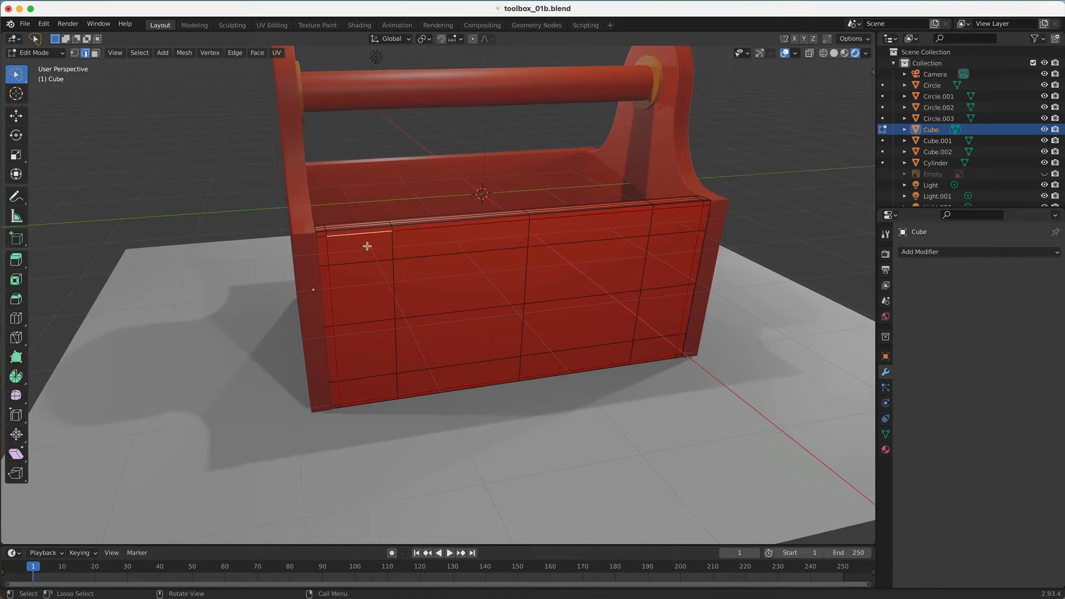
key("3")
left_click(367, 246)
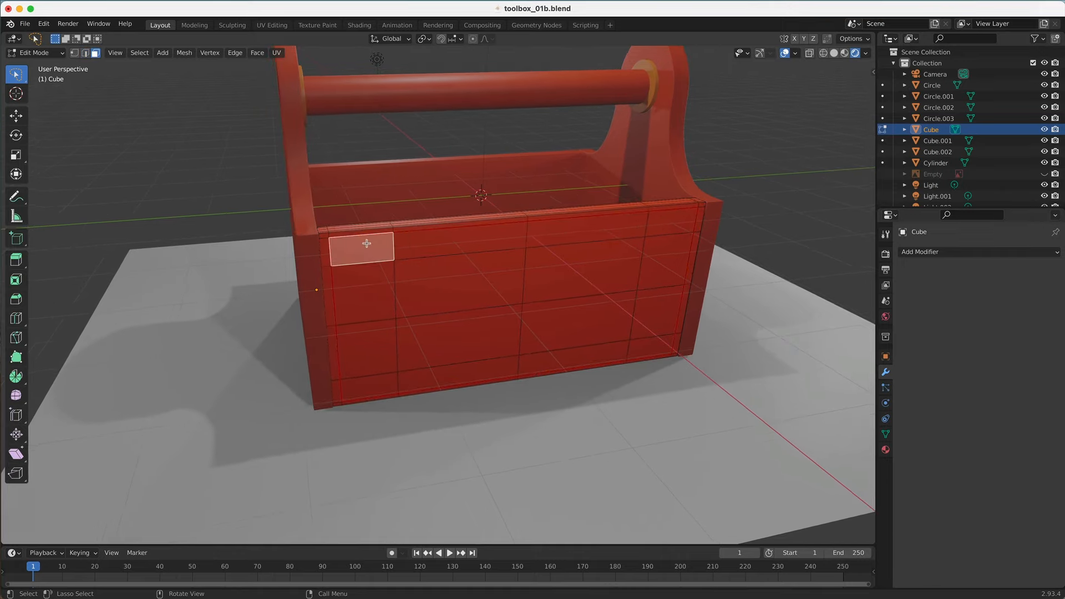
key("ctrl+l")
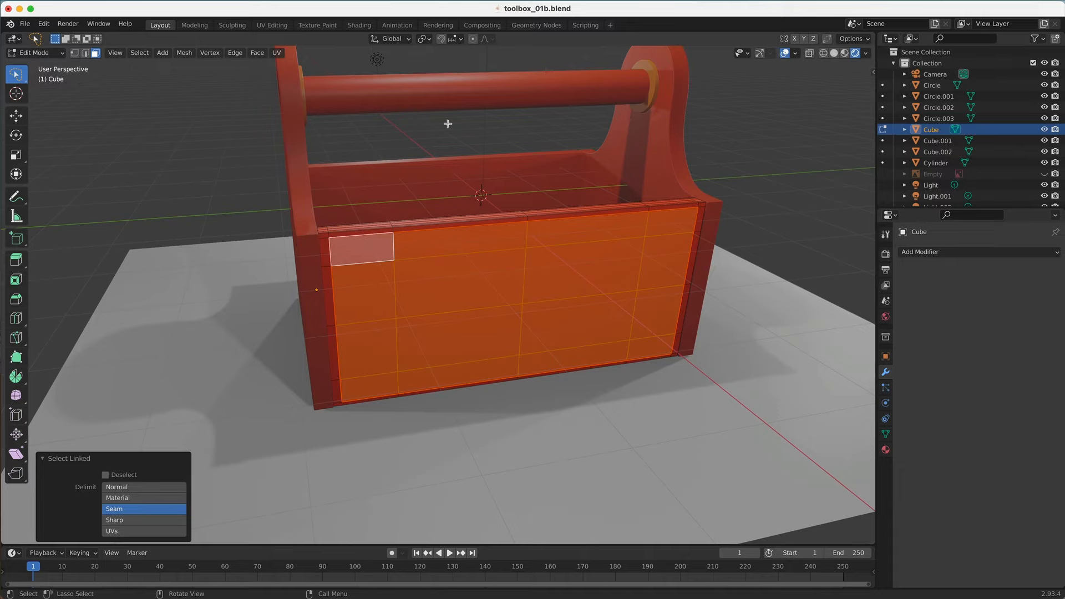
left_click(283, 53)
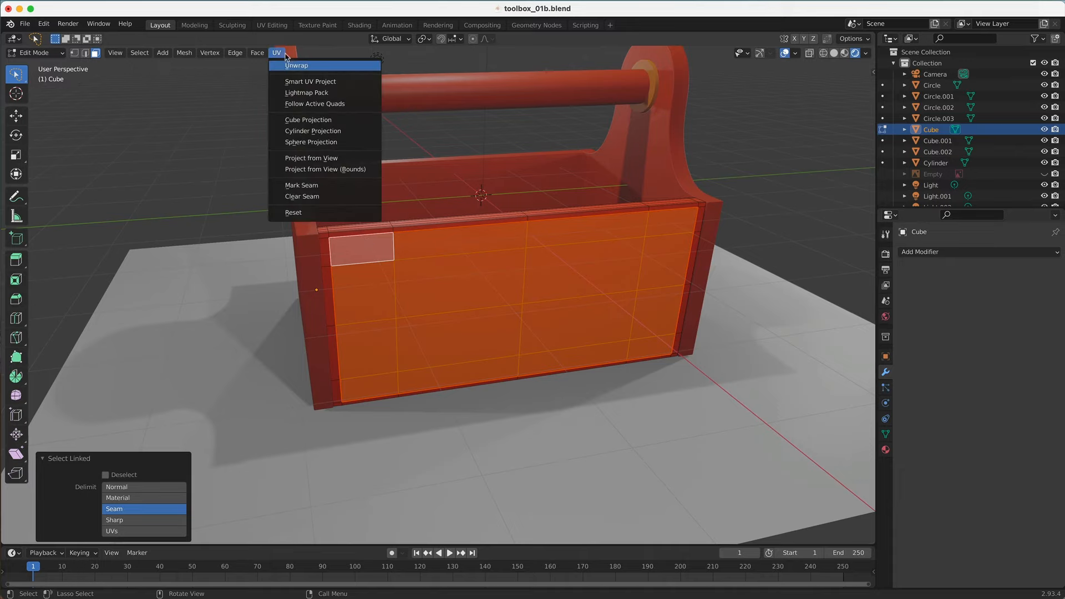
left_click(310, 67)
In the UV Editing workspace, select the whole narrow UV island and scale it about nine times along X.
left_click(265, 26)
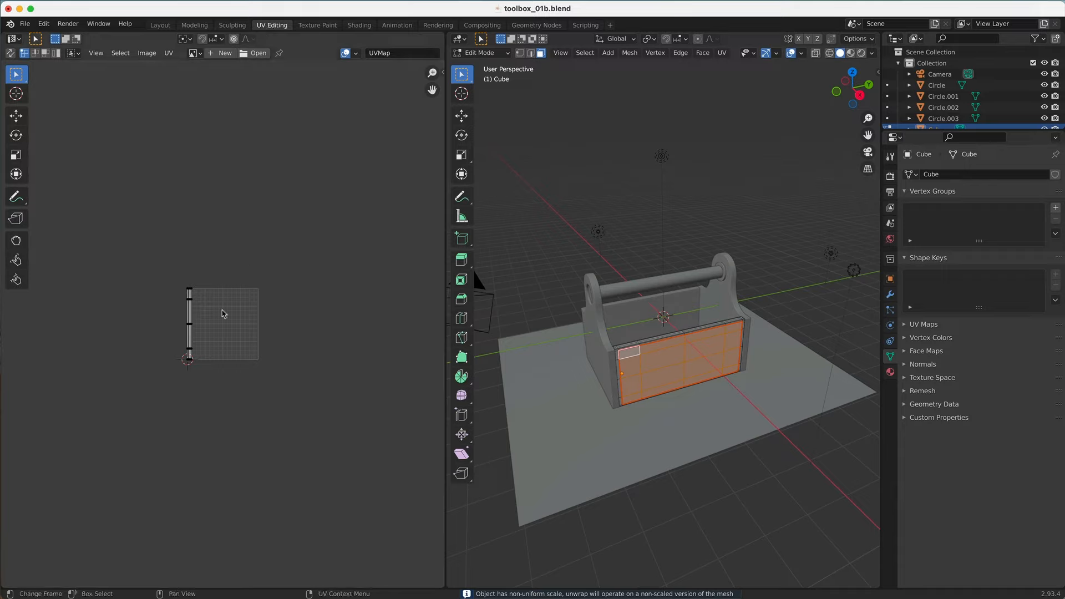
scroll(222, 314, "up", 3)
scroll(220, 333, "up", 2, "ctrl")
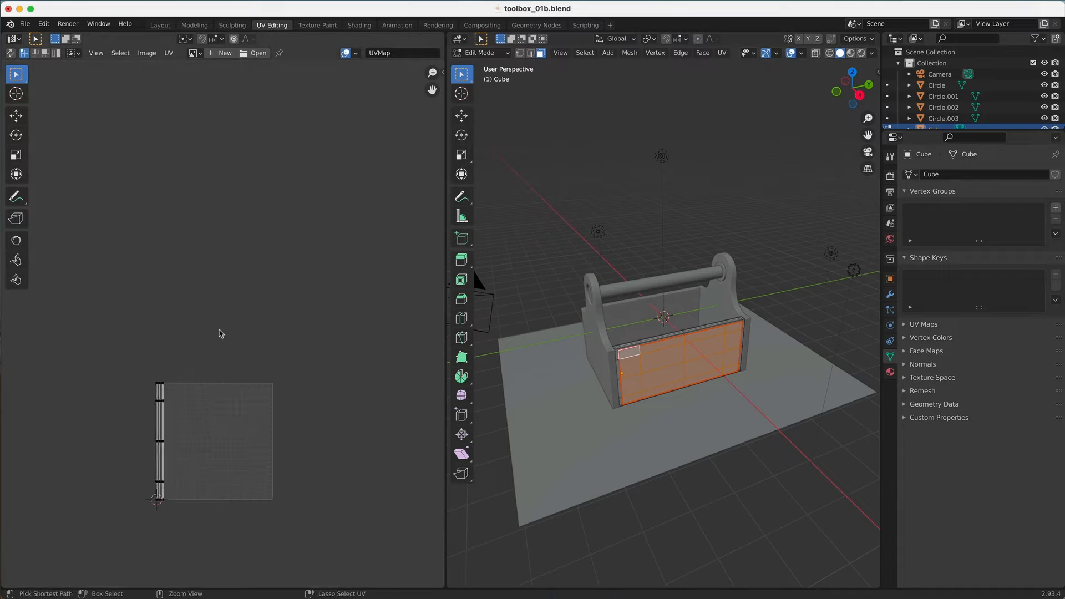
scroll(221, 333, "up", 3)
middle_click_drag(224, 373, 252, 139)
left_click(112, 295)
left_click(112, 295)
key("3")
left_click(111, 296)
key("l")
key("s")
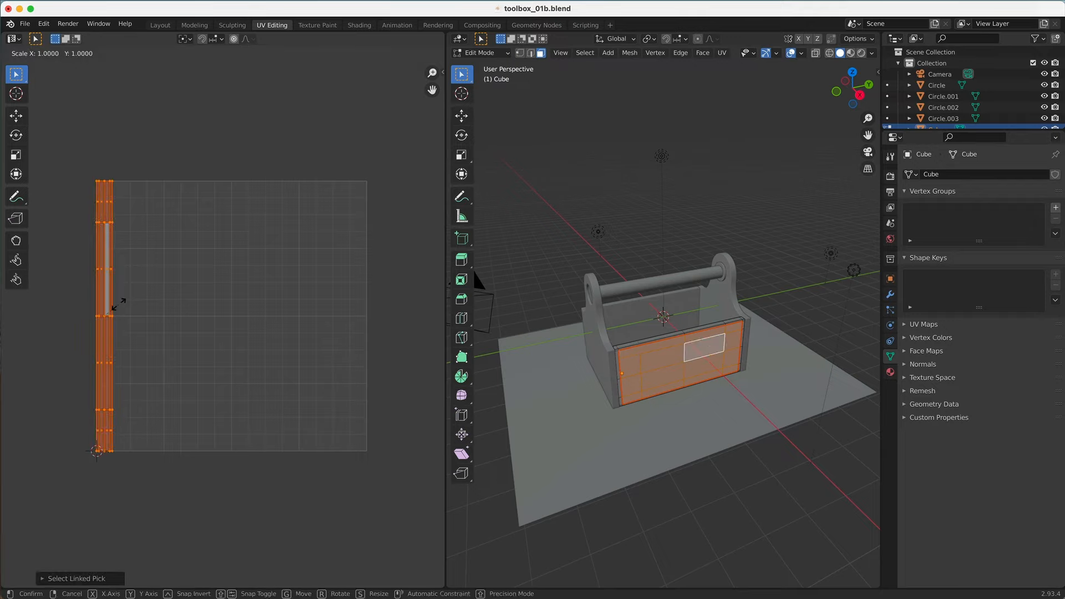
key("x")
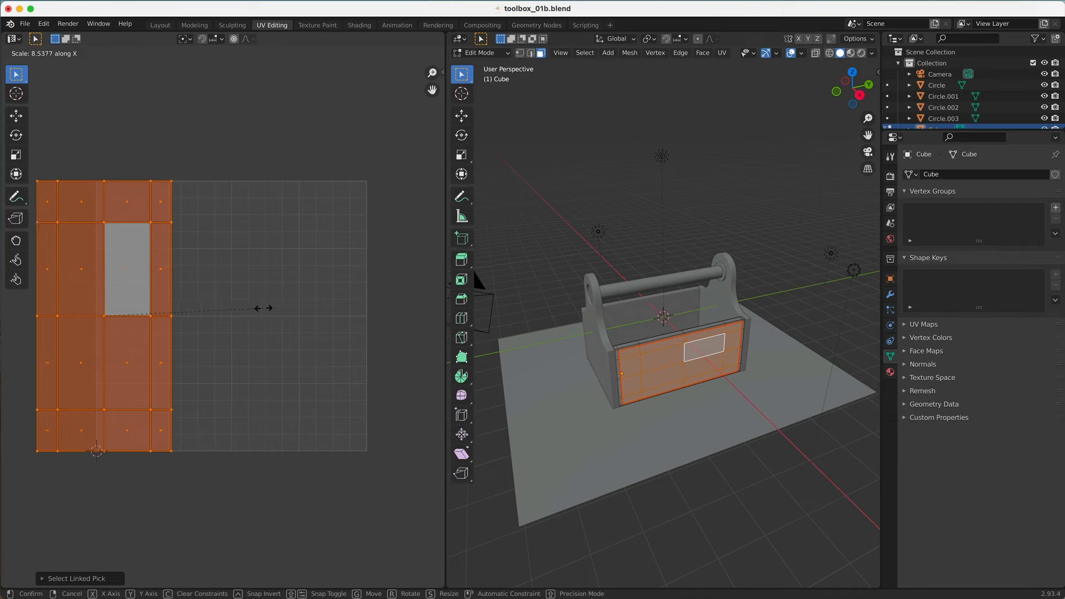
left_click(279, 311)
Reselect the entire linked UV island and move it to the horizontal middle of the UV square.
left_click(242, 282)
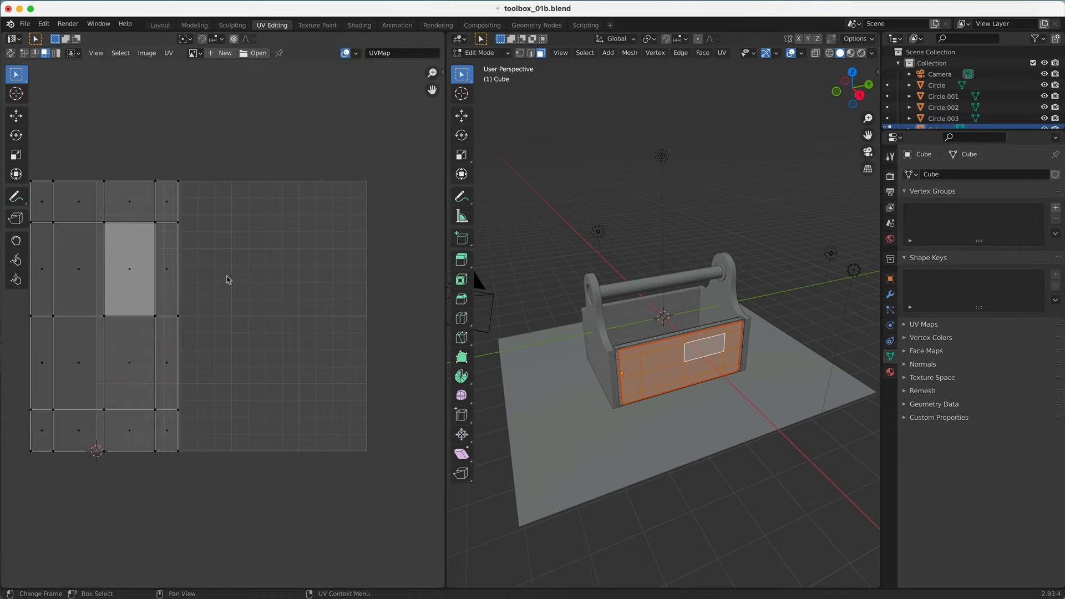
left_click(138, 256)
scroll(138, 256, "down", 1)
left_click(255, 292)
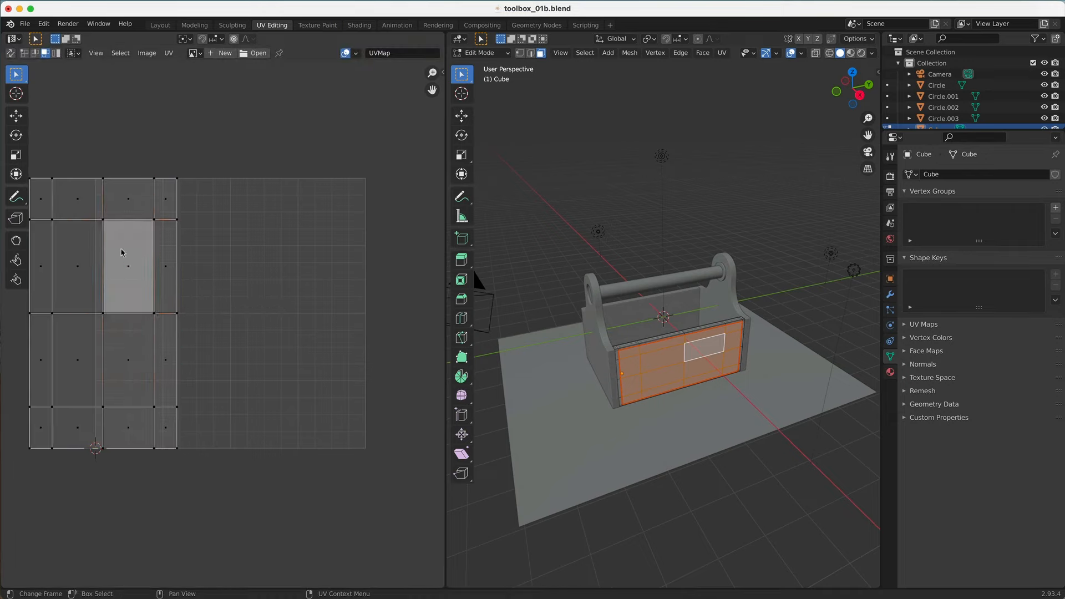
left_click(88, 247)
key("l")
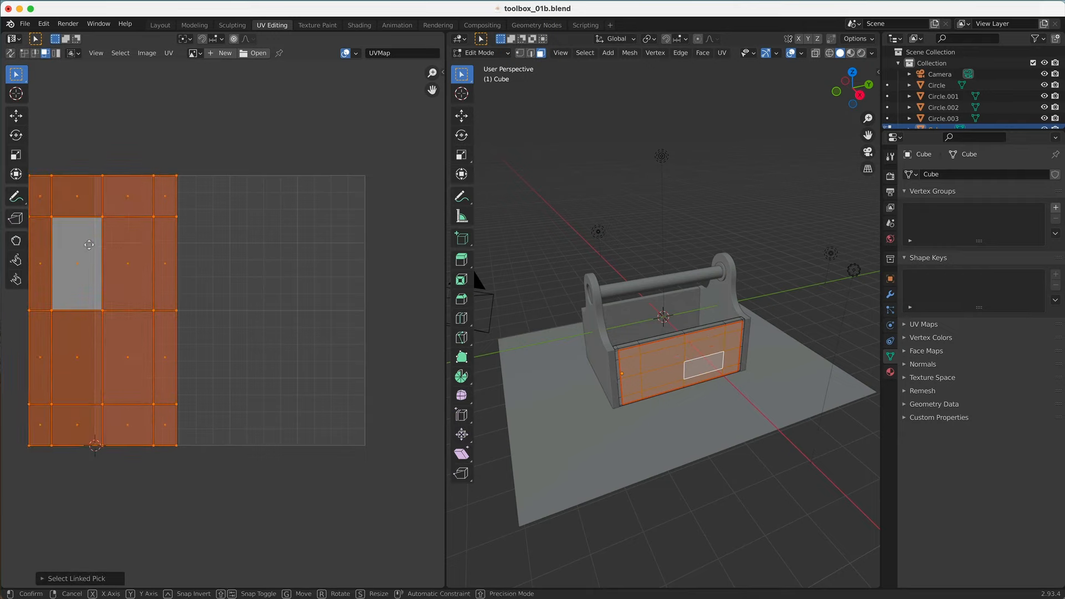
key("g")
left_click(211, 248)
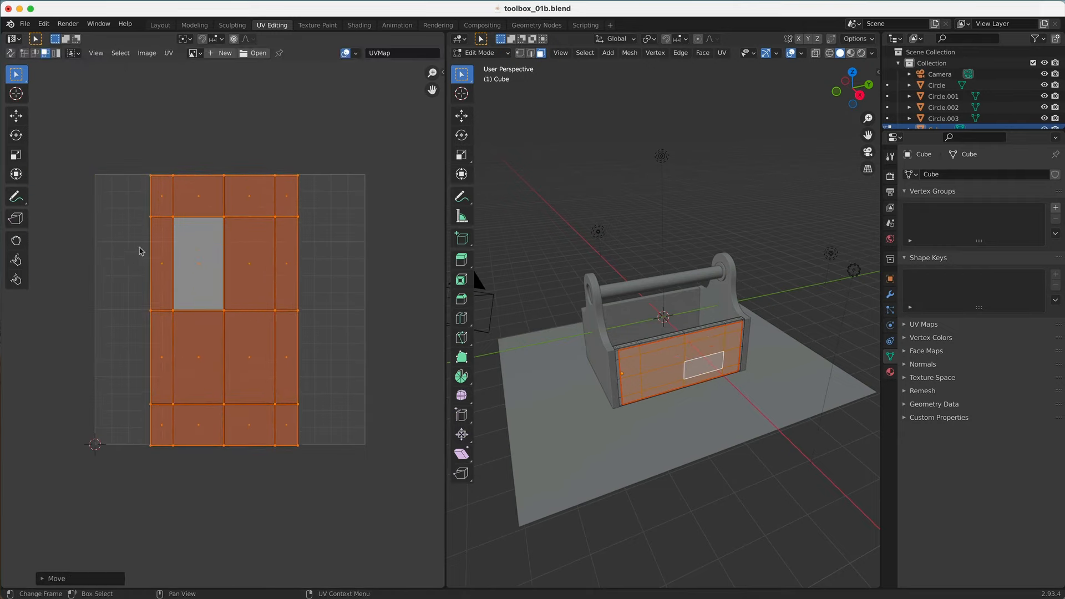
Load blen_logo_toolbox.jpg from the Images folder as the UV editor's background image and fit it in view.
left_click(255, 53)
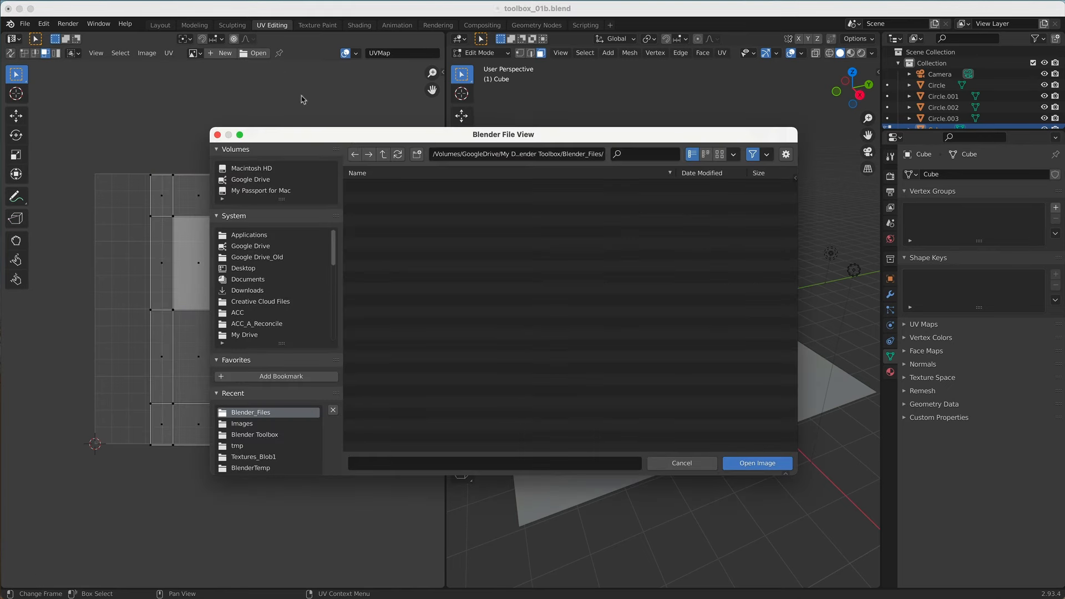
left_click(250, 425)
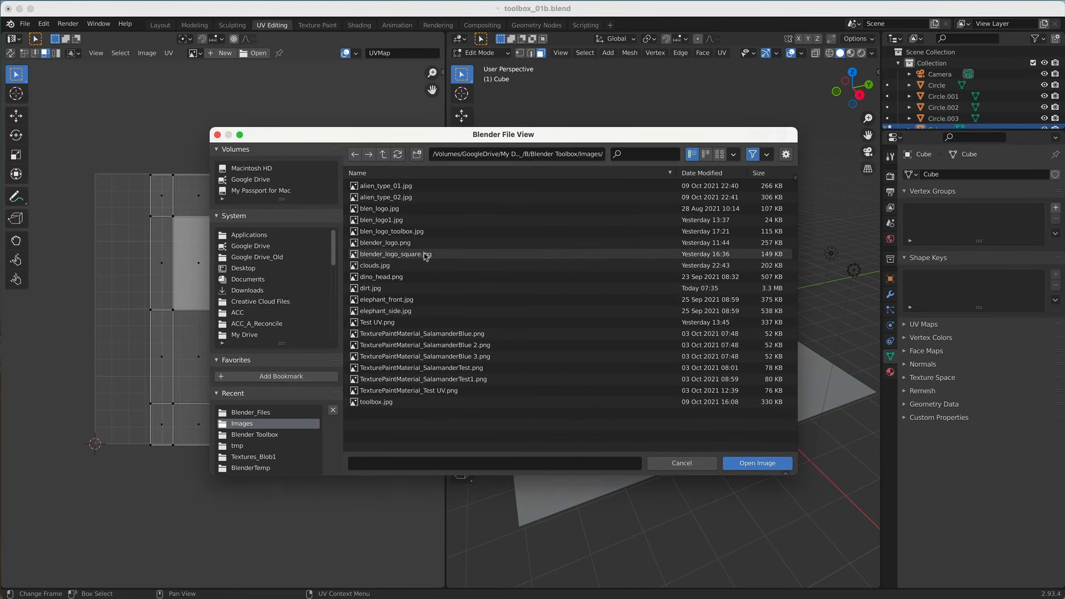
left_click(427, 231)
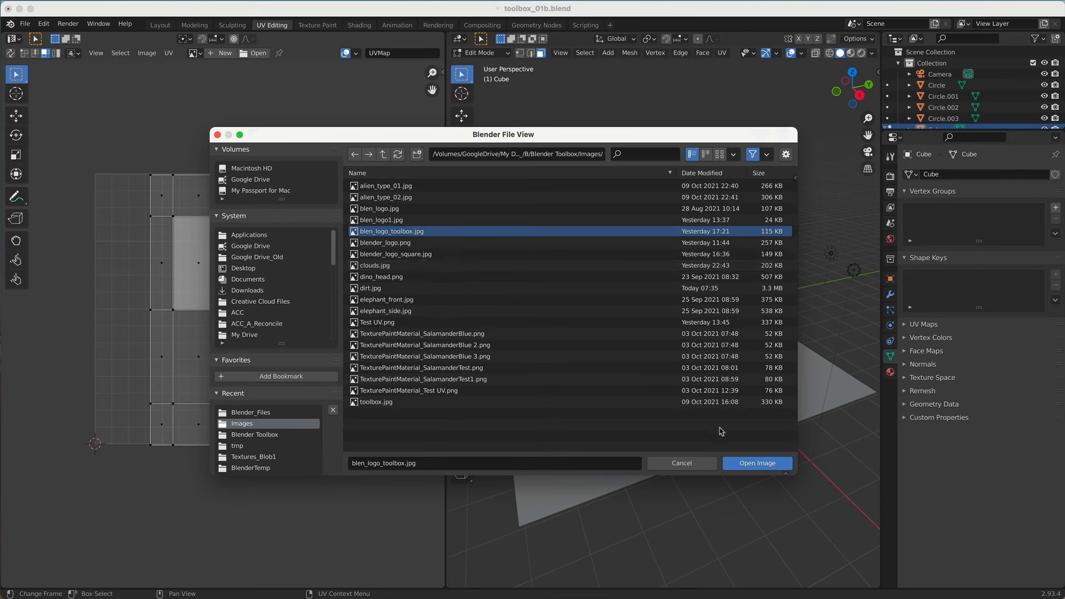
left_click(756, 463)
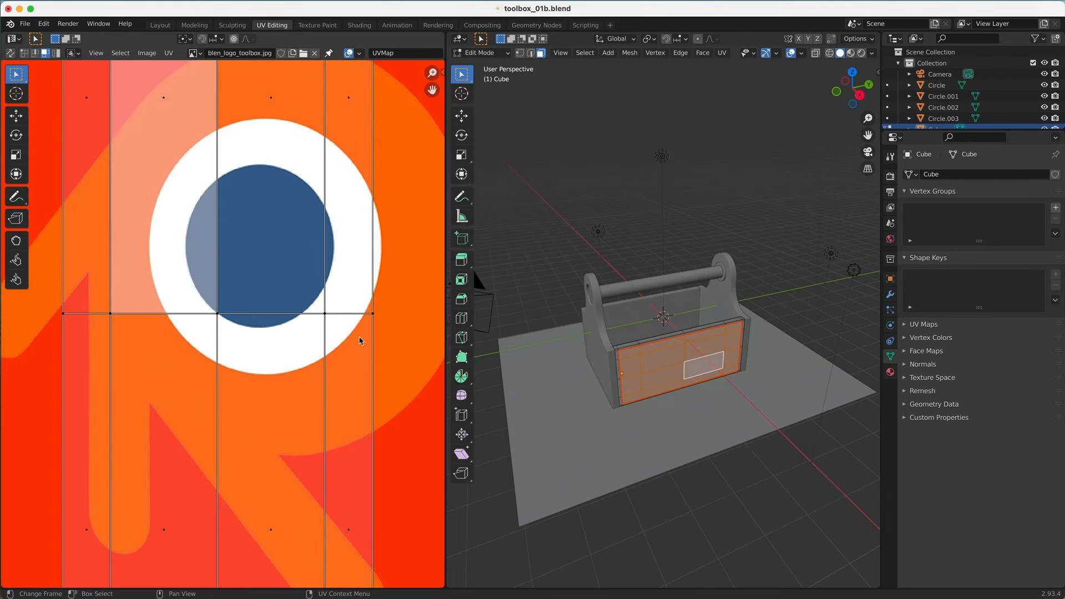
scroll(359, 341, "down", 2)
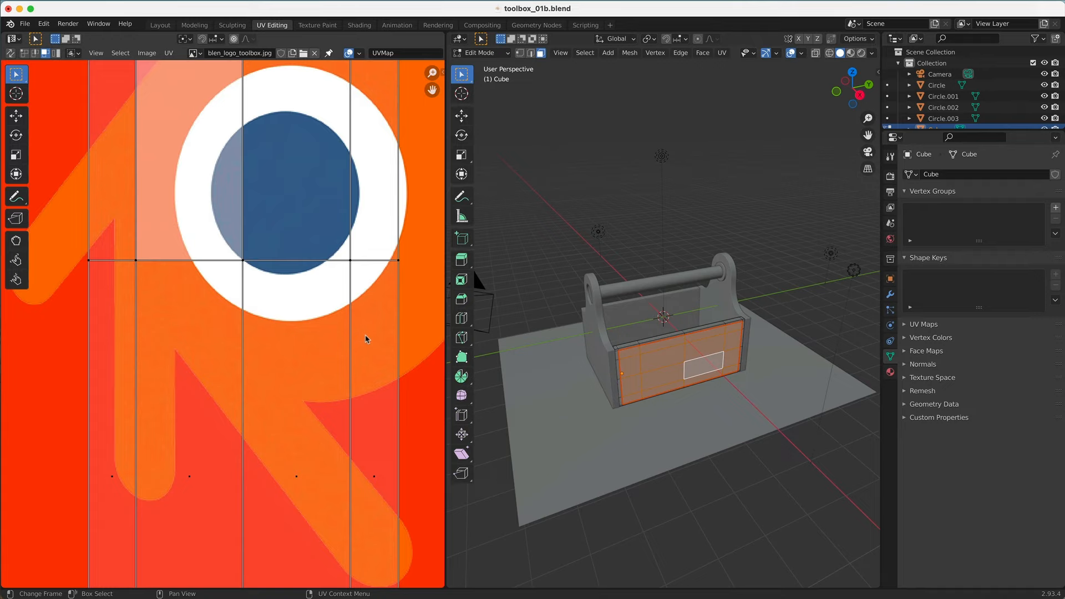
scroll(365, 339, "down", 8, "ctrl")
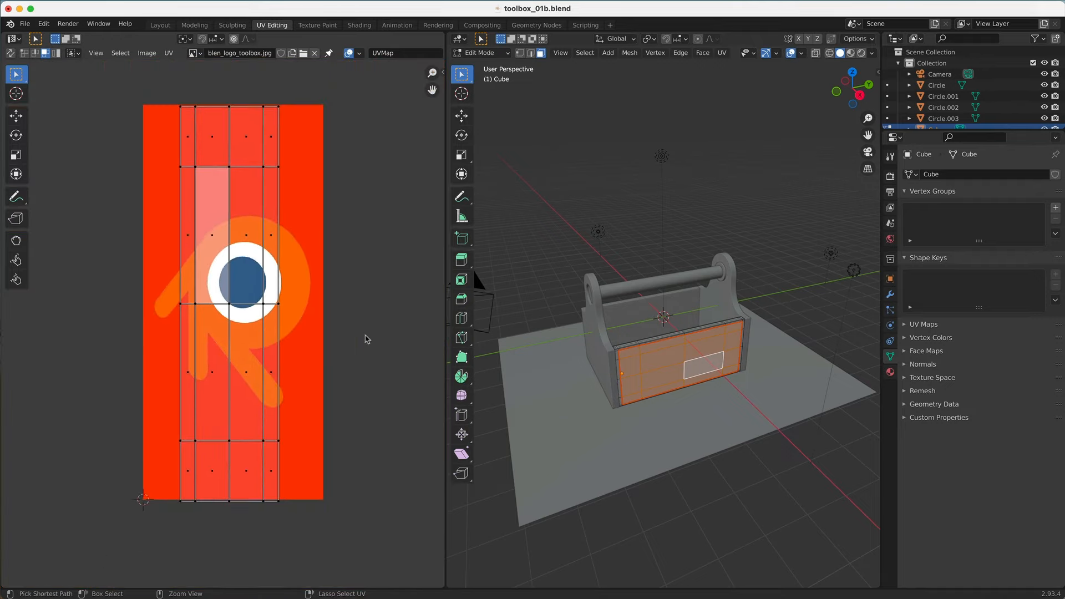
Select the linked UV island, scale it about 1.7 times along X, and shift it about 0.02 along X over the logo.
left_click(277, 217)
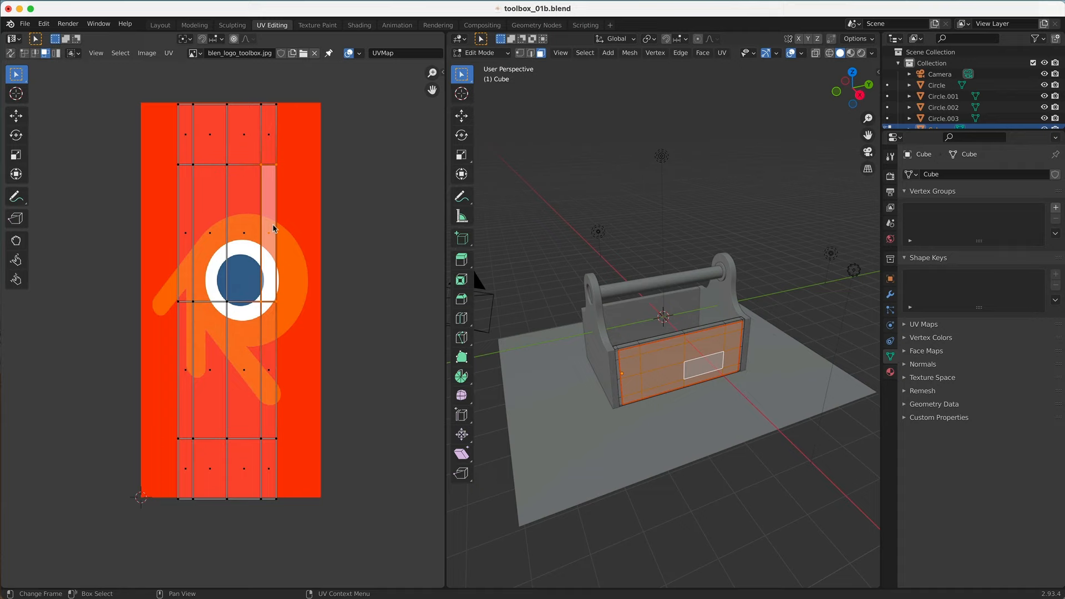
key("l")
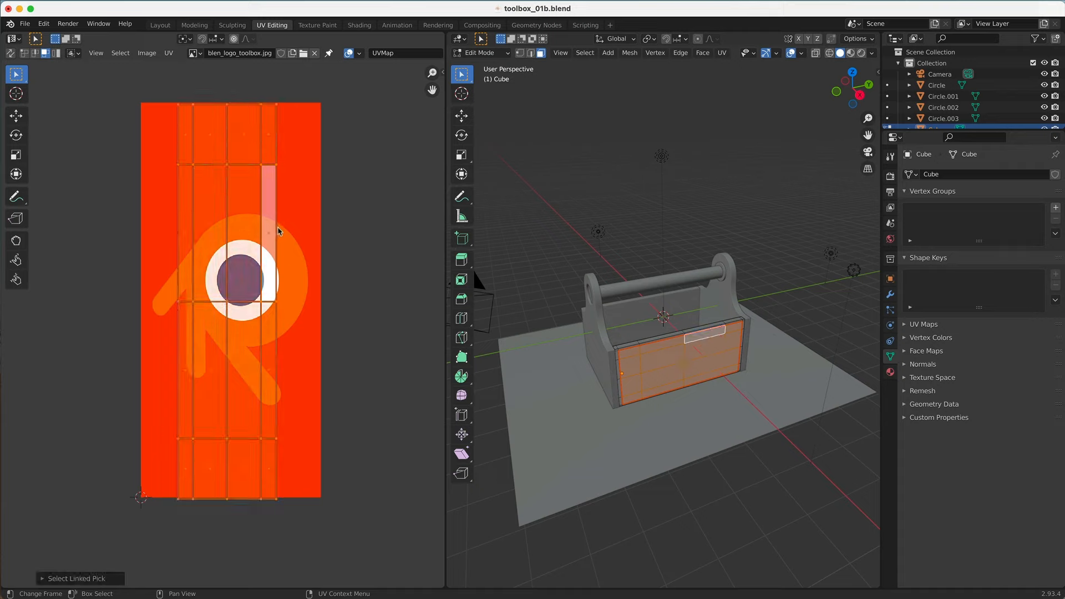
key("s")
key("x")
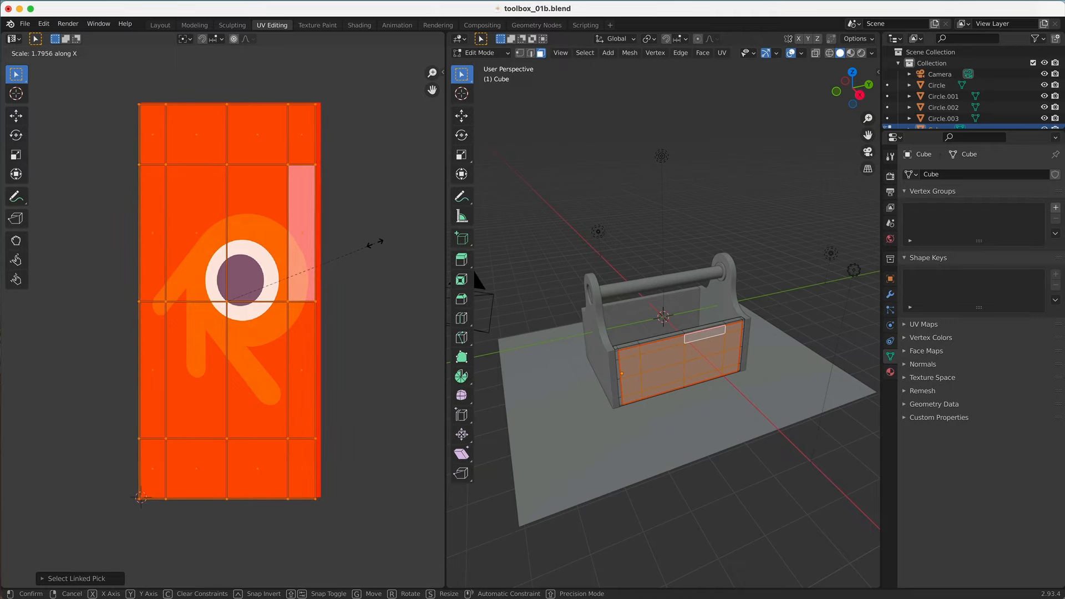
left_click(368, 242)
key("g")
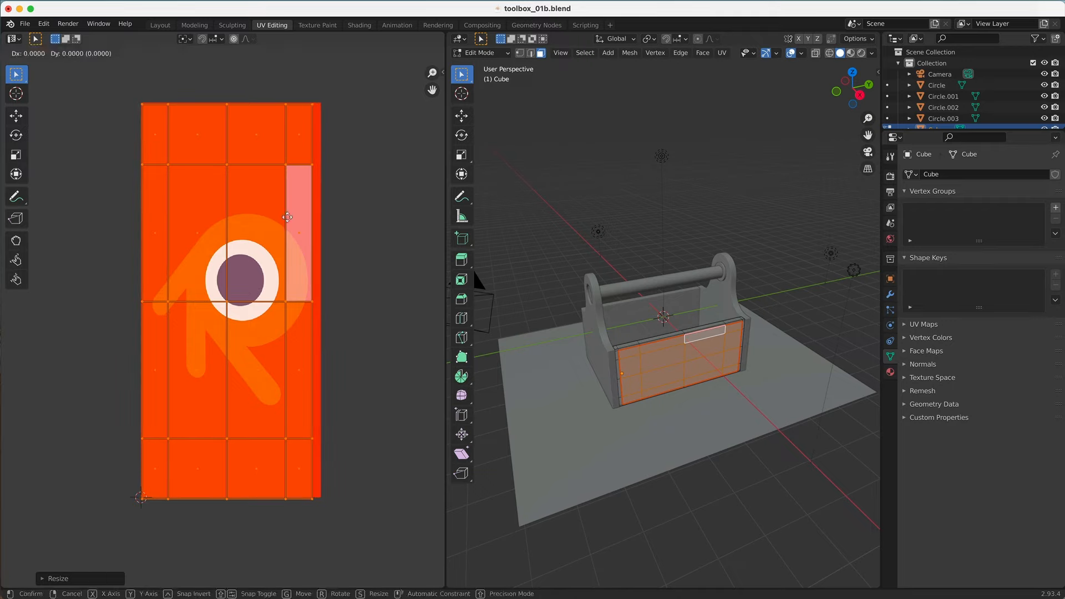
key("x")
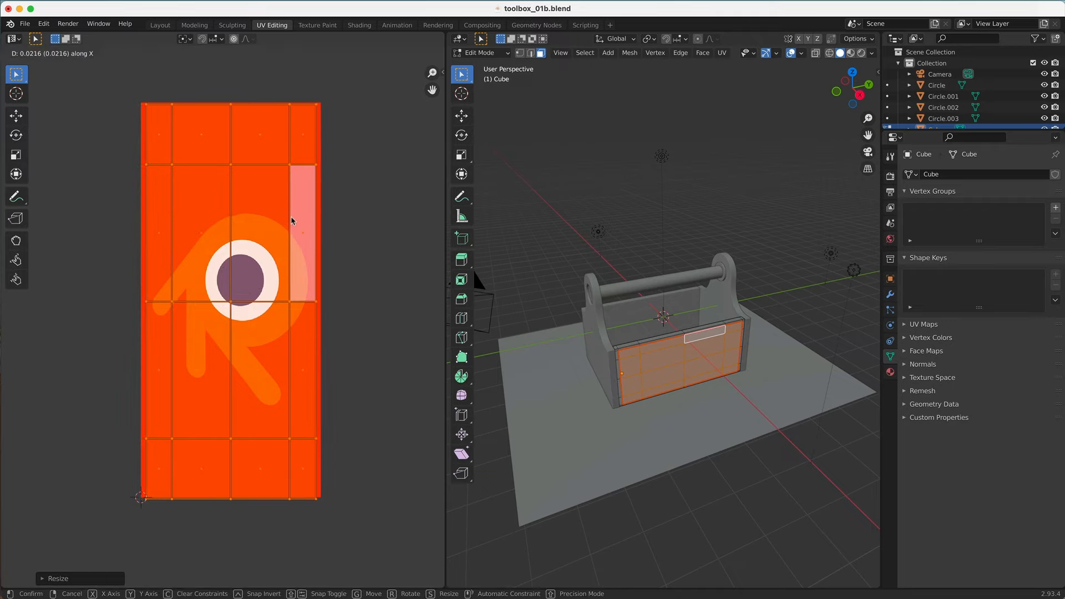
left_click(292, 220)
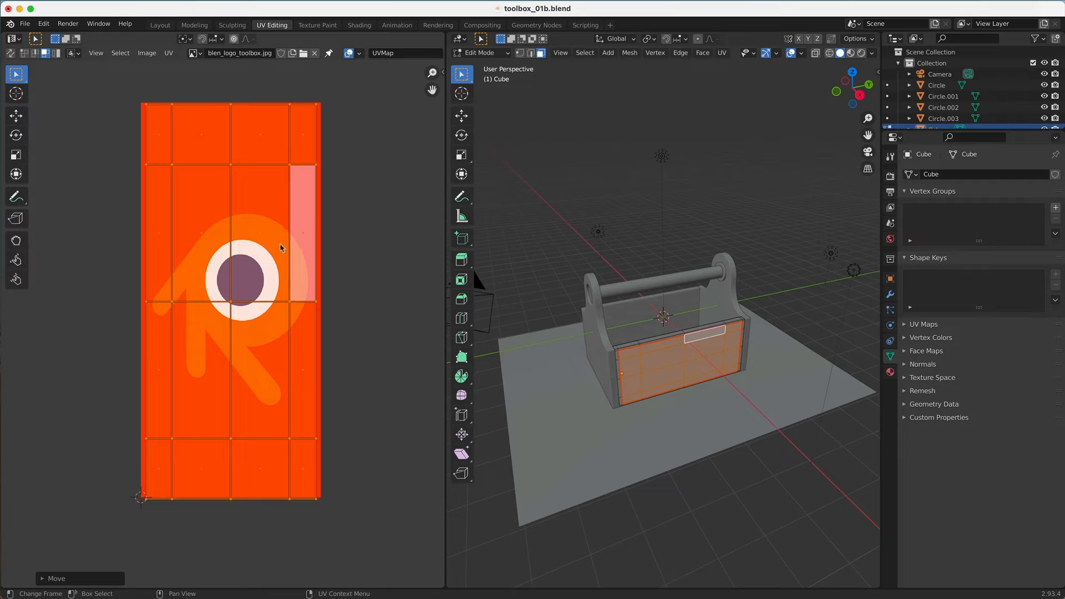
Shrink the UV island uniformly to about 0.96, and widen it along X to nearly the logo image's full width.
key("g")
key("y")
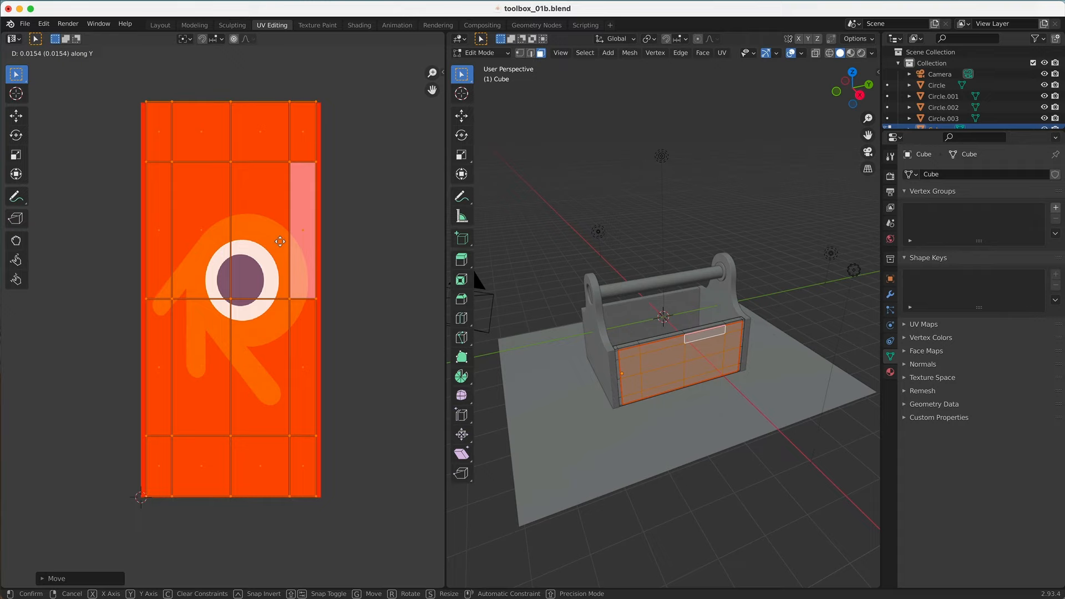
key("s")
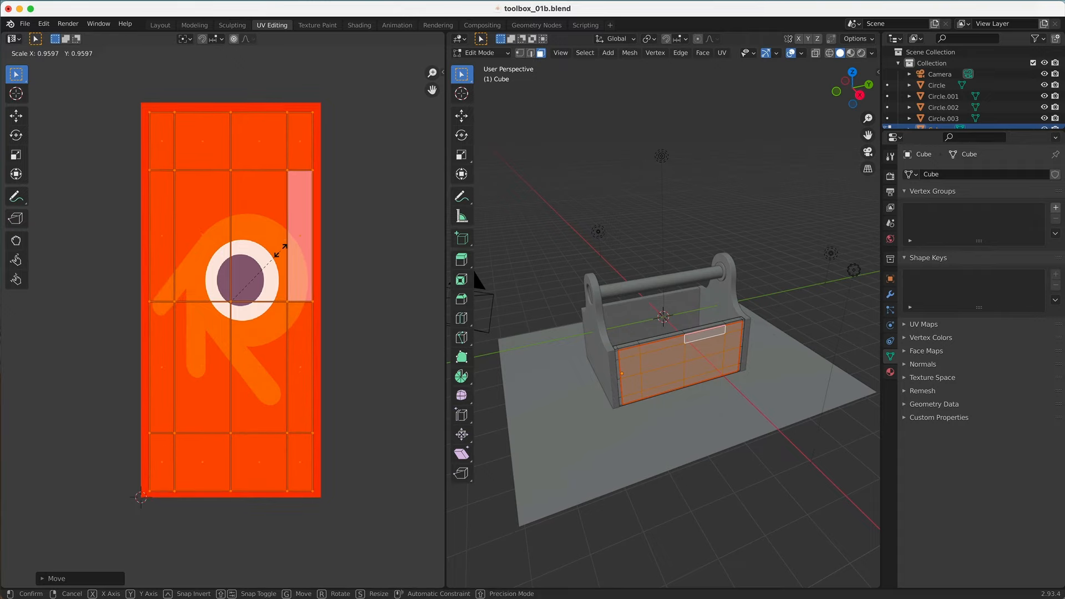
left_click(283, 251)
key("s")
key("x")
left_click(294, 252)
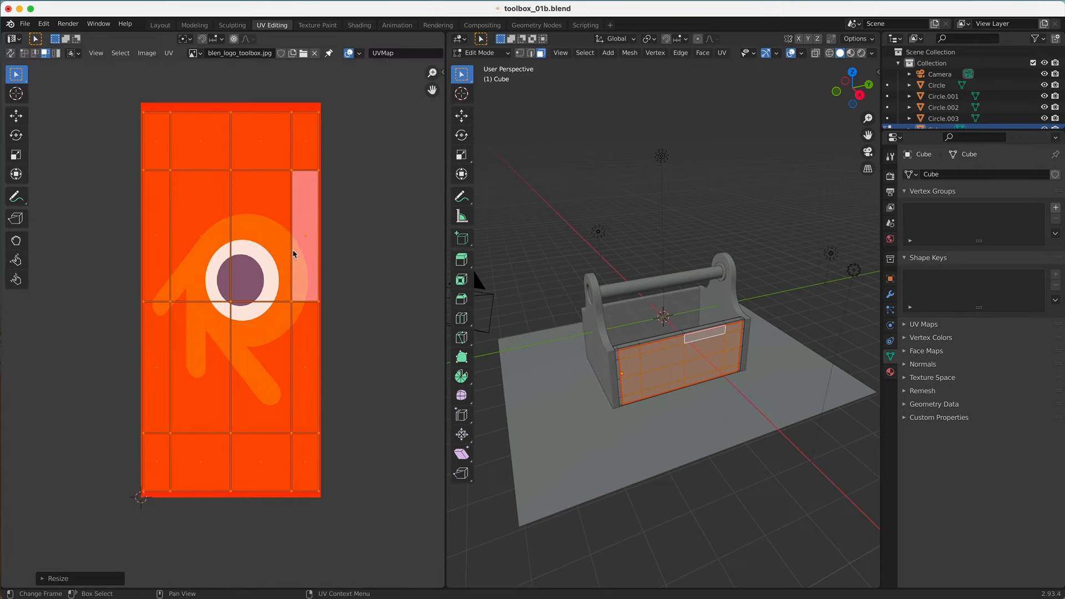
Stretch the UV island slightly along Y, move it up about 0.03 to the logo image's upper edge, and deselect everything.
key("s")
key("y")
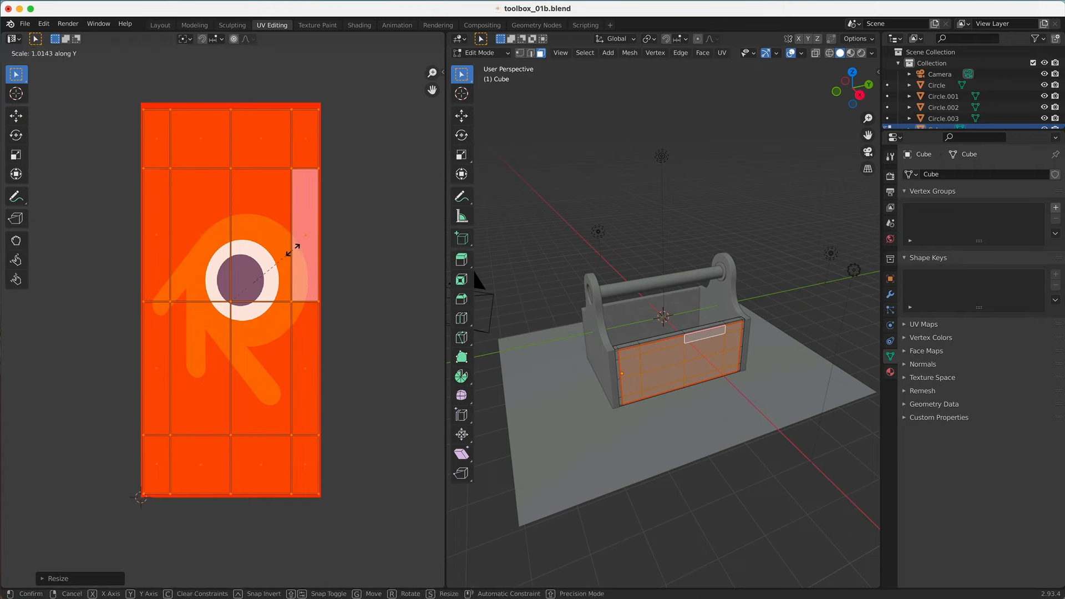
left_click(293, 252)
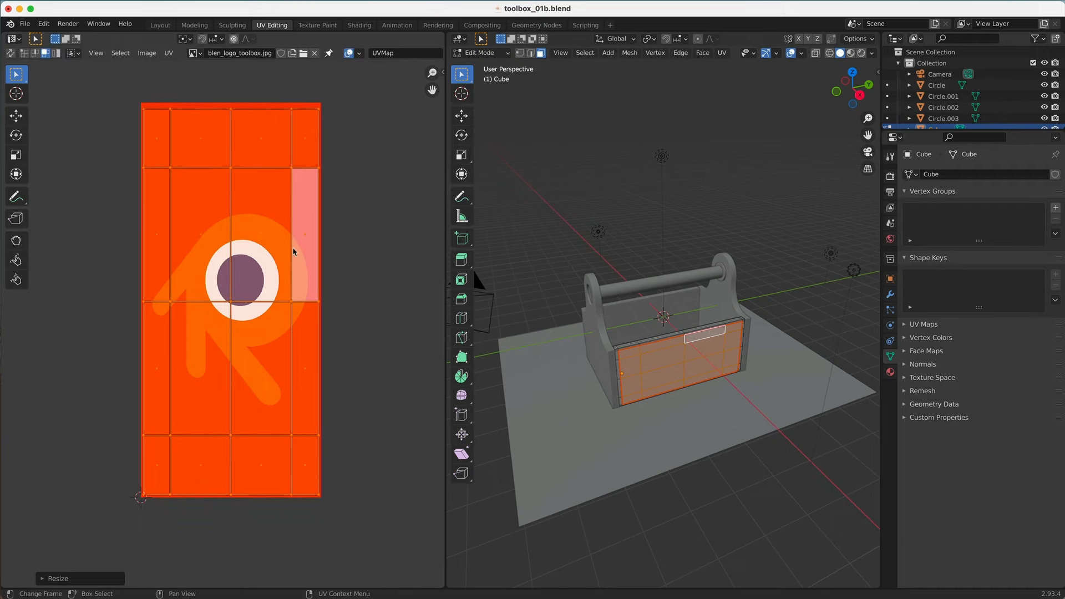
key("g")
key("y")
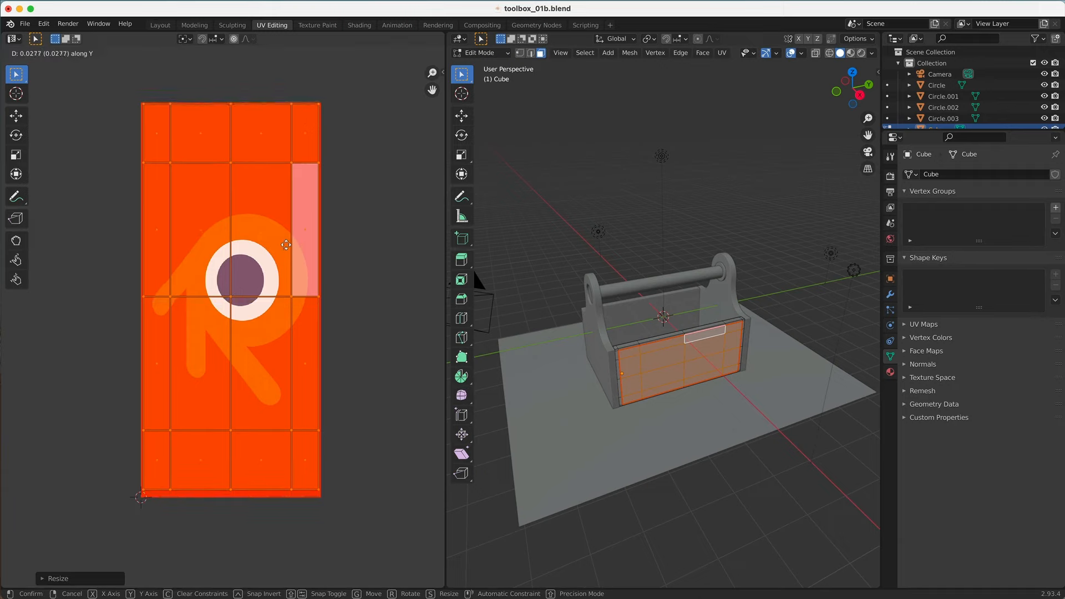
left_click(288, 248)
key("alt+a")
key("alt+a")
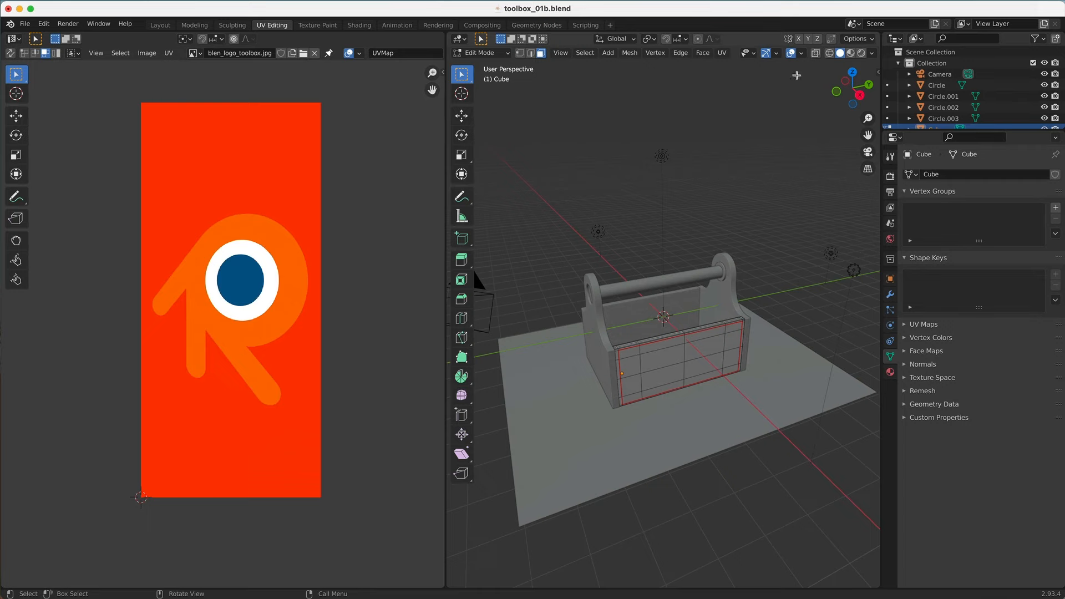
In rendered shading, feed the Red material's base color with an Image Texture using blen_logo_toolbox.jpg from the Images folder.
key("z")
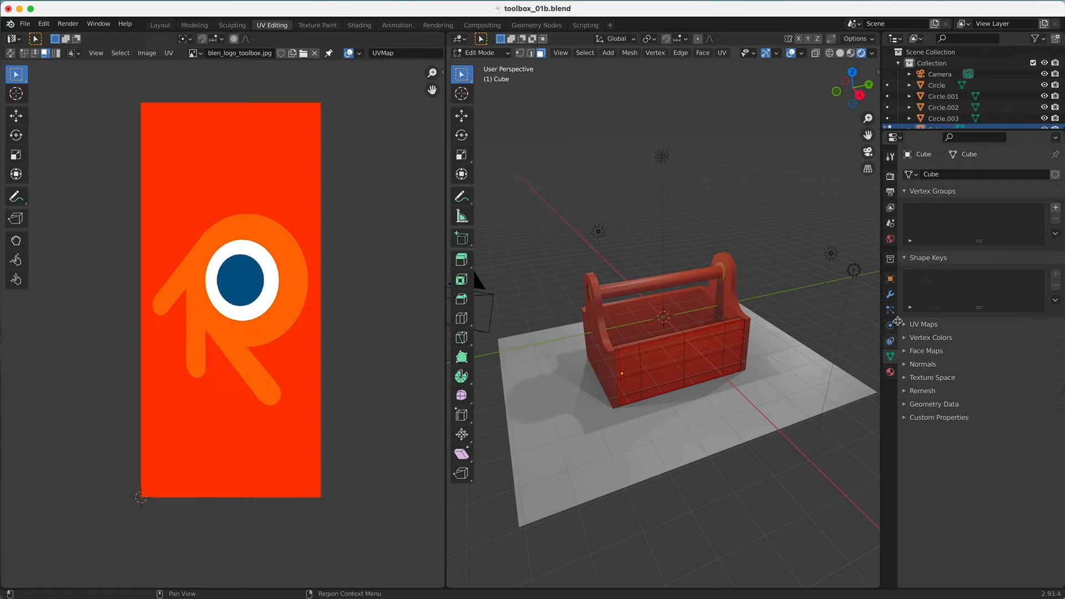
left_click(891, 372)
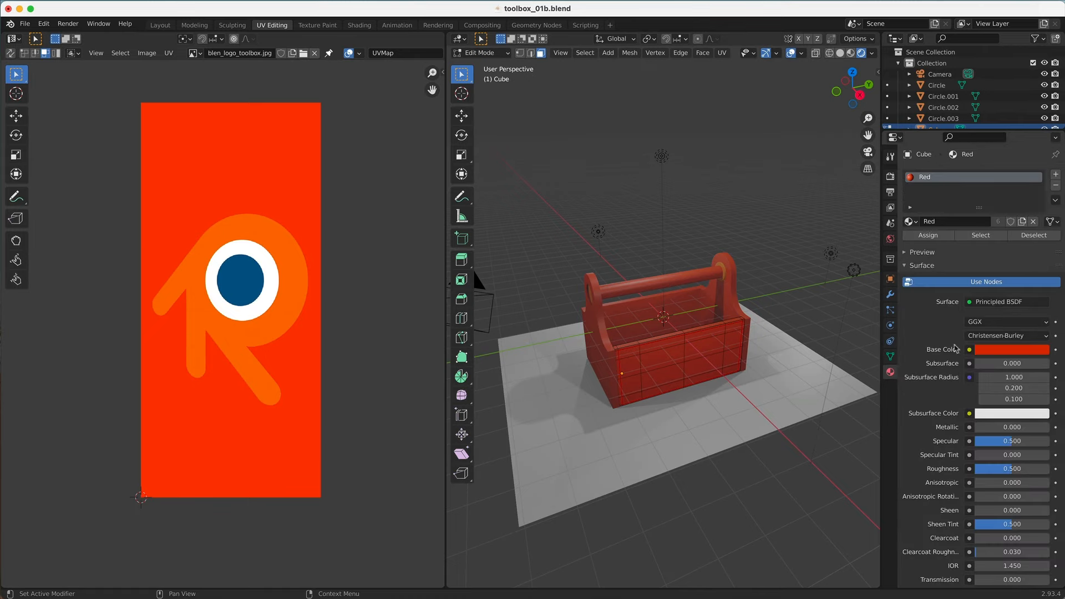
left_click(971, 351)
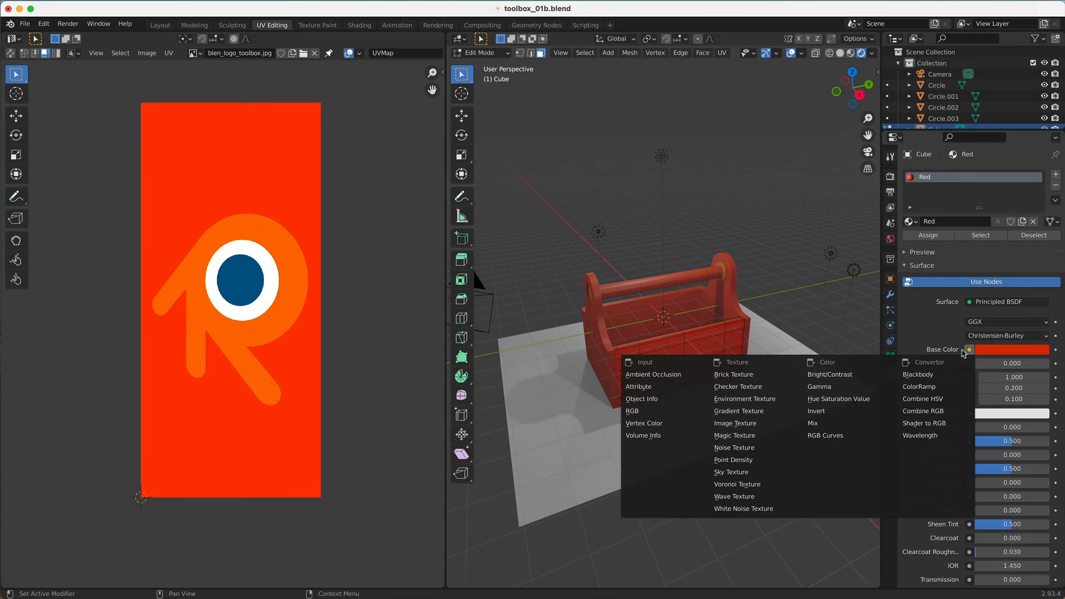
left_click(777, 423)
left_click(1005, 365)
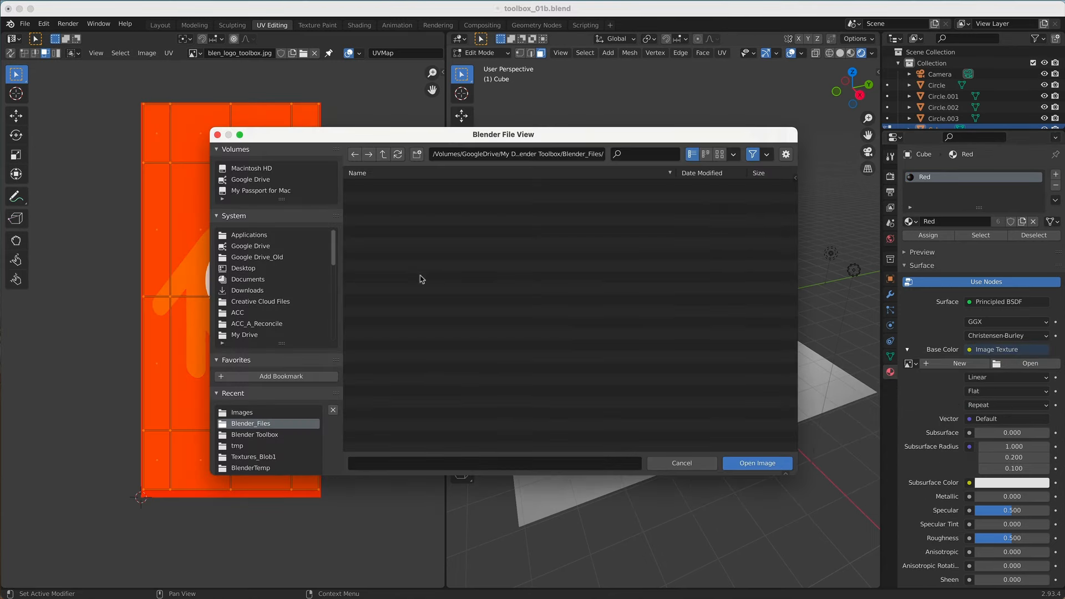
left_click(271, 413)
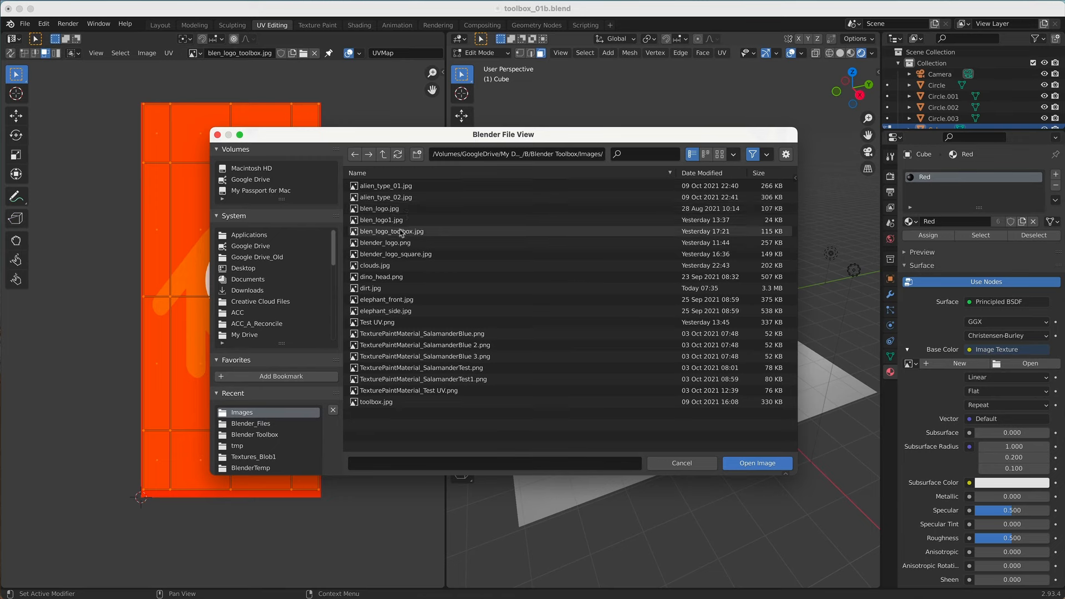
left_click(404, 232)
left_click(752, 463)
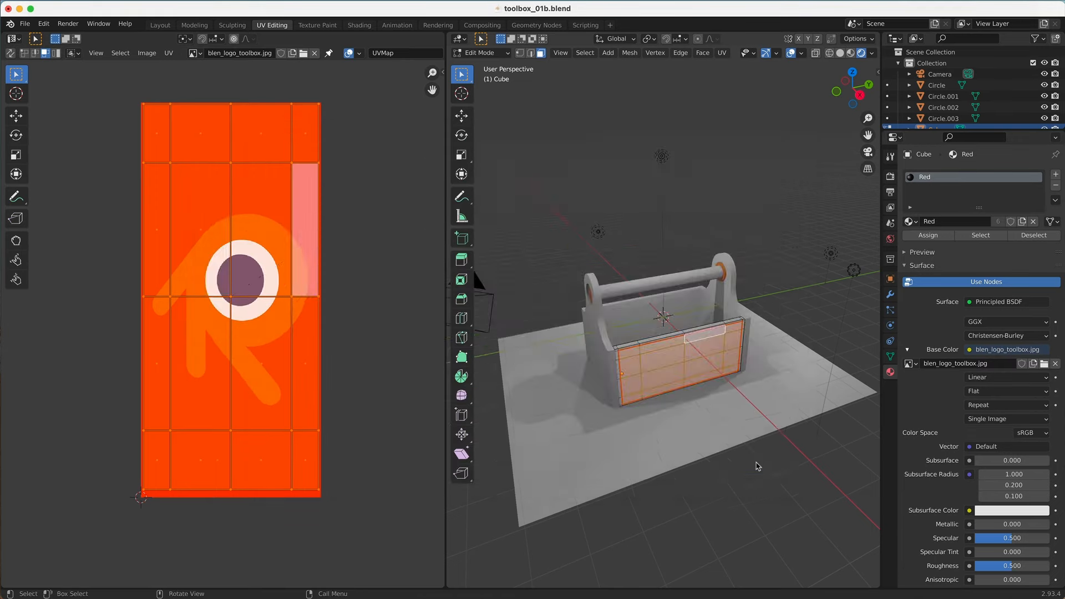
Rotate the front panel's UV island by -90° over the logo image, and deselect everything.
type("r-90")
key("Return")
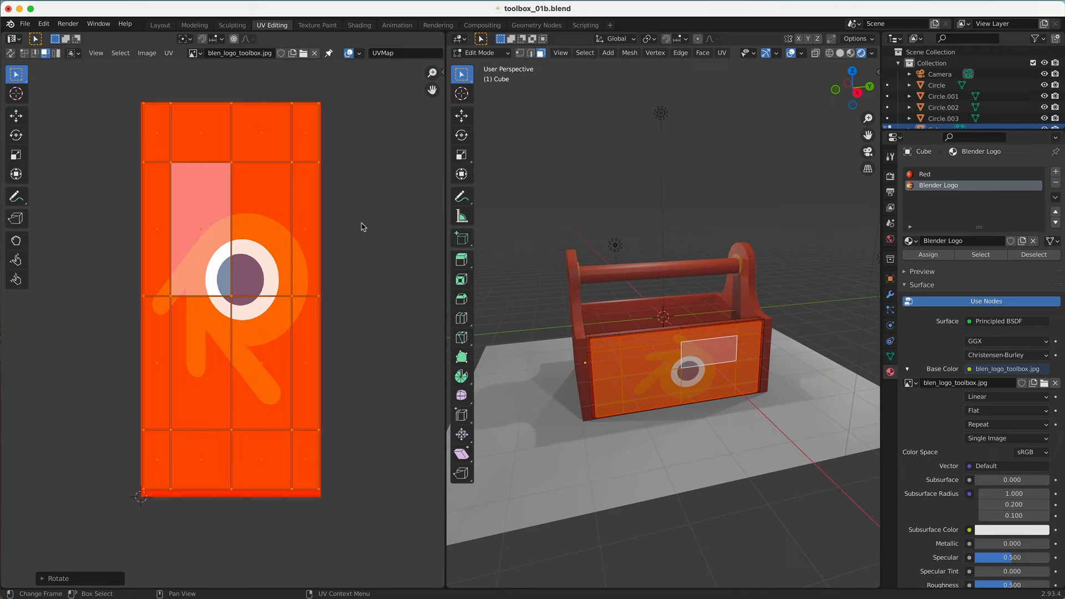
left_click(363, 227)
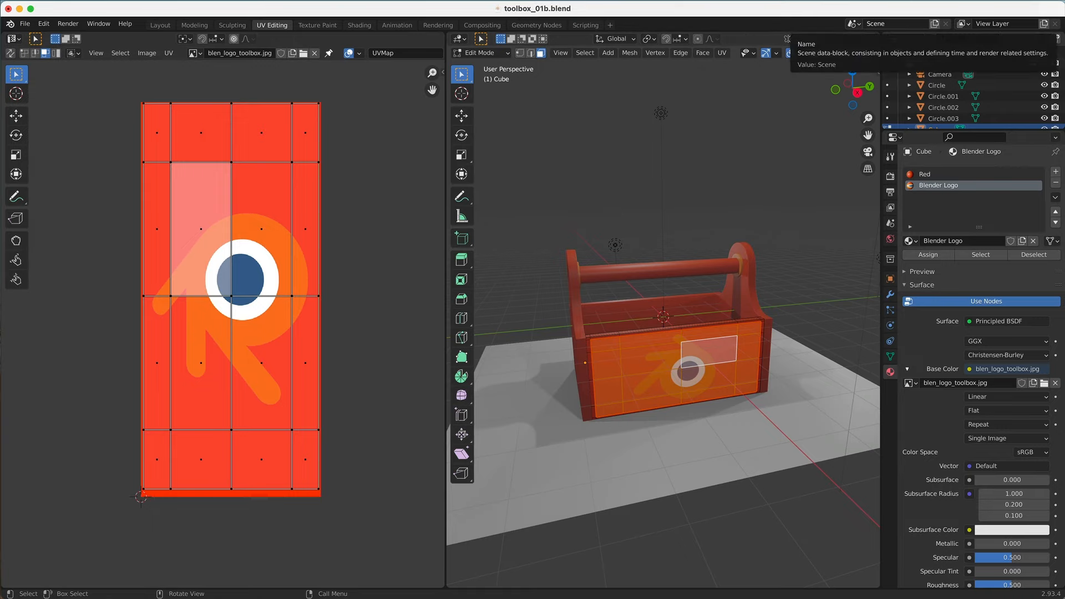
left_click(1020, 1)
left_click(722, 173)
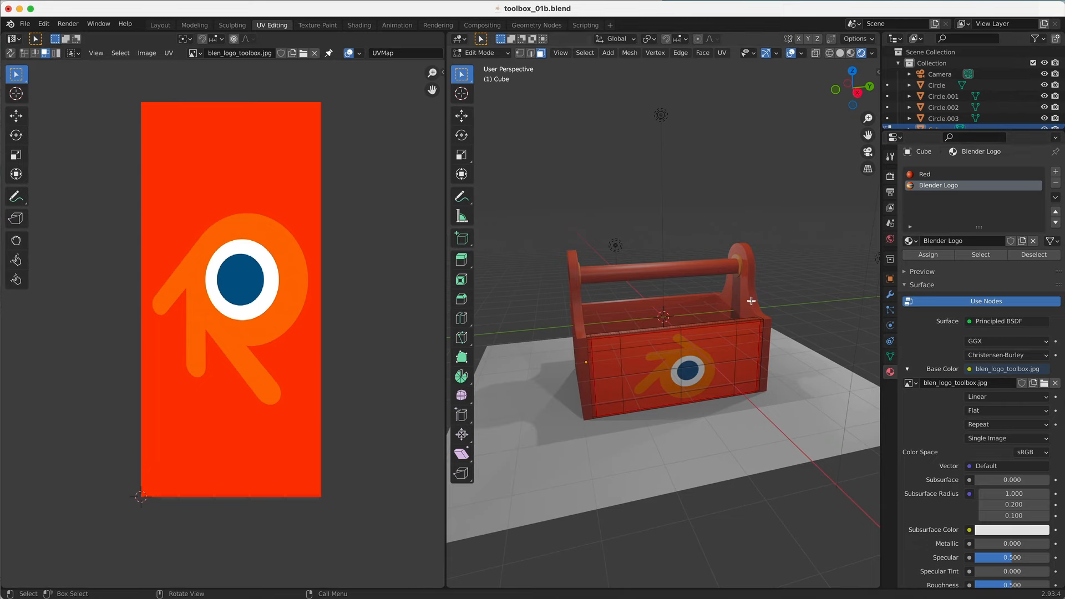
In Object Mode, select the toolbox's far end panel, set its Red material's base color to hex E74922, and deselect it.
left_click(481, 53)
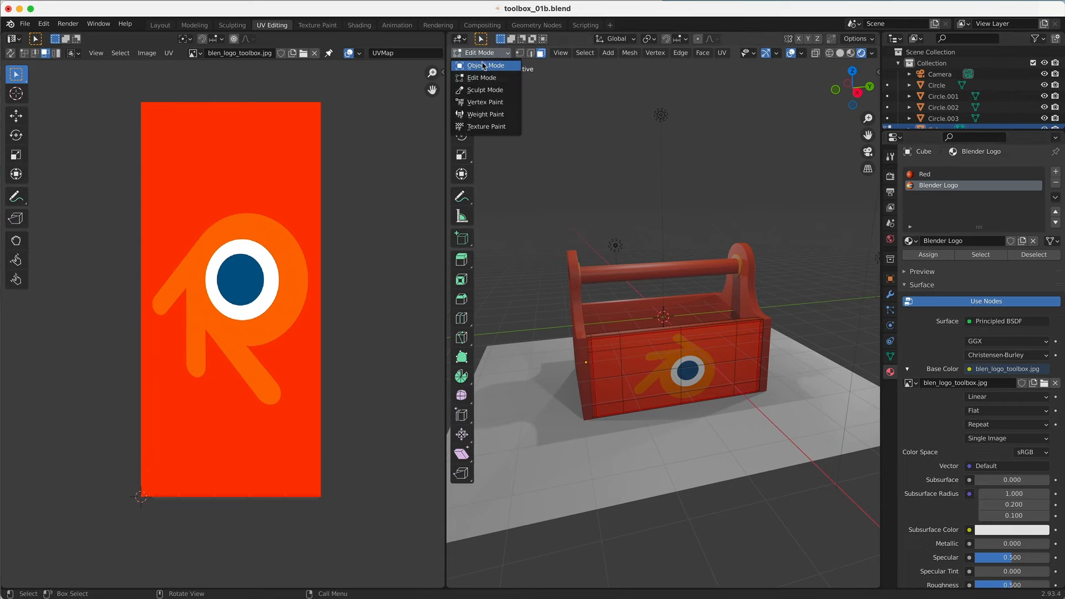
left_click(477, 65)
left_click(751, 280)
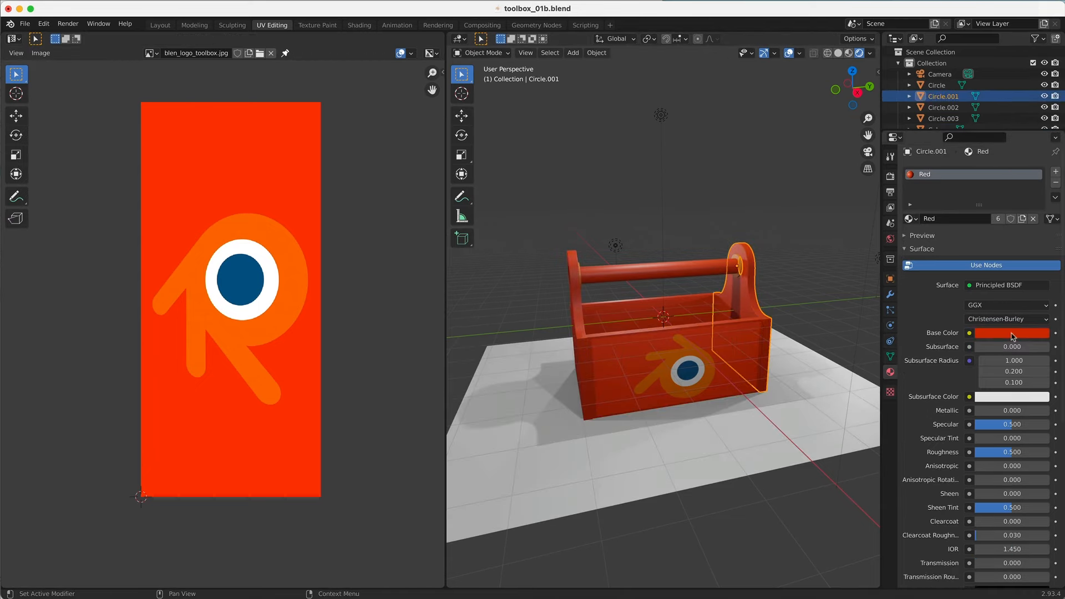
left_click(1012, 334)
left_click(1001, 284)
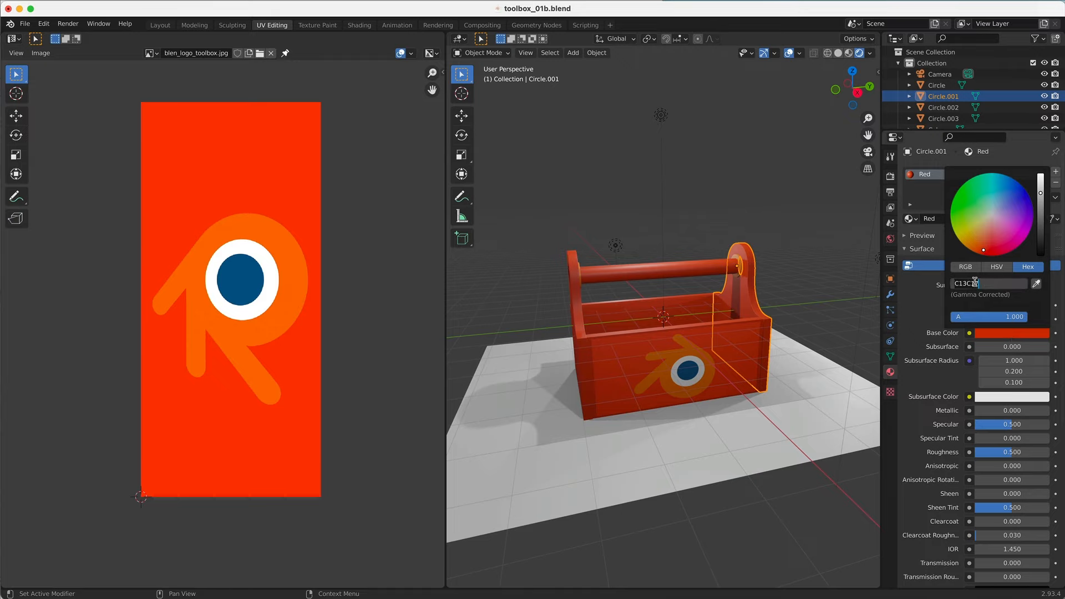
type("E74922")
key("Return")
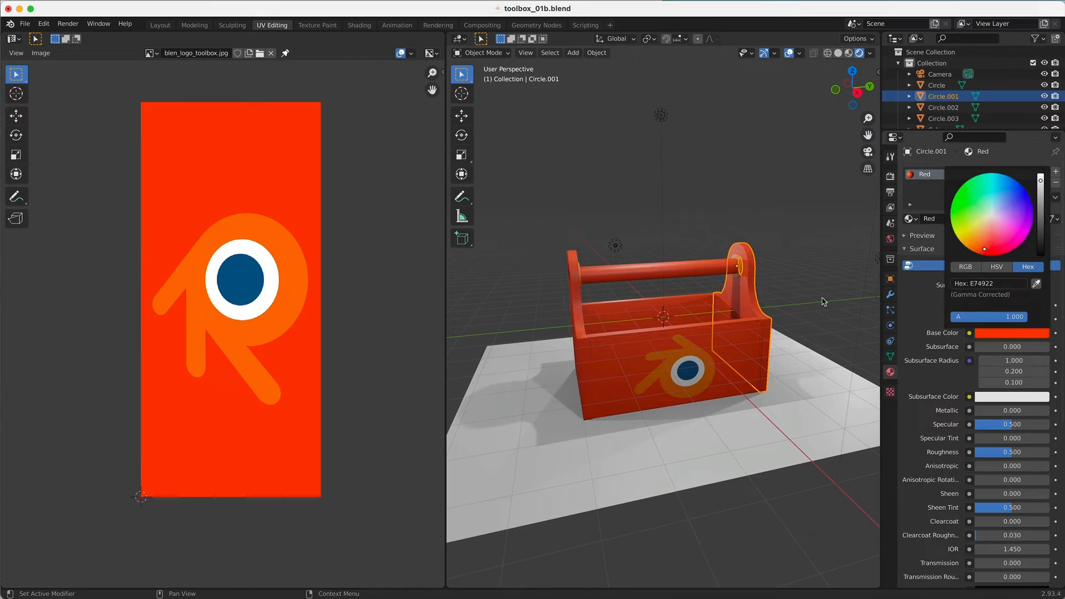
left_click(799, 304)
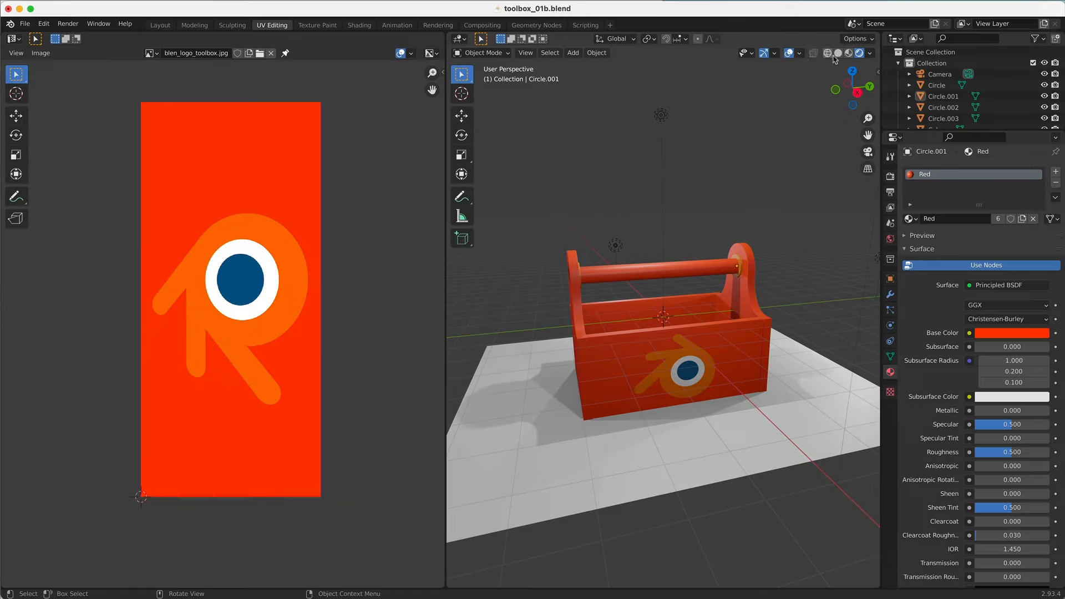
Hide the viewport overlays and widen the 3D viewport to show the textured toolbox larger.
left_click(789, 54)
middle_click_drag(731, 155, 754, 161)
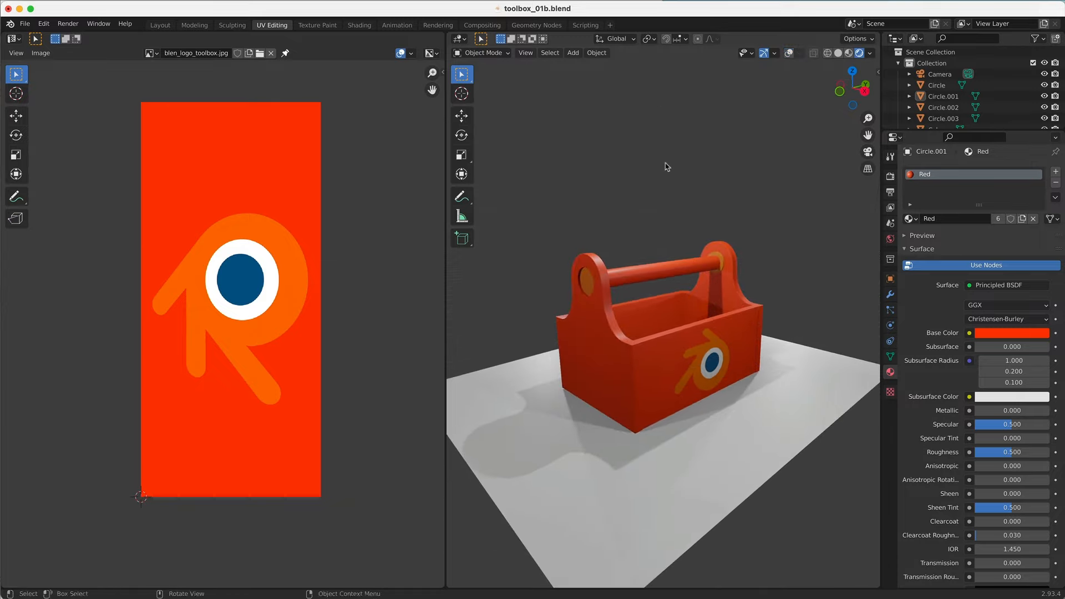
left_click_drag(445, 283, 194, 167)
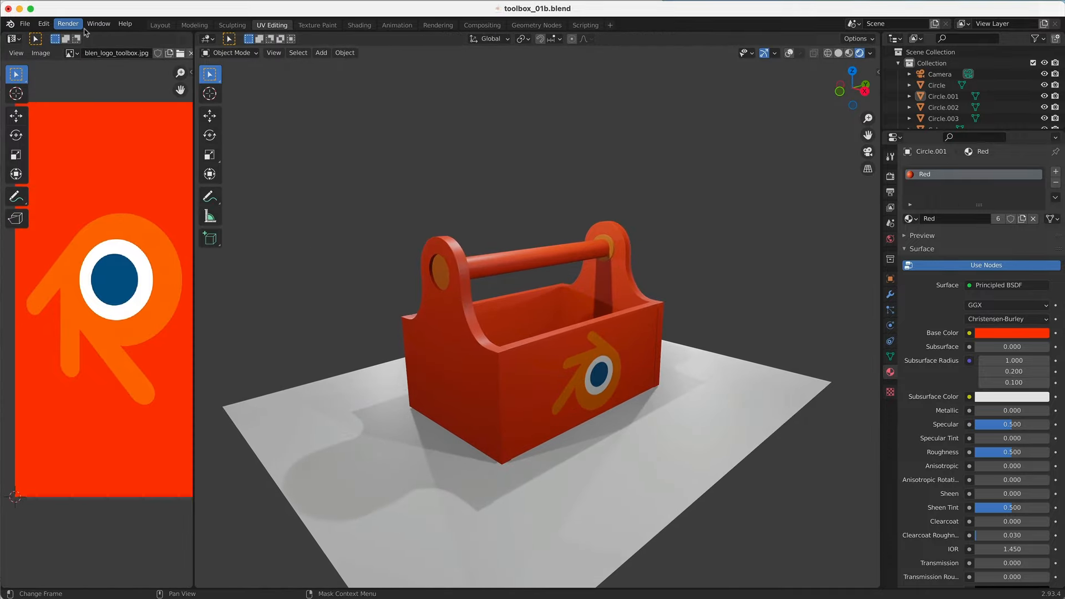
Switch to the Layout workspace and hide its viewport overlays to view the whole toolbox with its front logo.
left_click(161, 24)
scroll(560, 213, "down", 5)
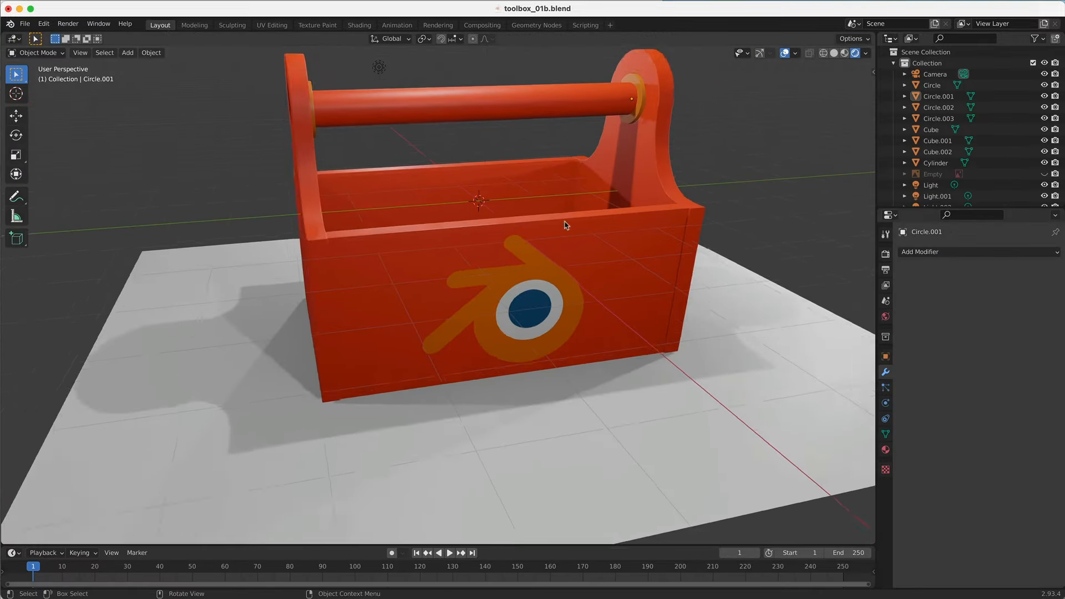
middle_click_drag(630, 221, 596, 284)
left_click(785, 53)
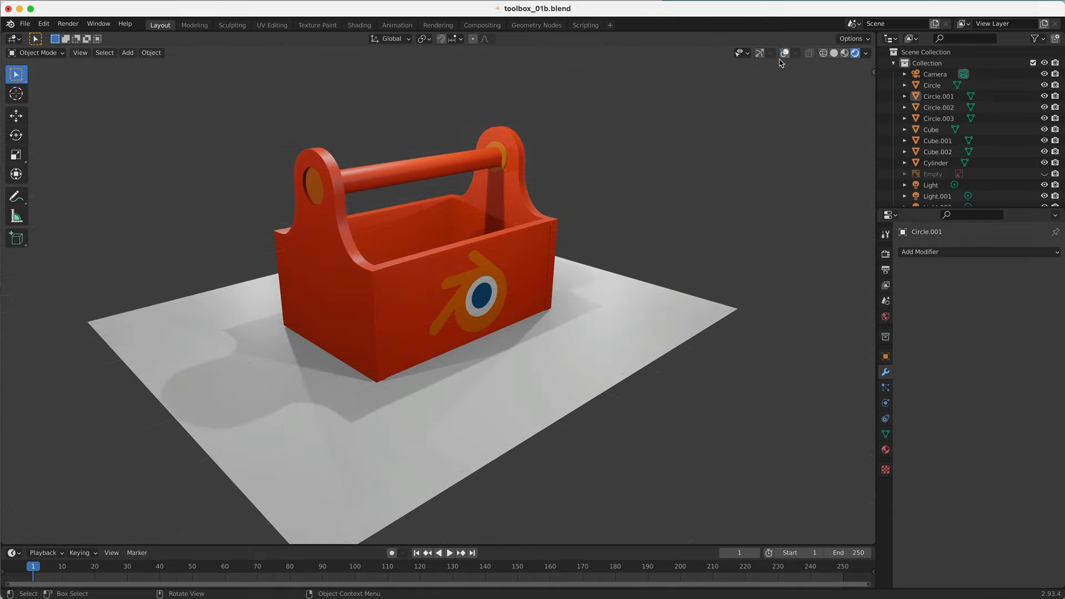
middle_click_drag(518, 231, 593, 256, "shift")
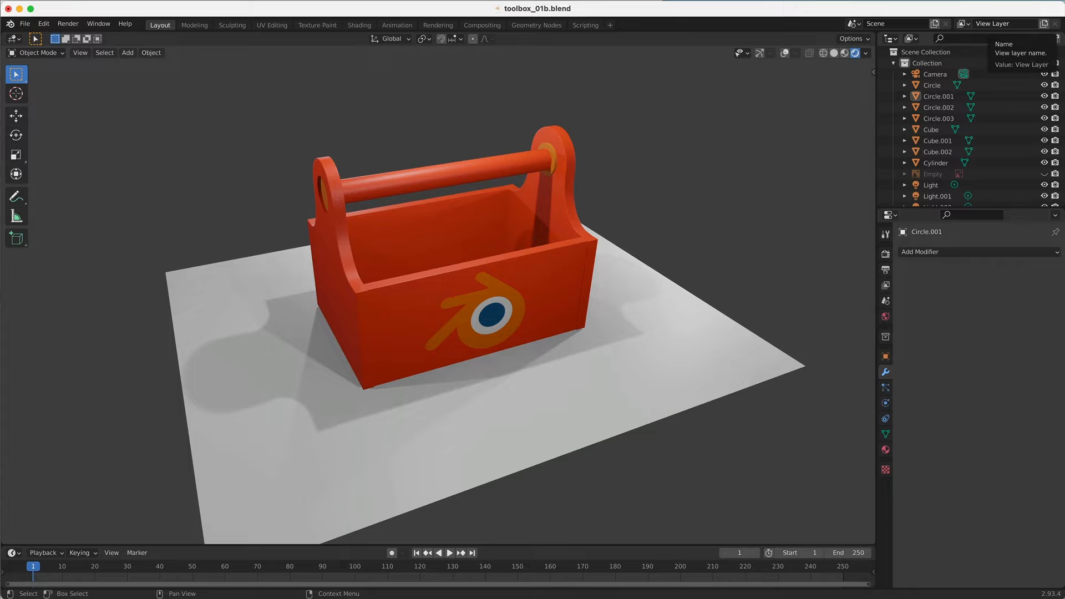
left_click(1019, 0)
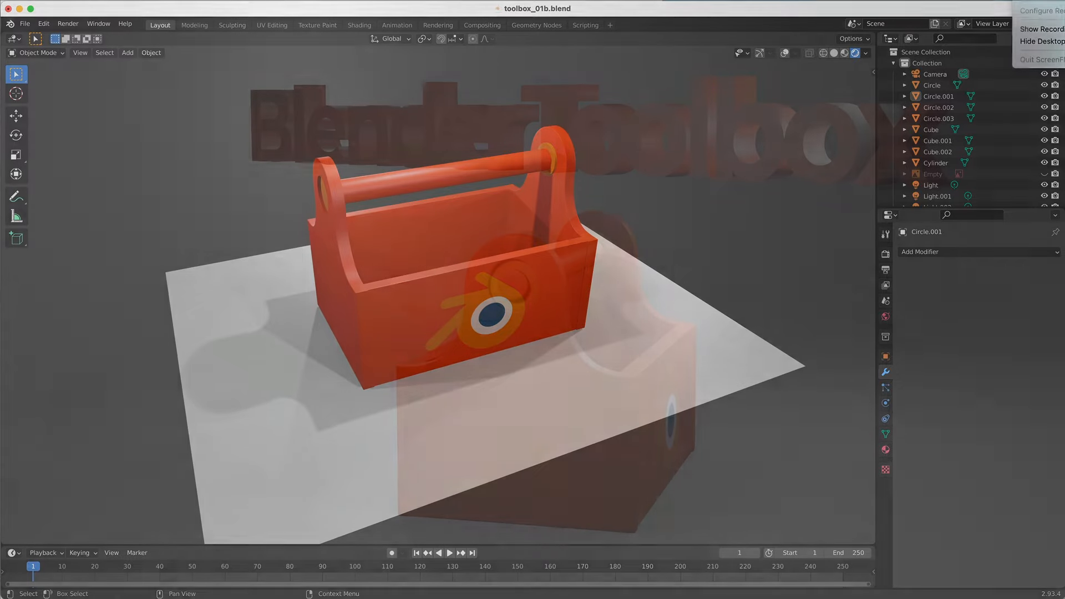